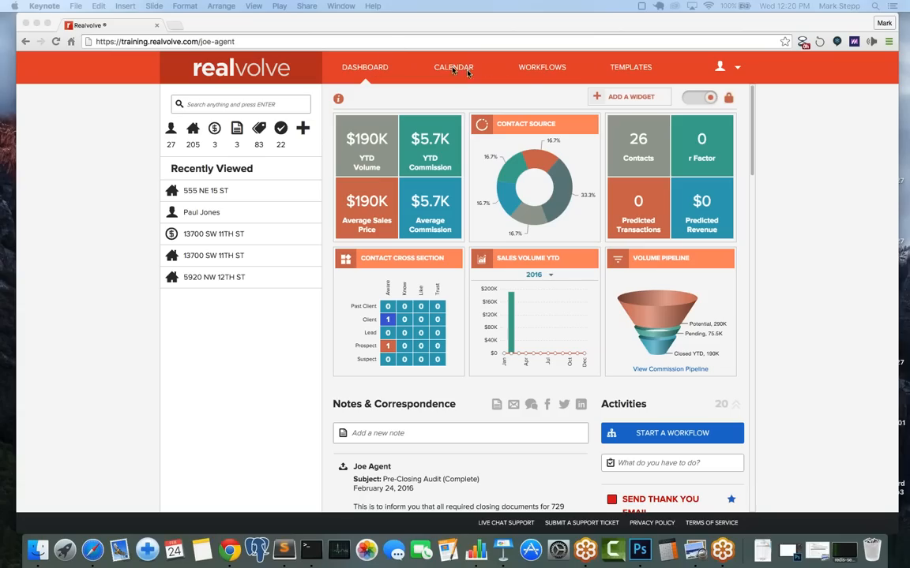
Step: Go to Workflows and open the Templates page in a second browser tab
{"action": "left_click", "coordinate": [545, 72]}
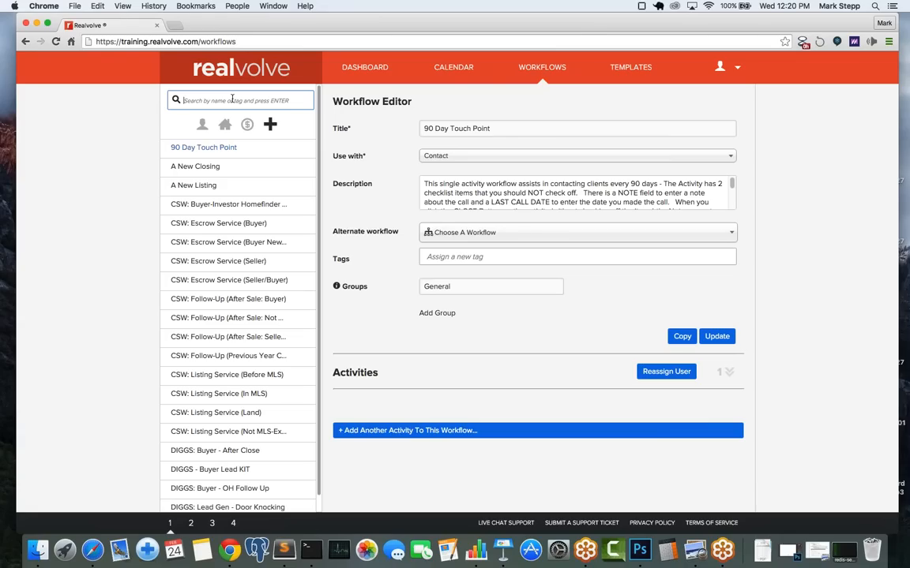
{"action": "right_click", "coordinate": [637, 71]}
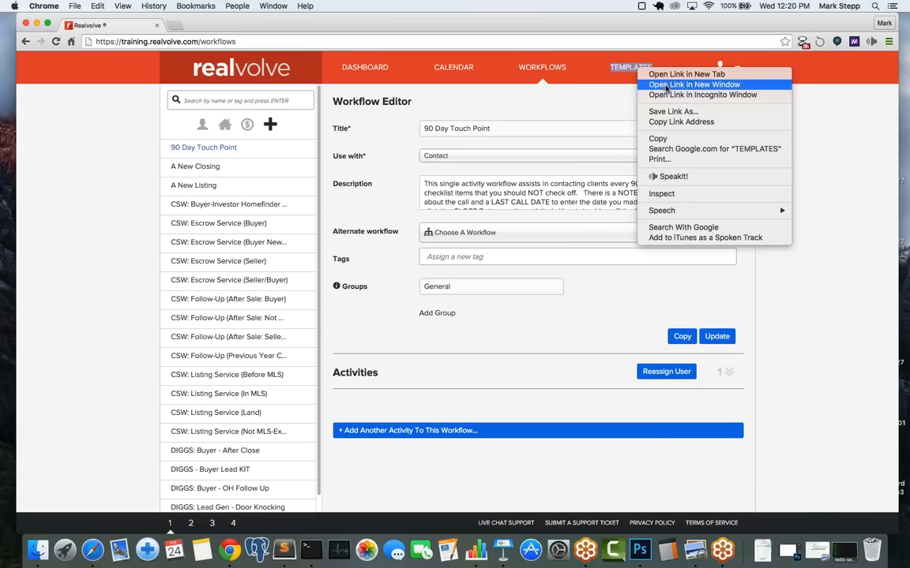
{"action": "left_click", "coordinate": [669, 79]}
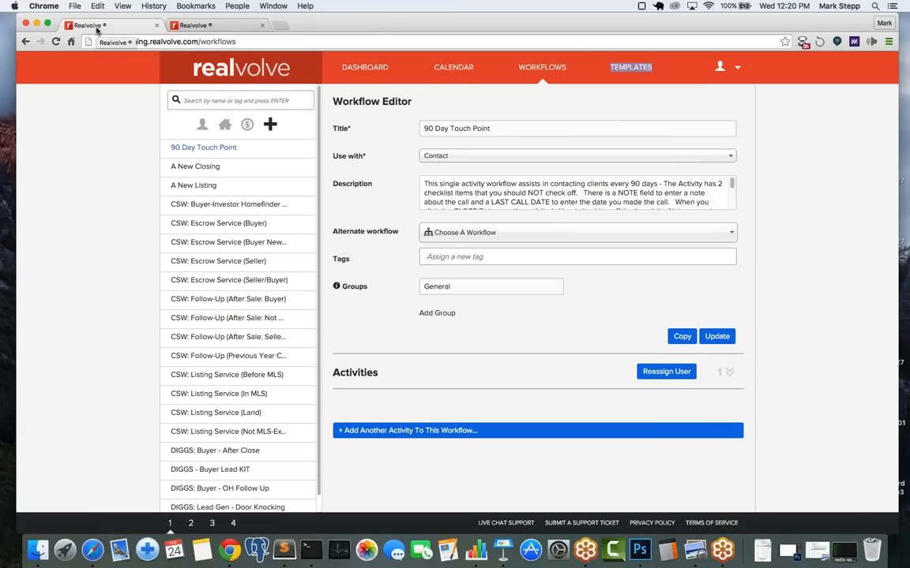
Step: Check the Templates tab, return to Workflows, and bring up the add-workflow choices
{"action": "left_click", "coordinate": [213, 26]}
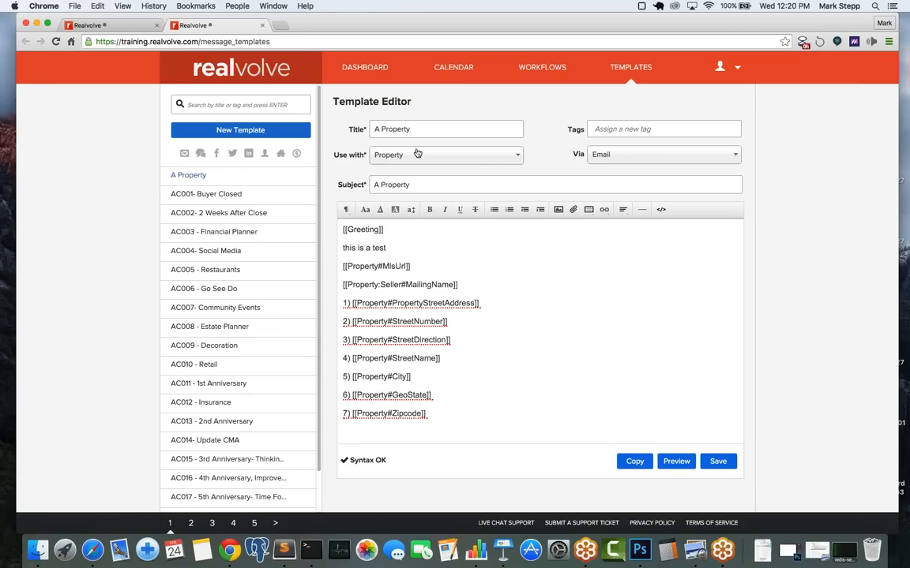
{"action": "left_click", "coordinate": [90, 30]}
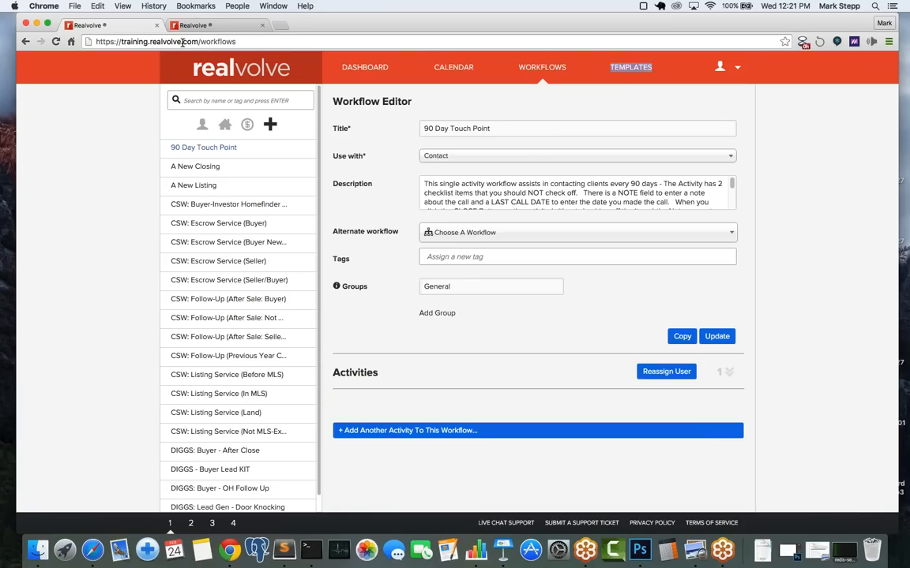
{"action": "left_click", "coordinate": [271, 127]}
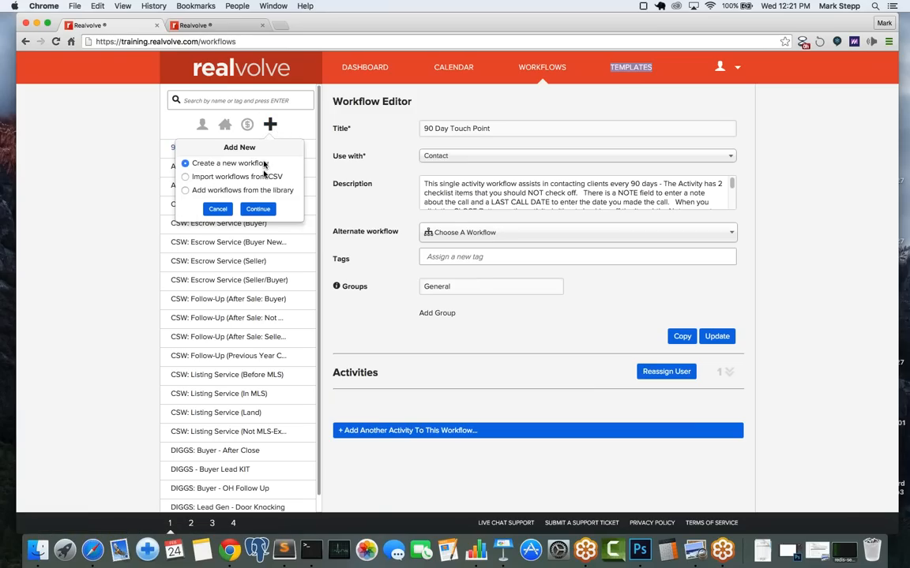
Step: Start a blank workflow titled 'Sample: Open House Follow-up'
{"action": "left_click", "coordinate": [261, 210]}
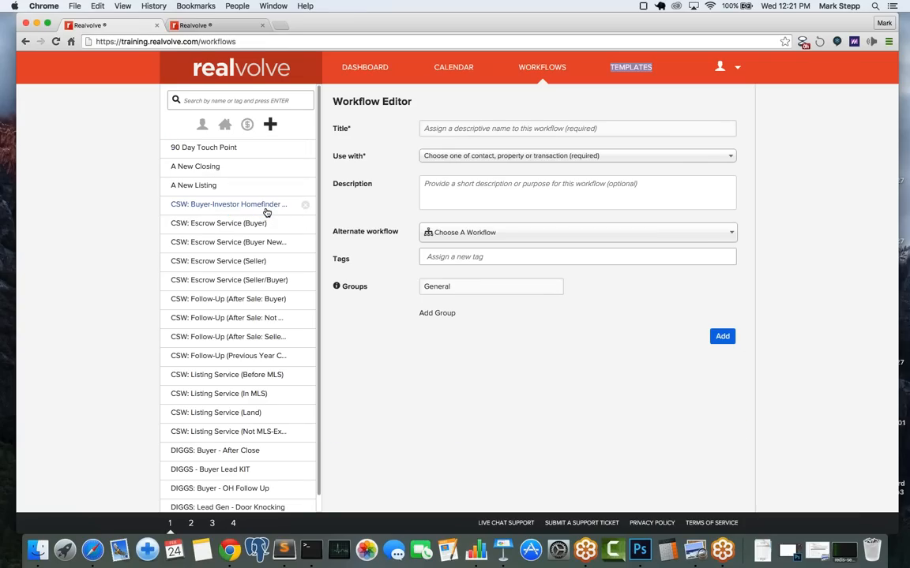
{"action": "left_click", "coordinate": [466, 128]}
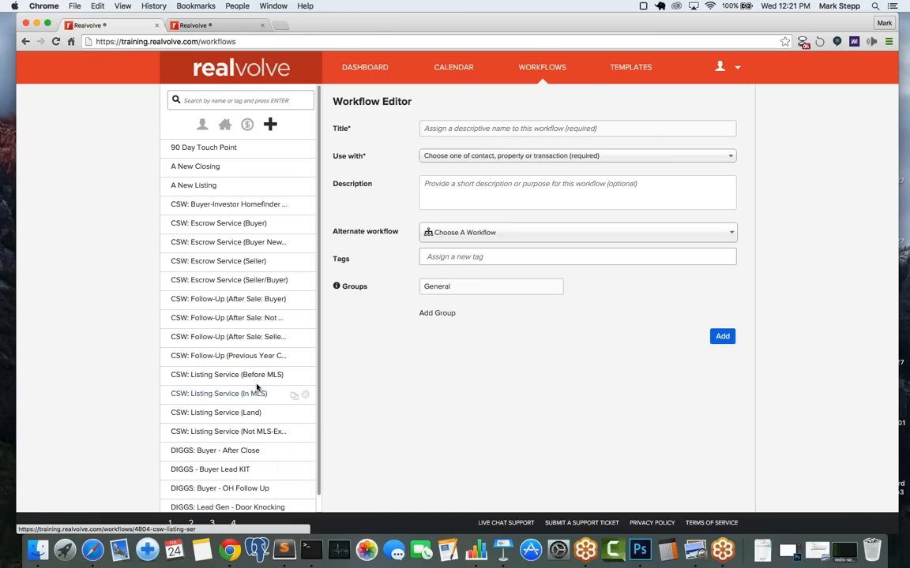
{"action": "left_click", "coordinate": [457, 130]}
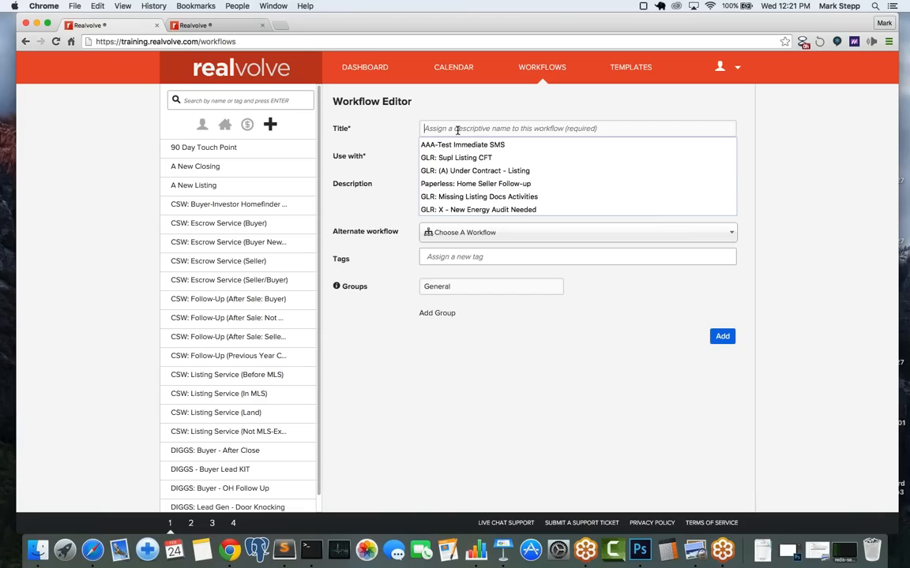
{"action": "type", "text": "Sap"}
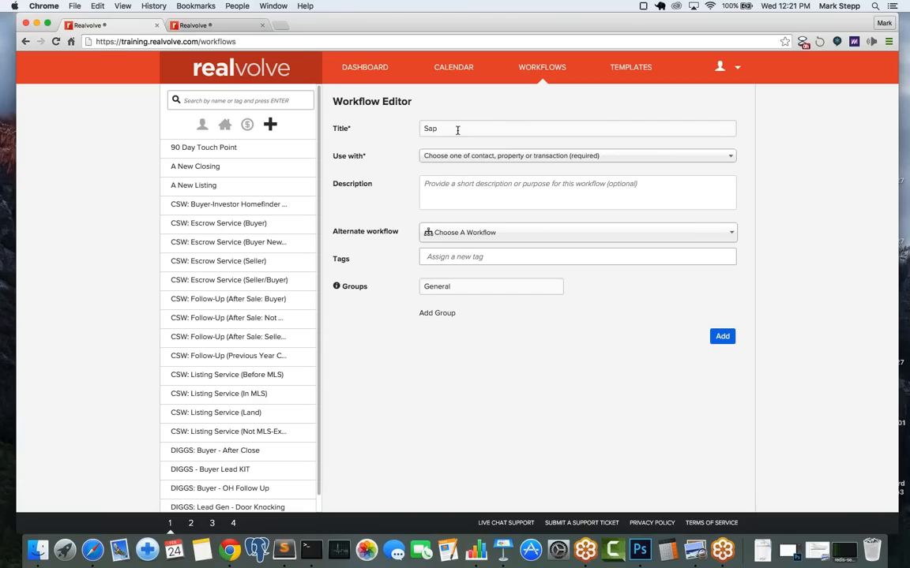
{"action": "key", "text": "BackSpace"}
{"action": "type", "text": "mple"}
{"action": "type", "text": ":"}
{"action": "type", "text": " L"}
{"action": "type", "text": "and"}
{"action": "key", "text": "BackSpace"}
{"action": "key", "text": "BackSpace"}
{"action": "key", "text": "BackSpace"}
{"action": "key", "text": "BackSpace"}
{"action": "type", "text": "Open H"}
{"action": "key", "text": "BackSpace"}
{"action": "type", "text": "House Follo"}
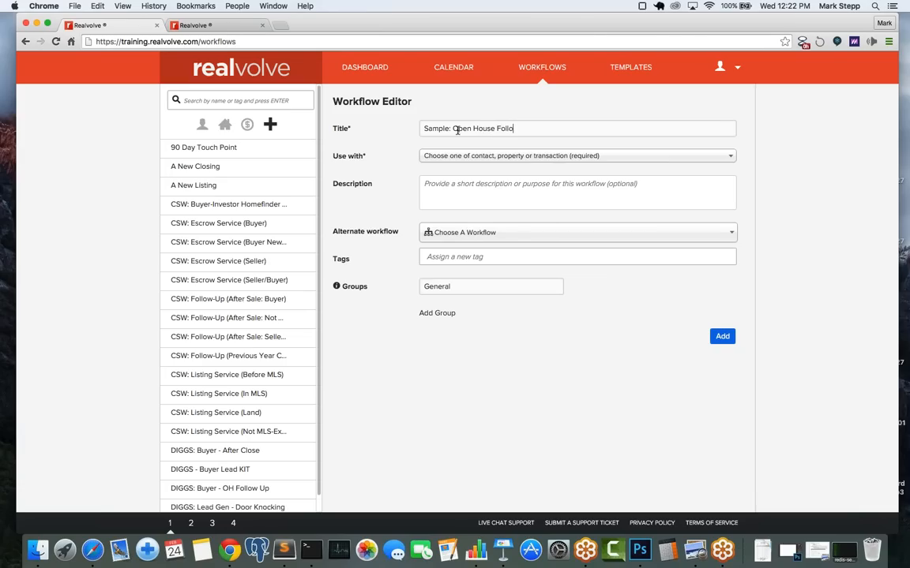
{"action": "type", "text": "w-up"}
Step: Set the workflow to use with Contact, save it, and switch to Keynote
{"action": "left_click", "coordinate": [447, 161]}
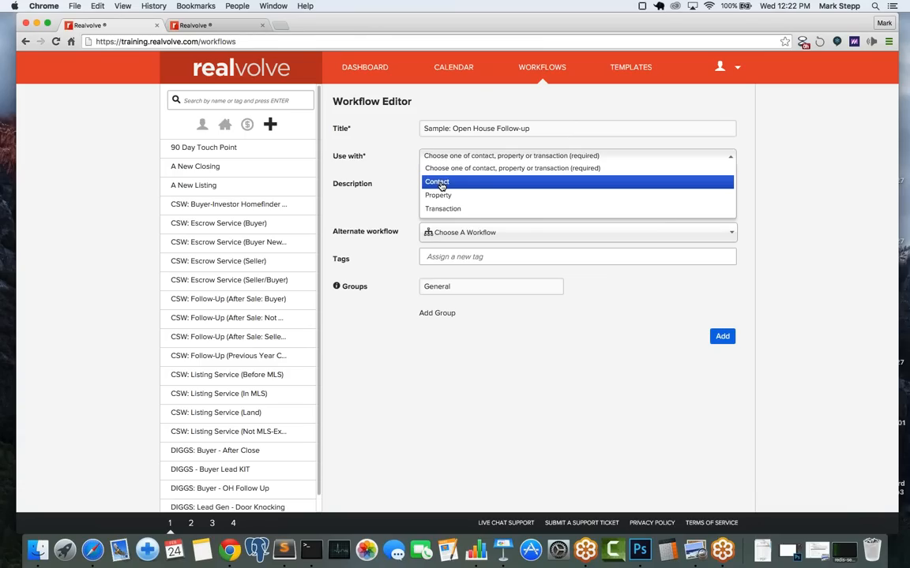
{"action": "left_click", "coordinate": [441, 183]}
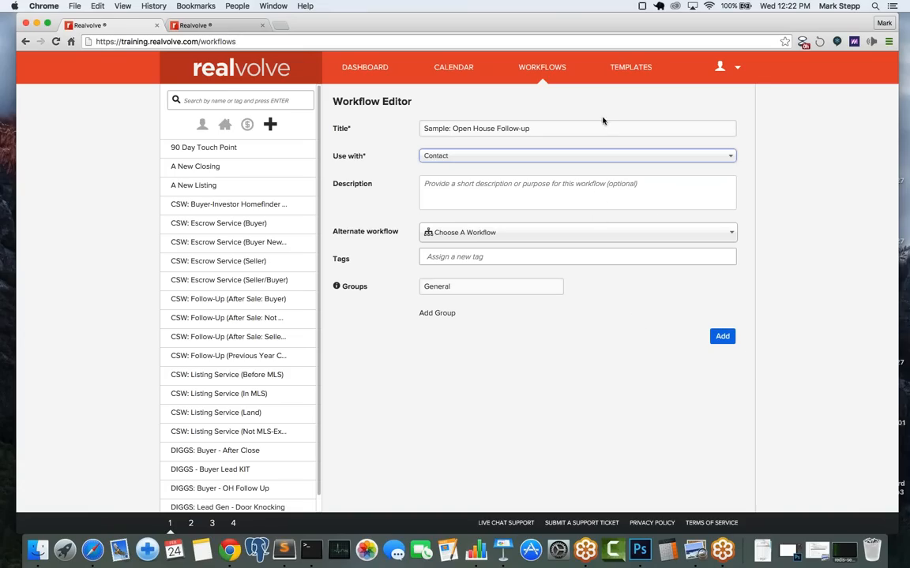
{"action": "left_click", "coordinate": [722, 337]}
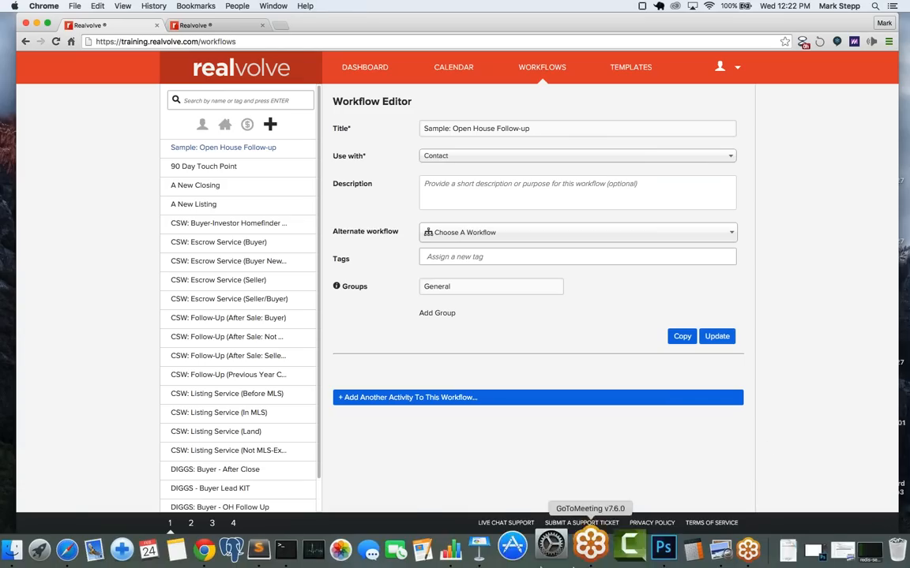
{"action": "left_click", "coordinate": [497, 523]}
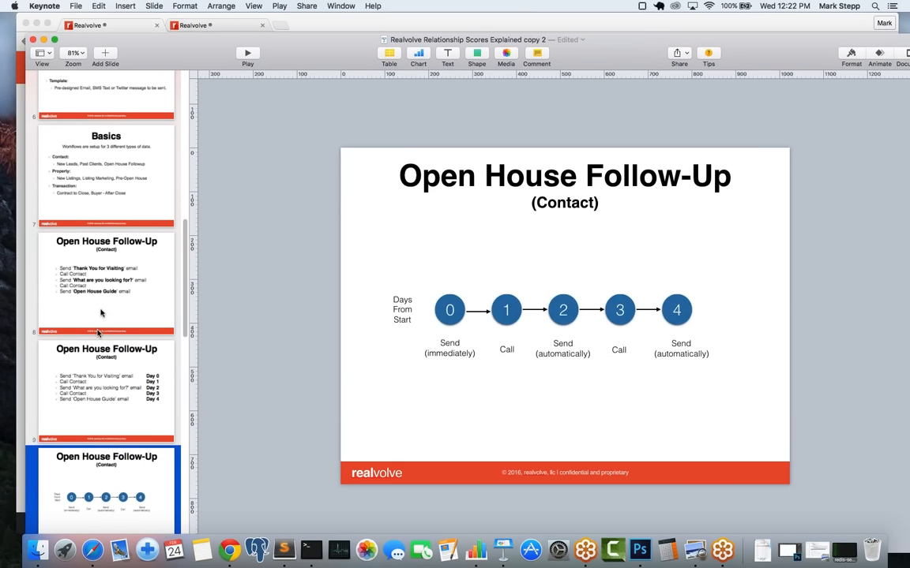
Step: Review the five follow-up activities on Keynote slide 8, then return to Chrome
{"action": "left_click", "coordinate": [93, 280]}
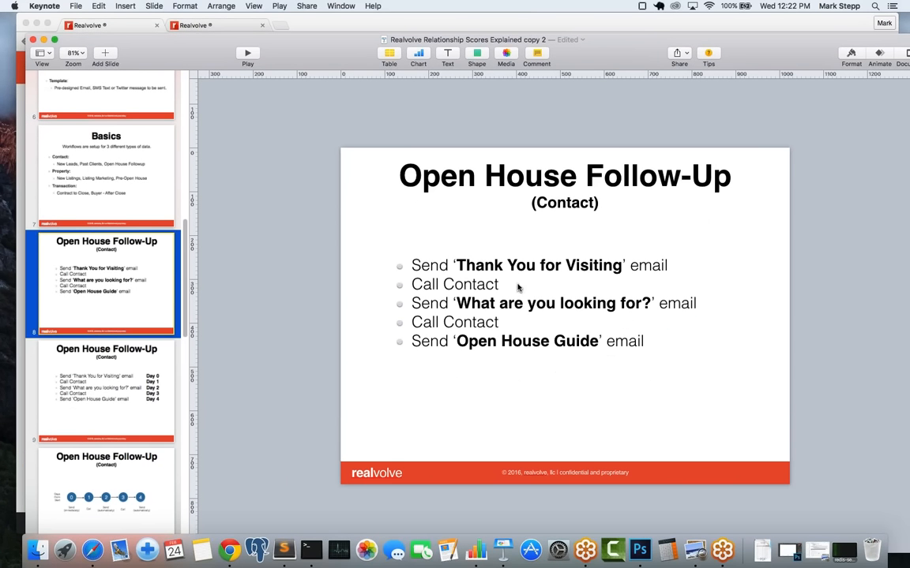
{"action": "left_click", "coordinate": [607, 26]}
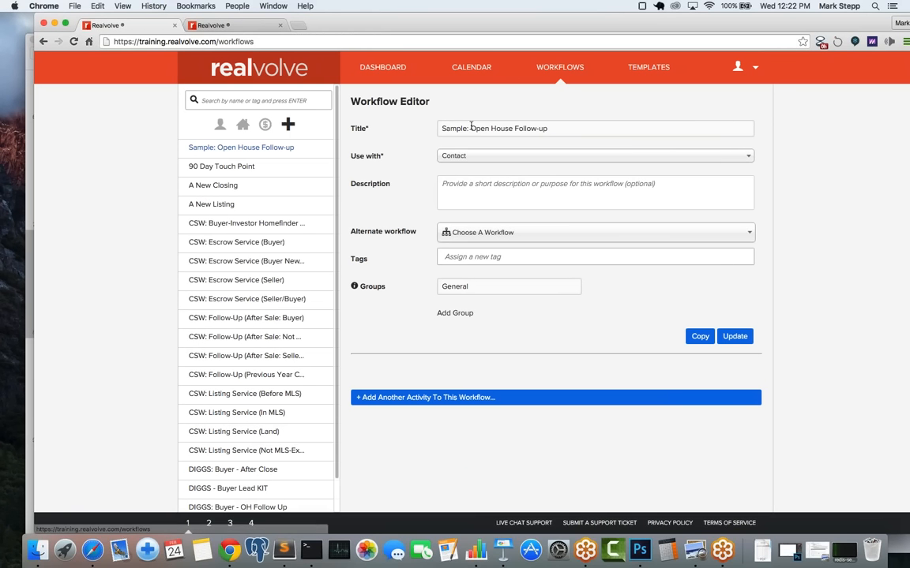
Step: Add an activity titled 'Send Thank You for Visiting our open house'
{"action": "left_click", "coordinate": [666, 396]}
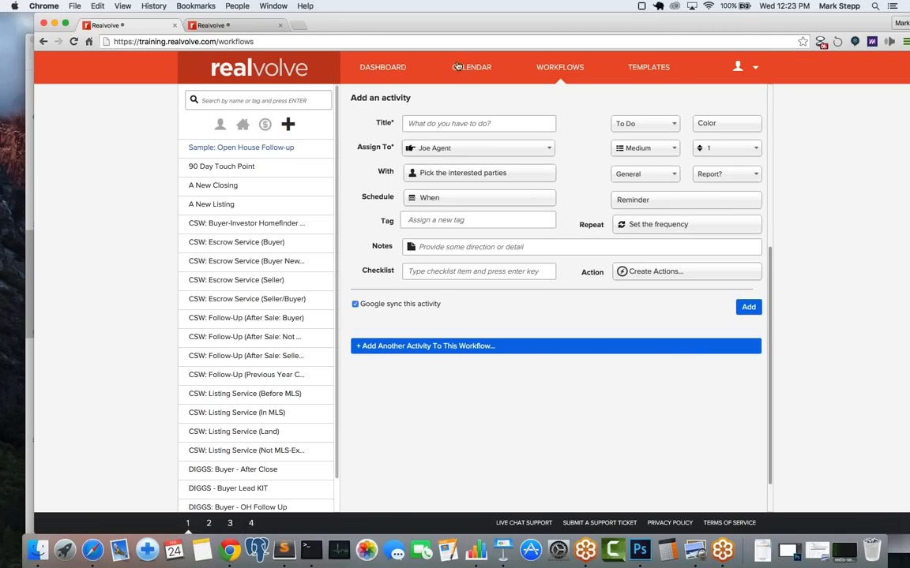
{"action": "left_click", "coordinate": [423, 124]}
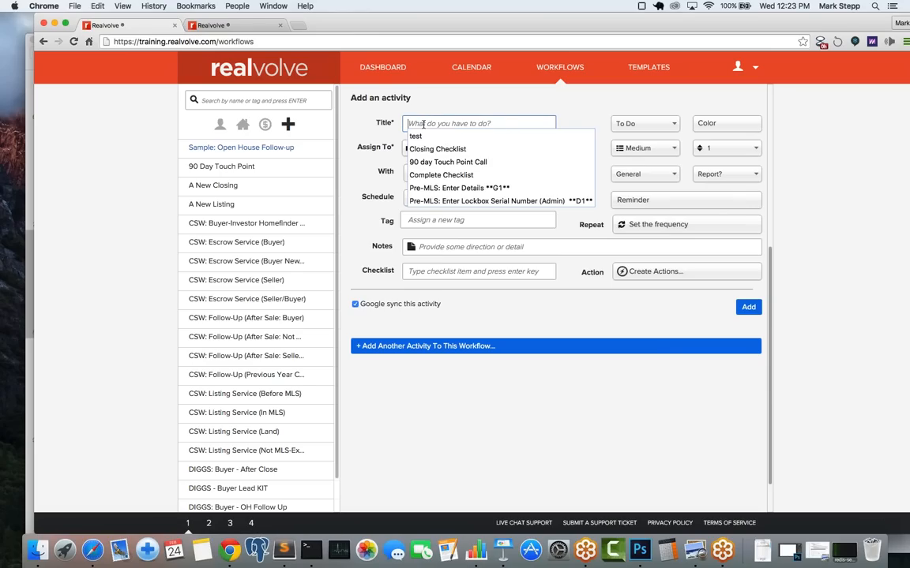
{"action": "type", "text": "Send"}
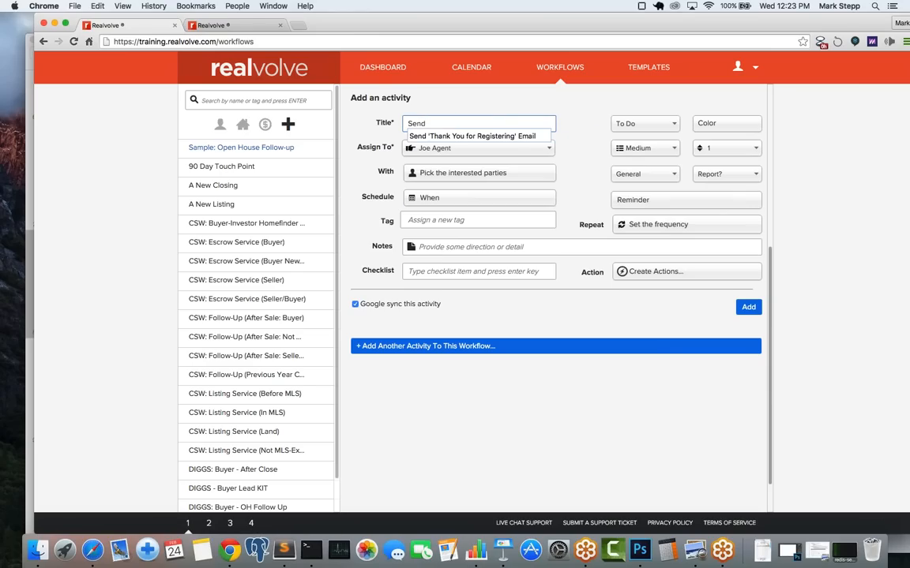
{"action": "key", "text": "Down"}
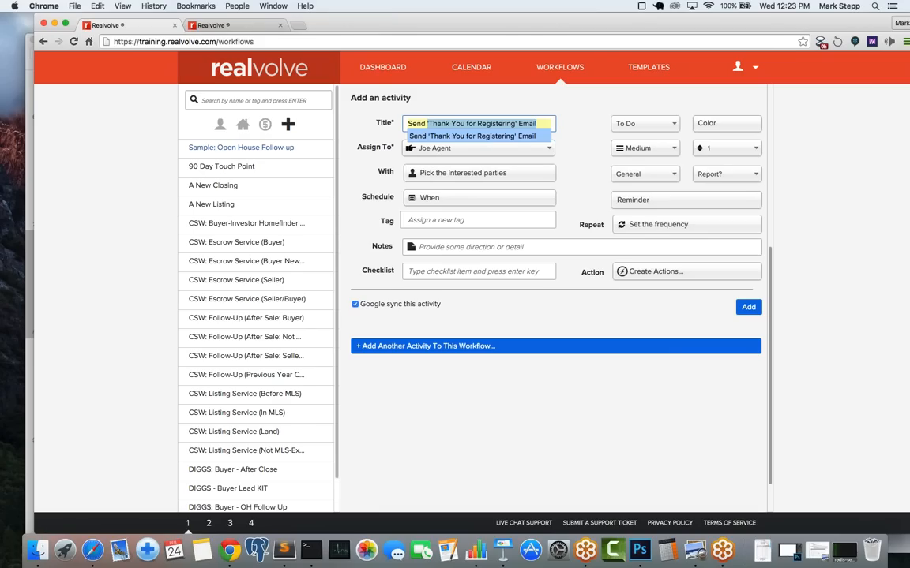
{"action": "key", "text": "Right"}
{"action": "key", "text": "Left"}
{"action": "key", "text": "Left"}
{"action": "key", "text": "Left"}
{"action": "key", "text": "Left"}
{"action": "key", "text": "Left"}
{"action": "key", "text": "Left"}
{"action": "key", "text": "Left"}
{"action": "key", "text": "shift+Left"}
{"action": "key", "text": "shift+Left"}
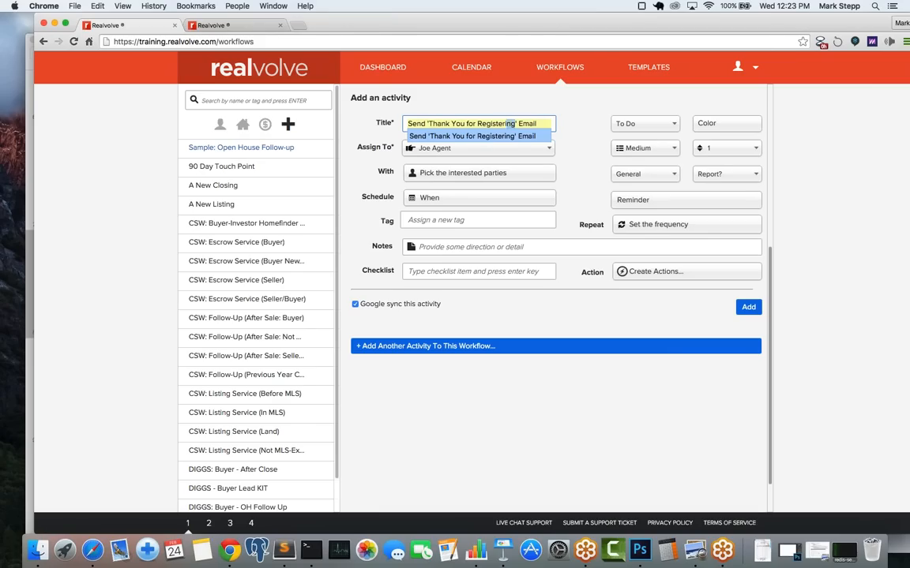
{"action": "key", "text": "shift+Left"}
{"action": "key", "text": "shift+Left"}
{"action": "key", "text": "shift+Left"}
{"action": "key", "text": "shift+Left"}
{"action": "key", "text": "shift+Left"}
{"action": "key", "text": "shift+Left"}
{"action": "key", "text": "shift+Left"}
{"action": "key", "text": "shift+Left"}
{"action": "key", "text": "shift+Left"}
{"action": "type", "text": "Visiting"}
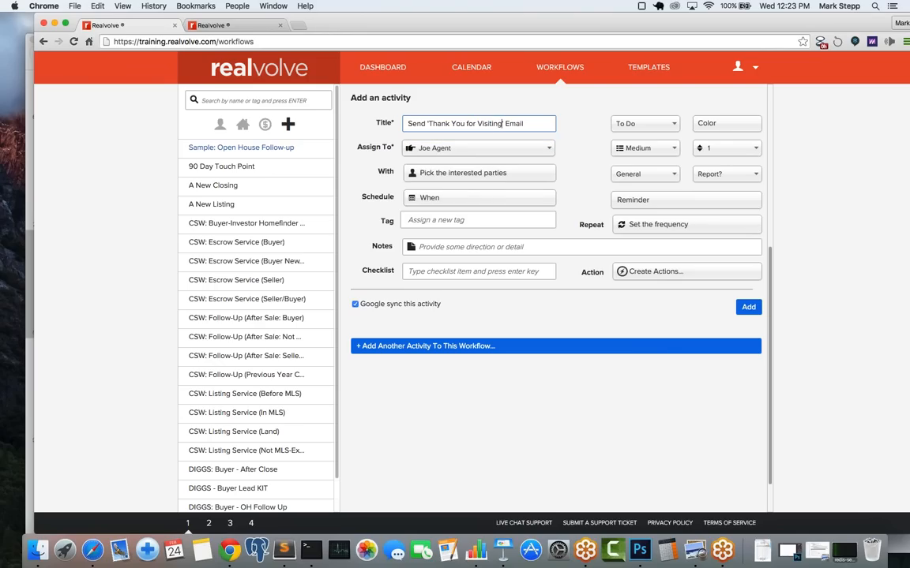
{"action": "type", "text": " our"}
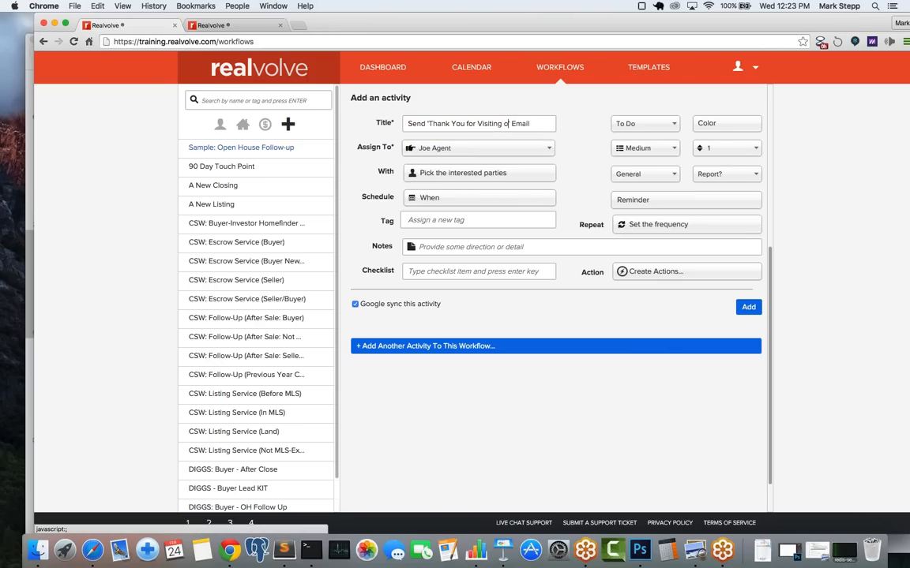
{"action": "type", "text": " open house"}
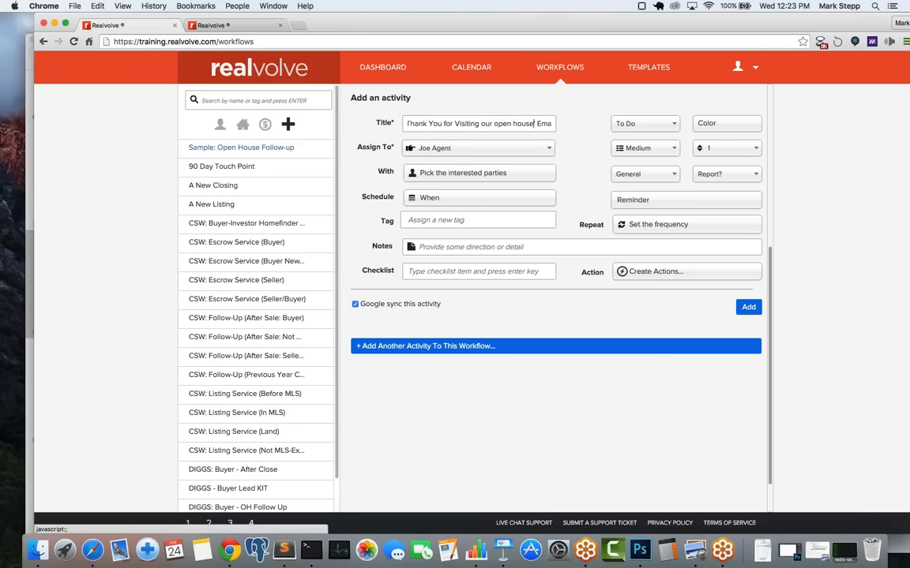
{"action": "key", "text": "super+Left"}
{"action": "type", "text": "Send"}
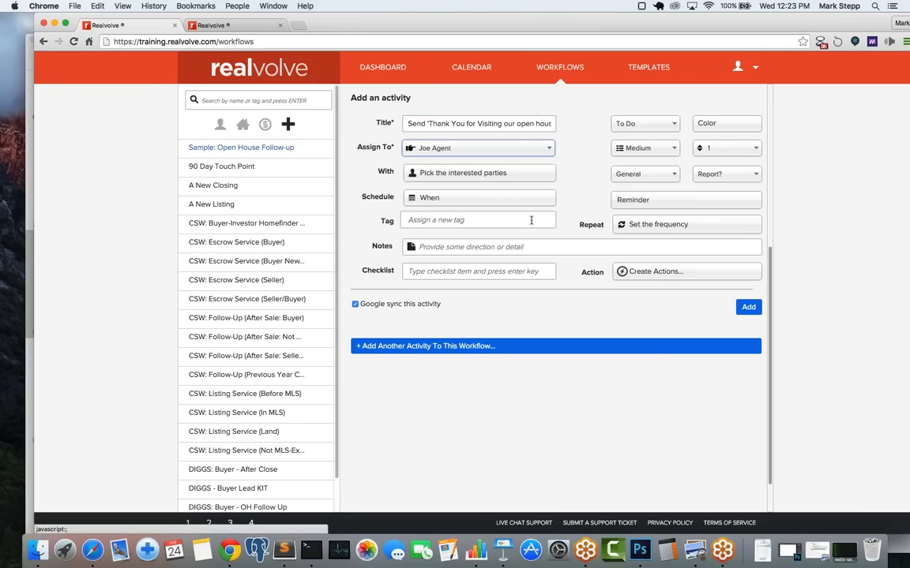
Step: Open the Assign To list and scroll through the possible assignees
{"action": "left_click", "coordinate": [442, 150]}
{"action": "scroll", "coordinate": [549, 241], "scroll_direction": "down", "scroll_amount": 1}
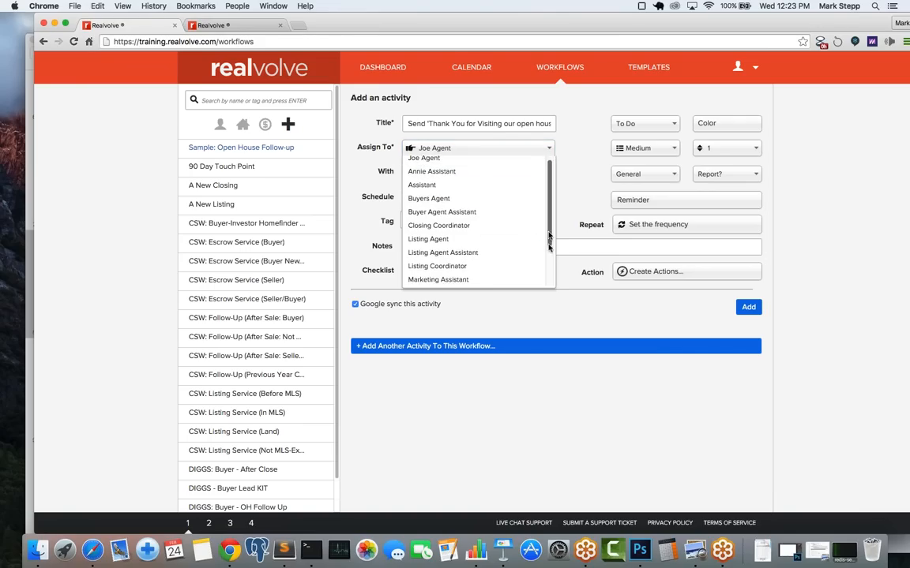
{"action": "left_click_drag", "start_coordinate": [548, 237], "coordinate": [547, 300]}
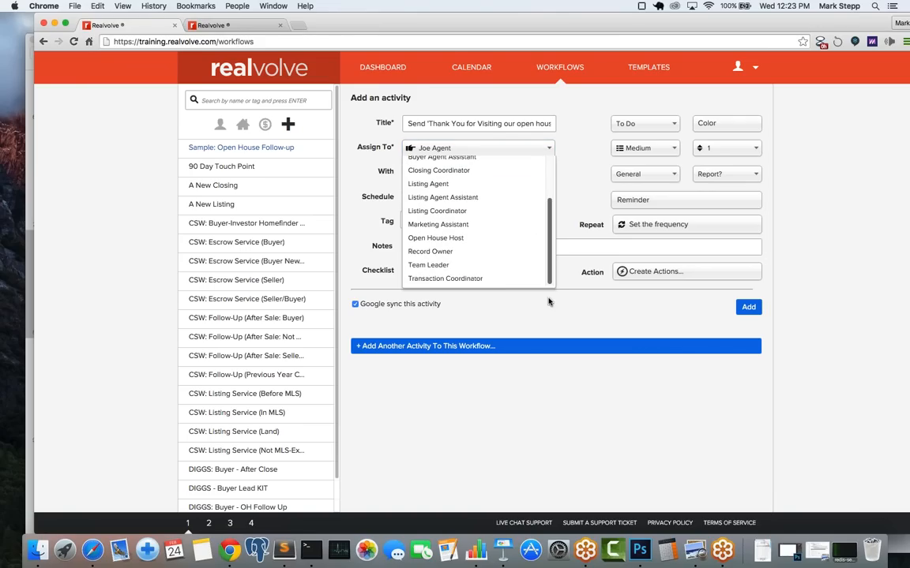
Step: Pick Record Owner from the Assign To list
{"action": "left_click", "coordinate": [427, 253]}
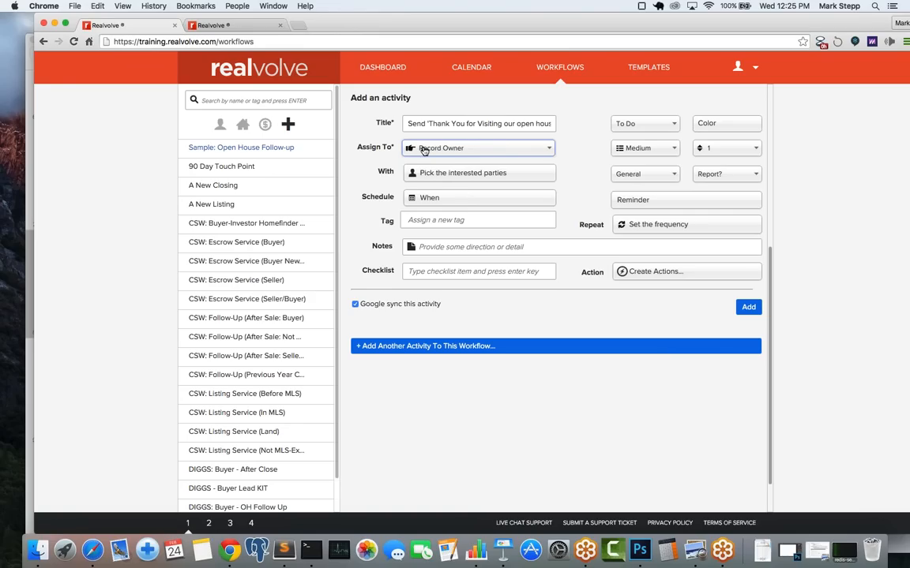
{"action": "left_click", "coordinate": [441, 150]}
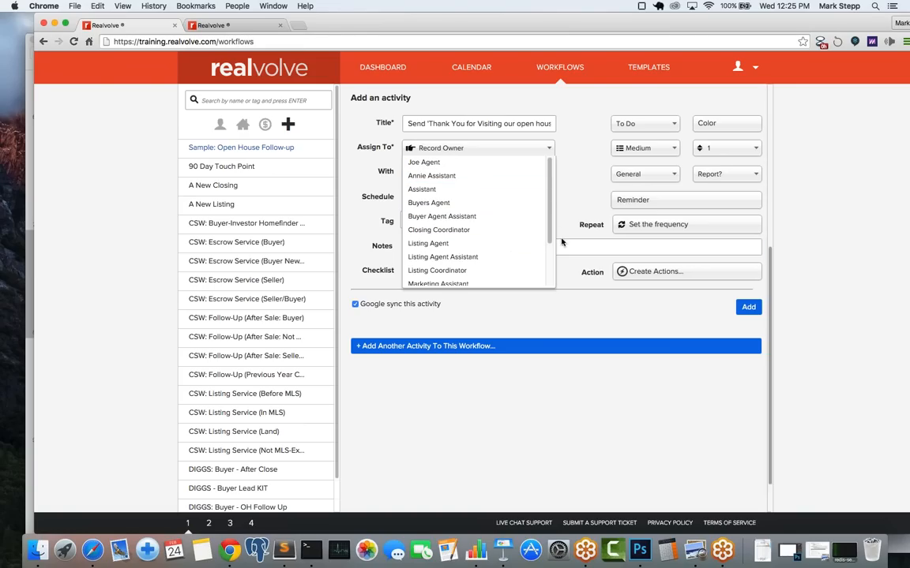
{"action": "left_click_drag", "start_coordinate": [550, 239], "coordinate": [551, 278]}
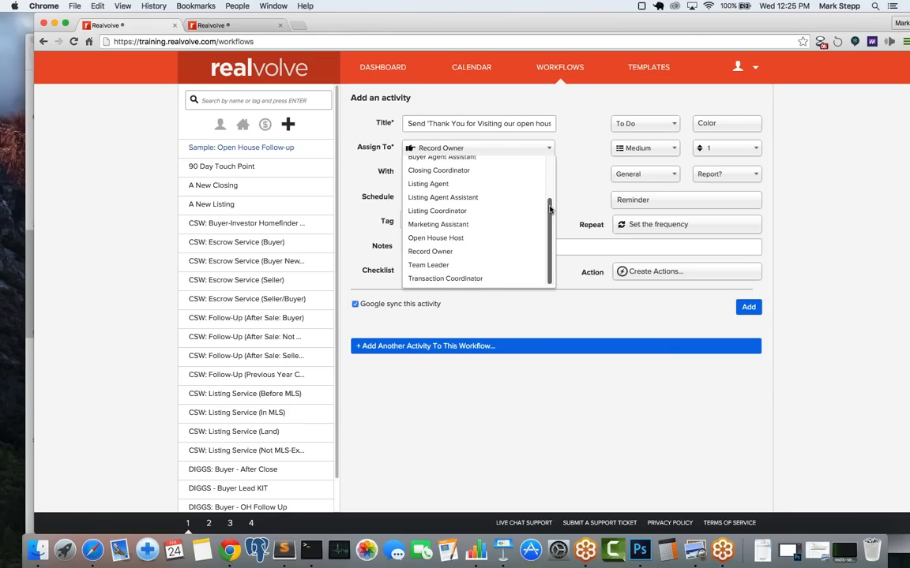
{"action": "left_click", "coordinate": [453, 252]}
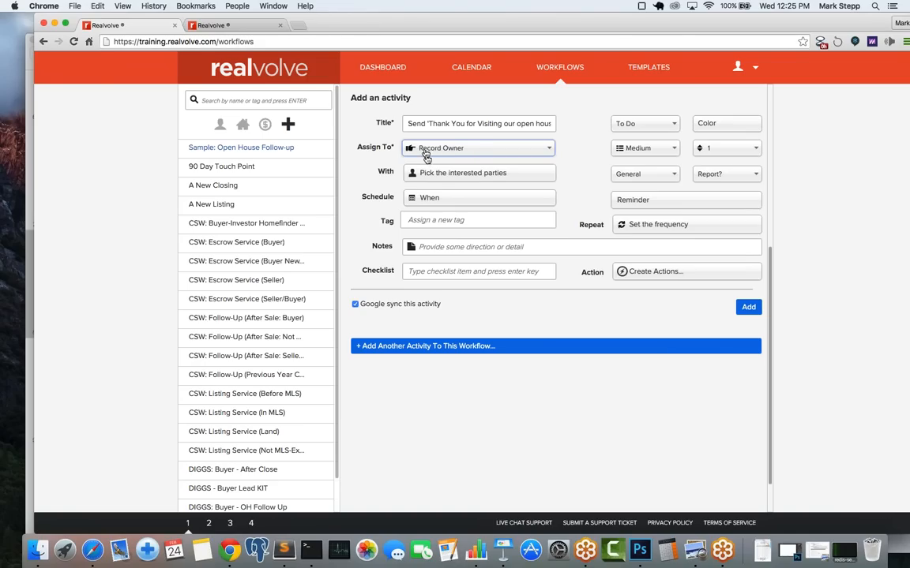
Step: Make When a computed date: 0 Days After Start Date, time None
{"action": "left_click", "coordinate": [442, 198]}
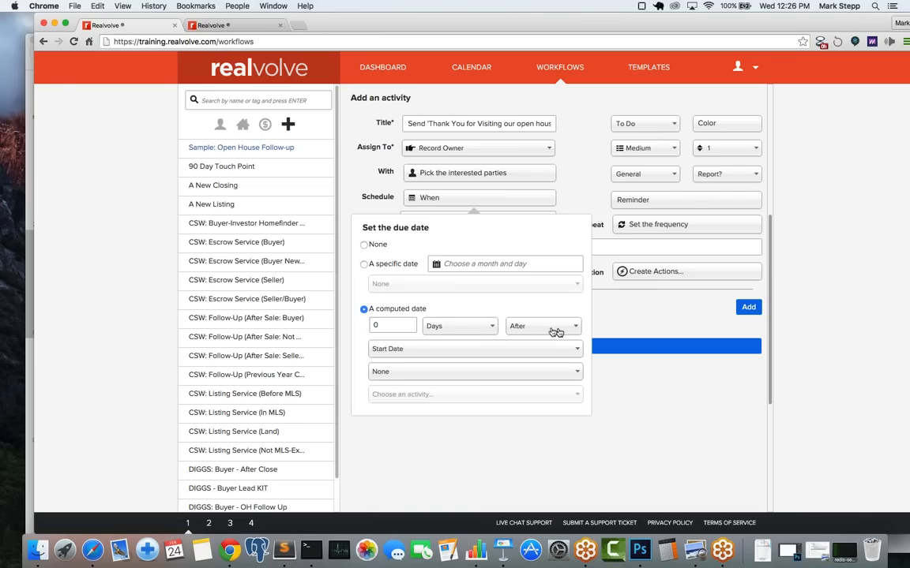
{"action": "left_click", "coordinate": [448, 328]}
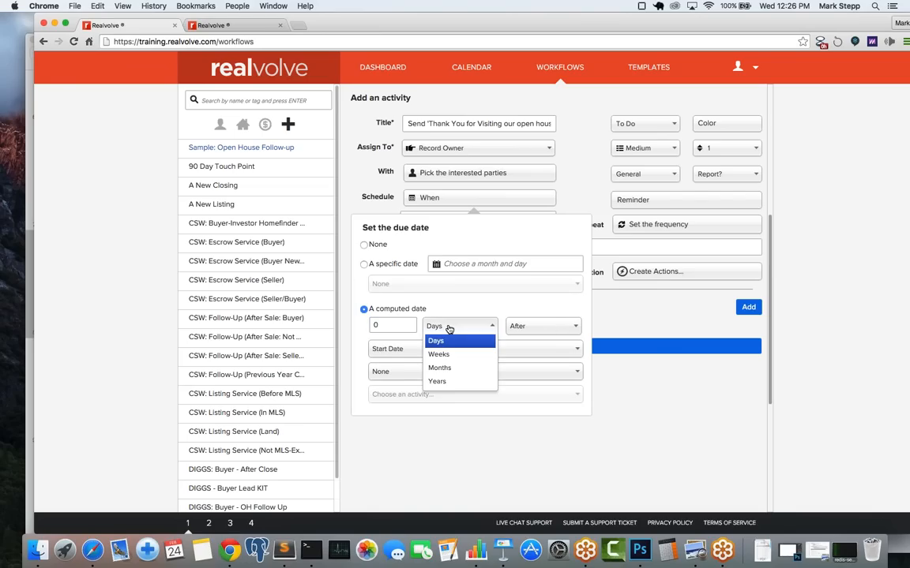
{"action": "left_click", "coordinate": [449, 328]}
{"action": "left_click", "coordinate": [554, 326]}
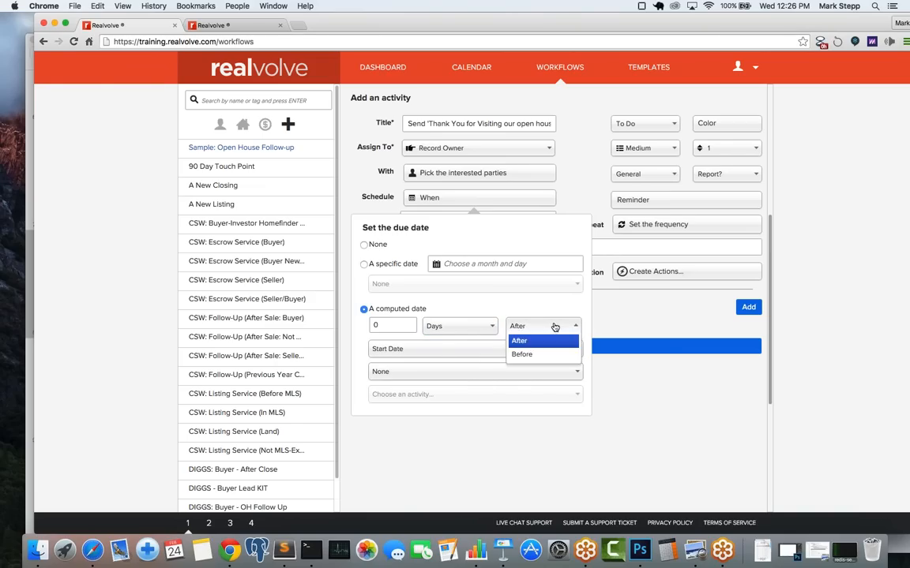
{"action": "left_click", "coordinate": [555, 326]}
{"action": "left_click", "coordinate": [406, 351]}
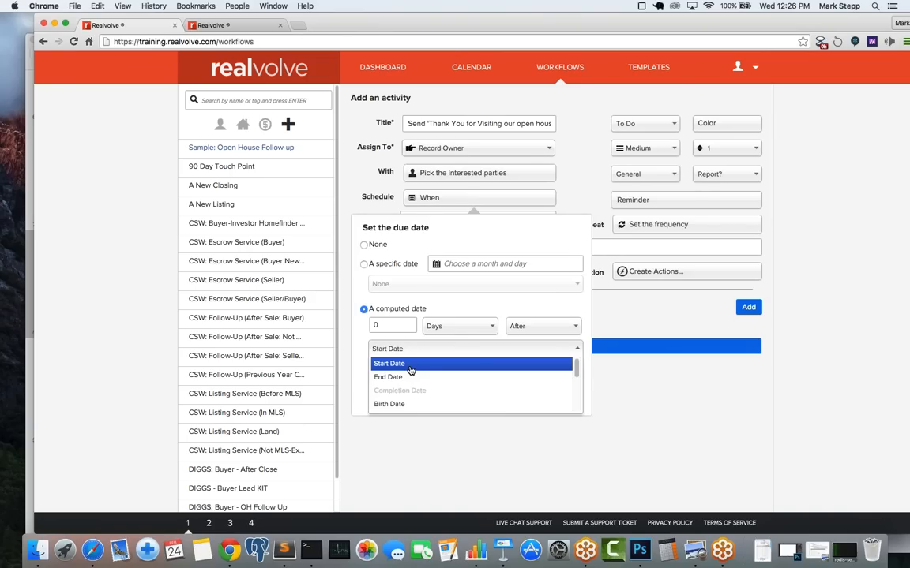
{"action": "left_click", "coordinate": [410, 364]}
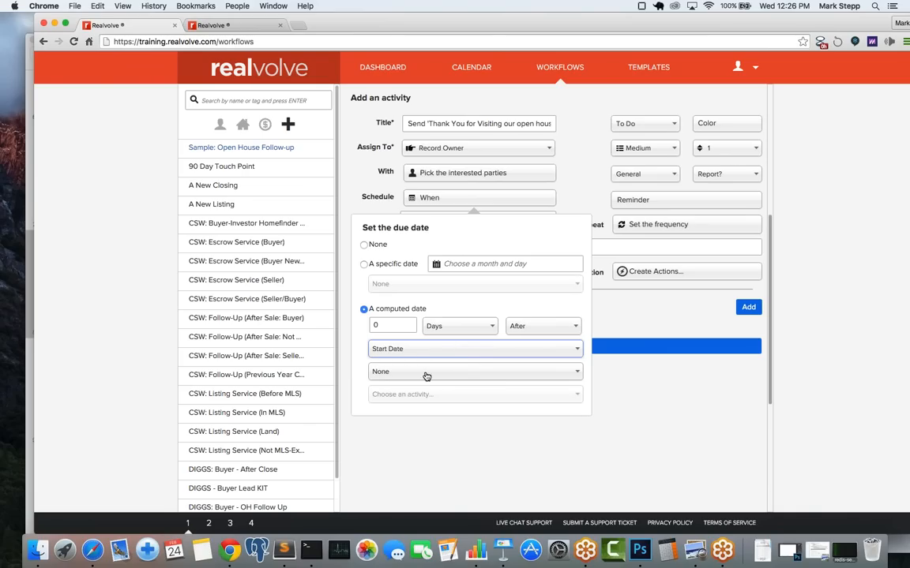
{"action": "left_click", "coordinate": [448, 375]}
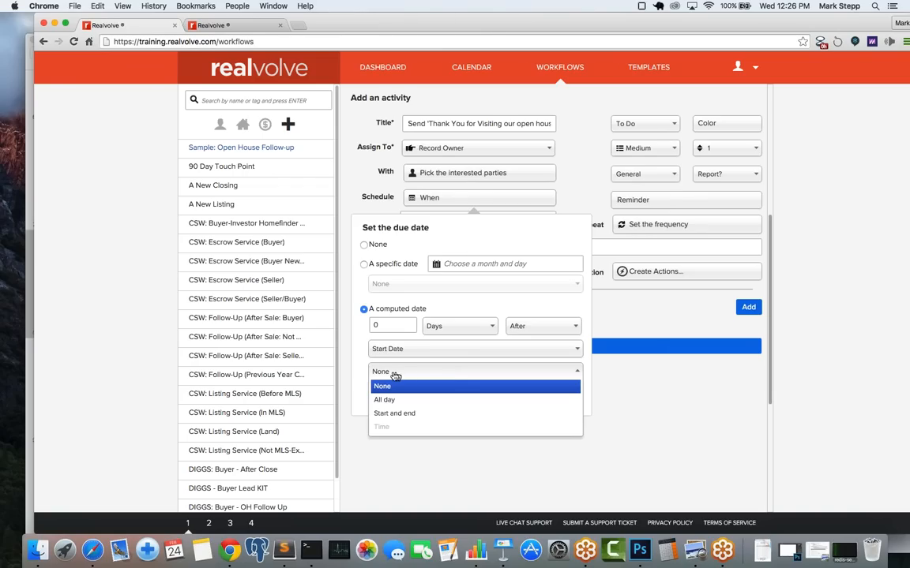
{"action": "left_click", "coordinate": [410, 378]}
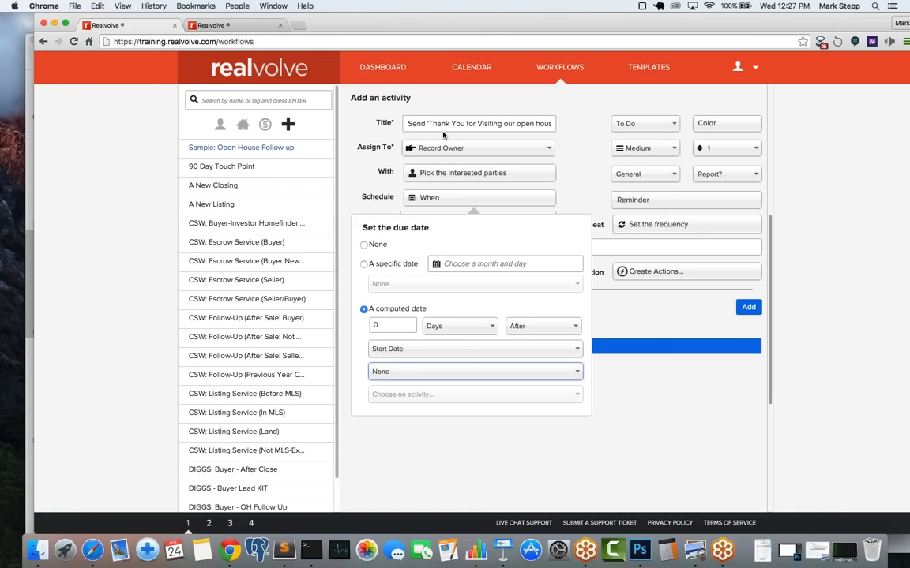
{"action": "left_click", "coordinate": [463, 126]}
Step: Switch the activity type from To Do to Email, leaving colour unset and priority Medium
{"action": "left_click", "coordinate": [584, 200]}
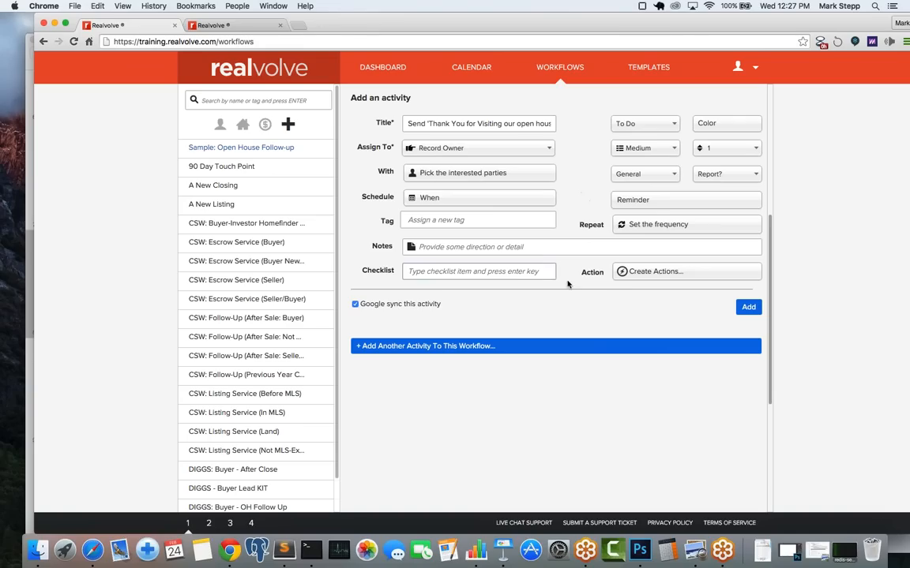
{"action": "left_click", "coordinate": [651, 125]}
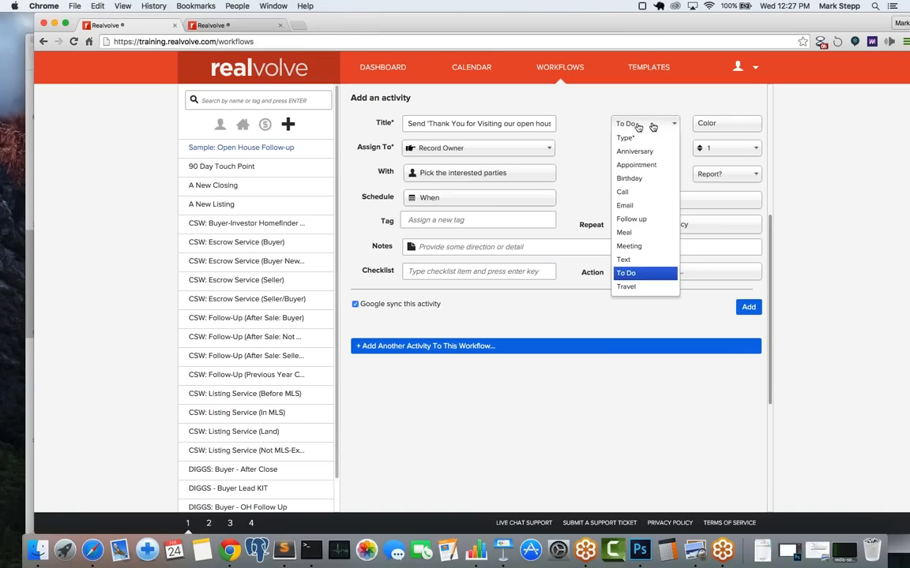
{"action": "left_click", "coordinate": [632, 206]}
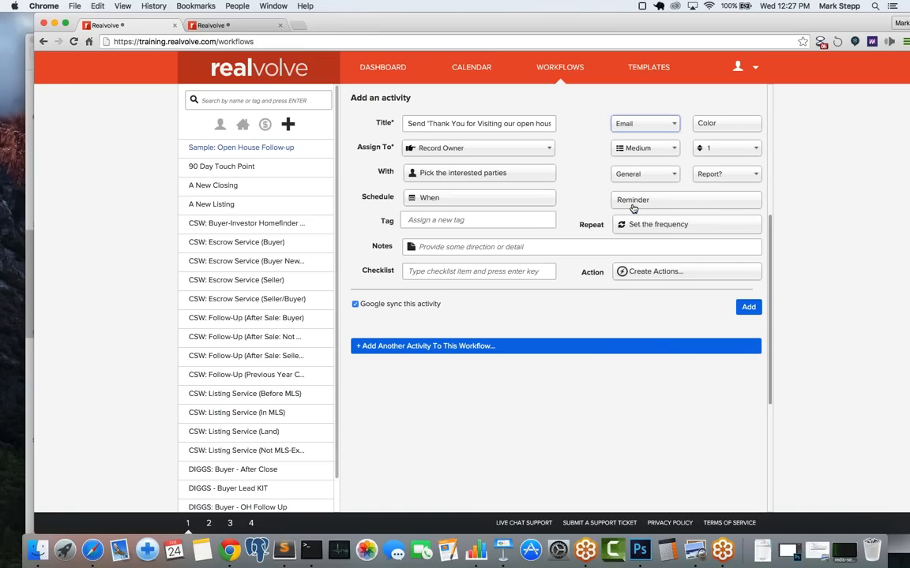
{"action": "left_click", "coordinate": [726, 125]}
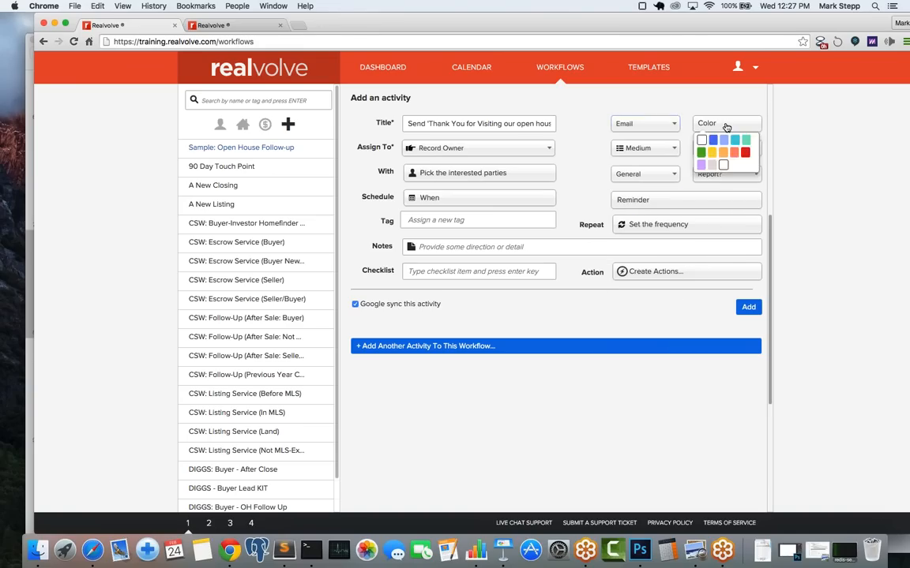
{"action": "left_click", "coordinate": [616, 143]}
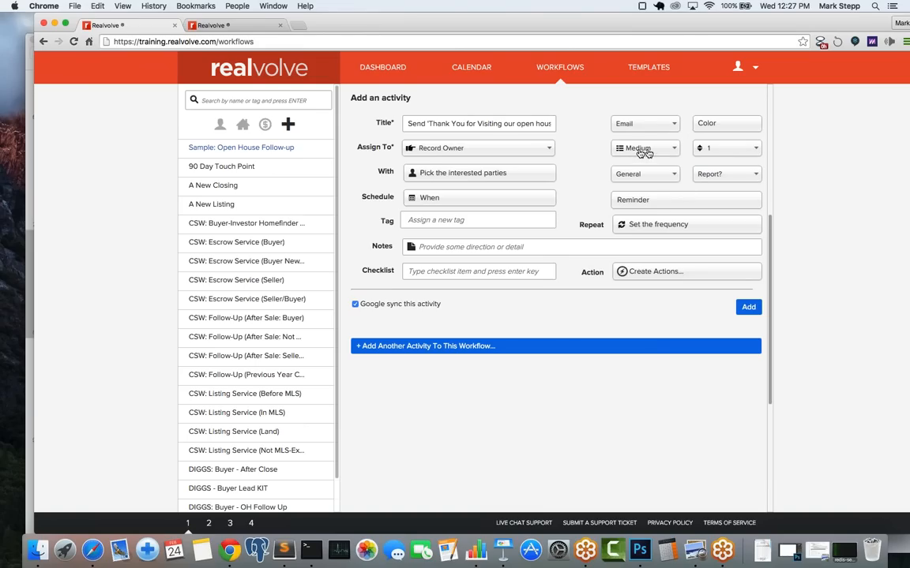
{"action": "left_click", "coordinate": [639, 151]}
{"action": "left_click", "coordinate": [640, 152]}
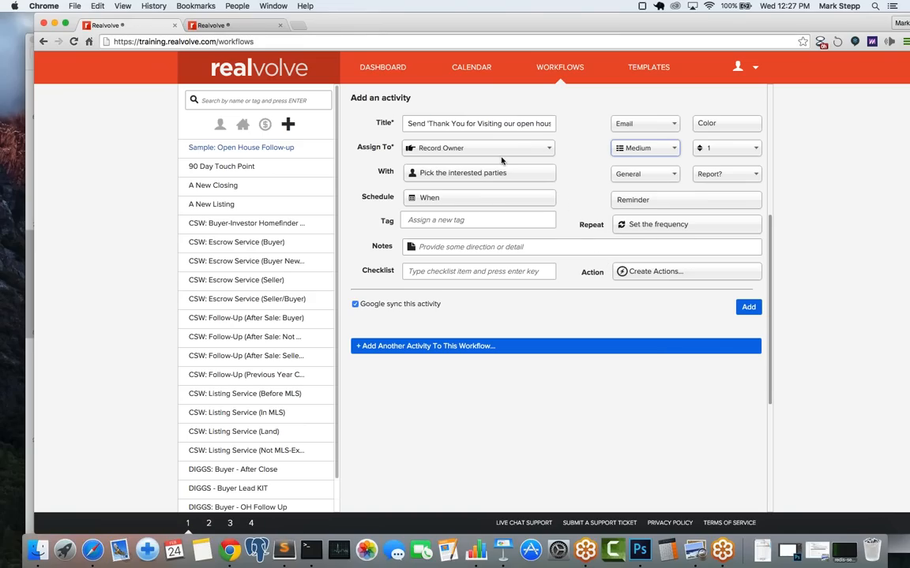
Step: Add an action to the thank-you activity with the title 'Send Email'
{"action": "left_click", "coordinate": [649, 278]}
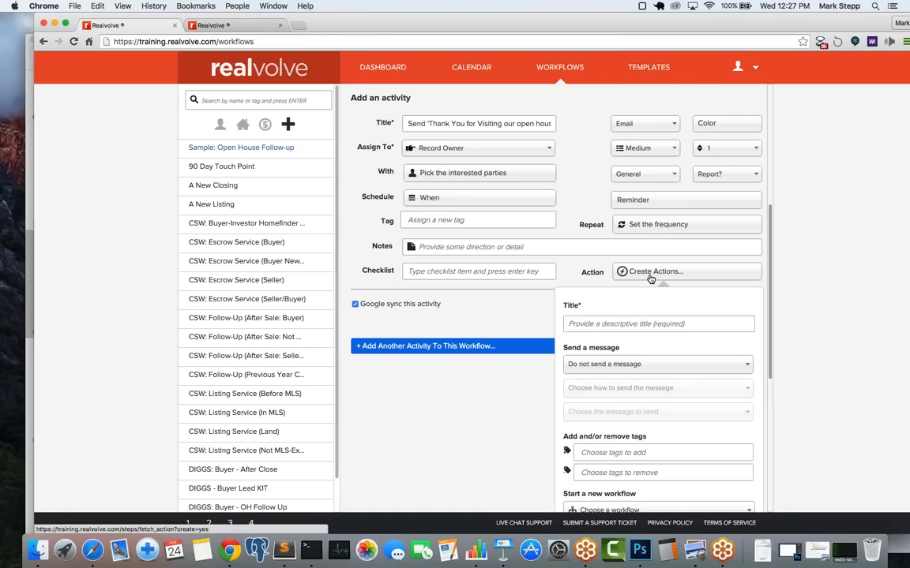
{"action": "left_click", "coordinate": [600, 324]}
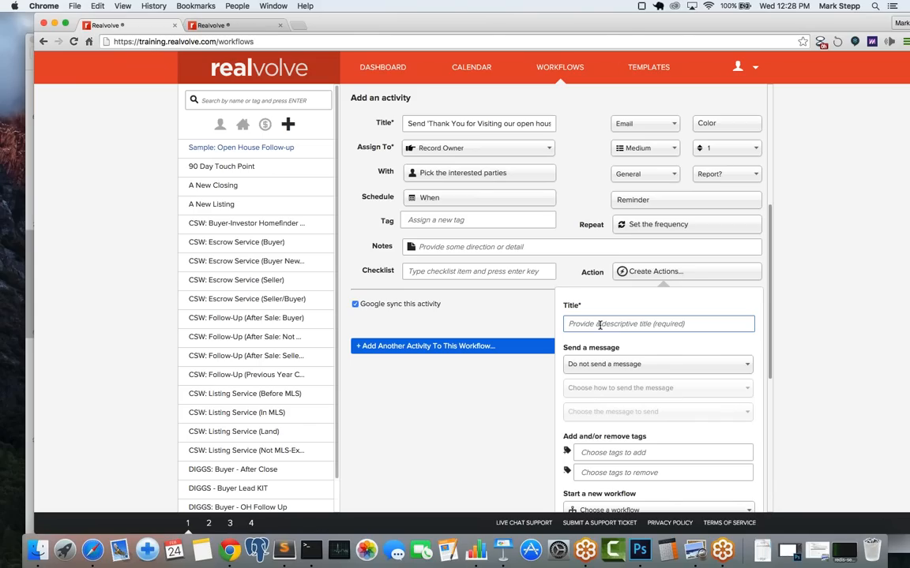
{"action": "type", "text": "Send Email"}
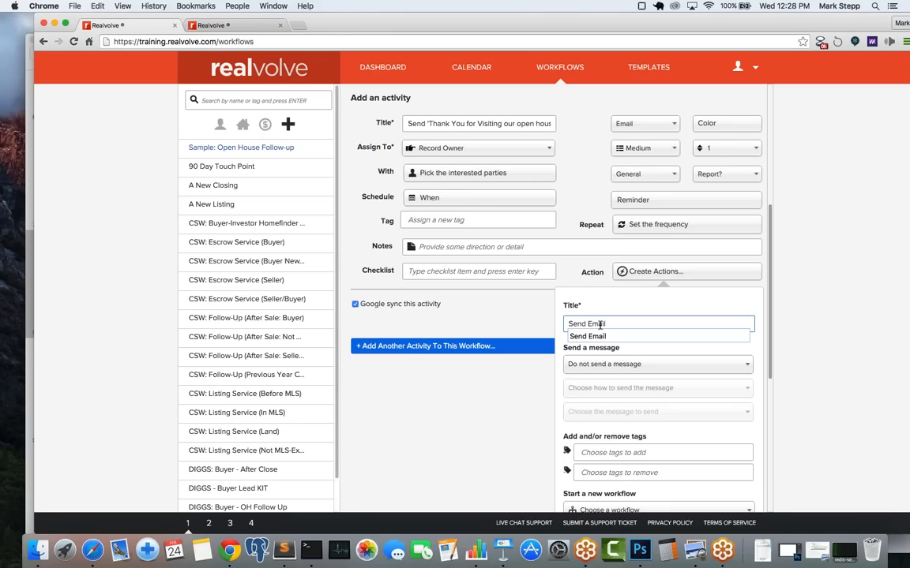
{"action": "key", "text": "Tab"}
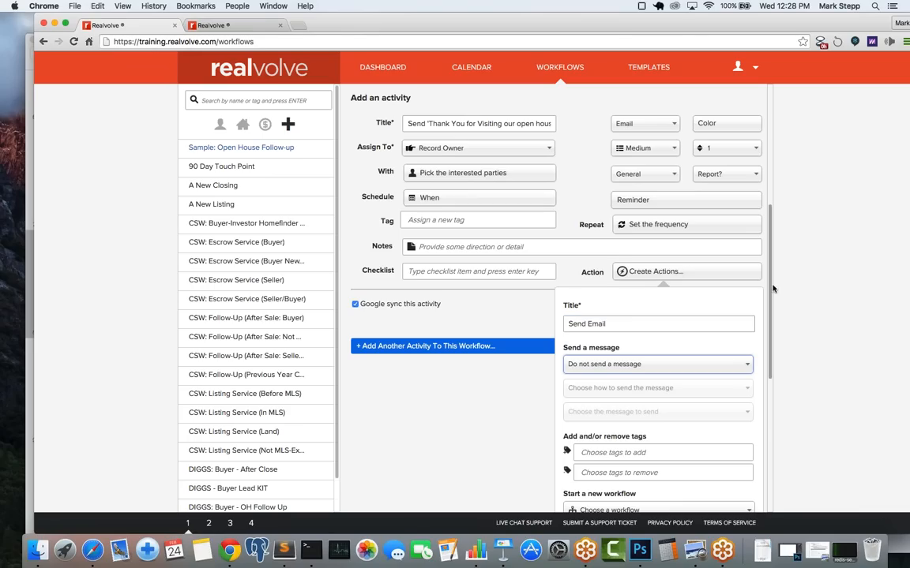
Step: Set the action to send an email message immediately
{"action": "scroll", "coordinate": [771, 332], "scroll_direction": "down", "scroll_amount": 2}
{"action": "scroll", "coordinate": [770, 332], "scroll_direction": "down", "scroll_amount": 3}
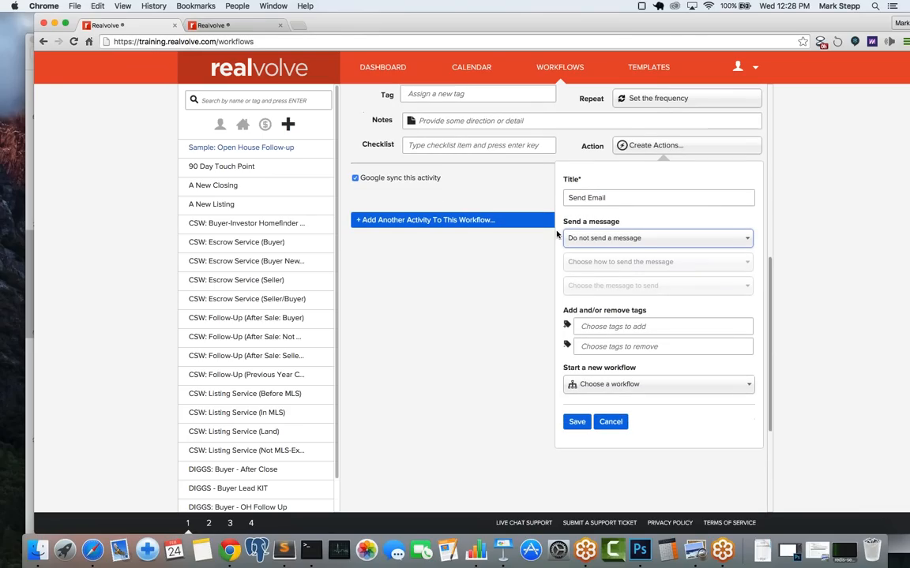
{"action": "left_click", "coordinate": [607, 238]}
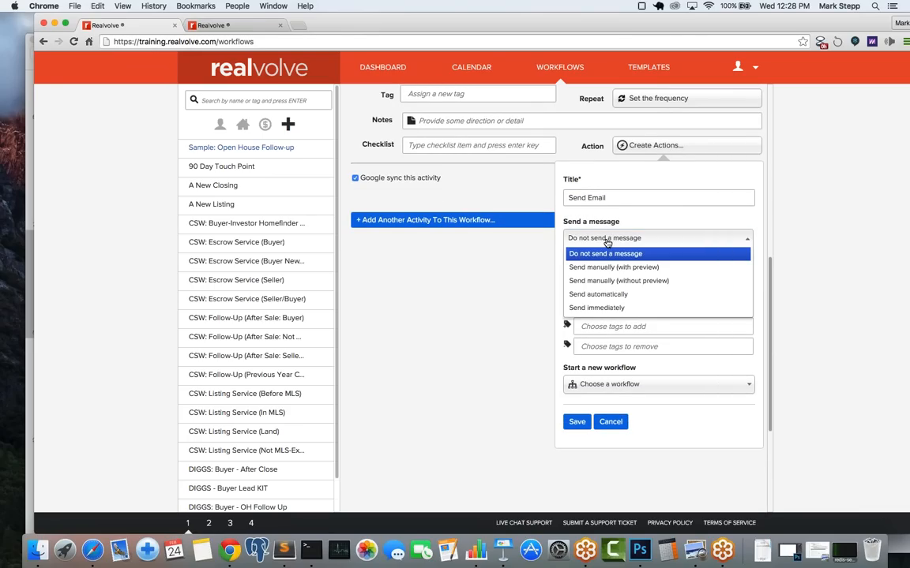
{"action": "left_click", "coordinate": [602, 310]}
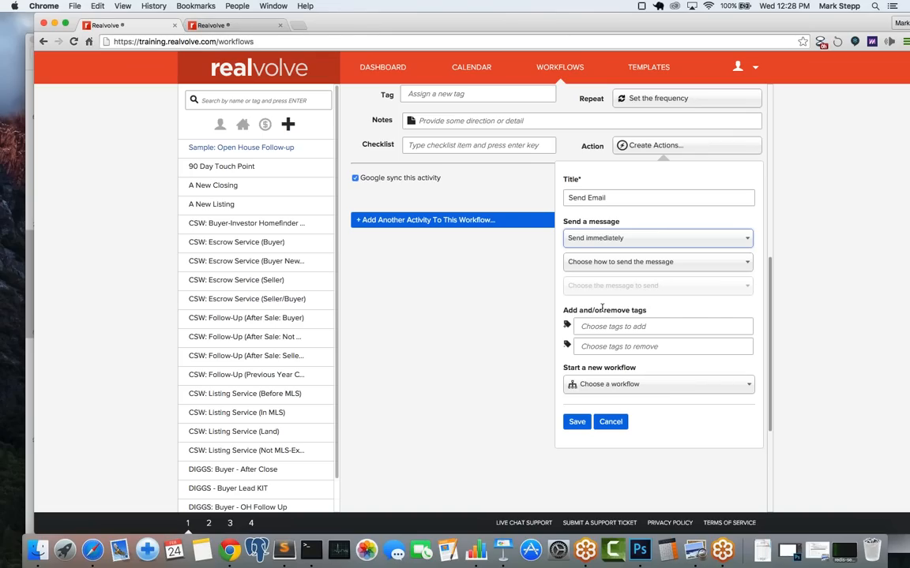
{"action": "left_click", "coordinate": [601, 264]}
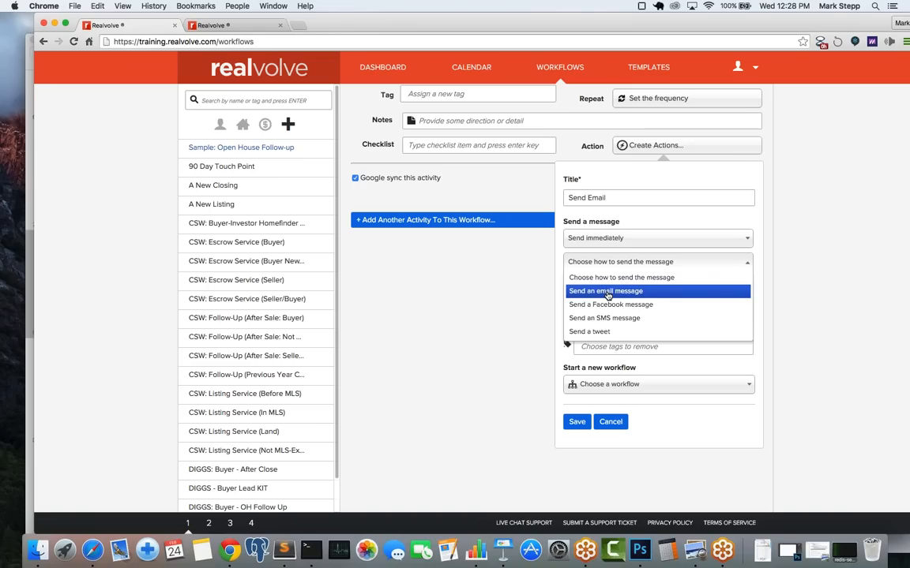
{"action": "left_click", "coordinate": [607, 293]}
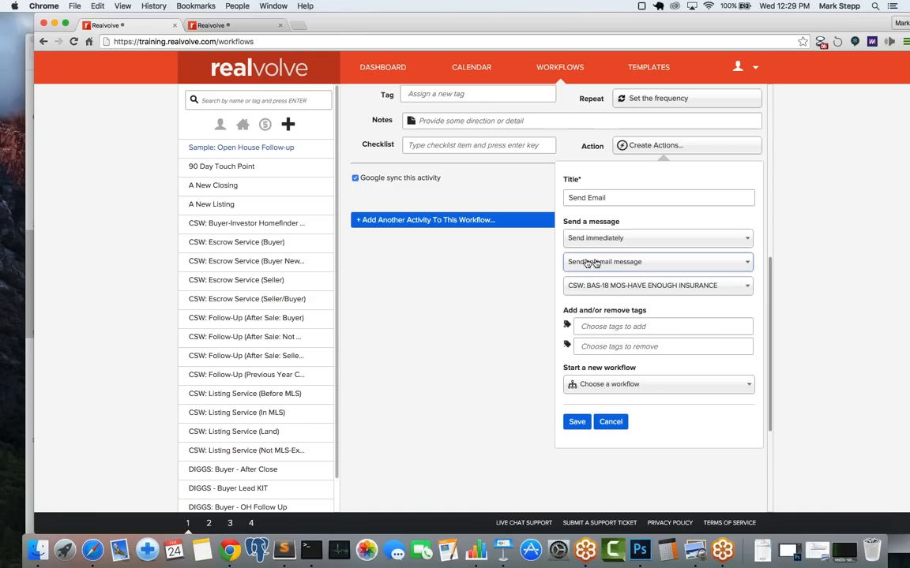
Step: Choose the Simple - OH1 email template and switch to the templates tab
{"action": "left_click", "coordinate": [608, 289]}
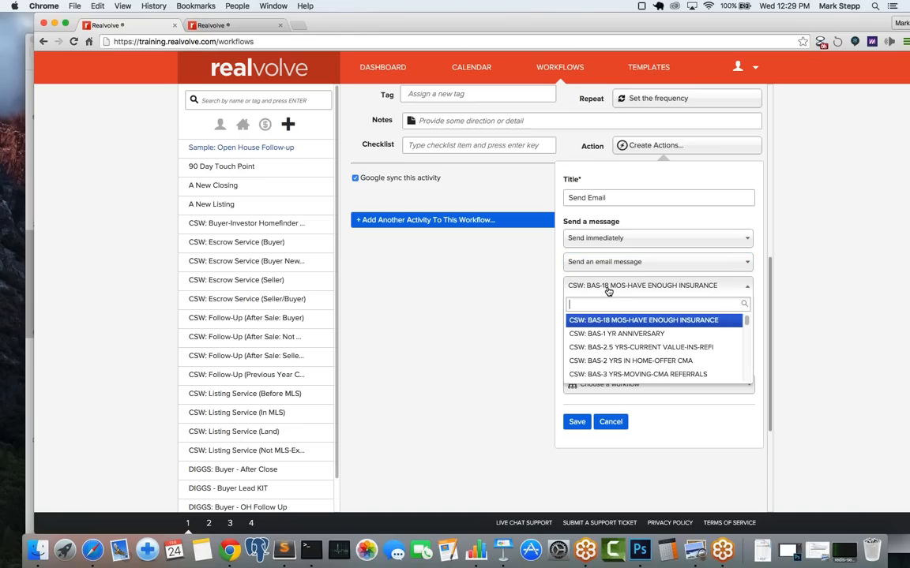
{"action": "type", "text": "si"}
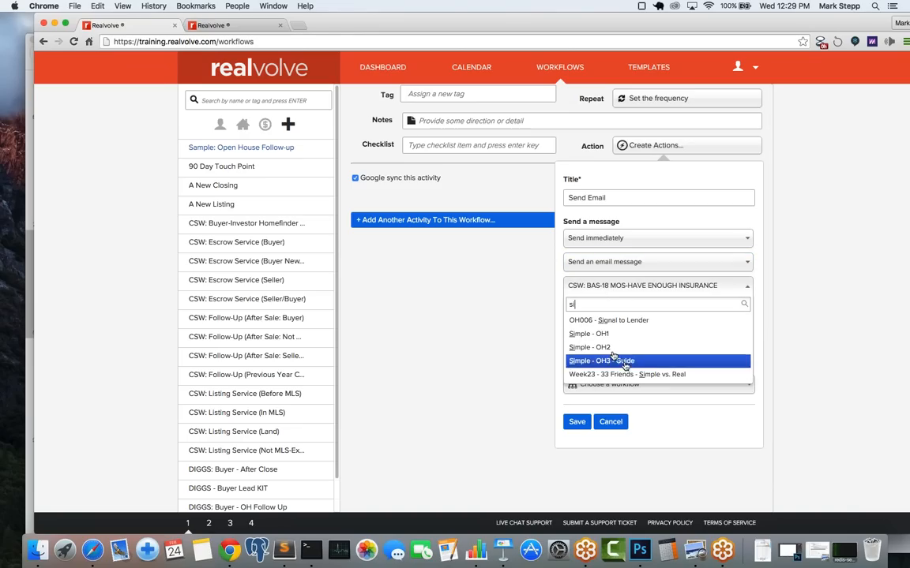
{"action": "left_click", "coordinate": [596, 335]}
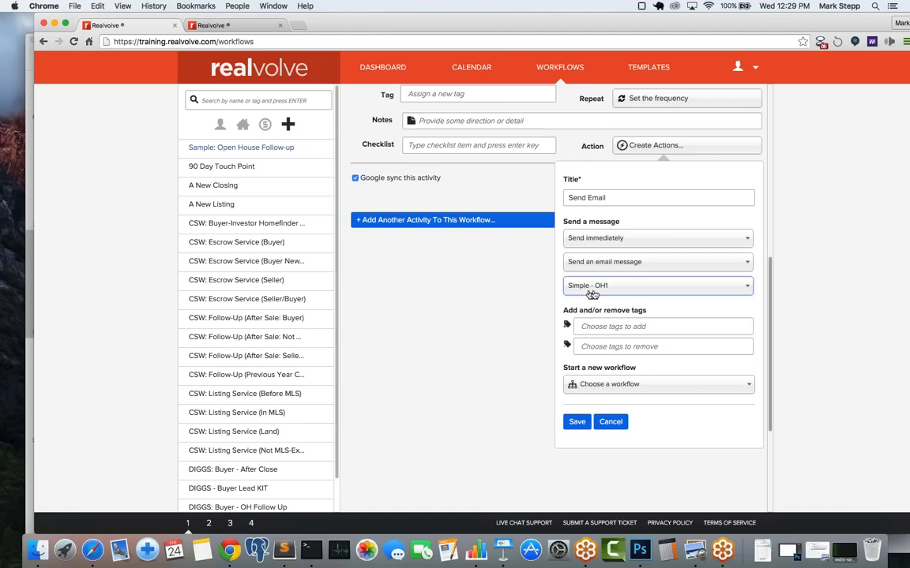
{"action": "left_click", "coordinate": [255, 22]}
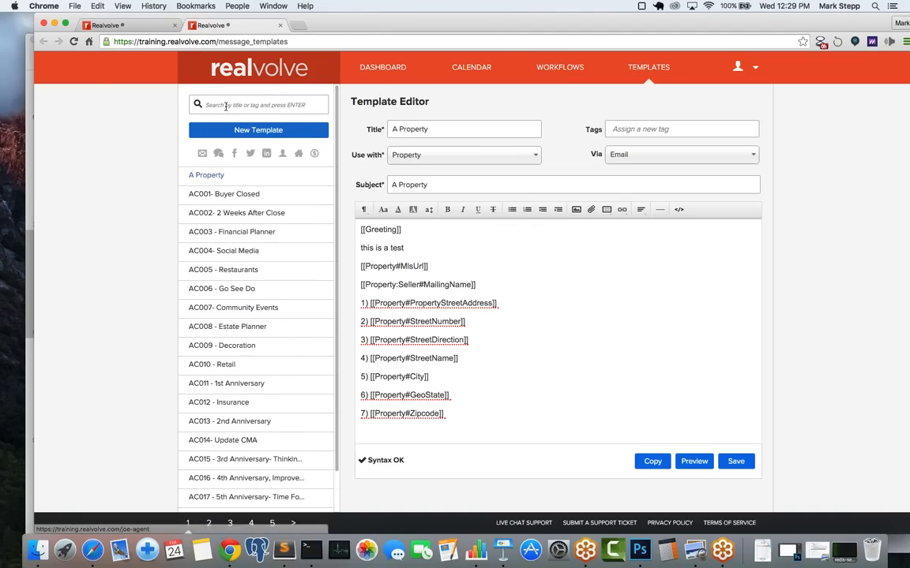
Step: Search templates for 'simple', open Simple - OH1, and select its title text
{"action": "left_click", "coordinate": [228, 105]}
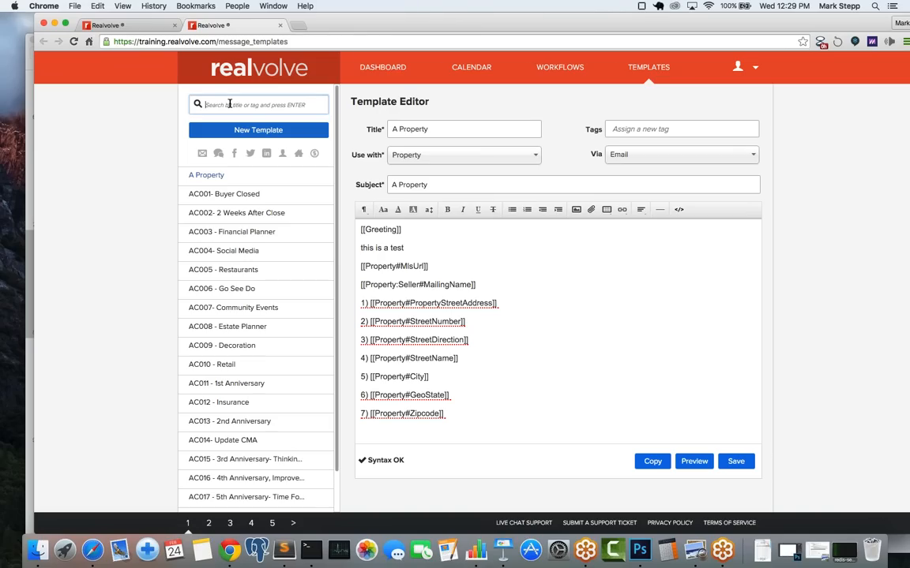
{"action": "type", "text": "simple"}
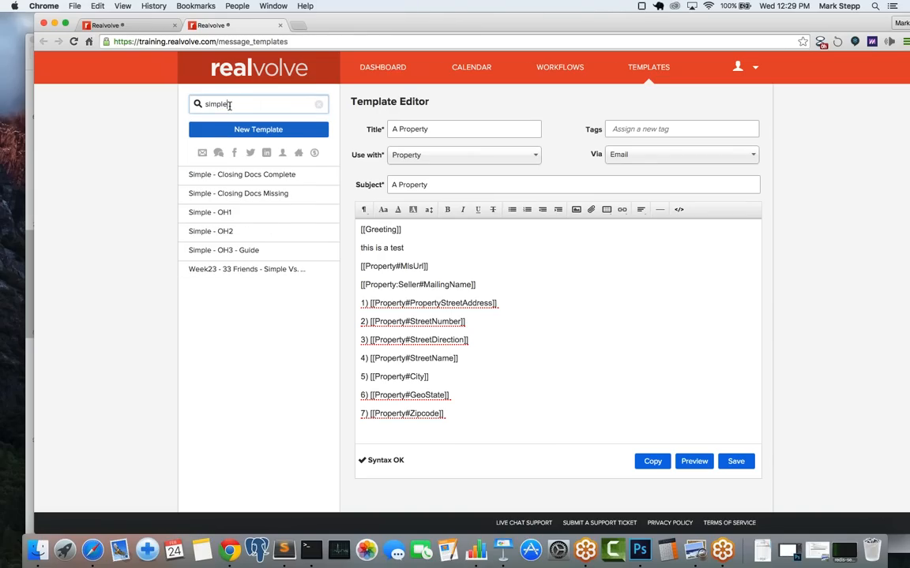
{"action": "left_click", "coordinate": [216, 220]}
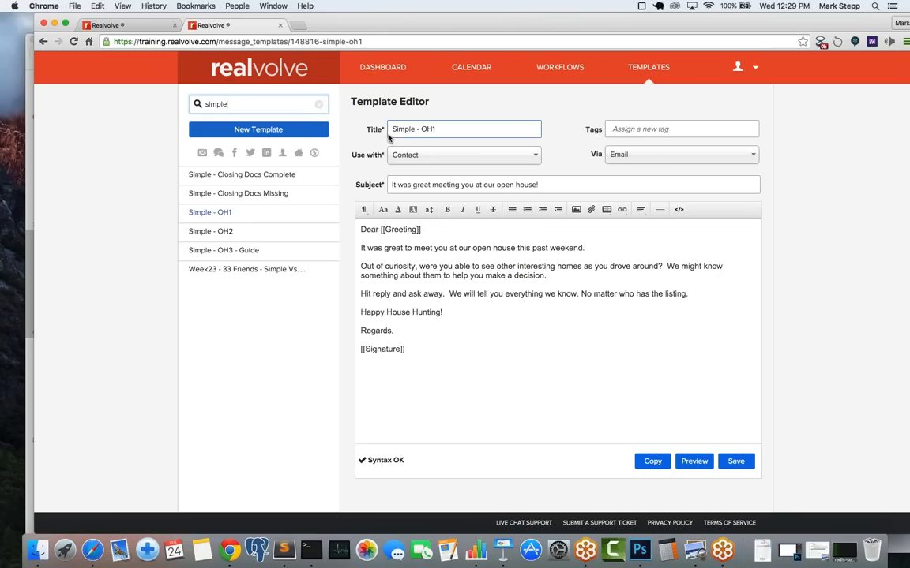
{"action": "left_click", "coordinate": [245, 132]}
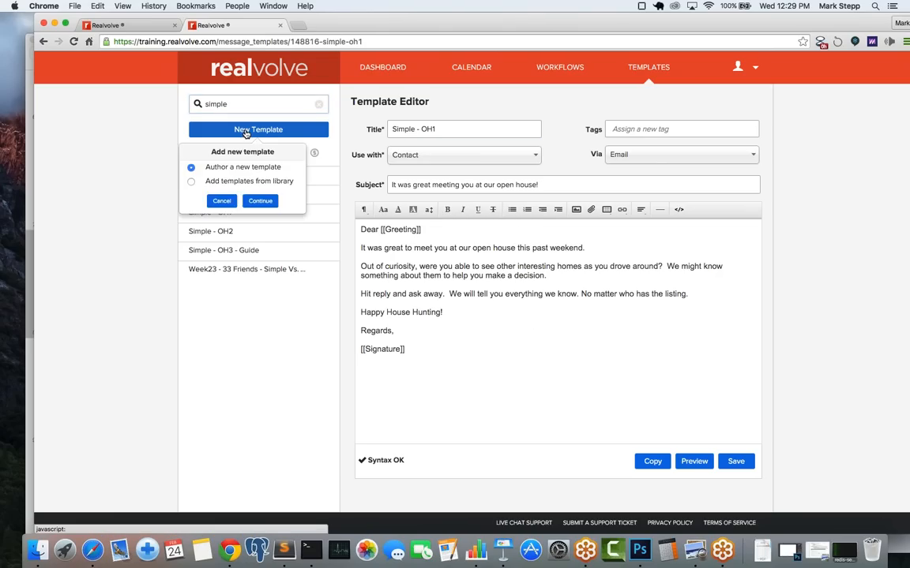
{"action": "left_click", "coordinate": [352, 135]}
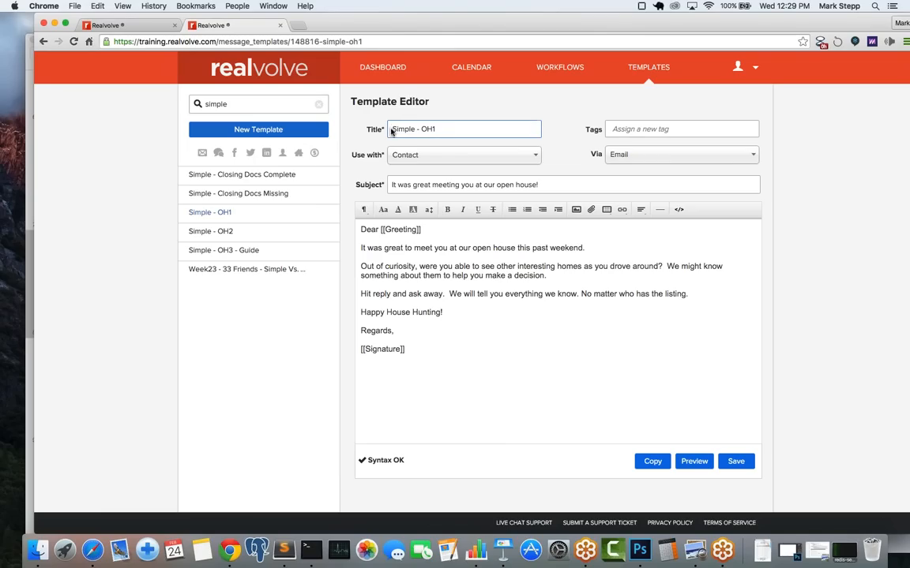
{"action": "left_click_drag", "start_coordinate": [392, 128], "coordinate": [469, 129]}
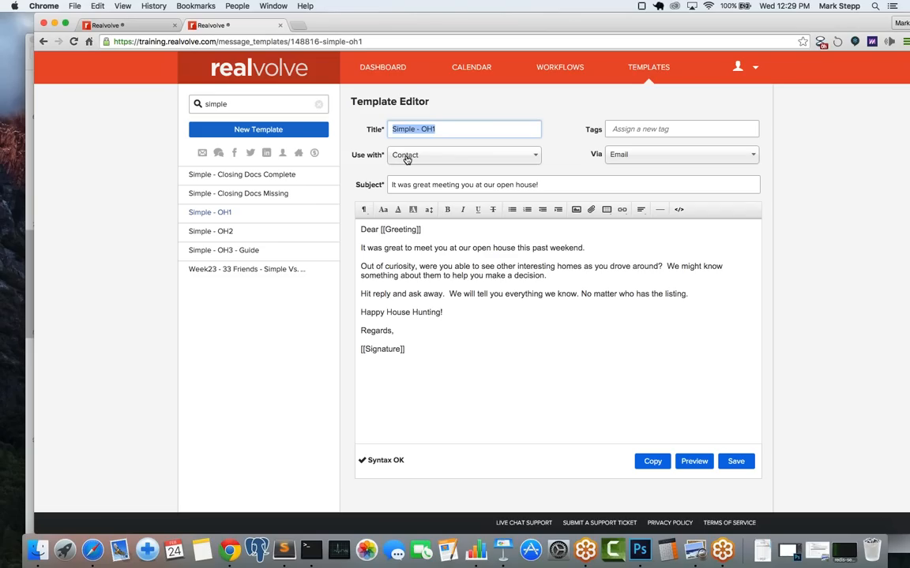
Step: Review the Simple - OH1 template's subject line and [[Signature]] placeholder, then return to the workflow
{"action": "key", "text": "ctrl+shift+Tab"}
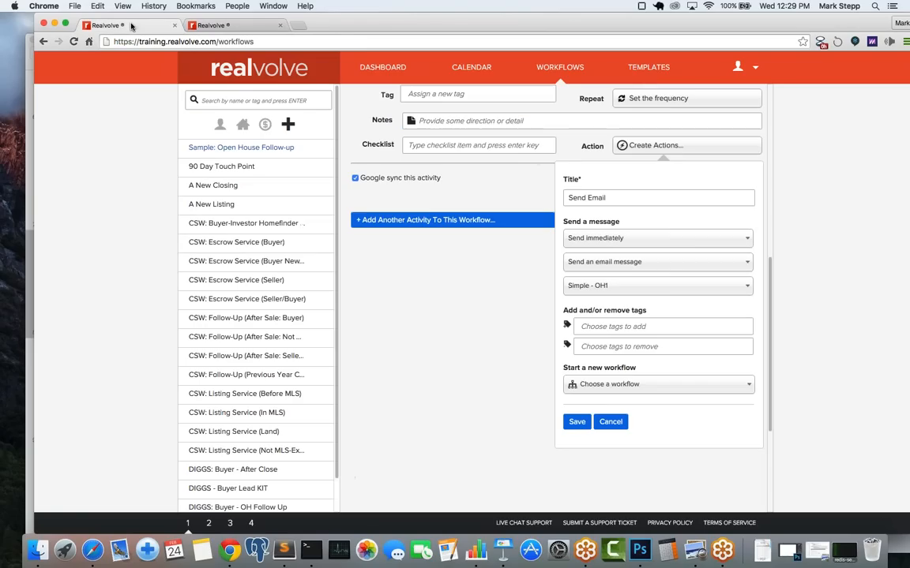
{"action": "scroll", "coordinate": [490, 182], "scroll_direction": "up", "scroll_amount": 10}
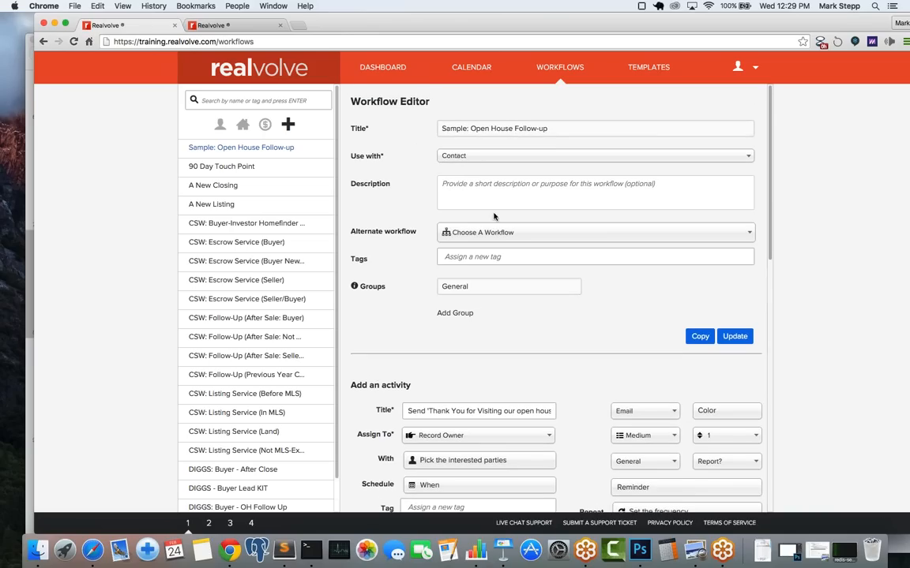
{"action": "scroll", "coordinate": [519, 247], "scroll_direction": "down", "scroll_amount": 8}
{"action": "scroll", "coordinate": [518, 247], "scroll_direction": "down", "scroll_amount": 7}
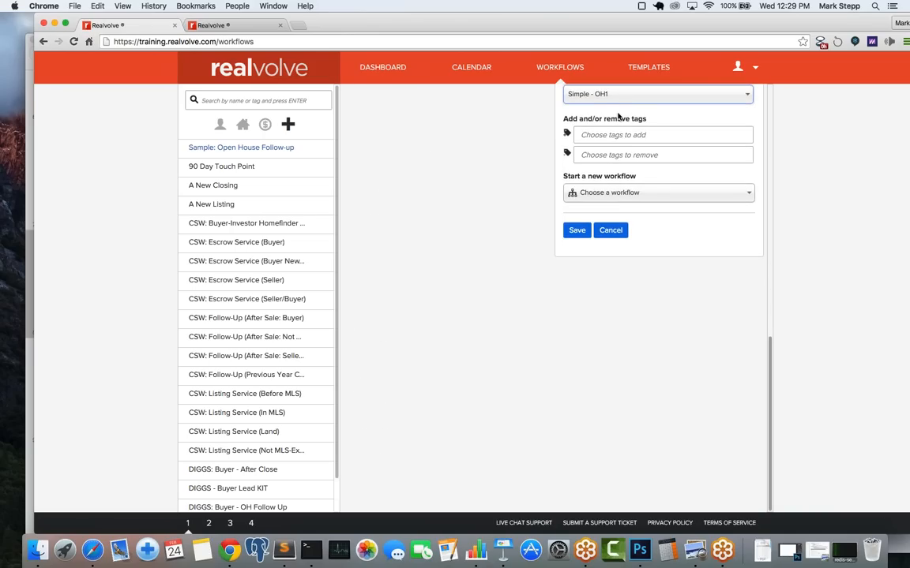
{"action": "left_click", "coordinate": [244, 28]}
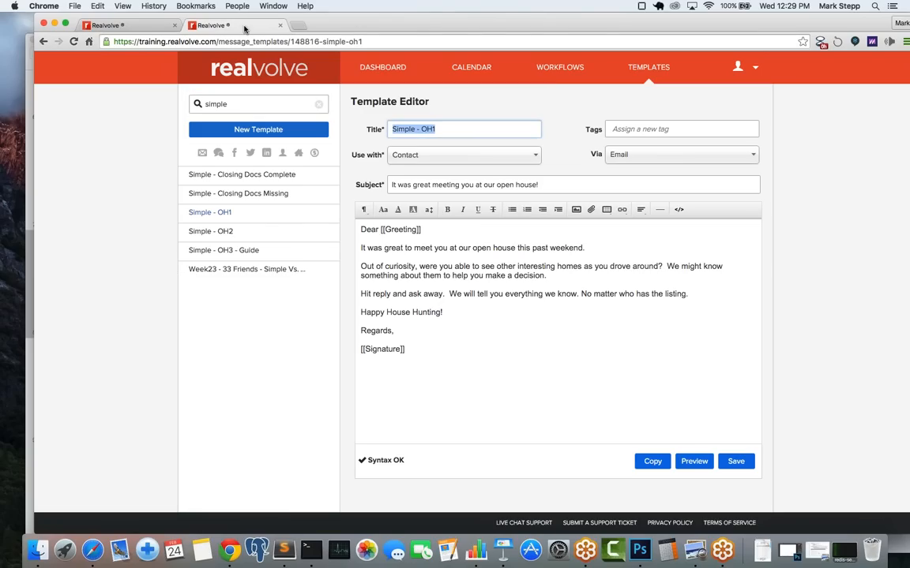
{"action": "left_click", "coordinate": [391, 187]}
{"action": "left_click_drag", "start_coordinate": [391, 187], "coordinate": [544, 186]}
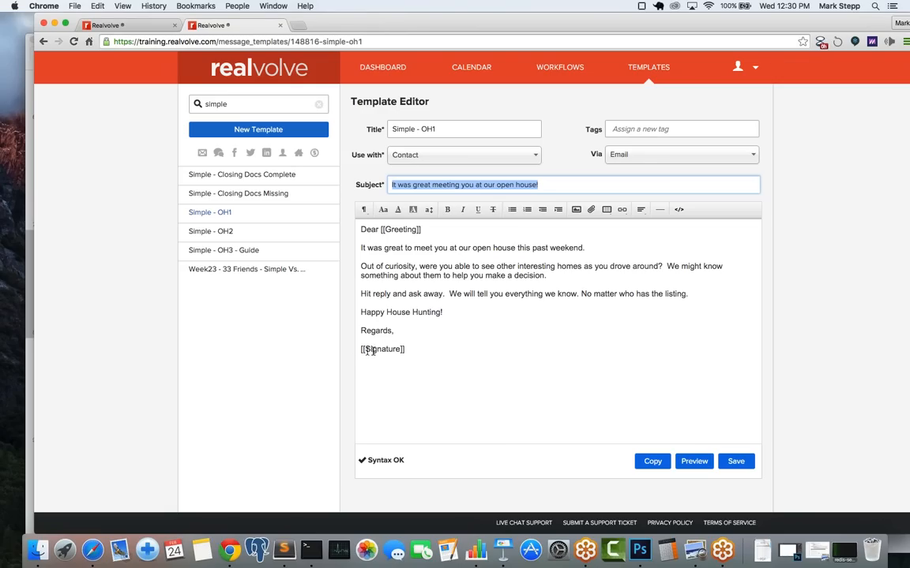
{"action": "left_click_drag", "start_coordinate": [408, 352], "coordinate": [355, 351]}
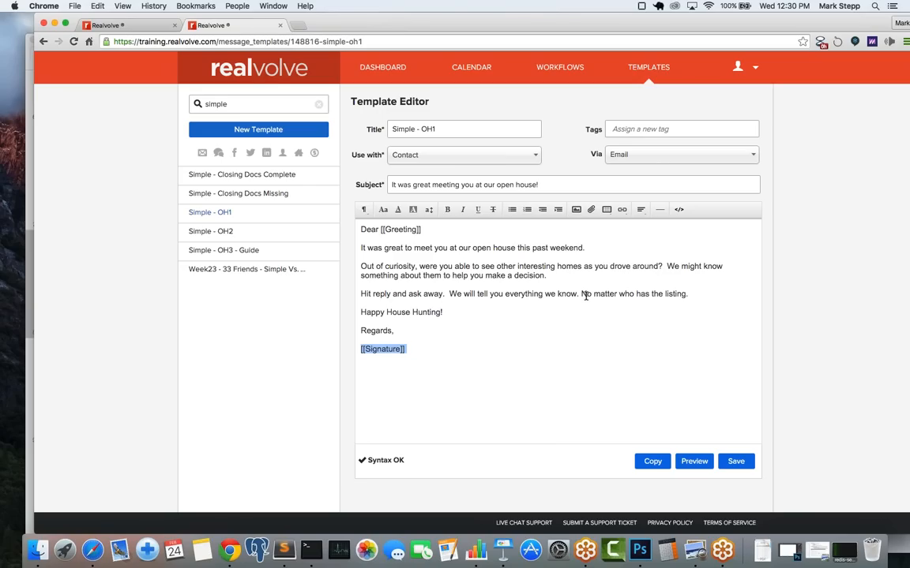
{"action": "left_click", "coordinate": [127, 26]}
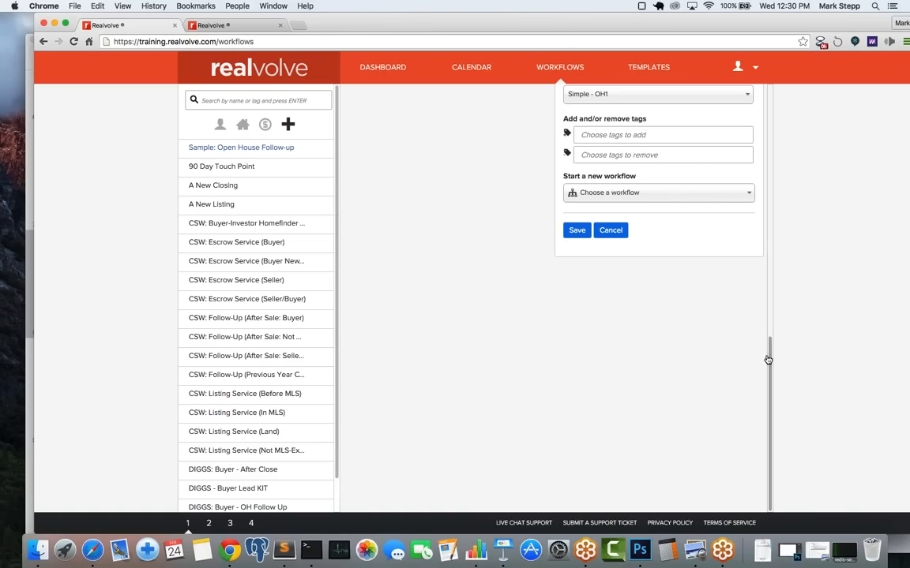
Step: Add the Open House Lead tag to the Send Email action and save it
{"action": "left_click_drag", "start_coordinate": [770, 357], "coordinate": [771, 269]}
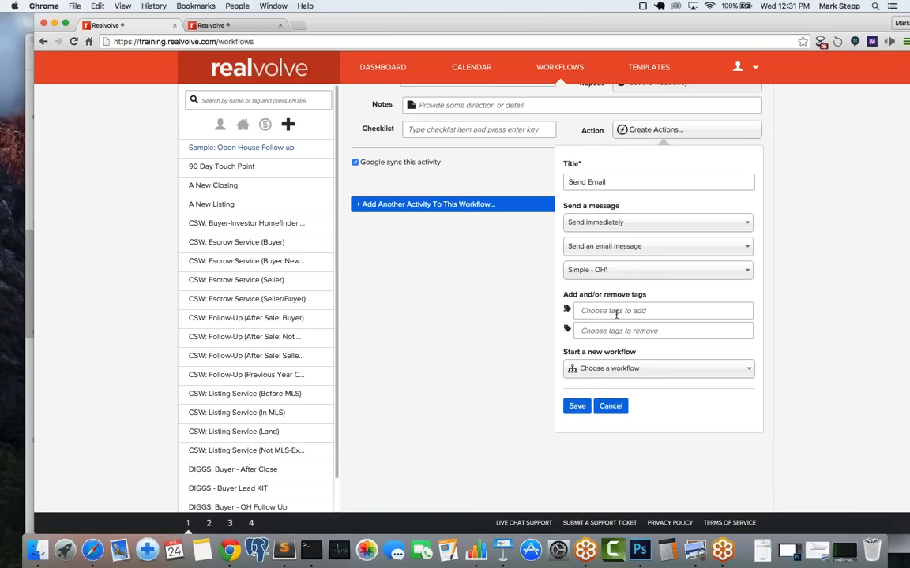
{"action": "left_click", "coordinate": [615, 313]}
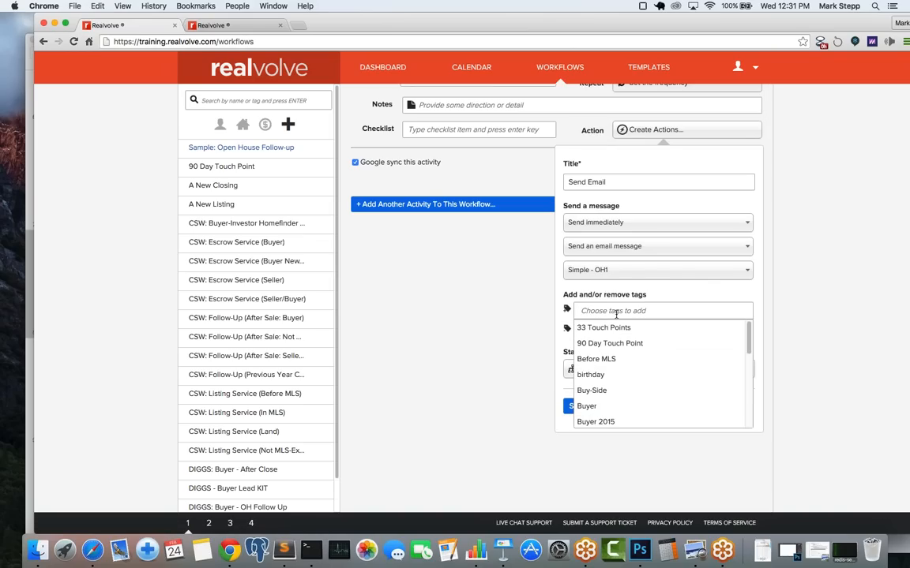
{"action": "type", "text": "Ope"}
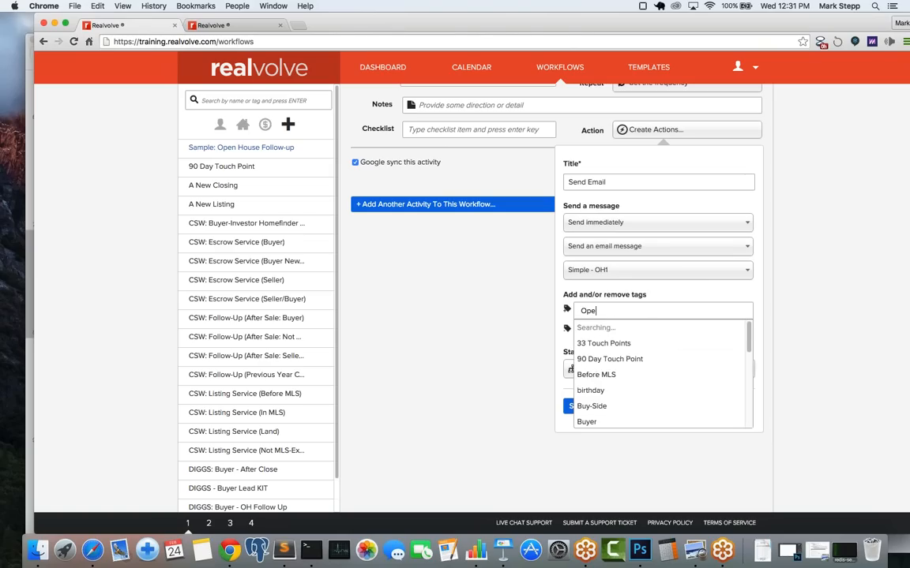
{"action": "type", "text": "n"}
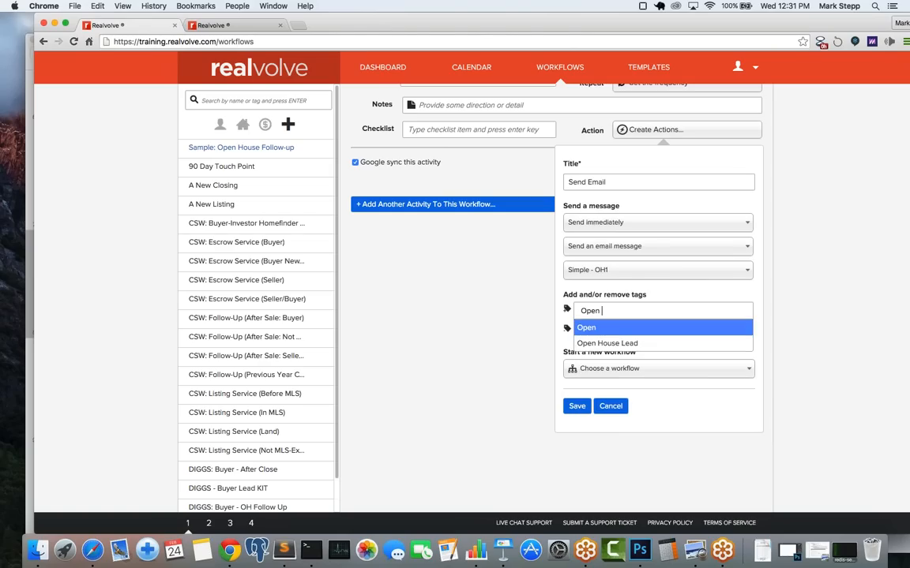
{"action": "left_click", "coordinate": [617, 343]}
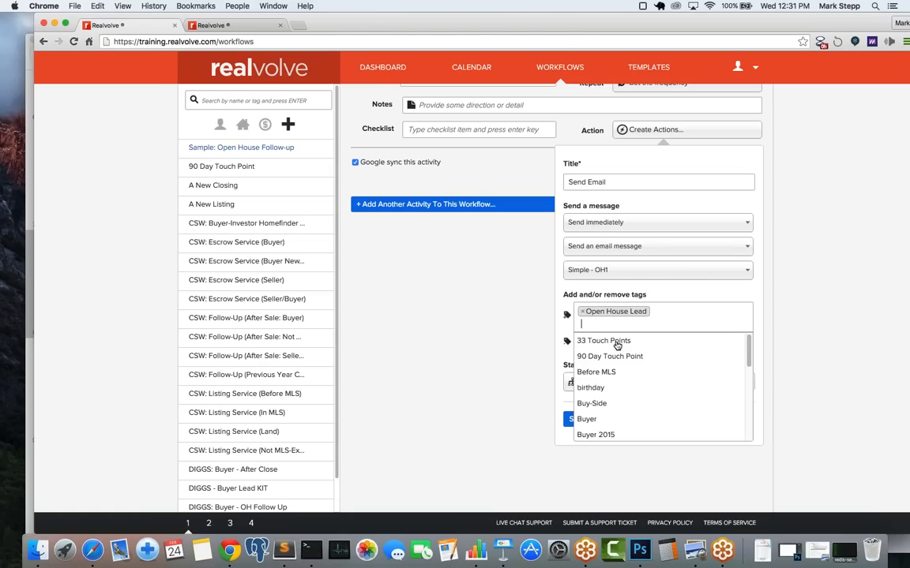
{"action": "left_click", "coordinate": [698, 296]}
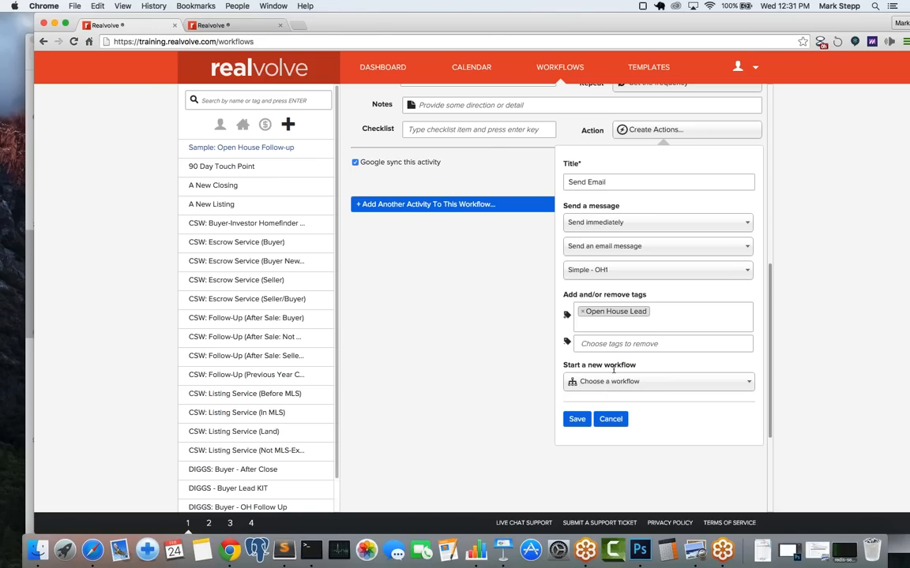
{"action": "left_click", "coordinate": [577, 421]}
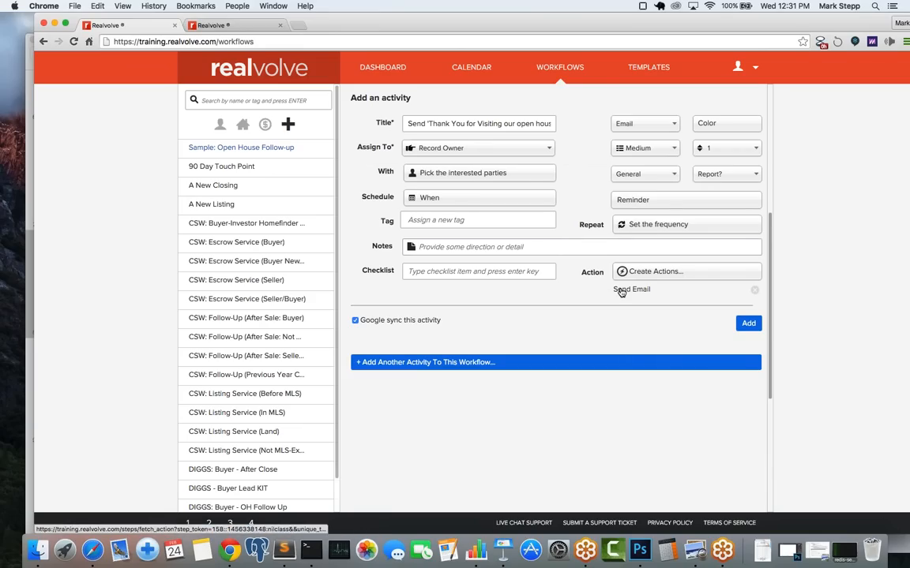
Step: Add the thank-you email activity to the workflow
{"action": "left_click", "coordinate": [748, 324]}
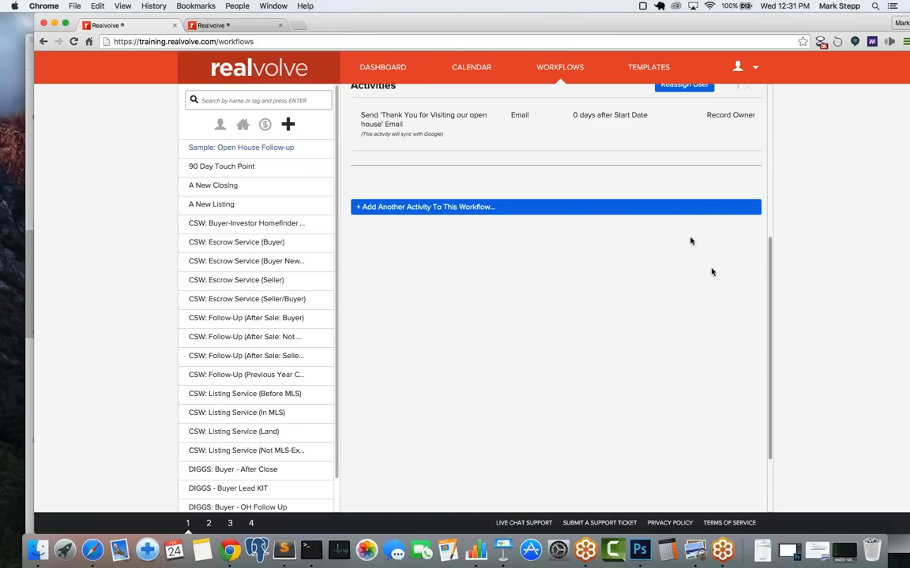
{"action": "scroll", "coordinate": [689, 241], "scroll_direction": "up", "scroll_amount": 4}
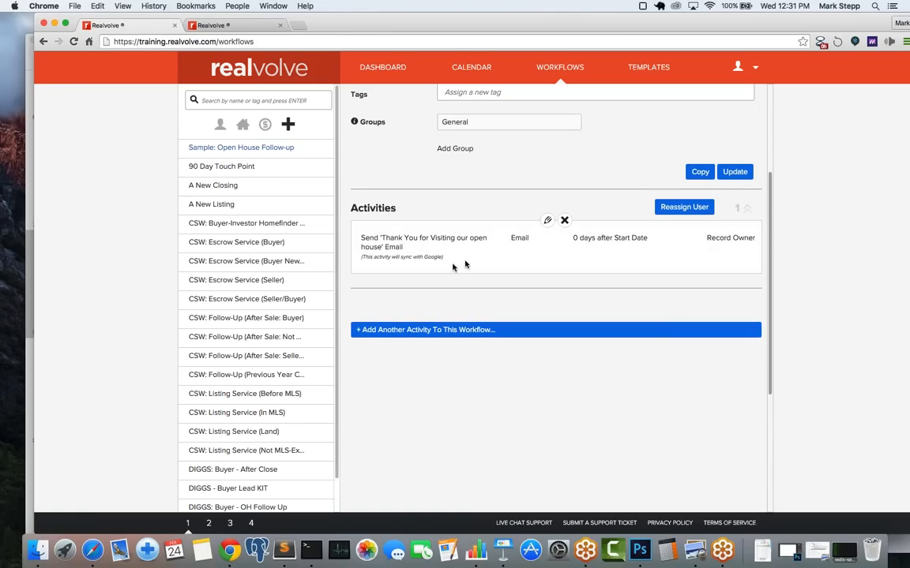
{"action": "scroll", "coordinate": [521, 246], "scroll_direction": "up", "scroll_amount": 4}
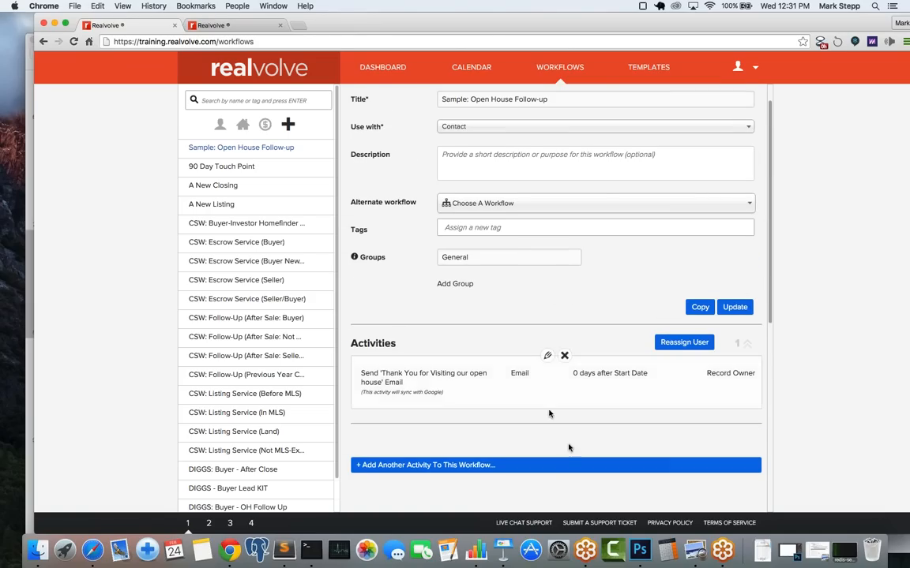
Step: Start a new activity titled 'Call Contact' assigned to the Record Owner
{"action": "left_click", "coordinate": [531, 467]}
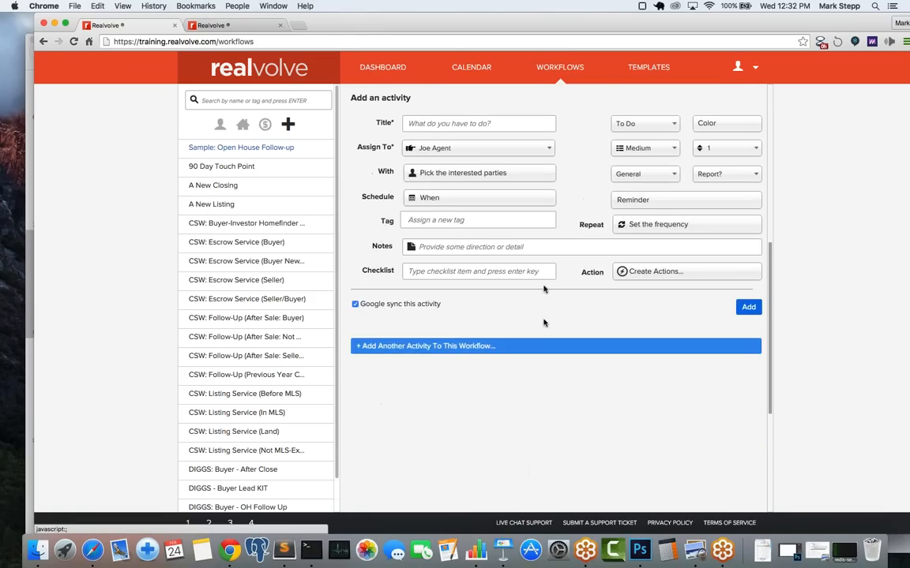
{"action": "left_click", "coordinate": [439, 124]}
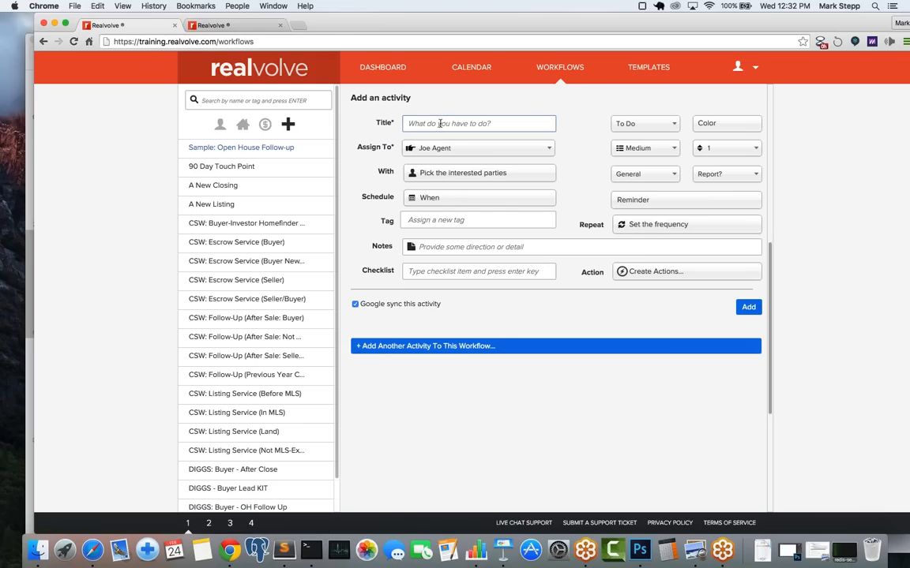
{"action": "type", "text": "C"}
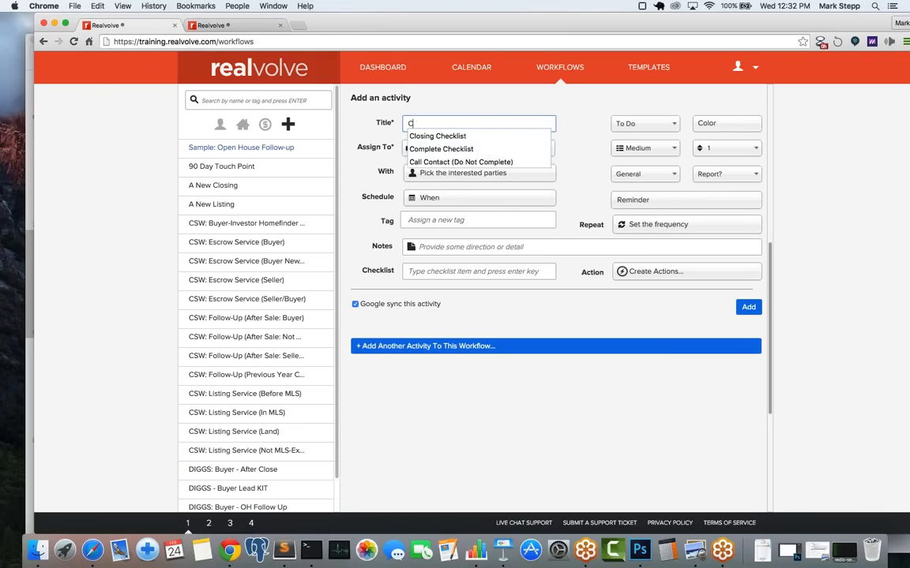
{"action": "type", "text": "all Contact"}
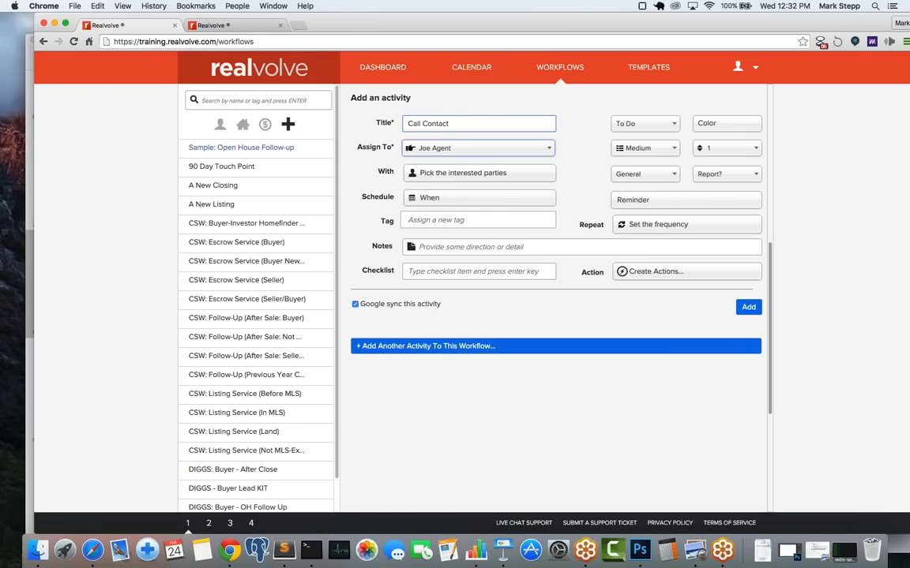
{"action": "key", "text": "Tab"}
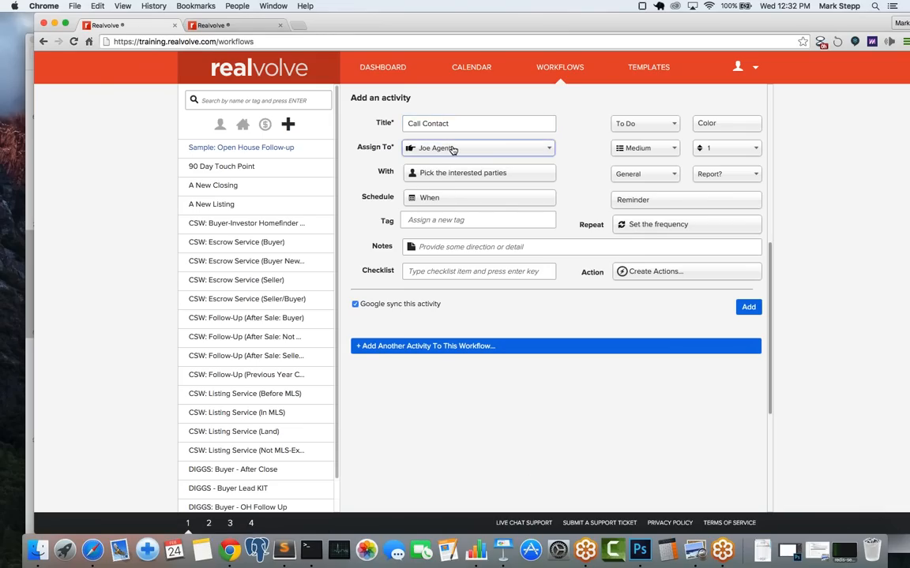
{"action": "left_click", "coordinate": [453, 149]}
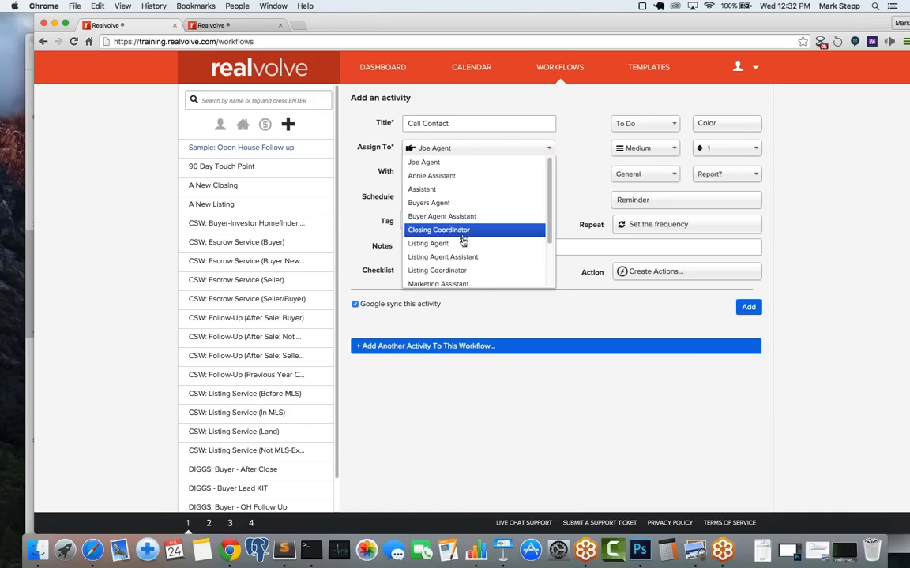
{"action": "left_click_drag", "start_coordinate": [550, 232], "coordinate": [547, 296]}
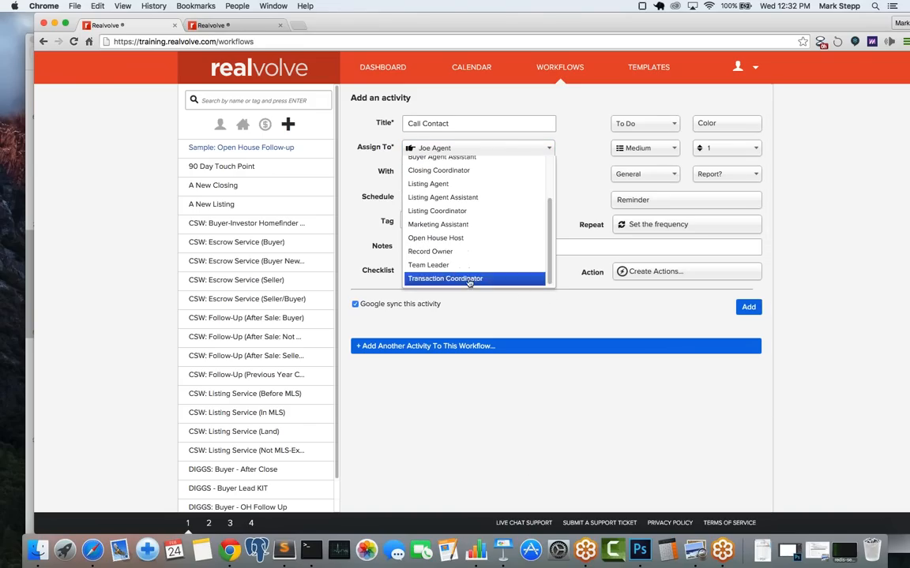
{"action": "left_click", "coordinate": [447, 253]}
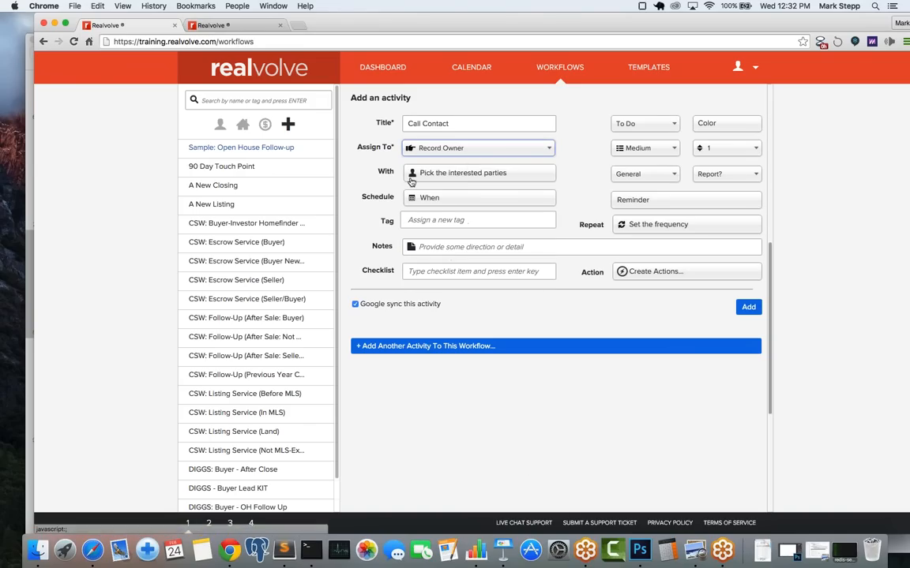
Step: Make it a Call due 1 day after Start Date, with Google sync off
{"action": "left_click", "coordinate": [440, 201]}
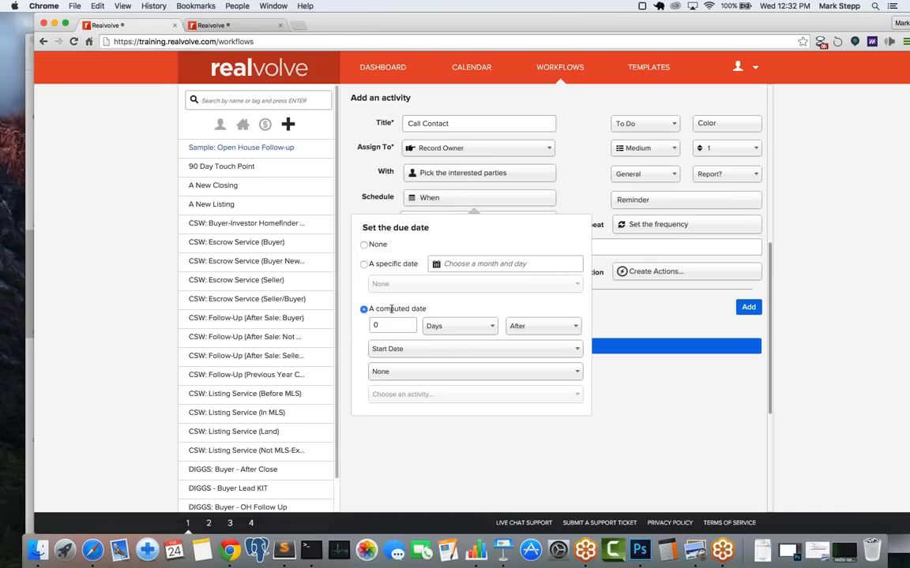
{"action": "type", "text": "1"}
{"action": "key", "text": "Tab"}
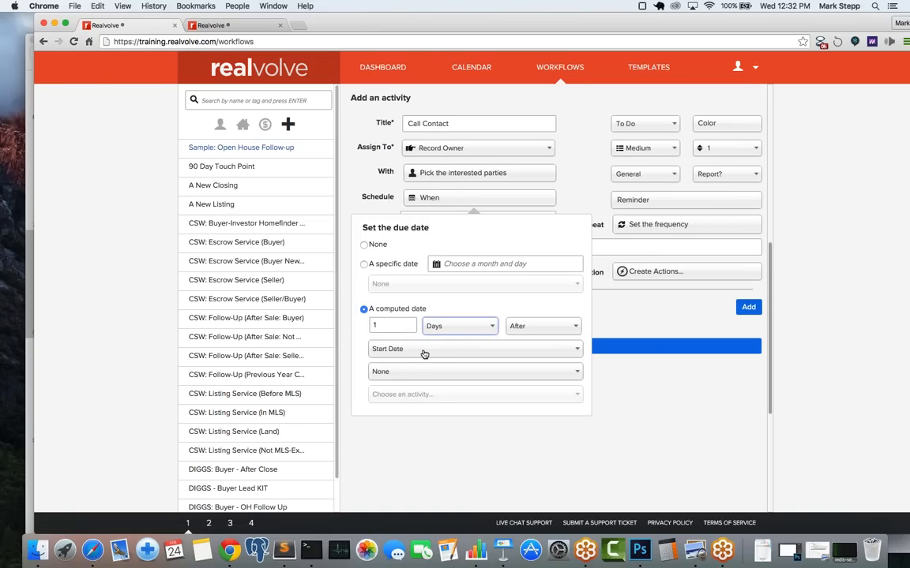
{"action": "left_click", "coordinate": [399, 351]}
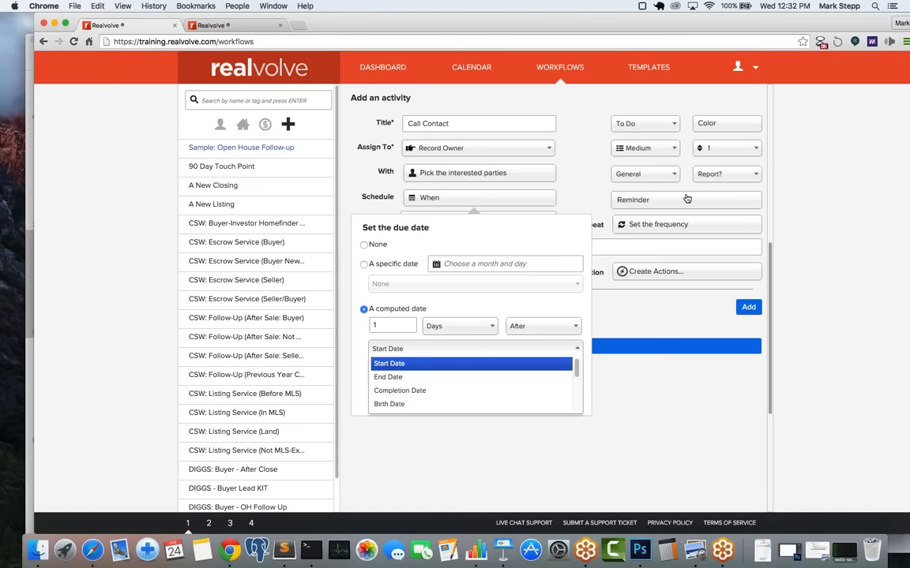
{"action": "left_click", "coordinate": [588, 164]}
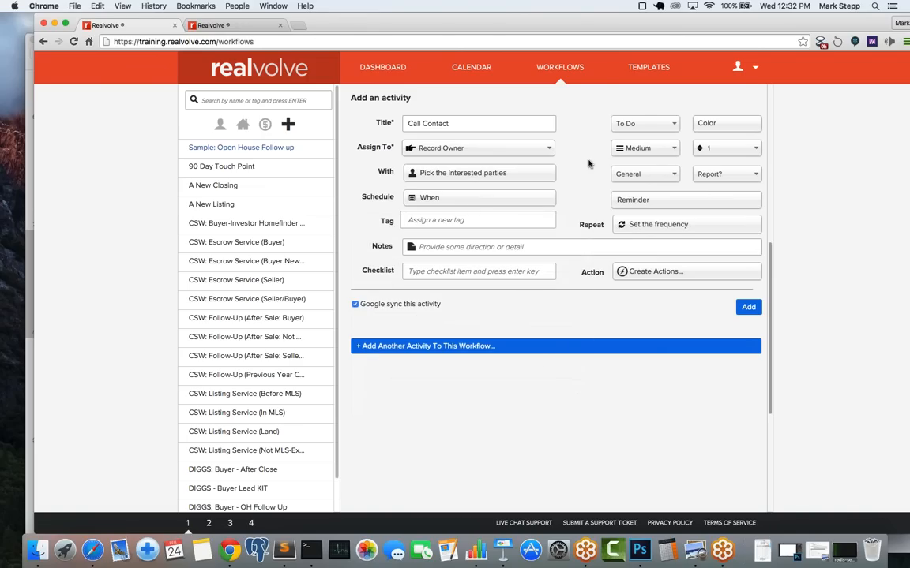
{"action": "left_click", "coordinate": [631, 124]}
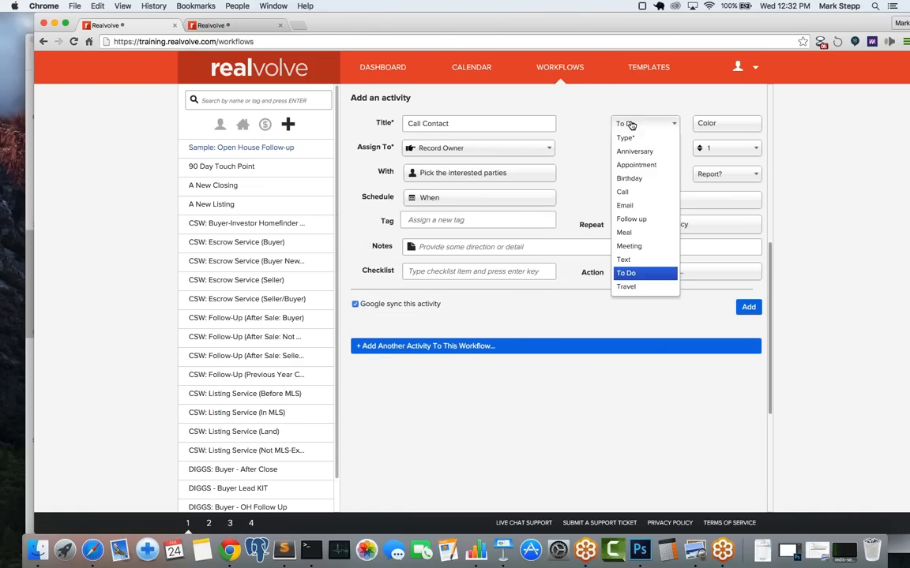
{"action": "left_click", "coordinate": [633, 192]}
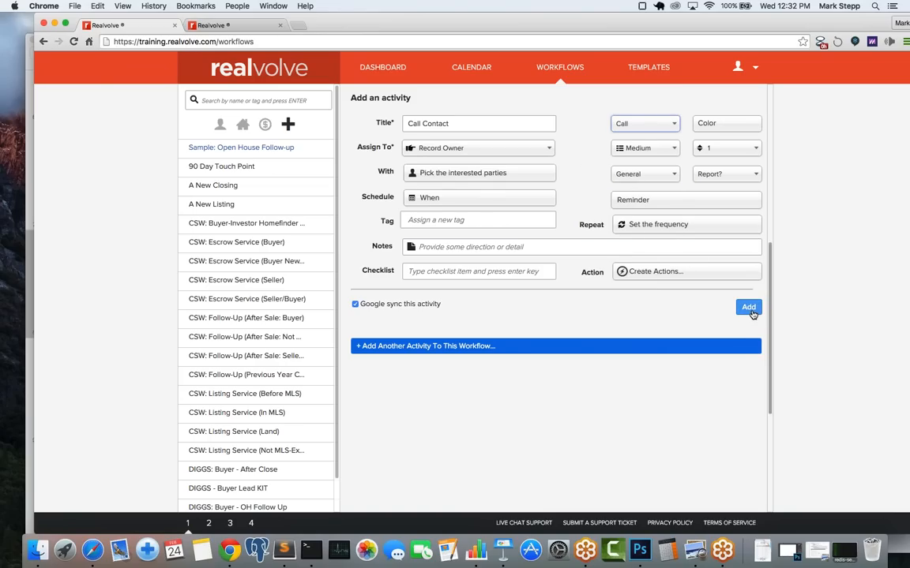
{"action": "left_click", "coordinate": [355, 305]}
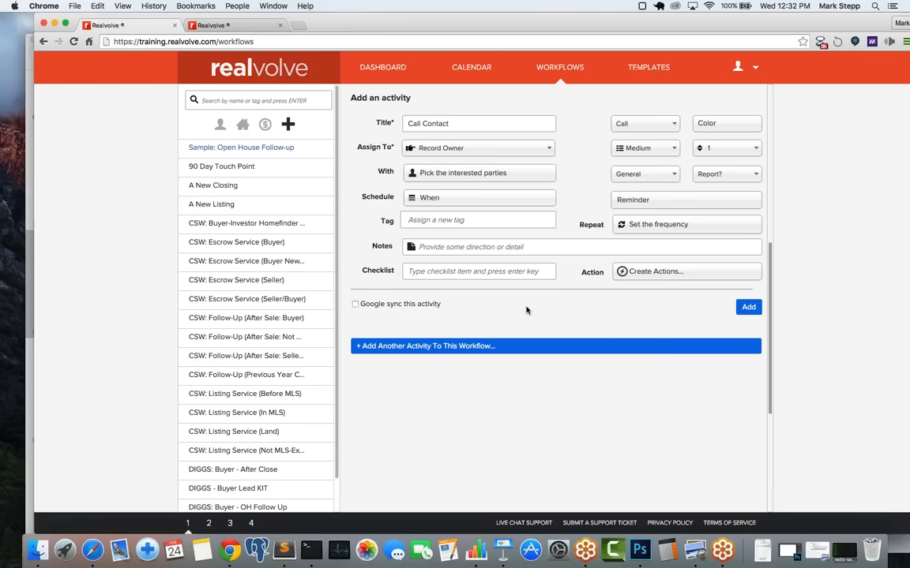
{"action": "left_click", "coordinate": [748, 308]}
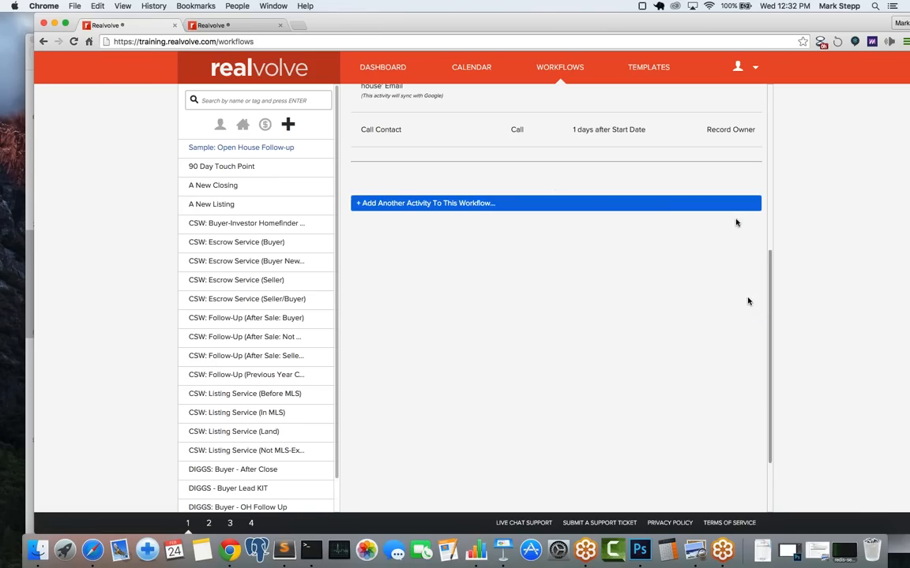
{"action": "scroll", "coordinate": [747, 300], "scroll_direction": "up", "scroll_amount": 6}
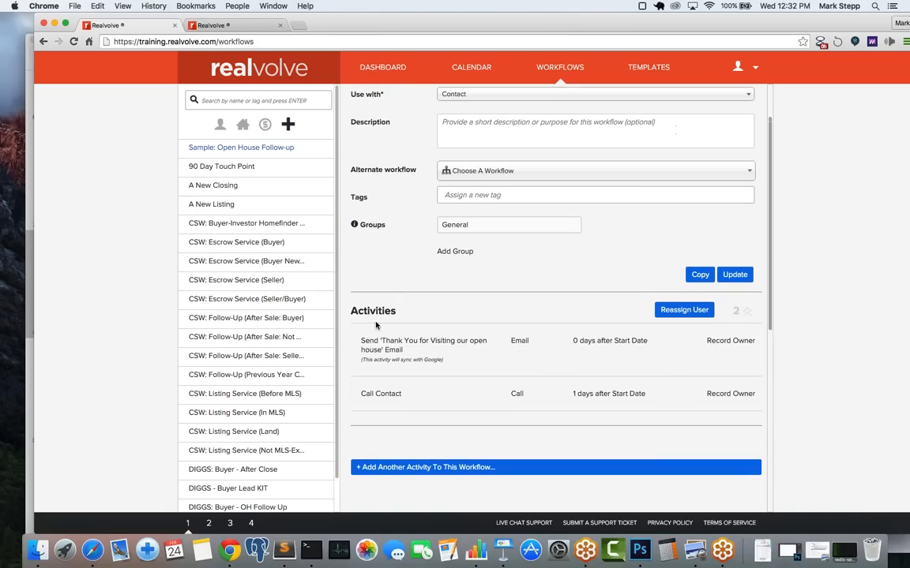
{"action": "mouse_move", "coordinate": [357, 362]}
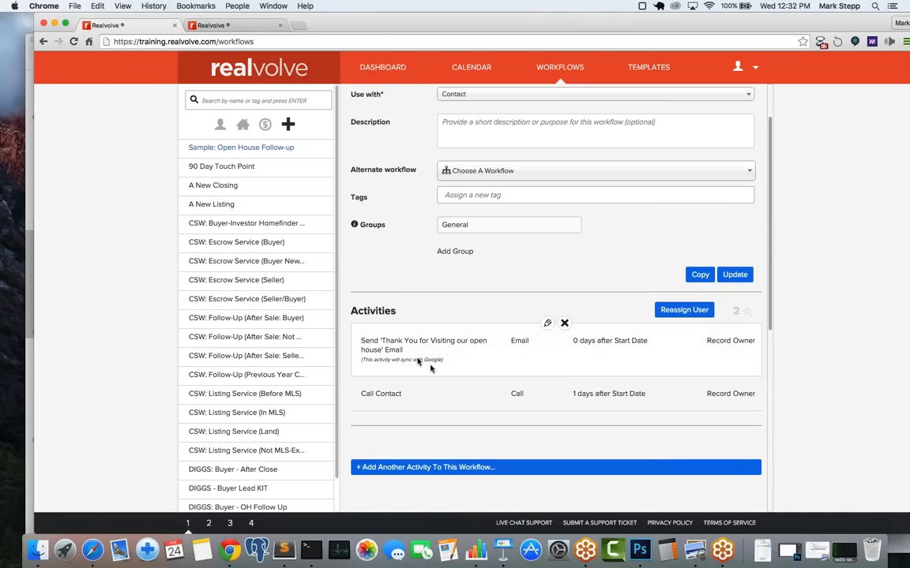
{"action": "mouse_move", "coordinate": [407, 408]}
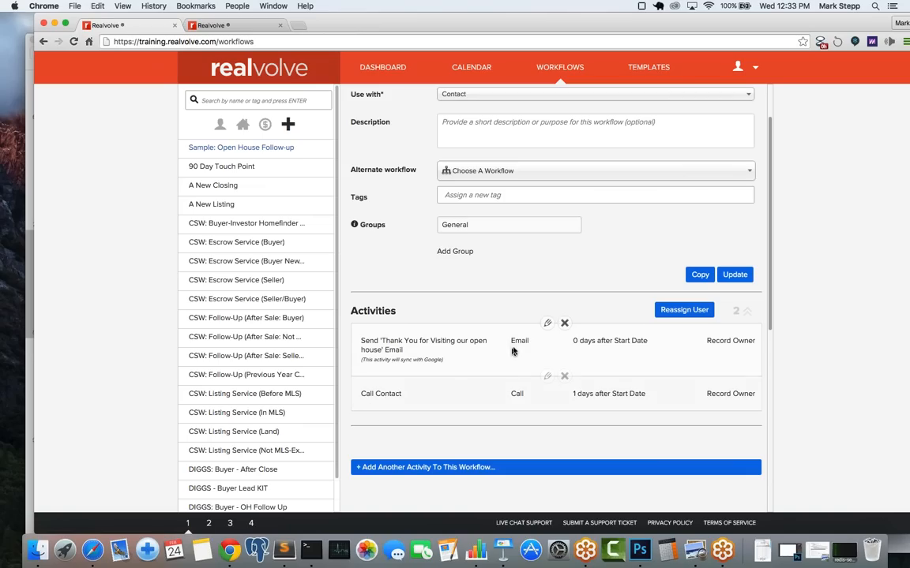
{"action": "scroll", "coordinate": [518, 379], "scroll_direction": "down", "scroll_amount": 4}
{"action": "scroll", "coordinate": [518, 379], "scroll_direction": "down", "scroll_amount": 1}
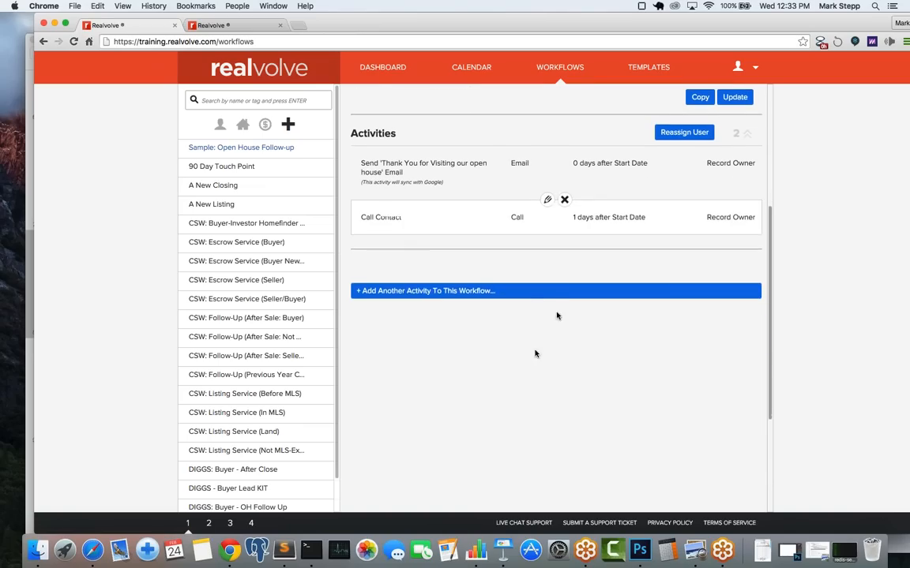
Step: Add another activity titled Send "What are you looking for" email, of type Email
{"action": "left_click", "coordinate": [411, 289]}
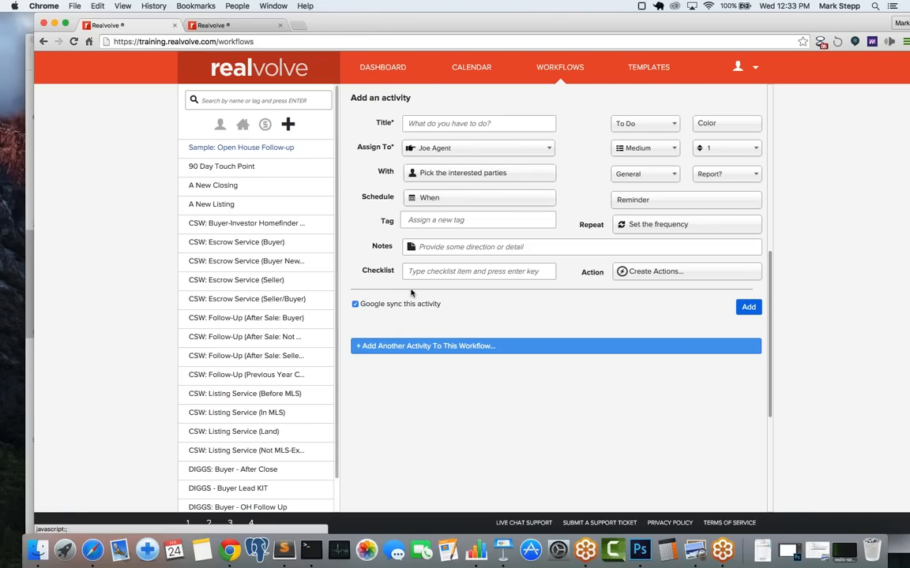
{"action": "left_click", "coordinate": [437, 124]}
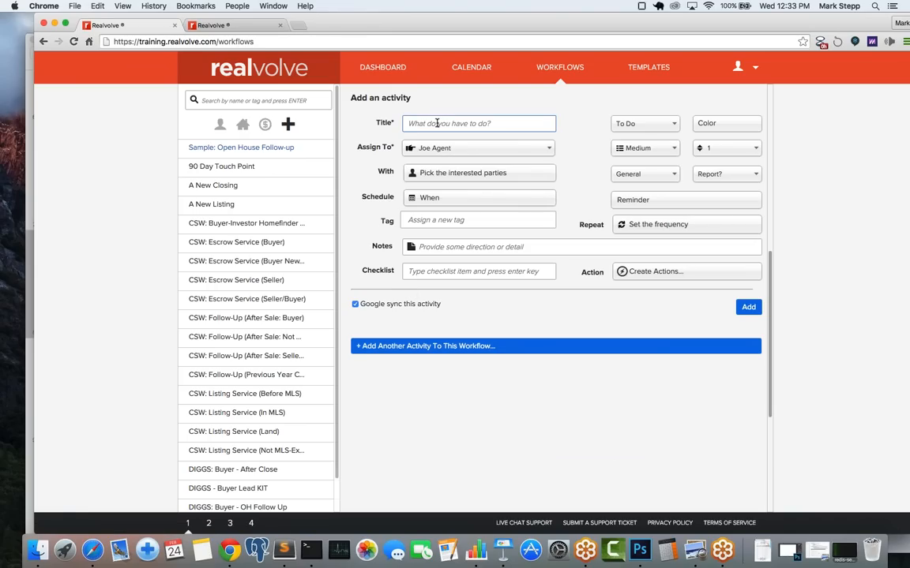
{"action": "type", "text": "Send \"What are you looking for\" eaml"}
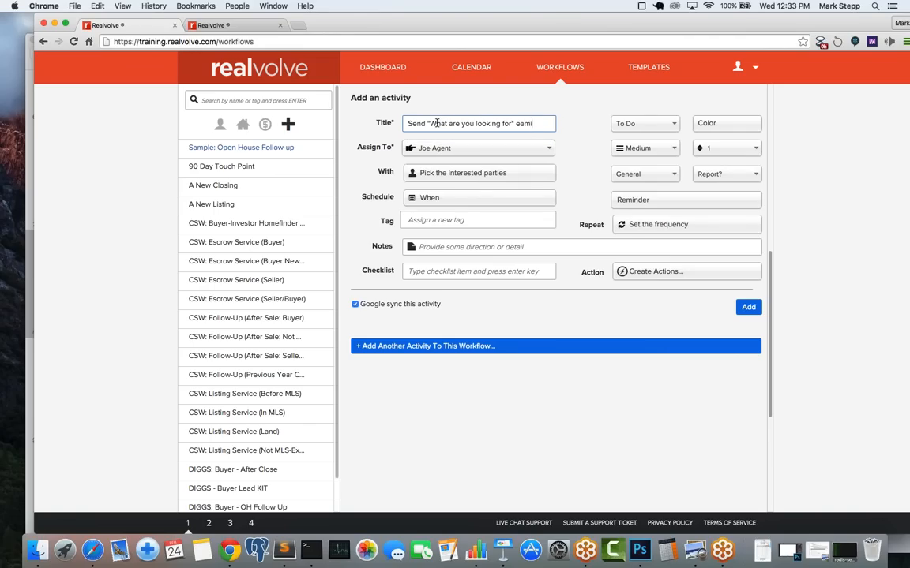
{"action": "key", "text": "BackSpace"}
{"action": "key", "text": "BackSpace"}
{"action": "key", "text": "BackSpace"}
{"action": "type", "text": "mail"}
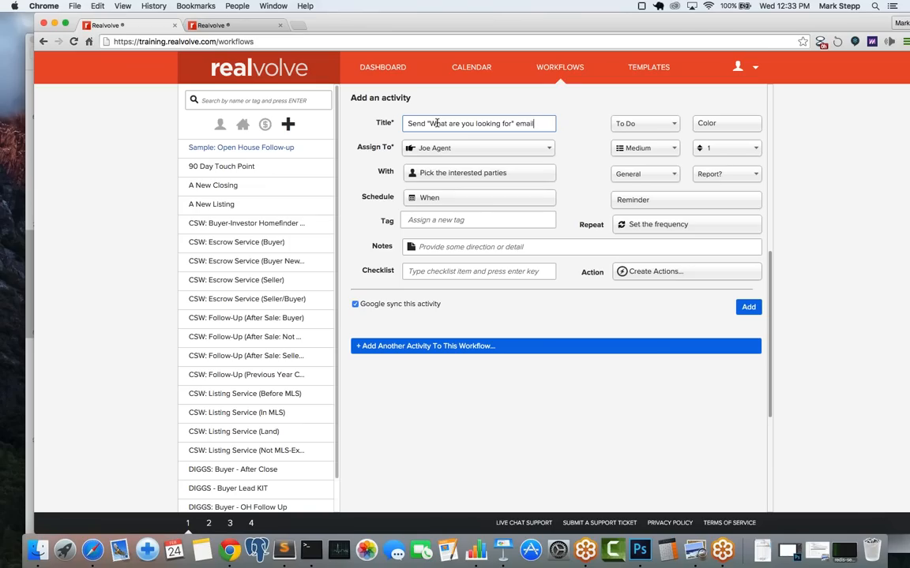
{"action": "left_click", "coordinate": [631, 127]}
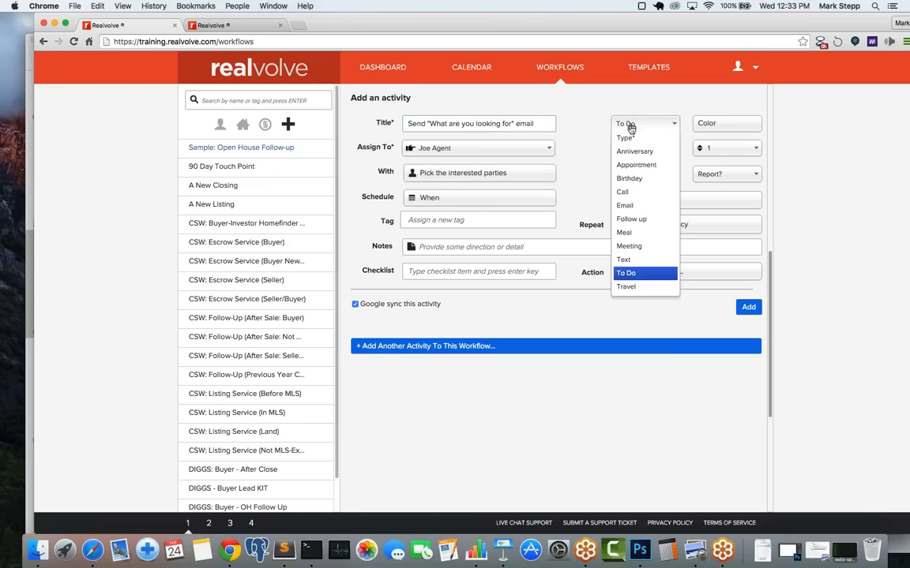
{"action": "left_click", "coordinate": [631, 207]}
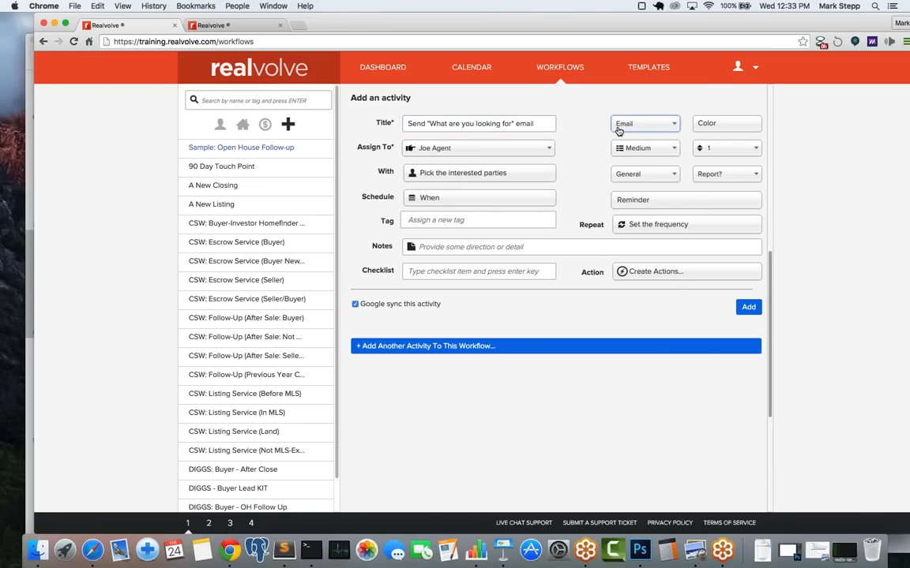
Step: Assign it to the Record Owner, due 2 days after Start Date
{"action": "left_click", "coordinate": [471, 152]}
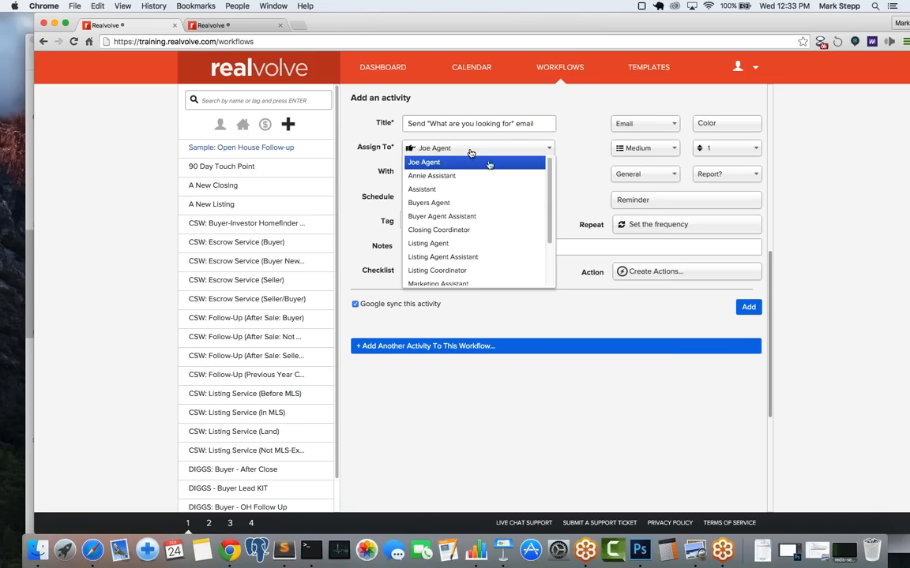
{"action": "scroll", "coordinate": [457, 260], "scroll_direction": "down", "scroll_amount": 3}
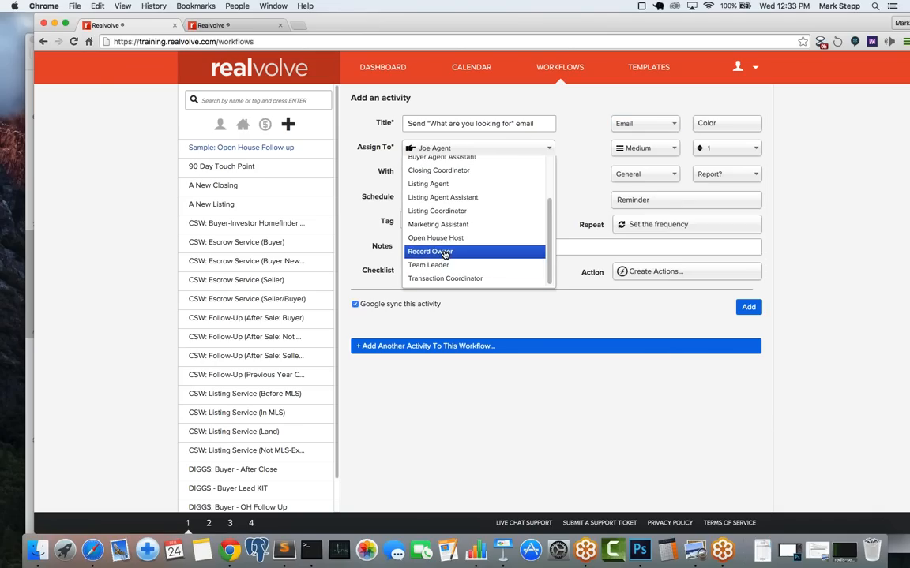
{"action": "left_click", "coordinate": [444, 253]}
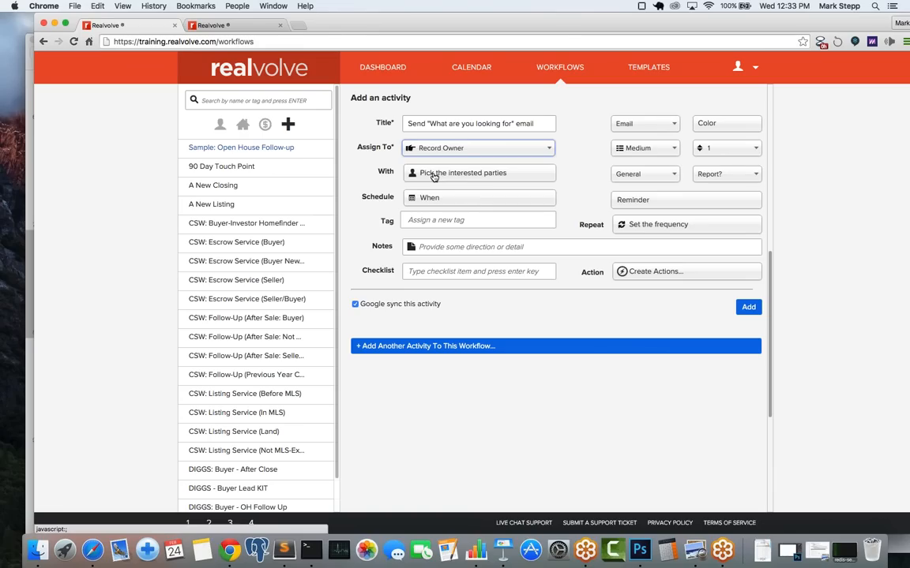
{"action": "left_click", "coordinate": [430, 199]}
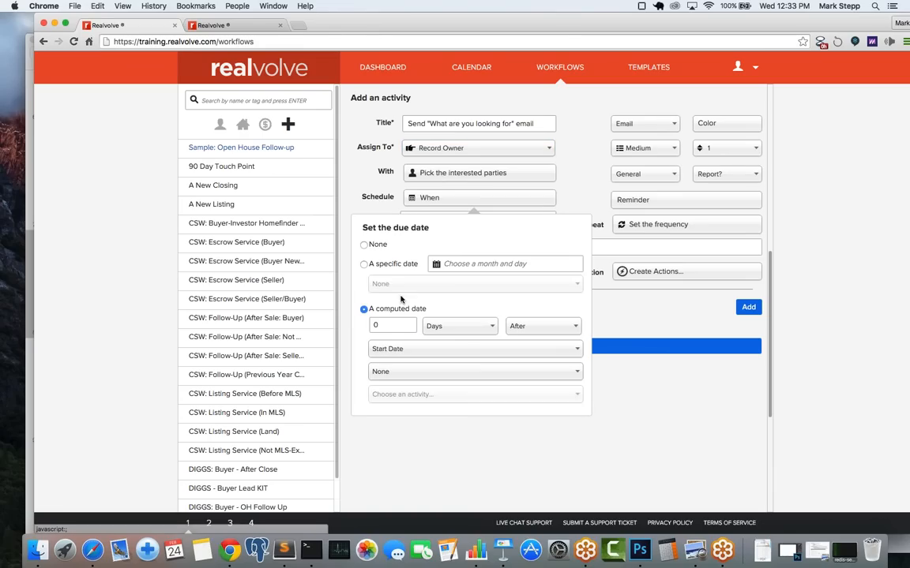
{"action": "double_click", "coordinate": [382, 325]}
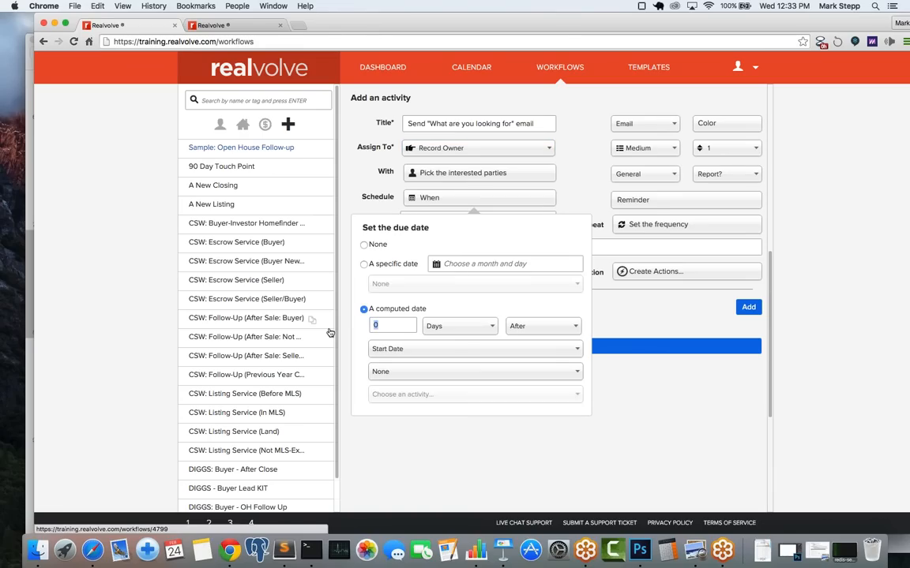
{"action": "type", "text": "2"}
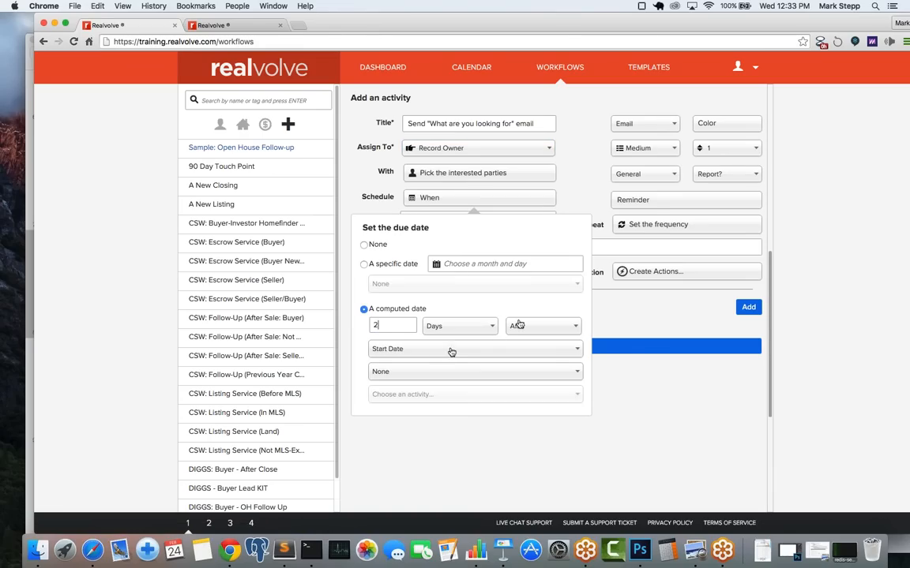
{"action": "left_click", "coordinate": [632, 309]}
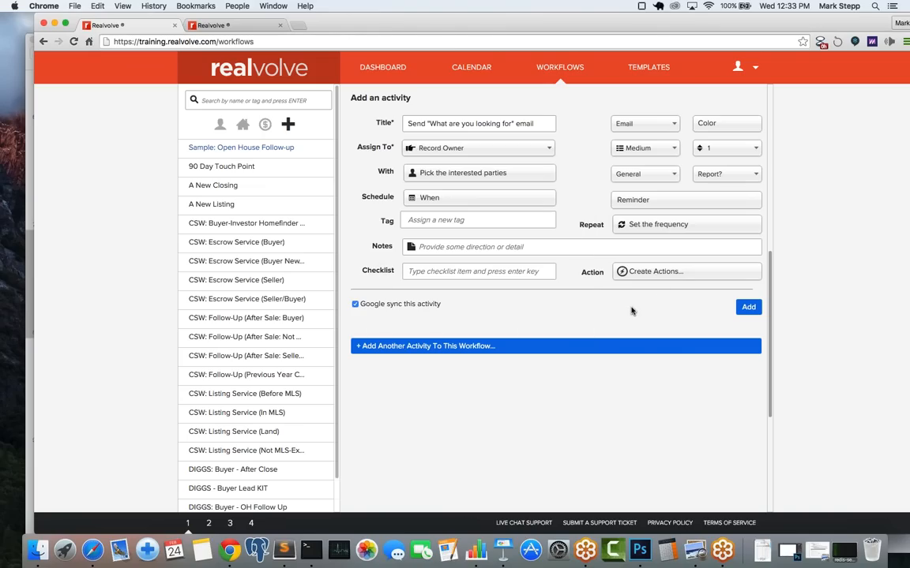
Step: Create a 'Send Email' action that automatically emails the Simple - OH2 template
{"action": "left_click", "coordinate": [671, 277]}
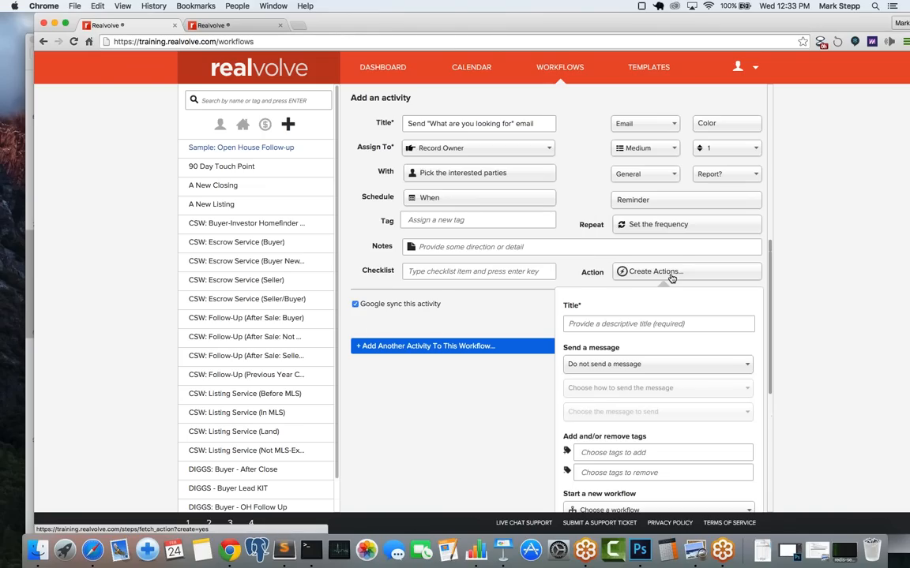
{"action": "left_click", "coordinate": [601, 319]}
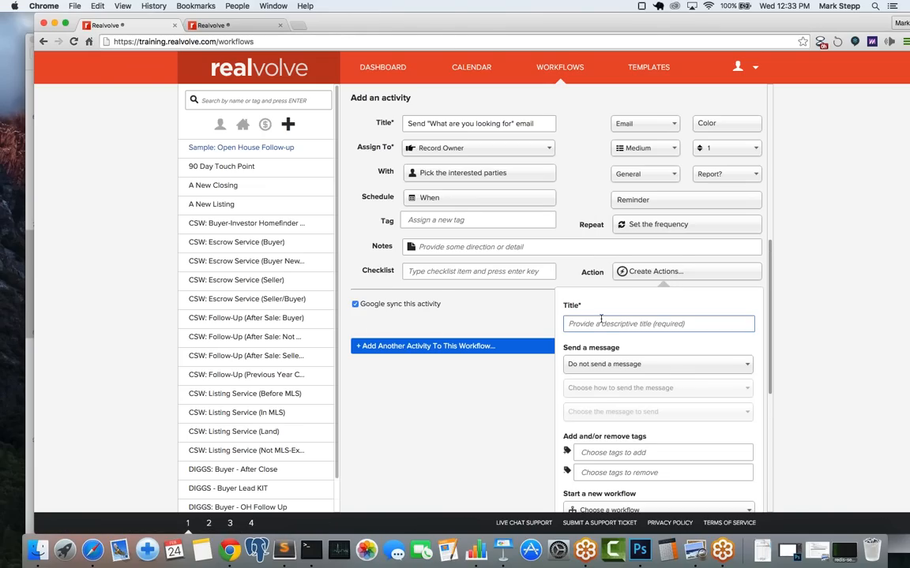
{"action": "type", "text": "Send Email"}
{"action": "key", "text": "Tab"}
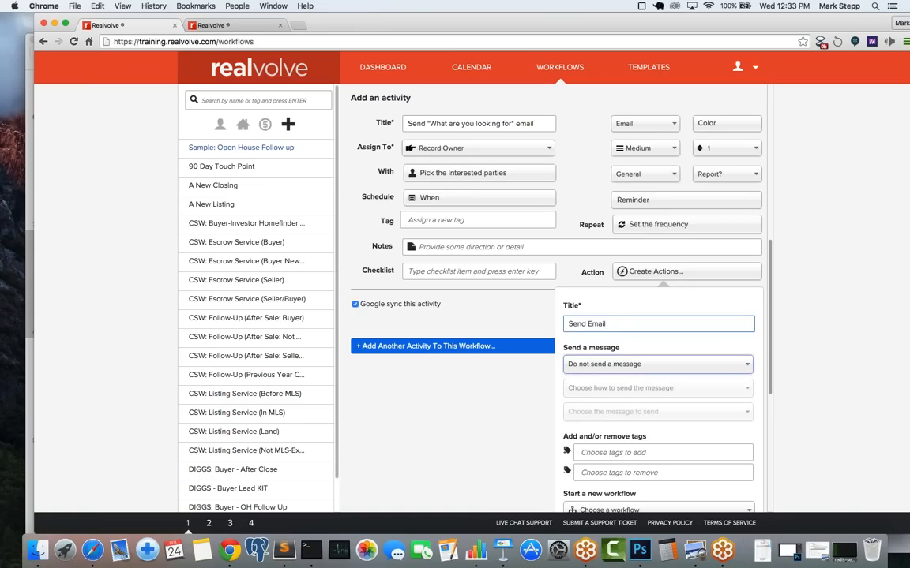
{"action": "left_click", "coordinate": [626, 365]}
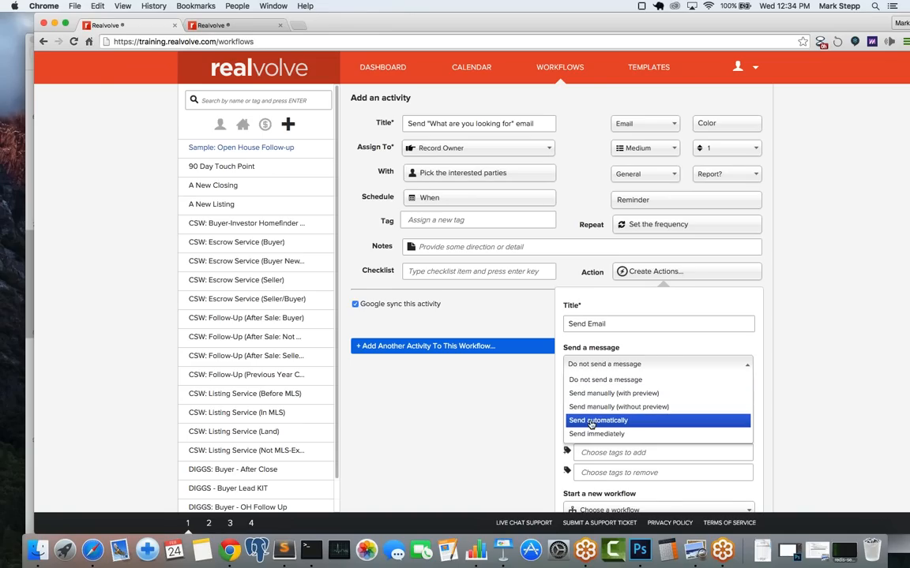
{"action": "left_click", "coordinate": [591, 421]}
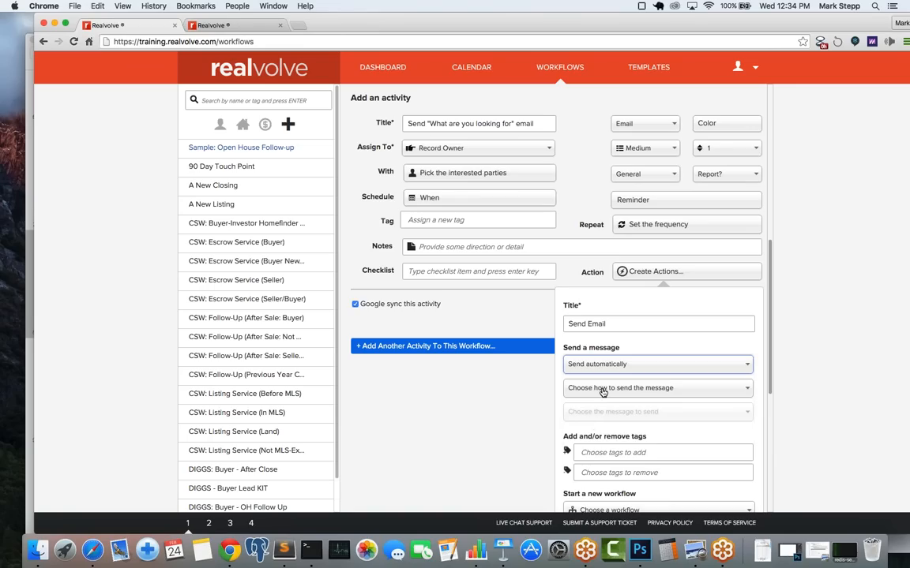
{"action": "left_click", "coordinate": [602, 389]}
{"action": "left_click", "coordinate": [606, 417]}
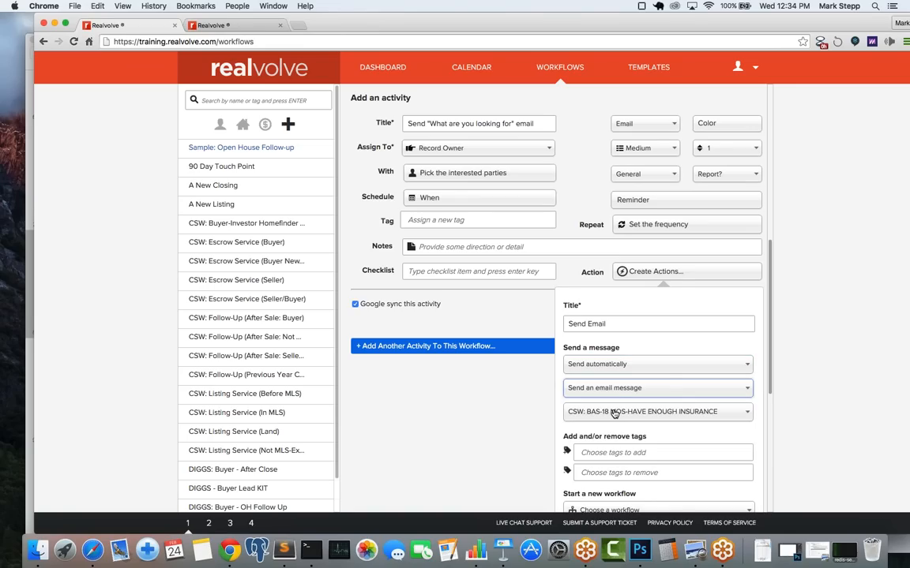
{"action": "left_click", "coordinate": [615, 414]}
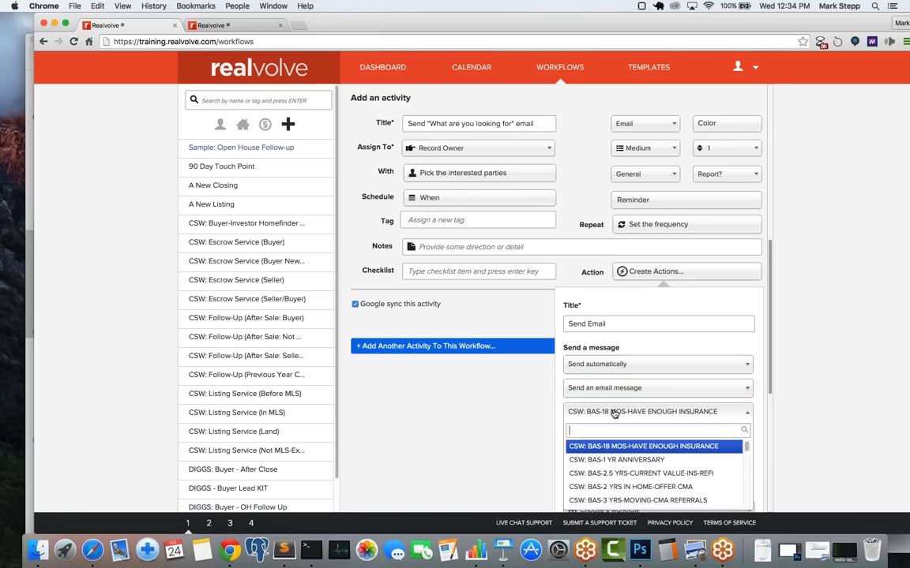
{"action": "type", "text": "simp"}
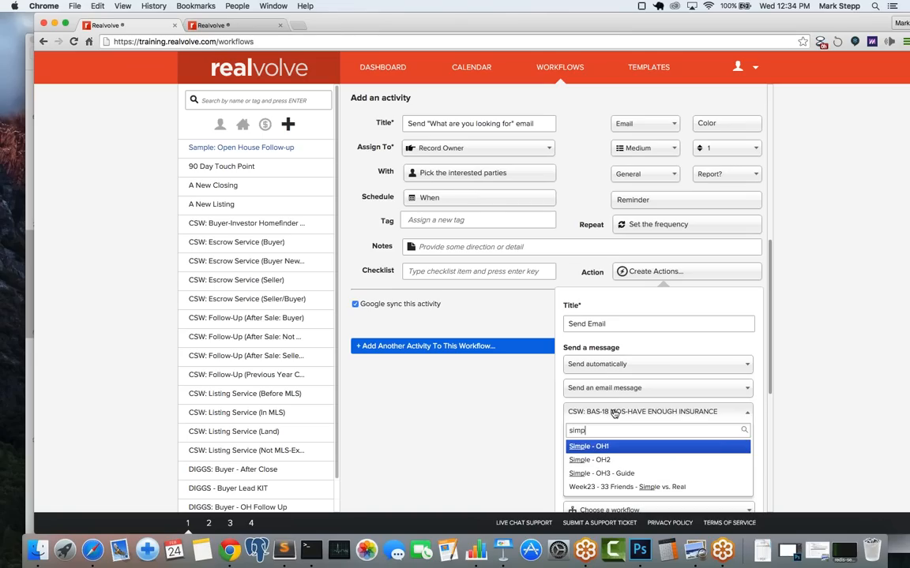
{"action": "left_click", "coordinate": [608, 461]}
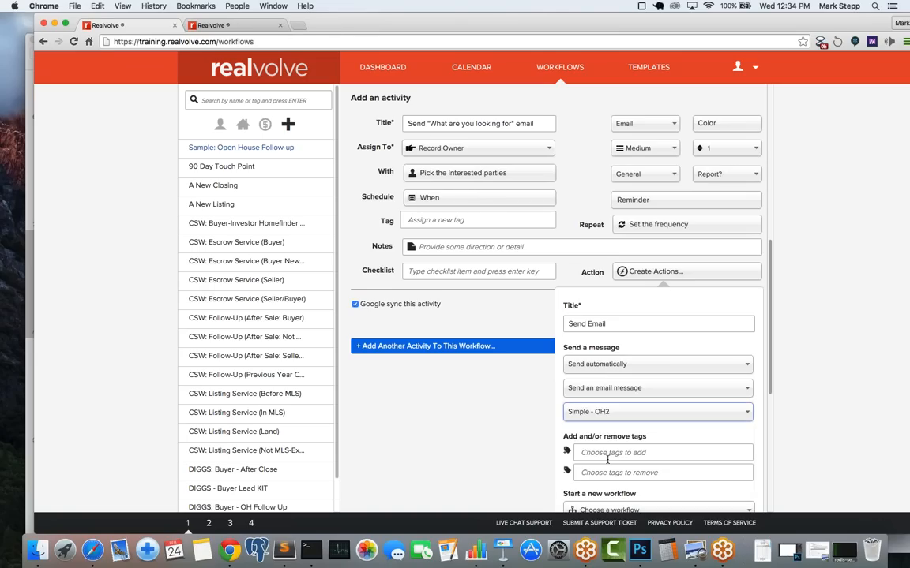
{"action": "left_click", "coordinate": [225, 26]}
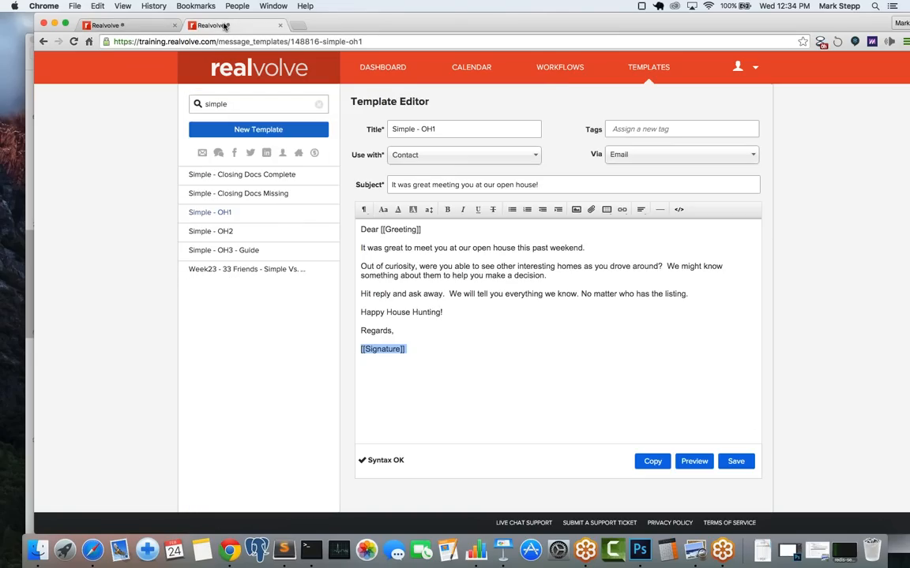
Step: Open Simple - OH2 and review its subject 'What are you looking for in a home?' and body
{"action": "left_click", "coordinate": [223, 239]}
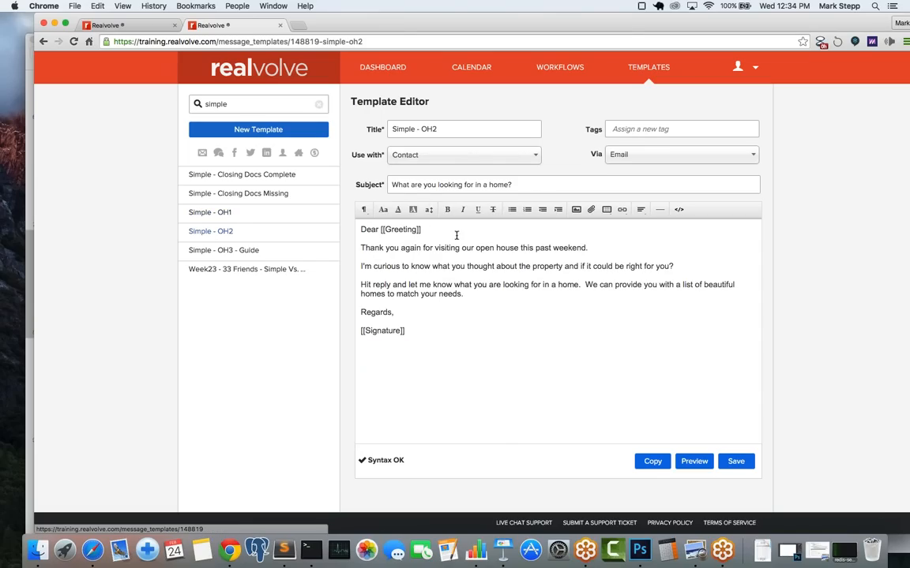
{"action": "left_click", "coordinate": [400, 185]}
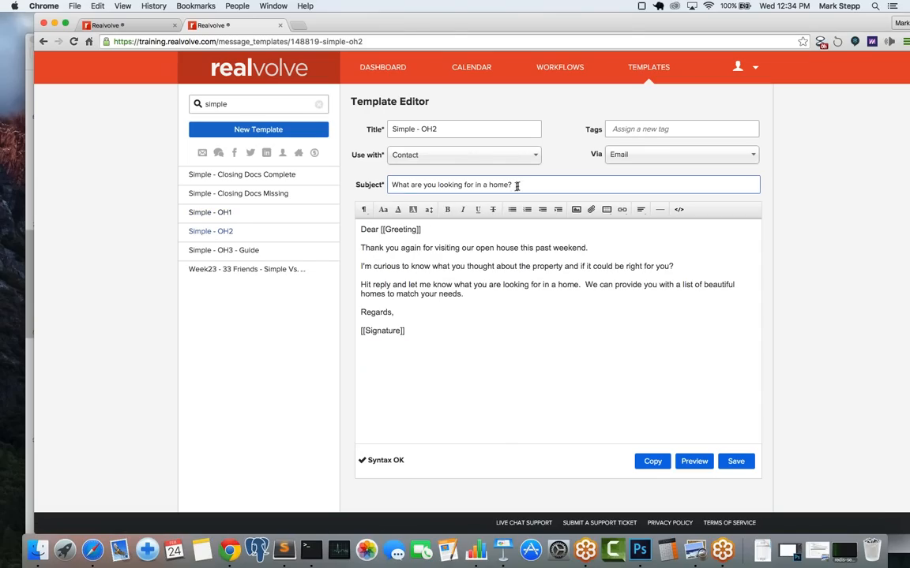
{"action": "left_click", "coordinate": [416, 266]}
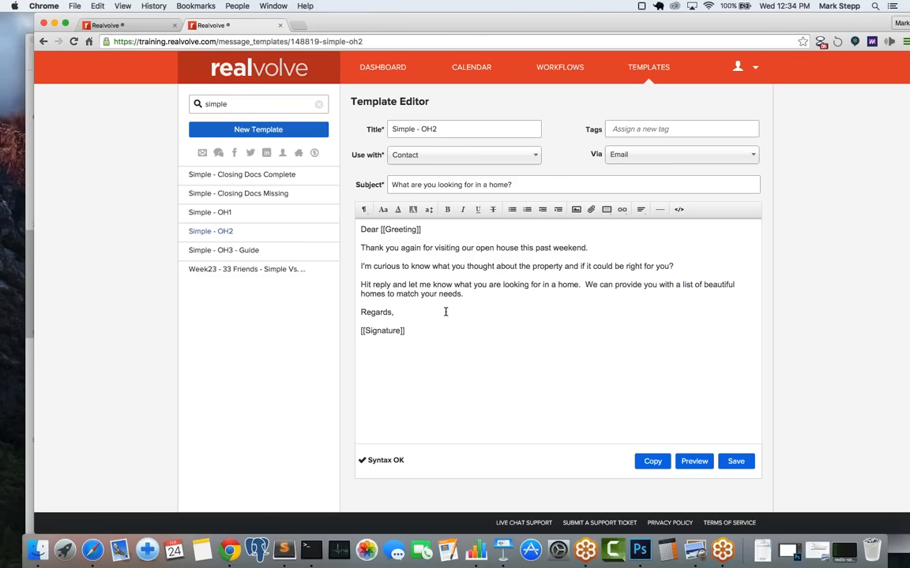
Step: Save the Send Email action, turn off Google sync, and add the email activity
{"action": "left_click", "coordinate": [131, 29]}
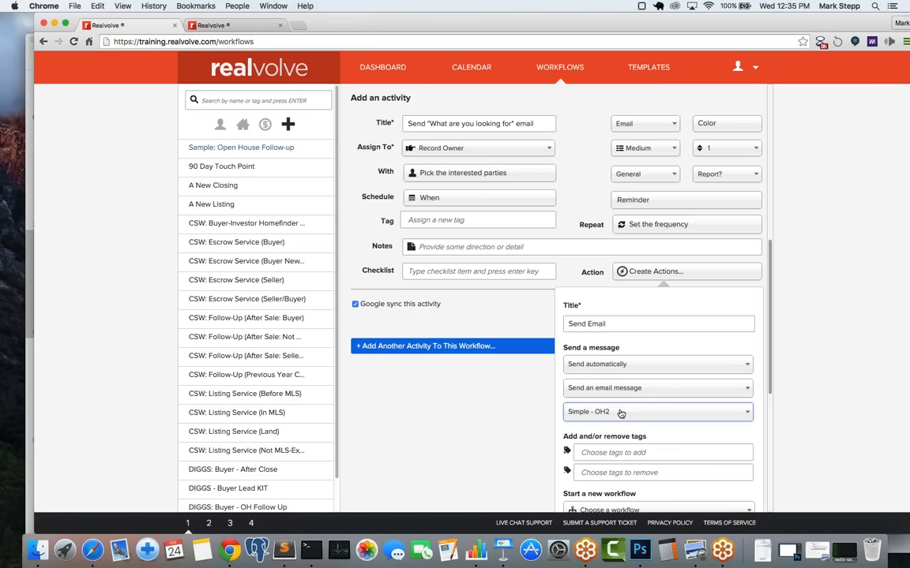
{"action": "scroll", "coordinate": [658, 413], "scroll_direction": "down", "scroll_amount": 5}
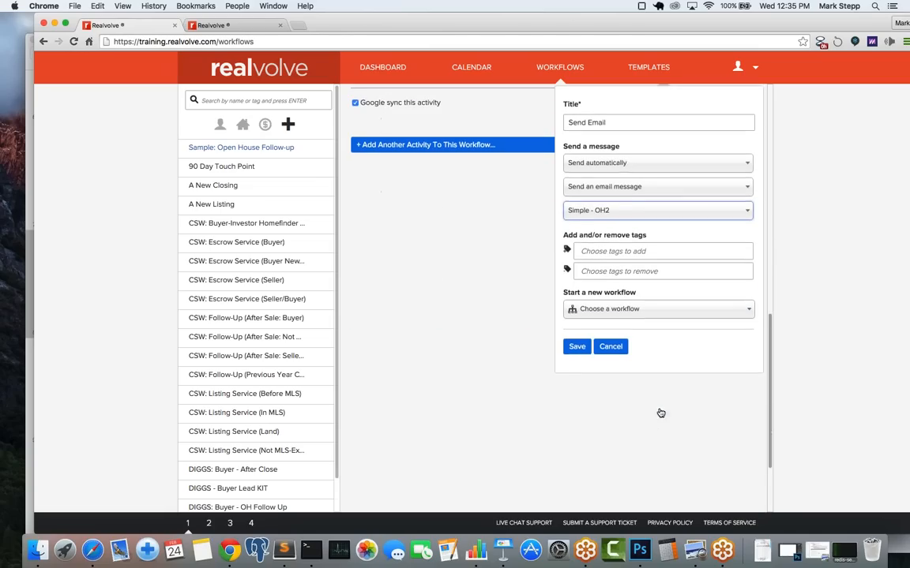
{"action": "left_click", "coordinate": [577, 335]}
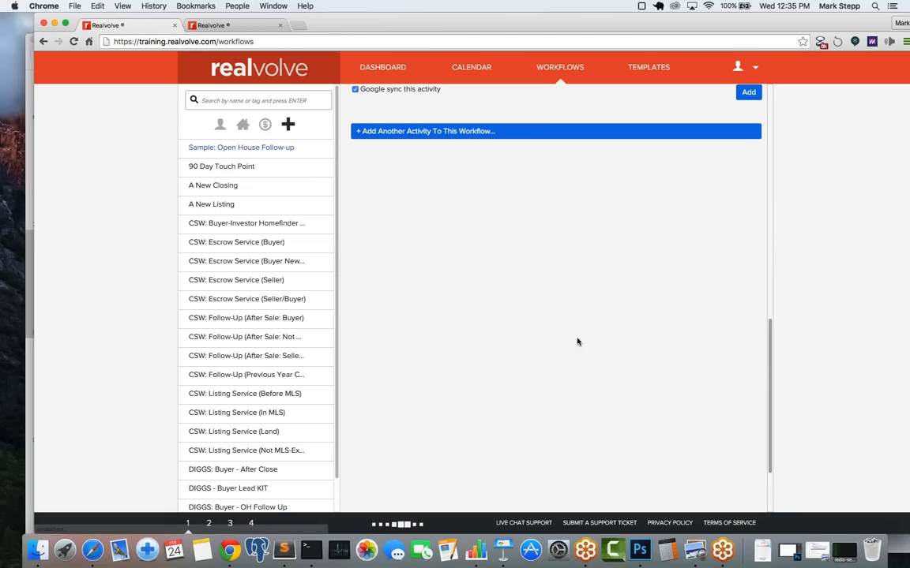
{"action": "scroll", "coordinate": [521, 375], "scroll_direction": "up", "scroll_amount": 5}
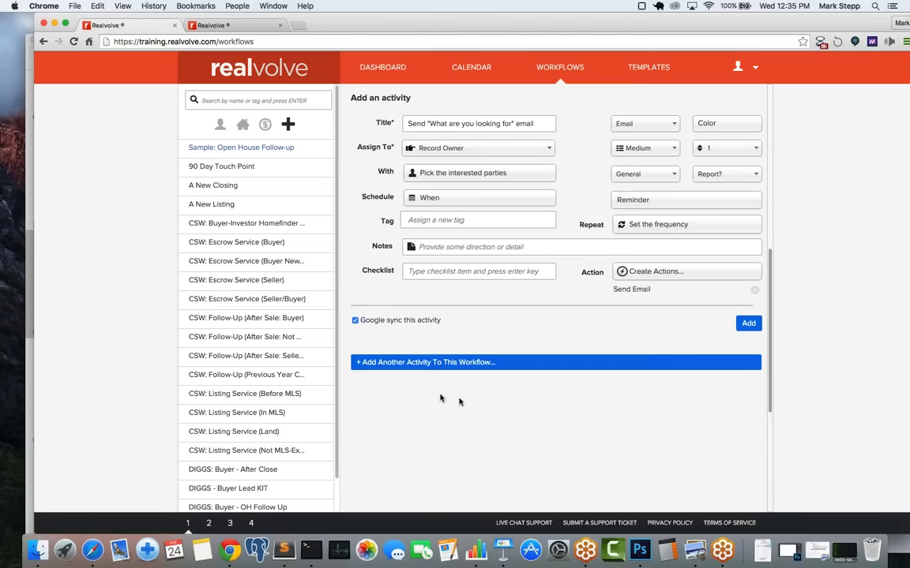
{"action": "left_click", "coordinate": [355, 321]}
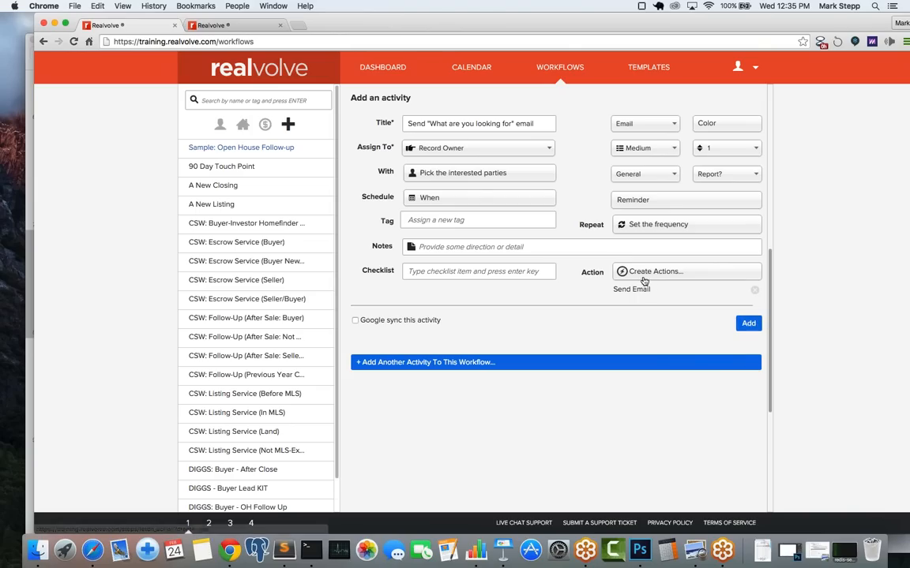
{"action": "left_click", "coordinate": [748, 324]}
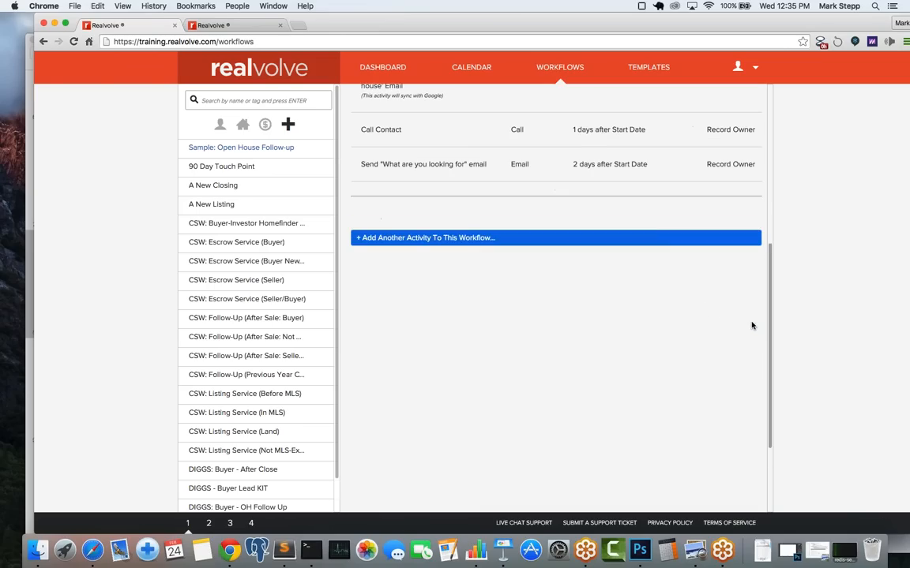
Step: Check the alternate workflow choices without selecting any
{"action": "scroll", "coordinate": [631, 179], "scroll_direction": "up", "scroll_amount": 6}
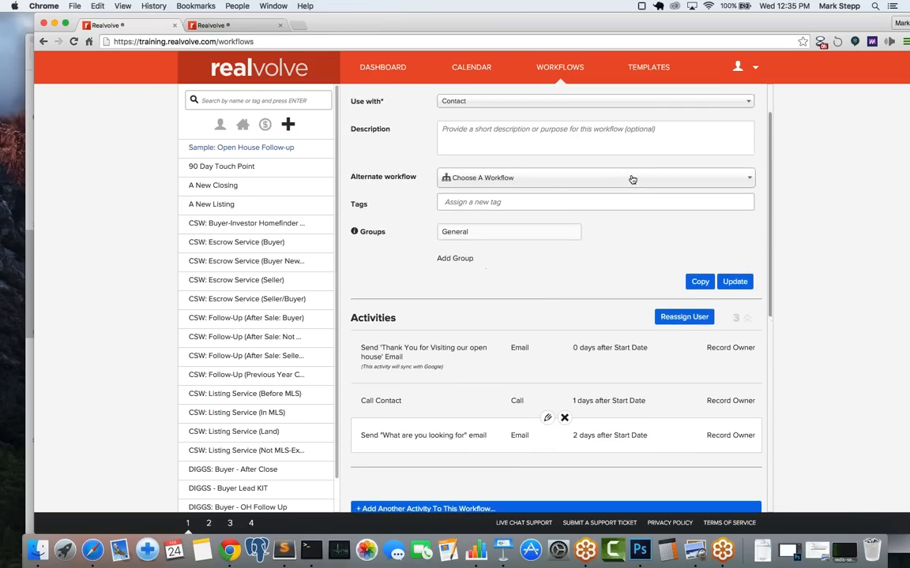
{"action": "left_click", "coordinate": [632, 179]}
{"action": "scroll", "coordinate": [631, 180], "scroll_direction": "down", "scroll_amount": 4}
{"action": "left_click", "coordinate": [575, 200]}
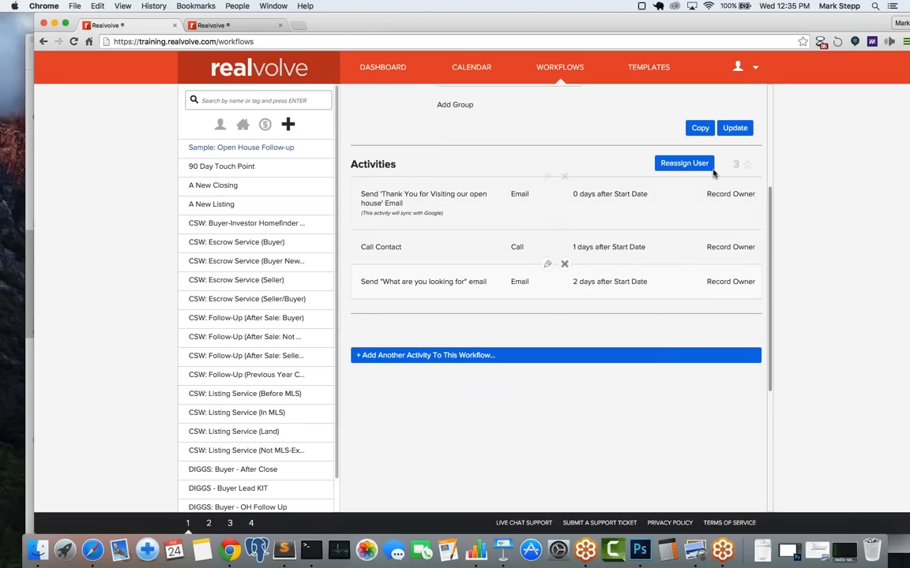
Step: Start another activity titled 'Call Contact' assigned to the Record Owner
{"action": "left_click", "coordinate": [536, 360]}
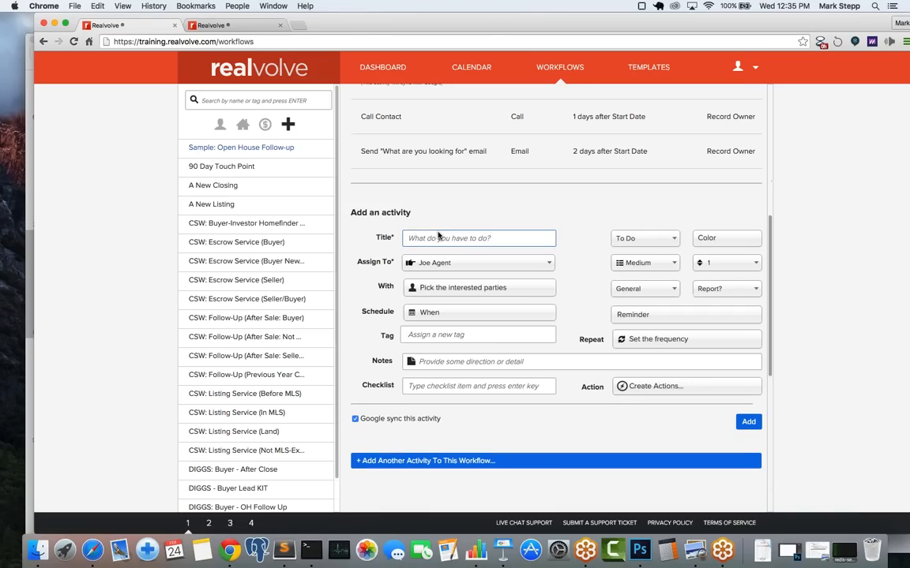
{"action": "type", "text": "jCa"}
{"action": "key", "text": "BackSpace"}
{"action": "key", "text": "BackSpace"}
{"action": "key", "text": "BackSpace"}
{"action": "type", "text": "Call"}
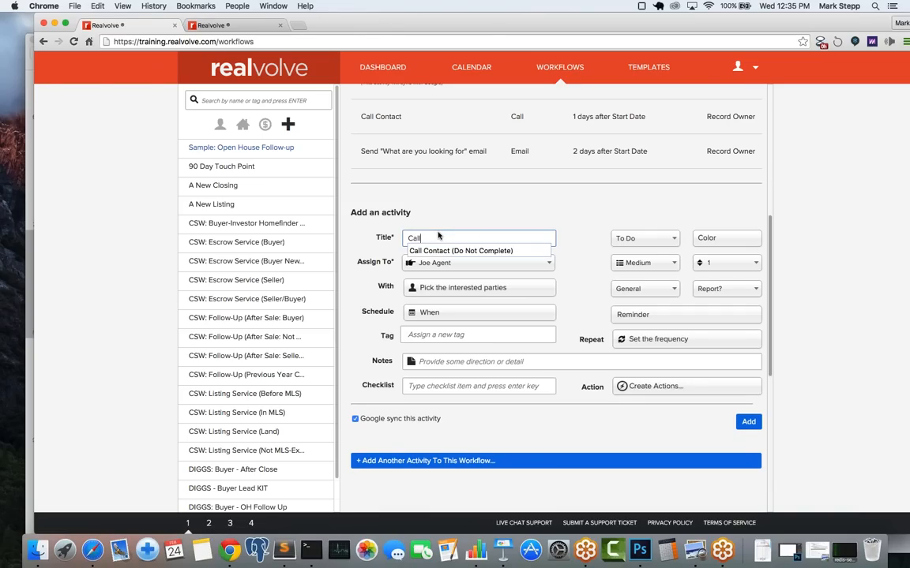
{"action": "type", "text": " Contact"}
{"action": "key", "text": "Tab"}
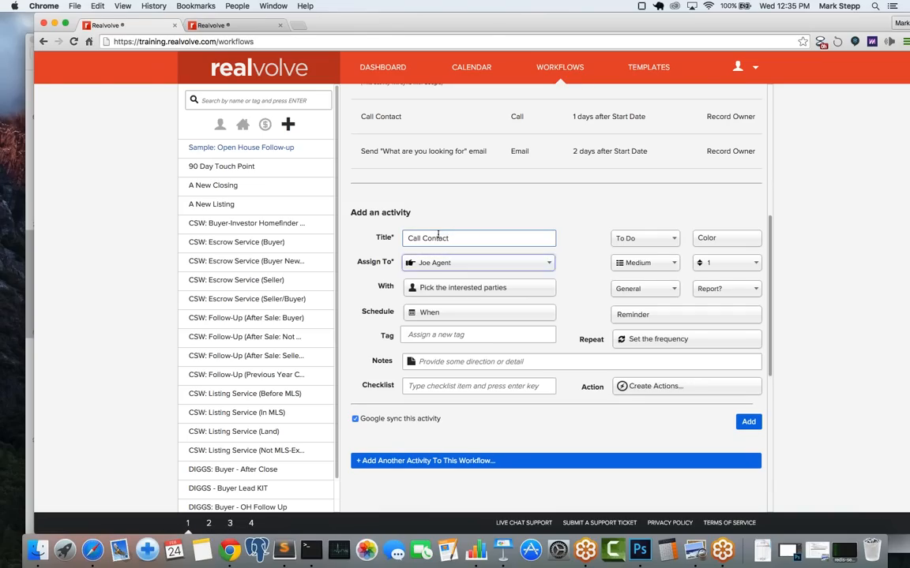
{"action": "left_click", "coordinate": [442, 261]}
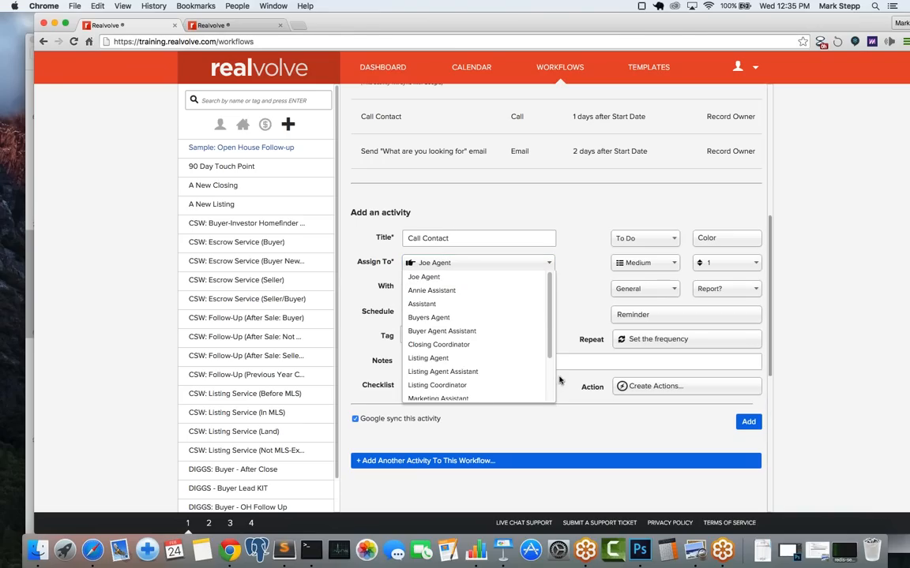
{"action": "scroll", "coordinate": [551, 381], "scroll_direction": "down", "scroll_amount": 3}
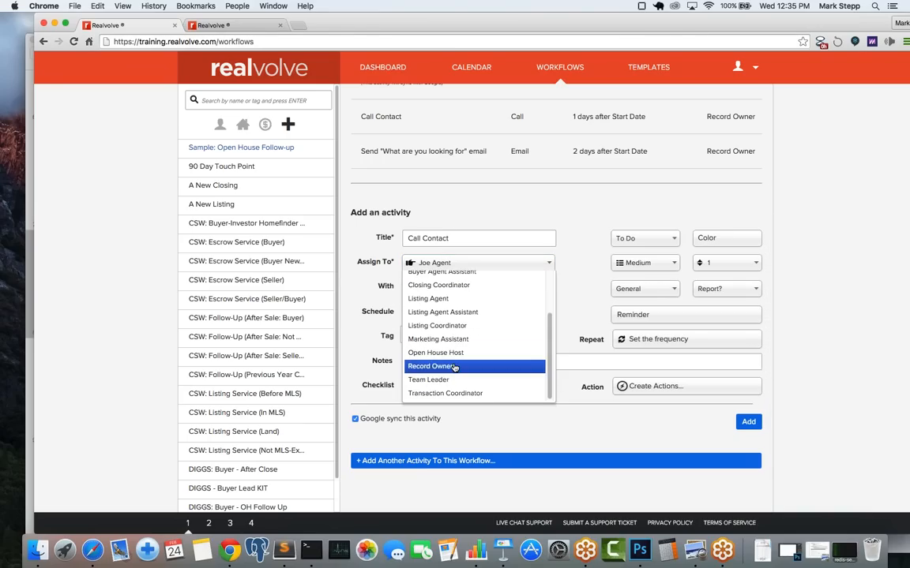
{"action": "left_click", "coordinate": [454, 367]}
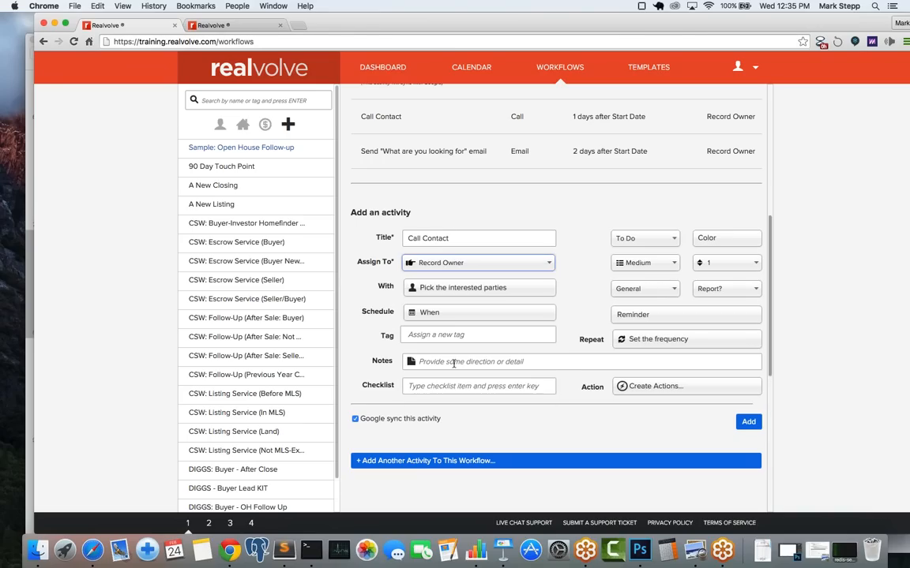
Step: Make it a Call due 3 days after Start Date, without Google sync, and add it
{"action": "left_click", "coordinate": [443, 314]}
{"action": "left_click", "coordinate": [394, 441]}
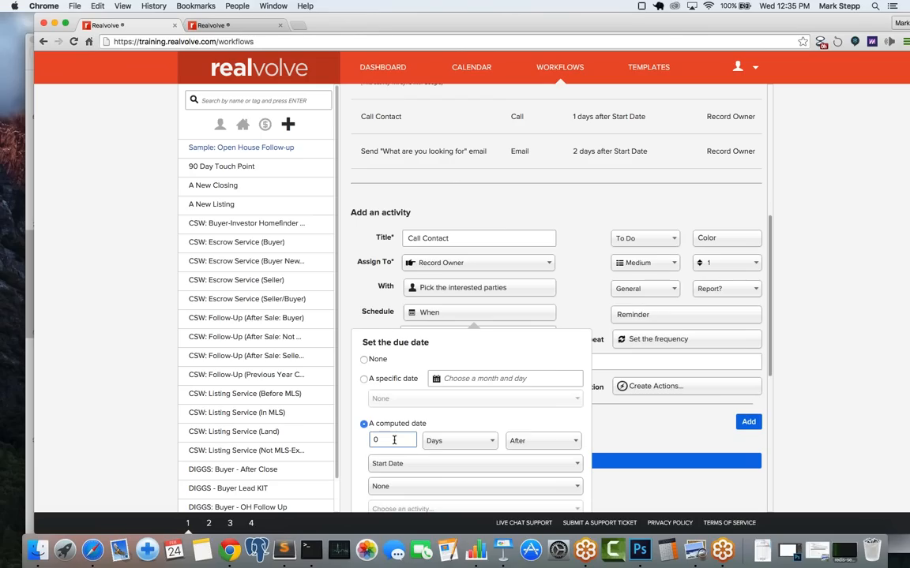
{"action": "type", "text": "1"}
{"action": "left_click", "coordinate": [618, 417]}
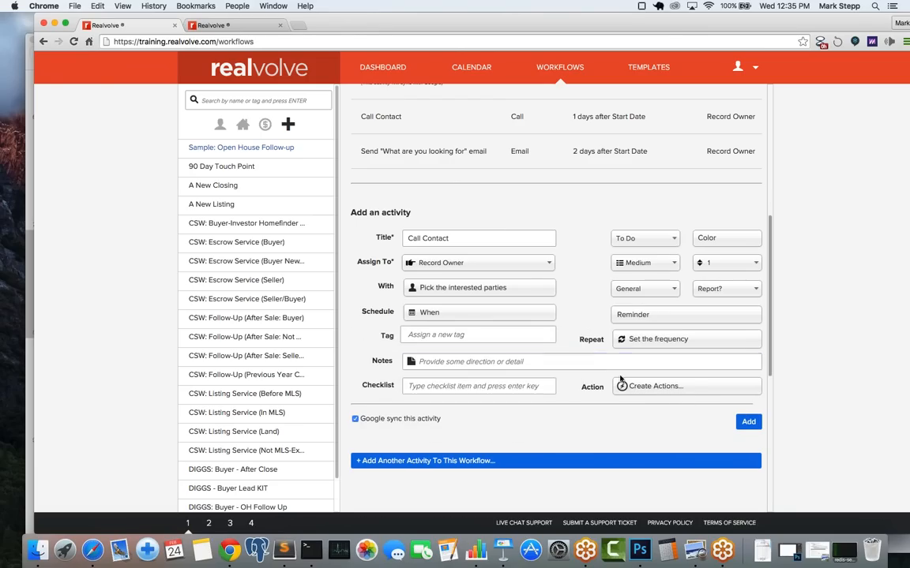
{"action": "left_click", "coordinate": [620, 237]}
{"action": "left_click", "coordinate": [628, 308]}
{"action": "left_click", "coordinate": [355, 420]}
{"action": "left_click", "coordinate": [748, 422]}
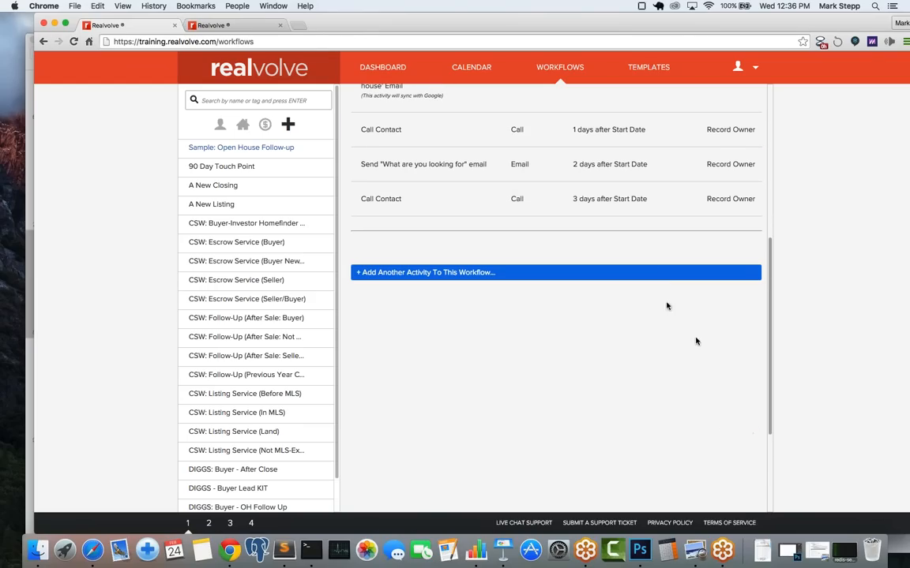
{"action": "scroll", "coordinate": [539, 241], "scroll_direction": "up", "scroll_amount": 4}
{"action": "scroll", "coordinate": [539, 241], "scroll_direction": "up", "scroll_amount": 1}
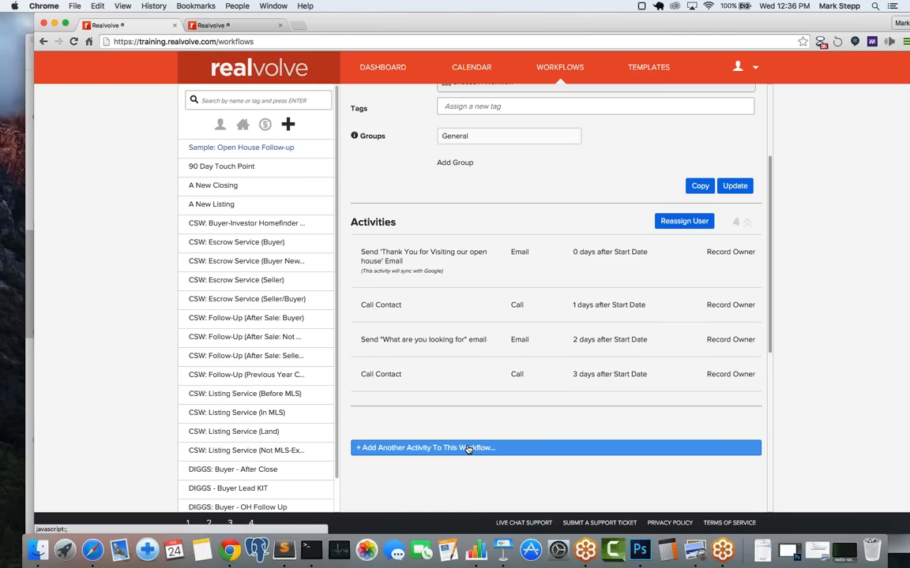
Step: Add another activity titled Send 'Open House Guide' email, of type Email
{"action": "left_click", "coordinate": [424, 448]}
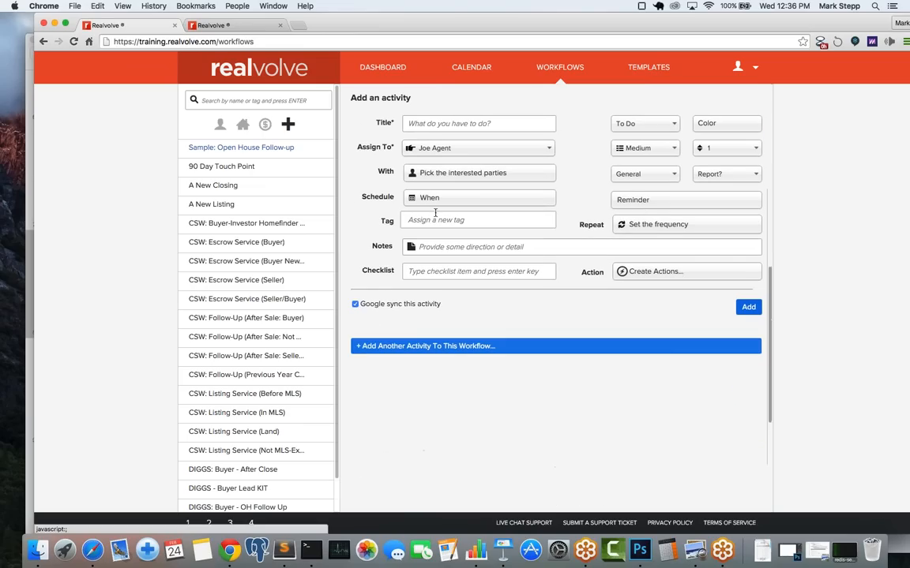
{"action": "left_click", "coordinate": [447, 123]}
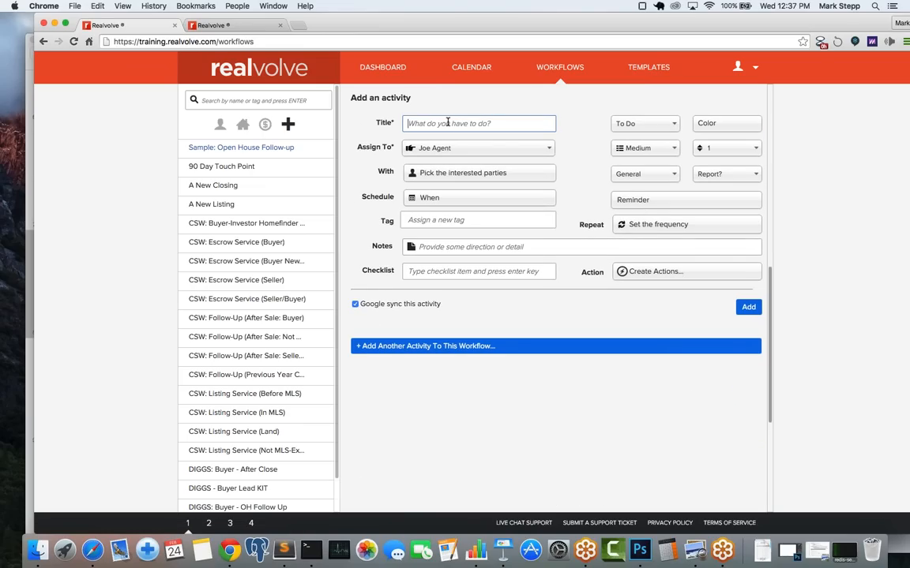
{"action": "type", "text": "Send"}
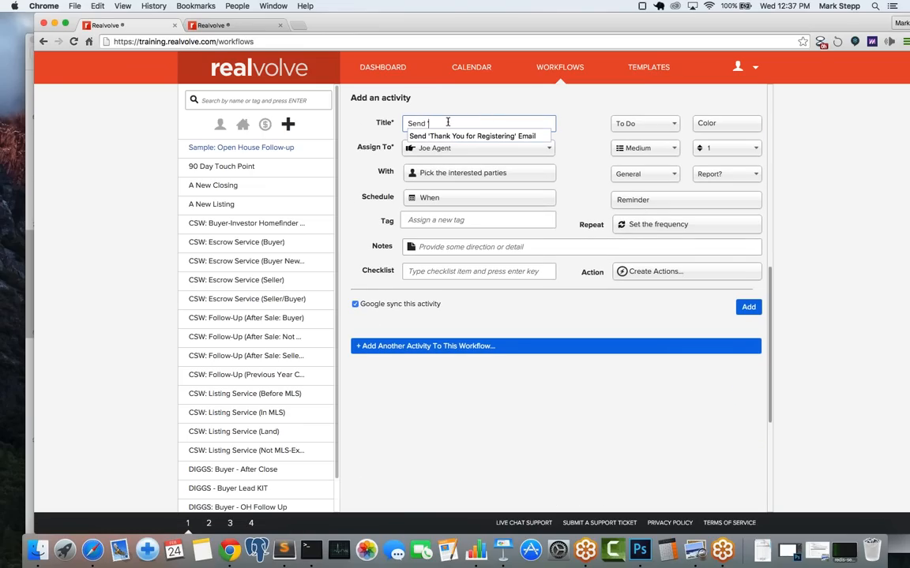
{"action": "type", "text": " 'Ou"}
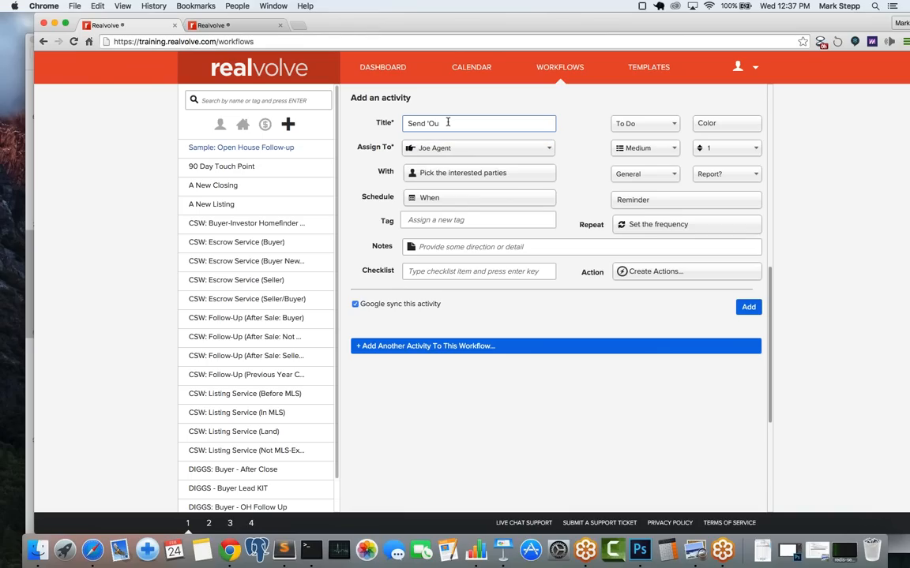
{"action": "type", "text": "enH"}
{"action": "key", "text": "BackSpace"}
{"action": "key", "text": "BackSpace"}
{"action": "key", "text": "BackSpace"}
{"action": "type", "text": "ouse Guide' email"}
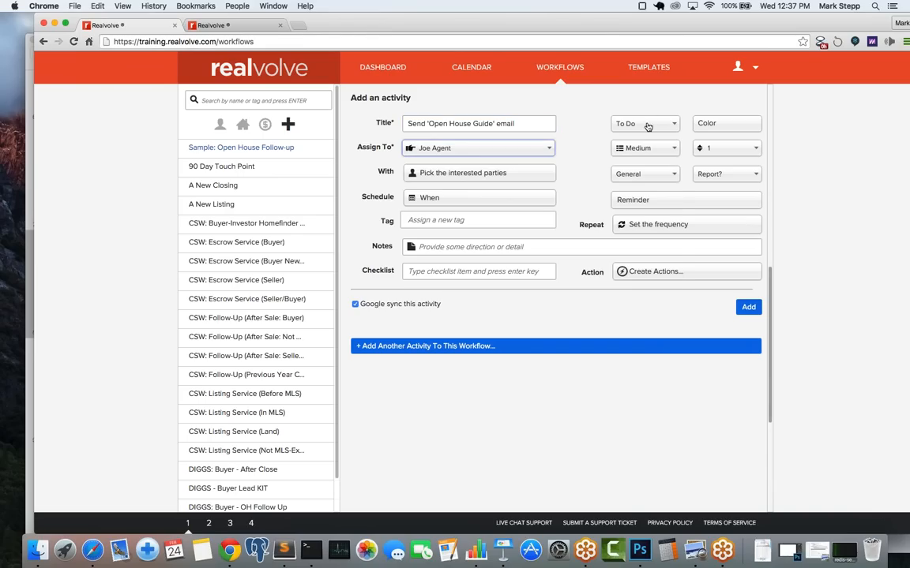
{"action": "left_click", "coordinate": [646, 123]}
{"action": "left_click", "coordinate": [623, 205]}
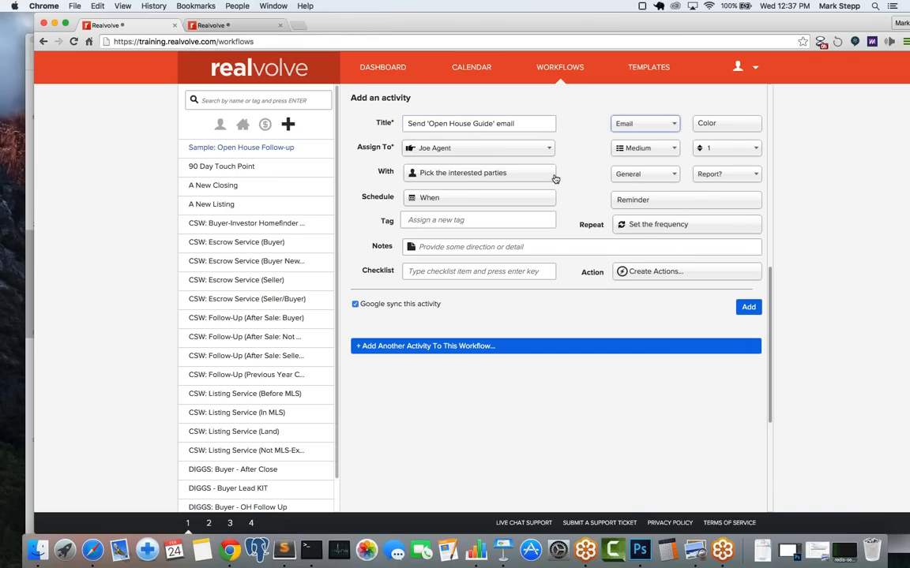
Step: Assign it to the Record Owner, due 4 days after Start Date
{"action": "left_click", "coordinate": [488, 149]}
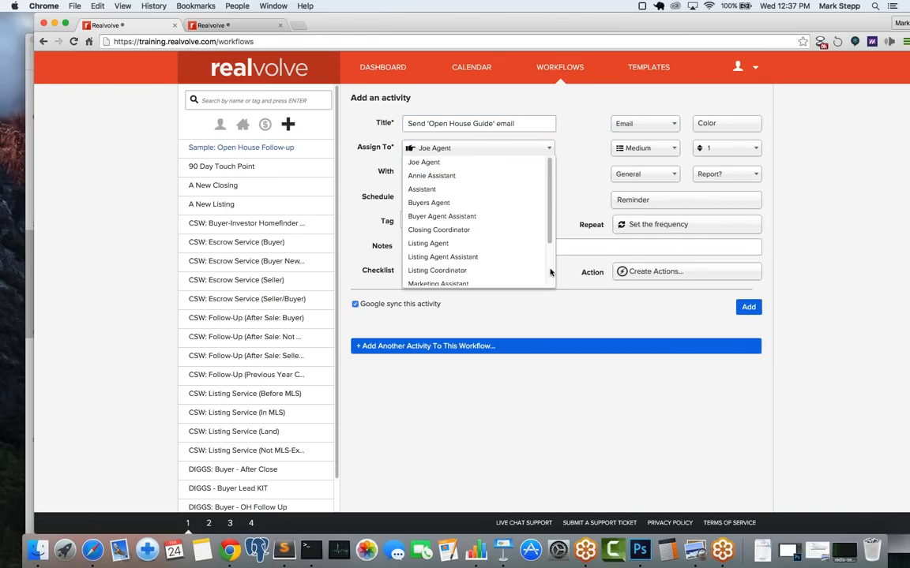
{"action": "scroll", "coordinate": [550, 277], "scroll_direction": "down", "scroll_amount": 1}
{"action": "scroll", "coordinate": [550, 277], "scroll_direction": "down", "scroll_amount": 3}
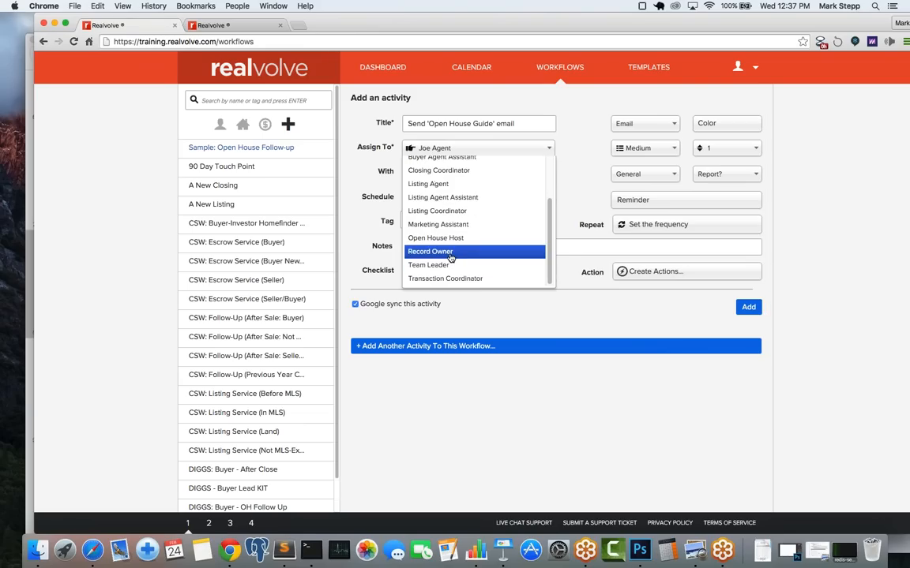
{"action": "left_click", "coordinate": [451, 255]}
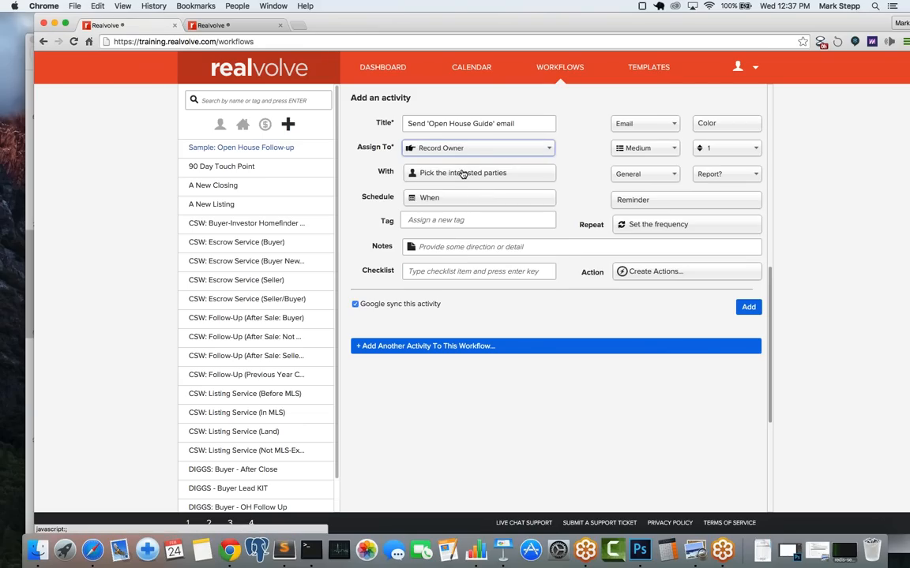
{"action": "left_click", "coordinate": [427, 199]}
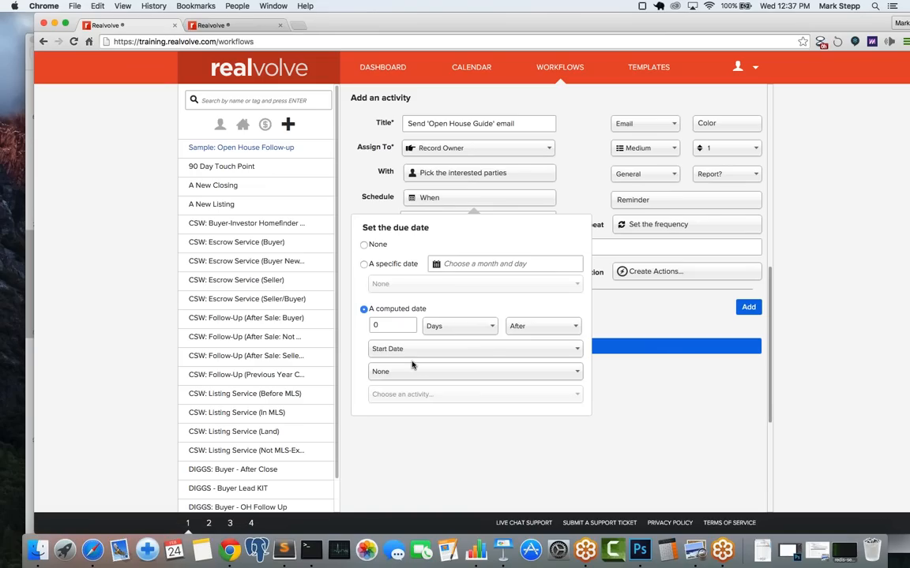
{"action": "left_click", "coordinate": [387, 327]}
{"action": "left_click_drag", "start_coordinate": [387, 327], "coordinate": [357, 327]}
{"action": "type", "text": "4"}
{"action": "left_click", "coordinate": [532, 162]}
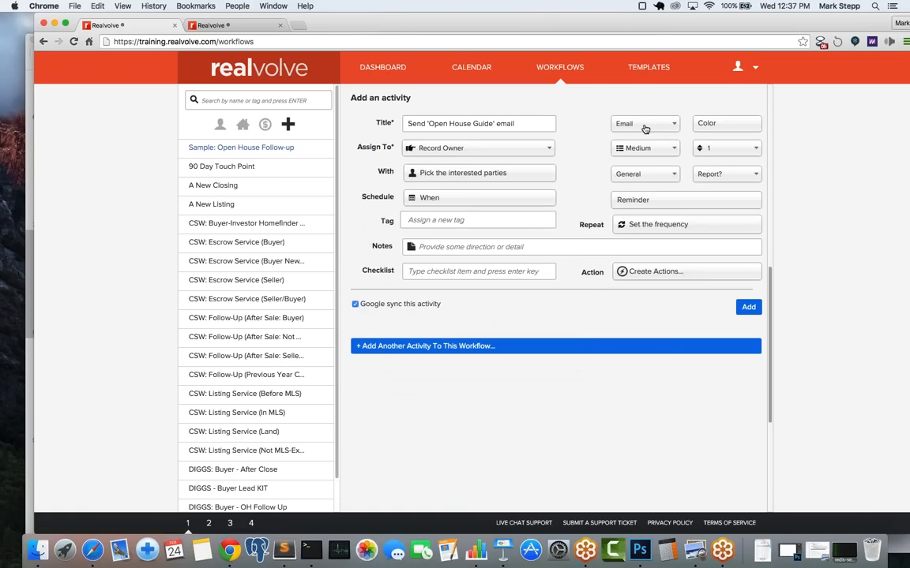
{"action": "left_click", "coordinate": [665, 277]}
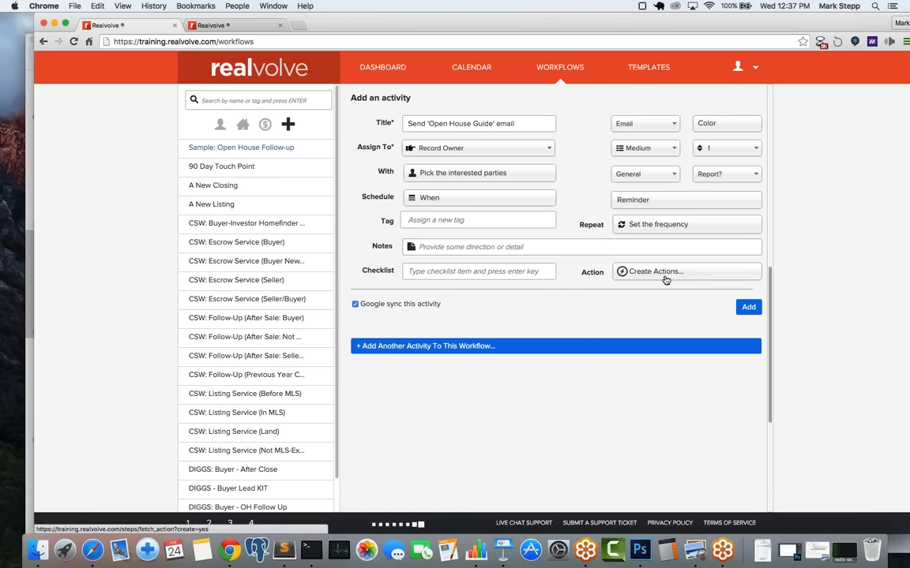
Step: Set a 'Send Email' action to automatically email the Simple - OH3 - Guide template
{"action": "left_click", "coordinate": [608, 325]}
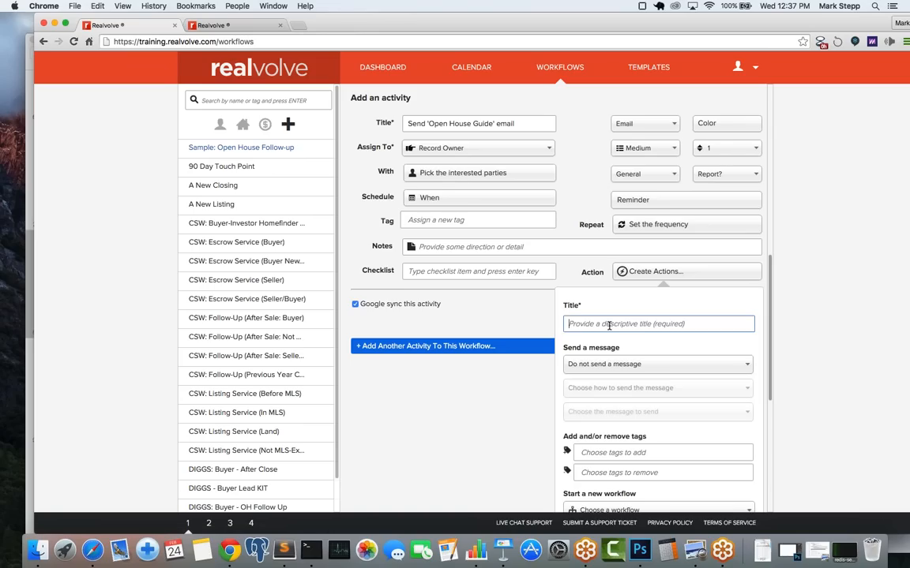
{"action": "type", "text": "Send Email"}
{"action": "key", "text": "Tab"}
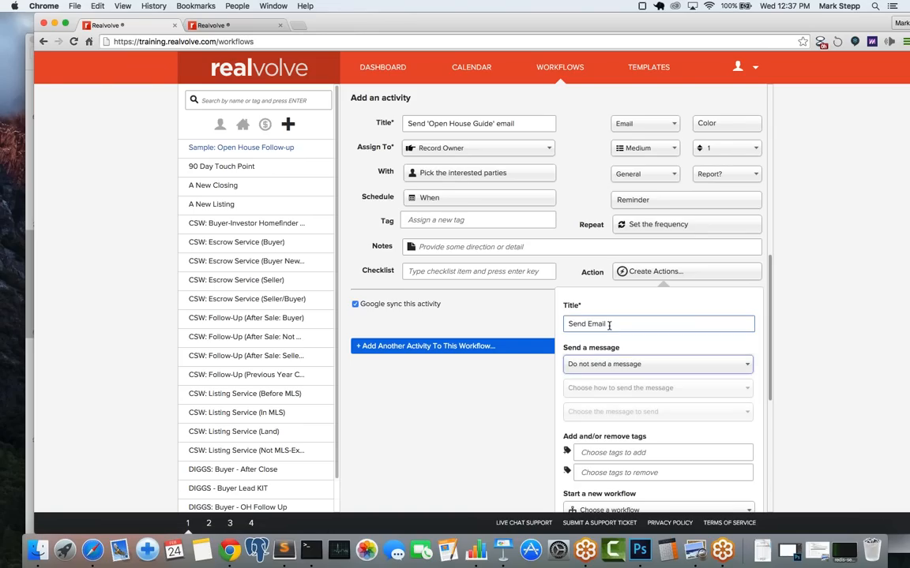
{"action": "left_click", "coordinate": [626, 366]}
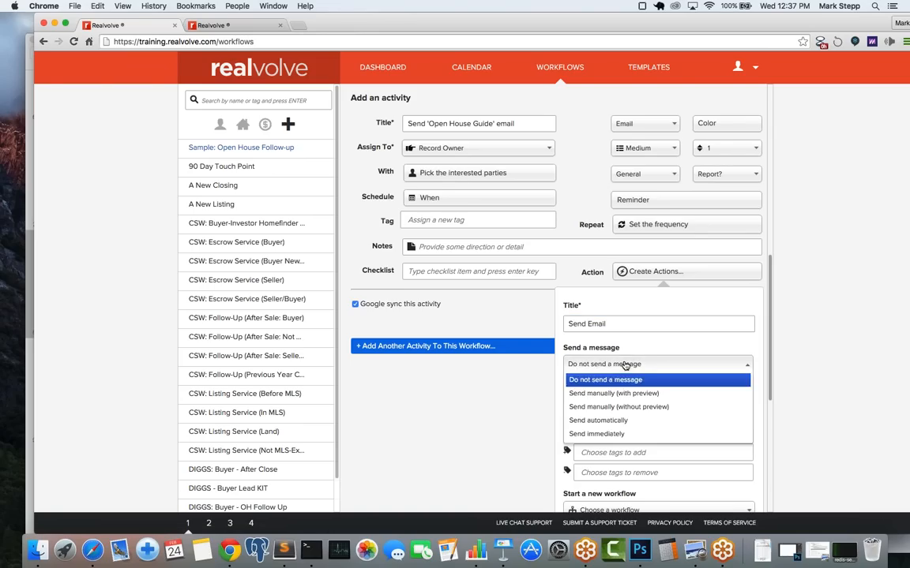
{"action": "left_click", "coordinate": [611, 421]}
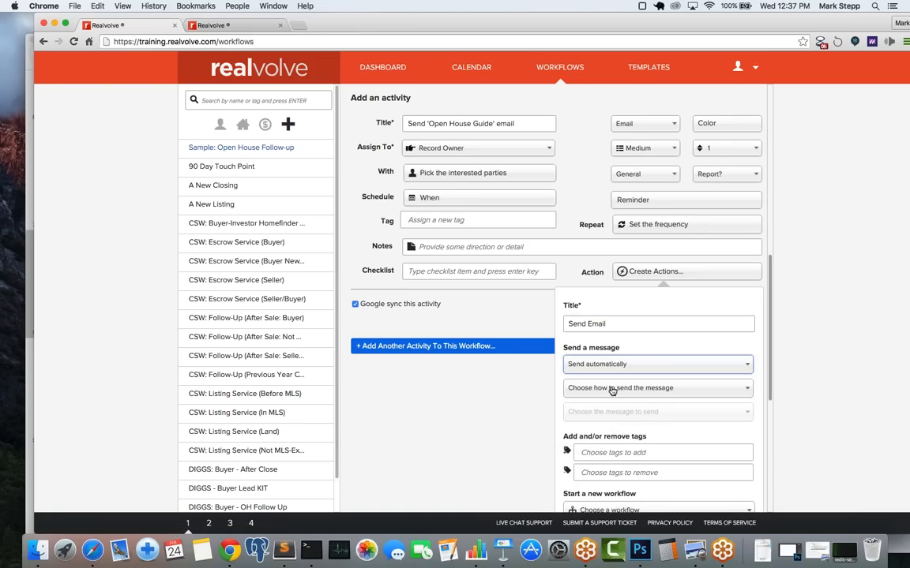
{"action": "left_click", "coordinate": [610, 387]}
{"action": "left_click", "coordinate": [609, 419]}
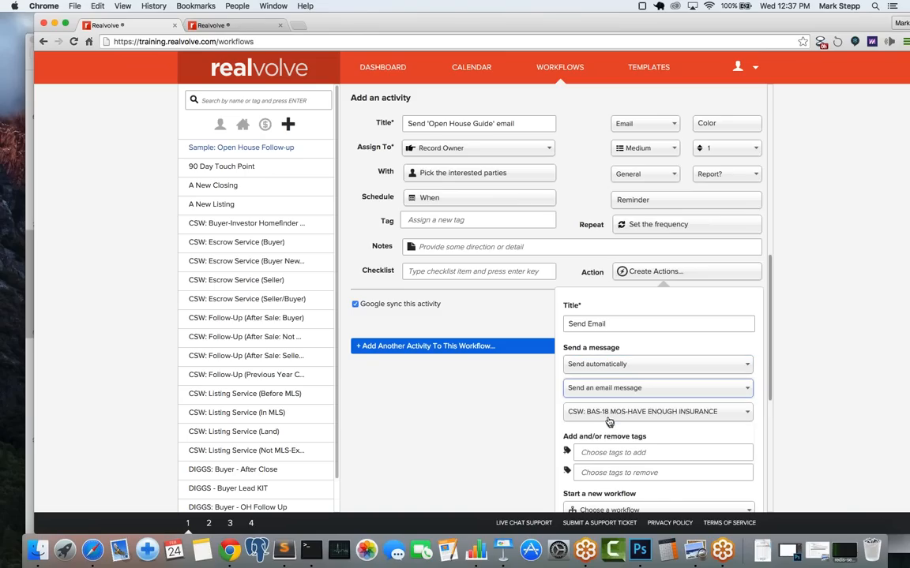
{"action": "left_click", "coordinate": [606, 419]}
{"action": "type", "text": "simp"}
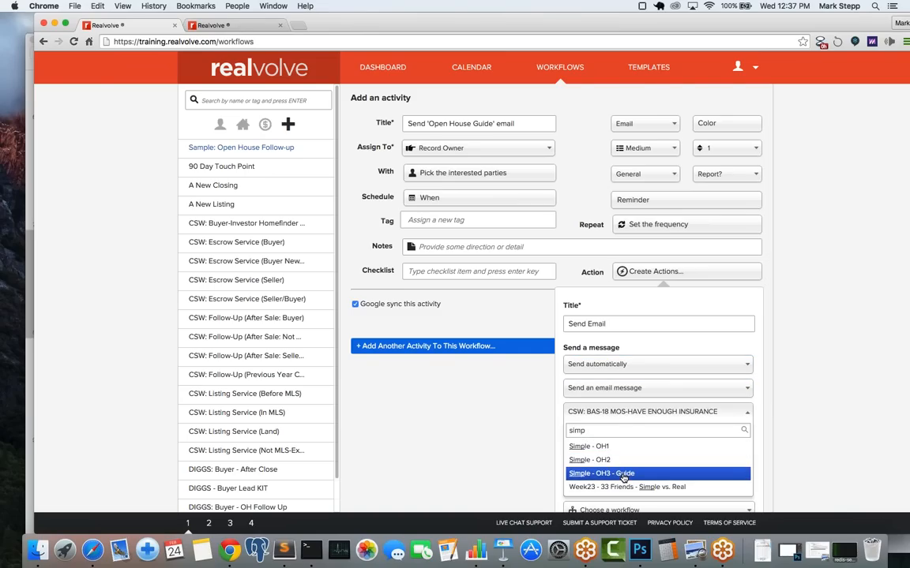
{"action": "left_click", "coordinate": [623, 476]}
Step: Save the action, add the Open House Guide activity, and go to the Dashboard
{"action": "scroll", "coordinate": [700, 441], "scroll_direction": "down", "scroll_amount": 1}
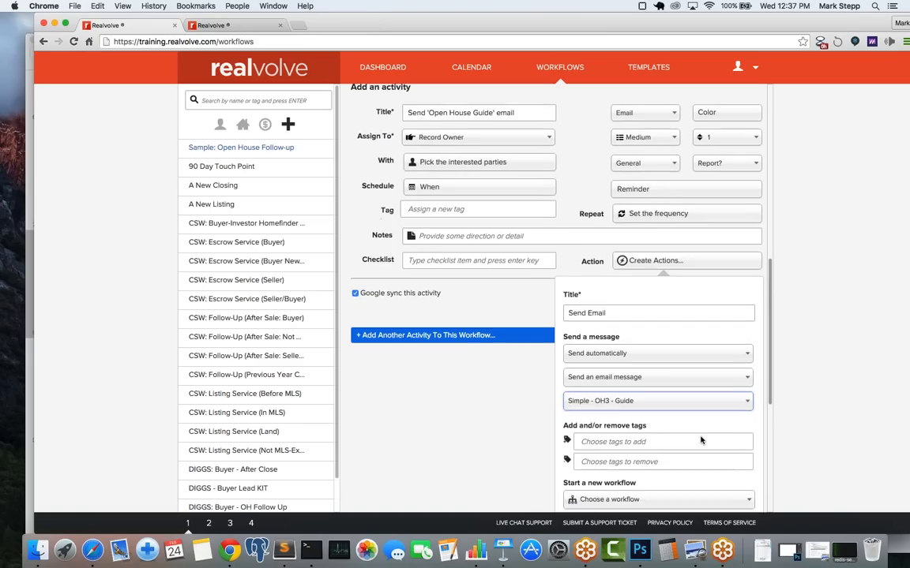
{"action": "scroll", "coordinate": [700, 441], "scroll_direction": "down", "scroll_amount": 1}
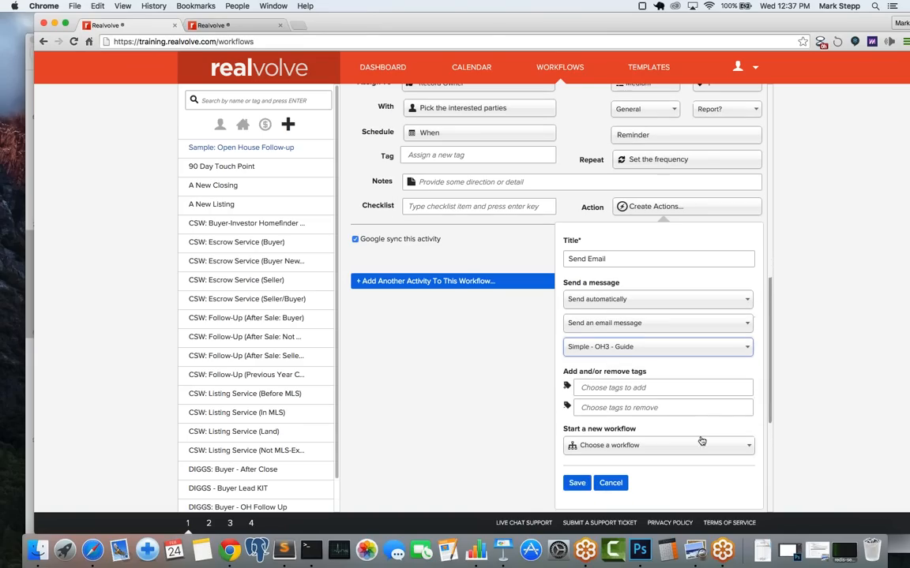
{"action": "left_click", "coordinate": [577, 483]}
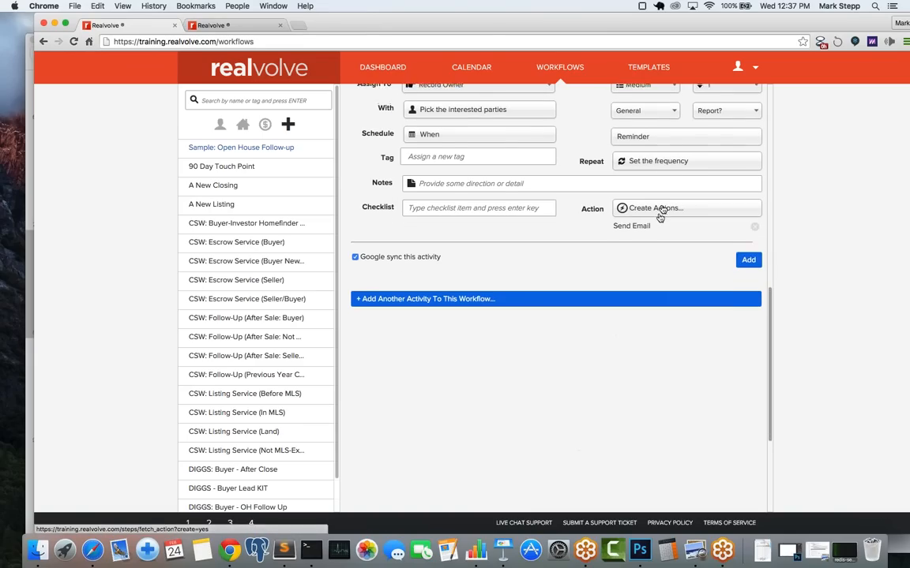
{"action": "scroll", "coordinate": [637, 291], "scroll_direction": "up", "scroll_amount": 1}
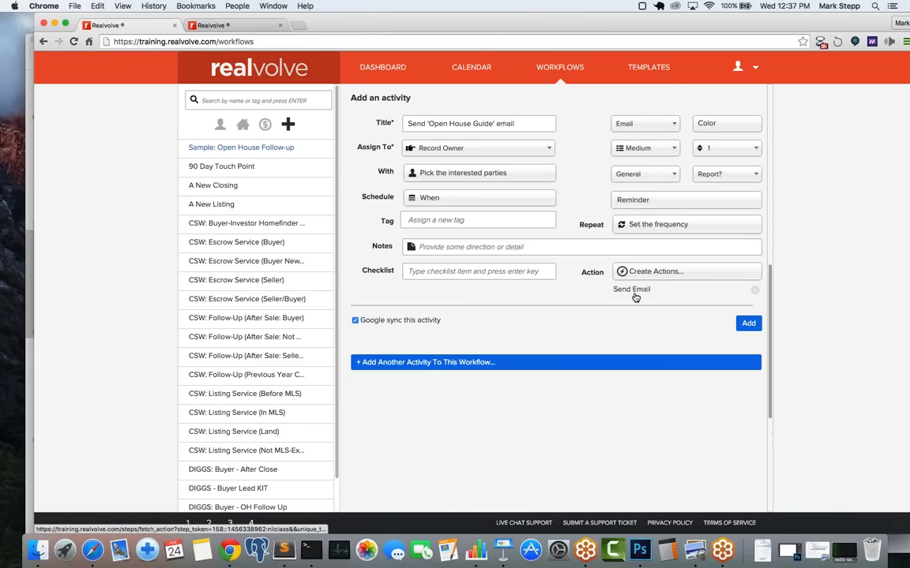
{"action": "left_click", "coordinate": [750, 323]}
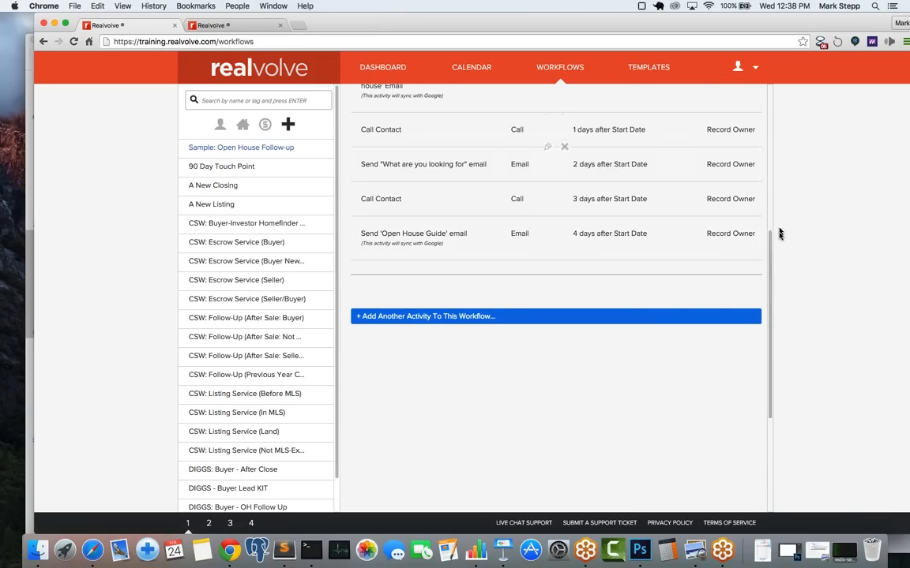
{"action": "left_click_drag", "start_coordinate": [770, 254], "coordinate": [772, 180]}
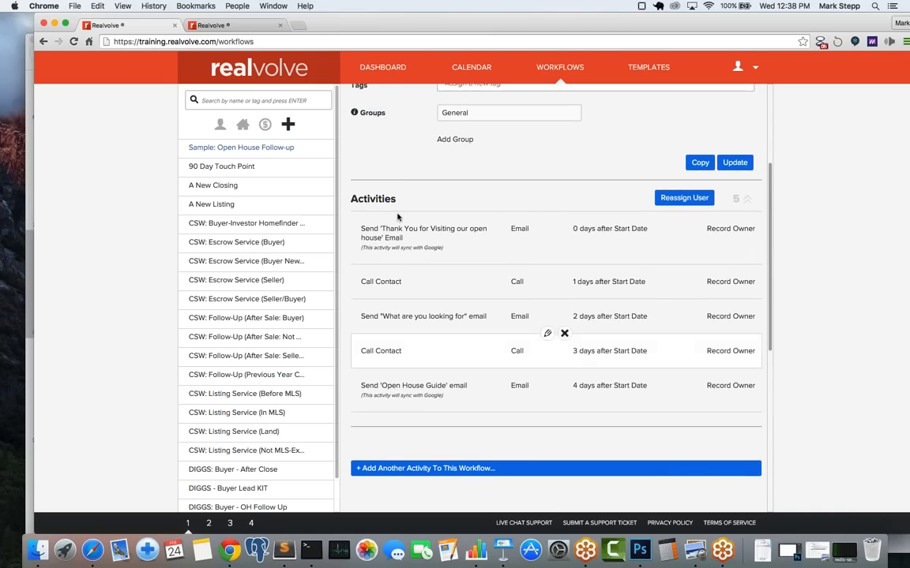
{"action": "left_click", "coordinate": [379, 67]}
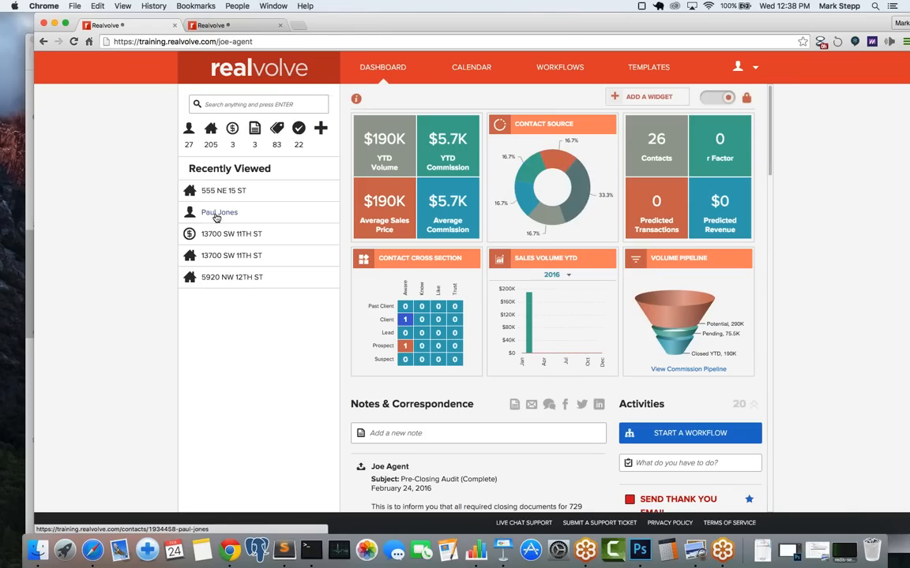
Step: On a recently viewed contact, delete the Closing Day activity and all remaining workflow activities, then return to Radar
{"action": "left_click", "coordinate": [215, 215]}
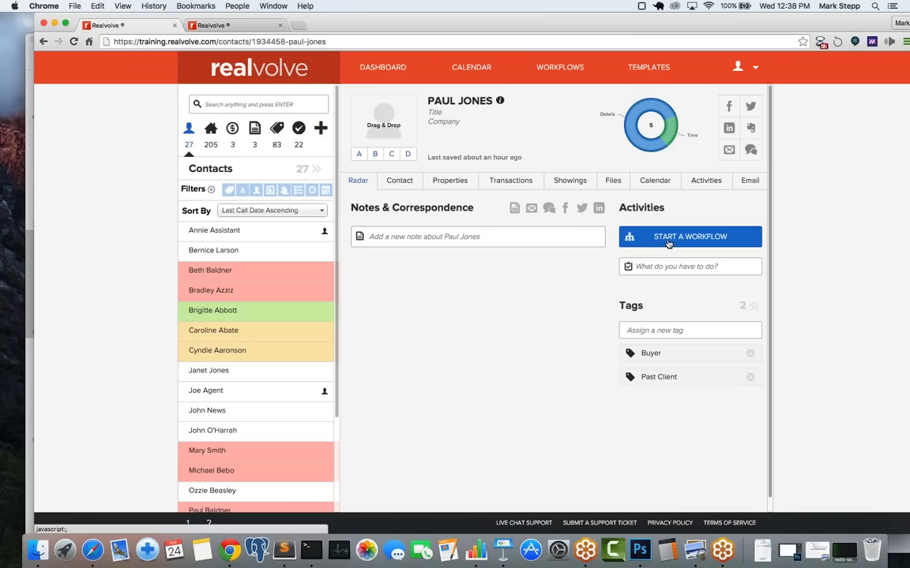
{"action": "left_click", "coordinate": [712, 182]}
{"action": "mouse_move", "coordinate": [518, 342]}
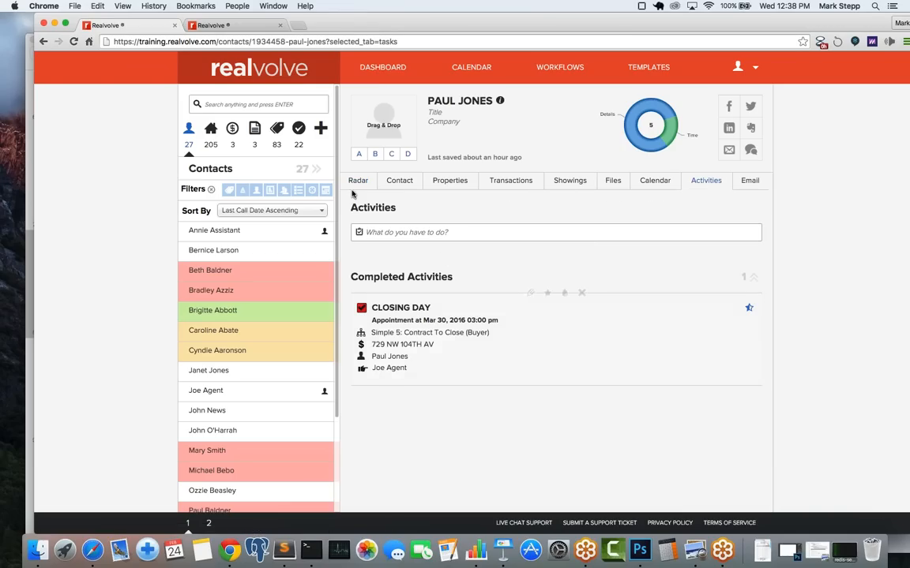
{"action": "left_click", "coordinate": [581, 294]}
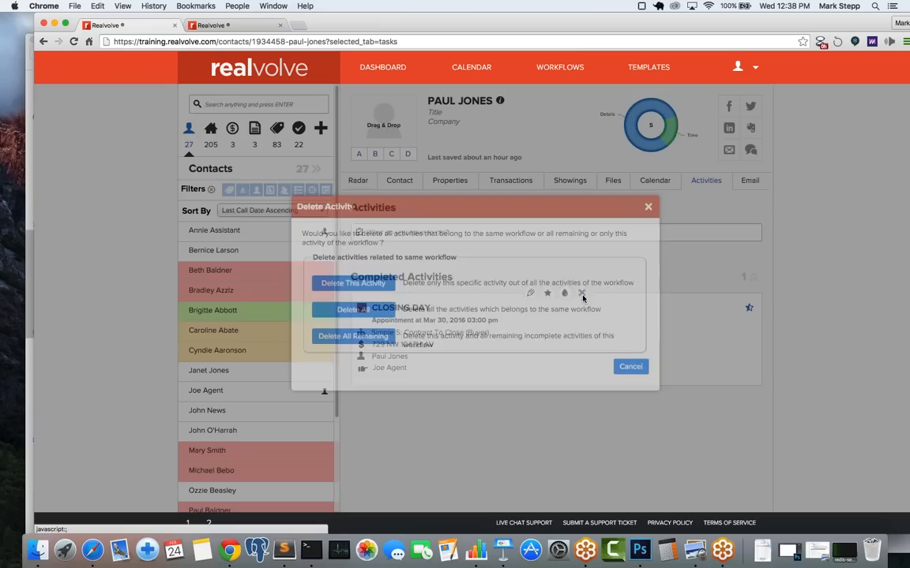
{"action": "left_click", "coordinate": [335, 316]}
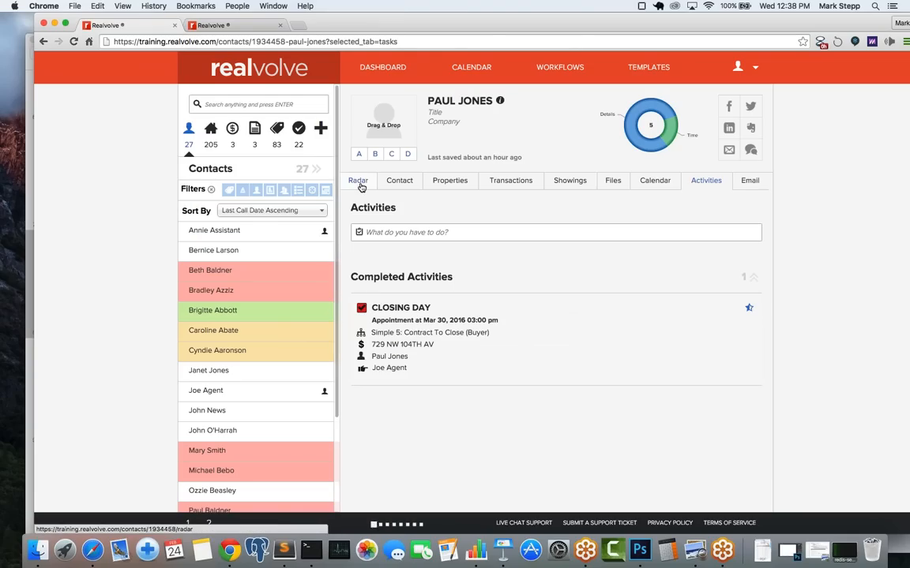
{"action": "left_click", "coordinate": [359, 184]}
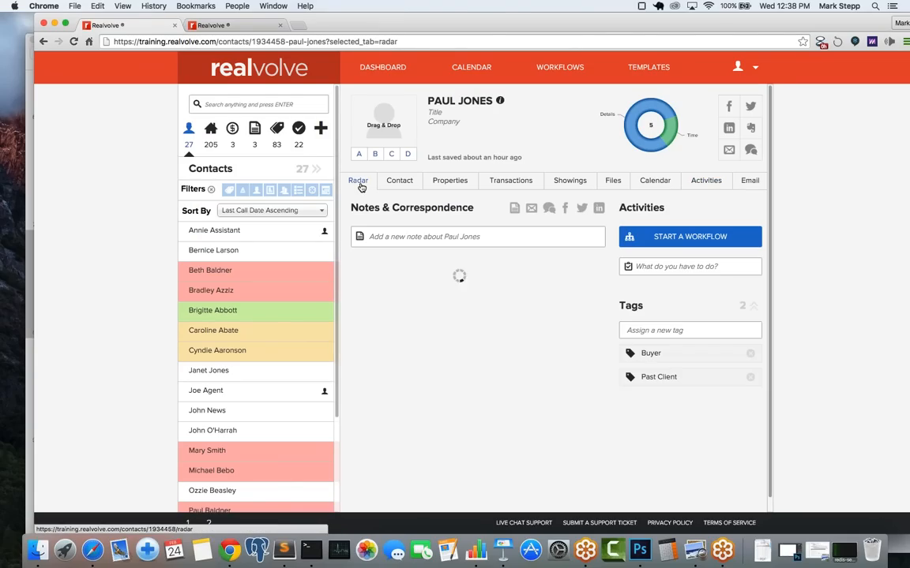
Step: Choose the 'Sample: Open House Follow-Up' workflow to start for this contact
{"action": "left_click", "coordinate": [688, 239]}
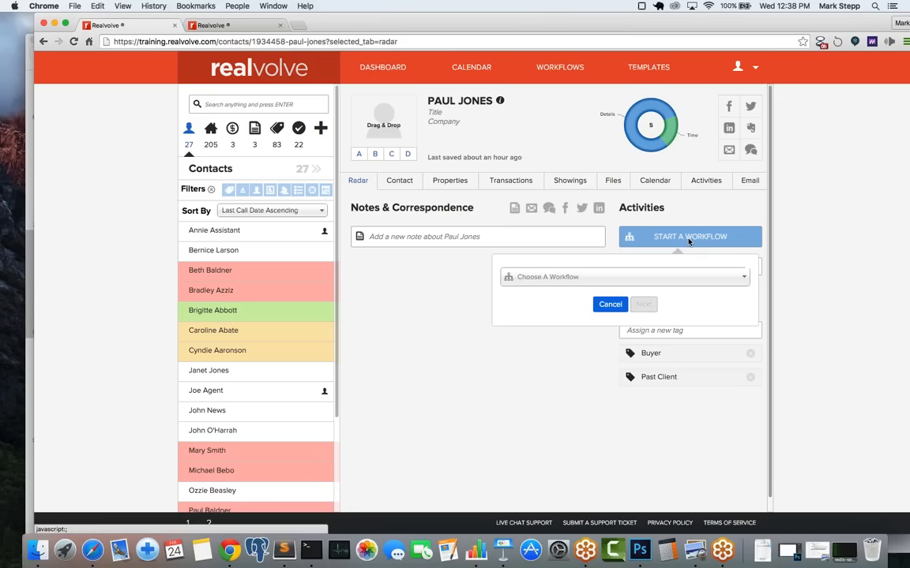
{"action": "left_click", "coordinate": [548, 277]}
{"action": "type", "text": "samp"}
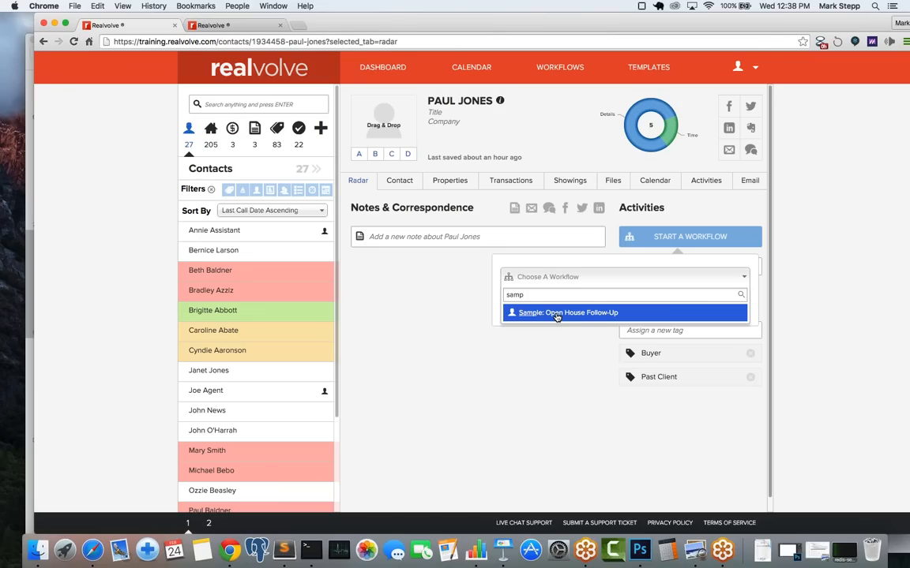
{"action": "left_click", "coordinate": [557, 313]}
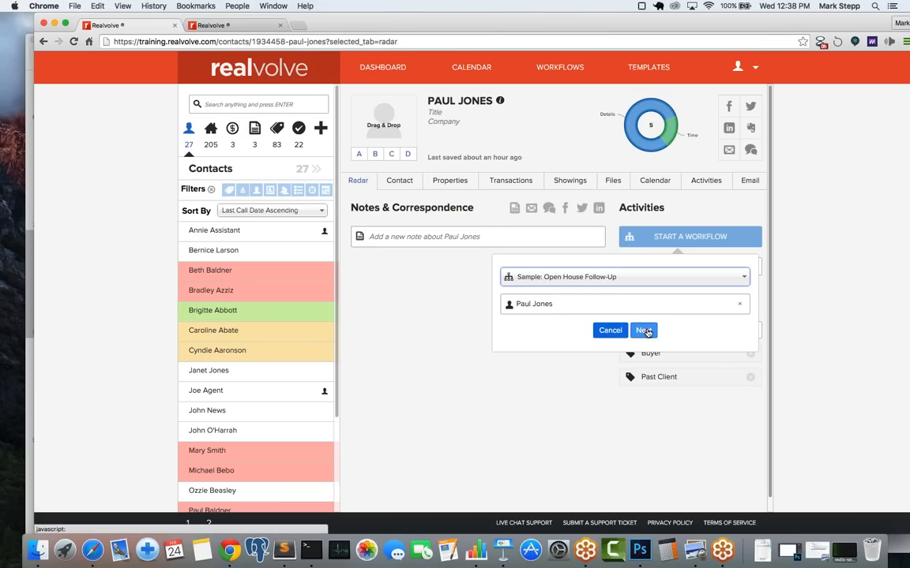
{"action": "left_click", "coordinate": [644, 330]}
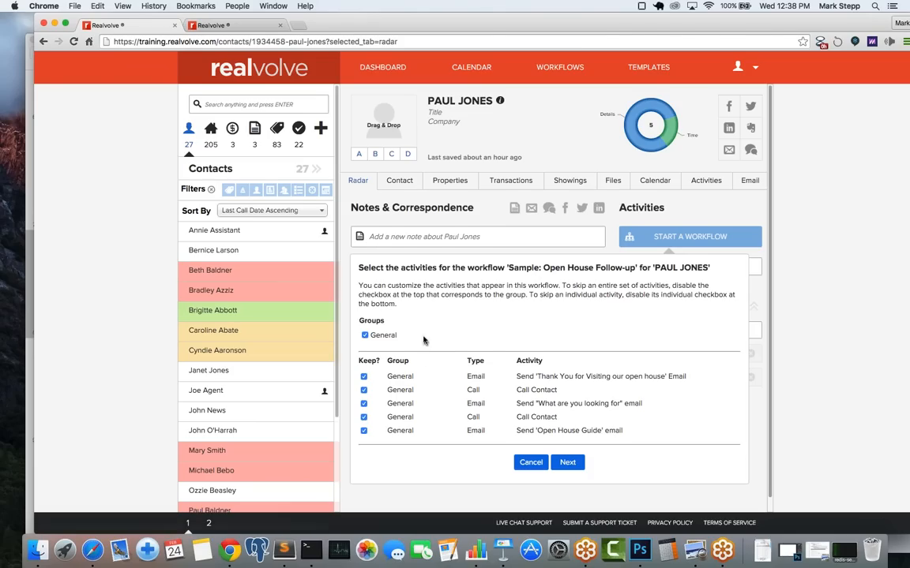
Step: Keep all five activities selected and leave the Record Owner unchanged
{"action": "scroll", "coordinate": [447, 420], "scroll_direction": "down", "scroll_amount": 1}
{"action": "scroll", "coordinate": [447, 420], "scroll_direction": "up", "scroll_amount": 1}
{"action": "left_click", "coordinate": [363, 391]}
{"action": "left_click", "coordinate": [364, 418]}
{"action": "left_click", "coordinate": [363, 391]}
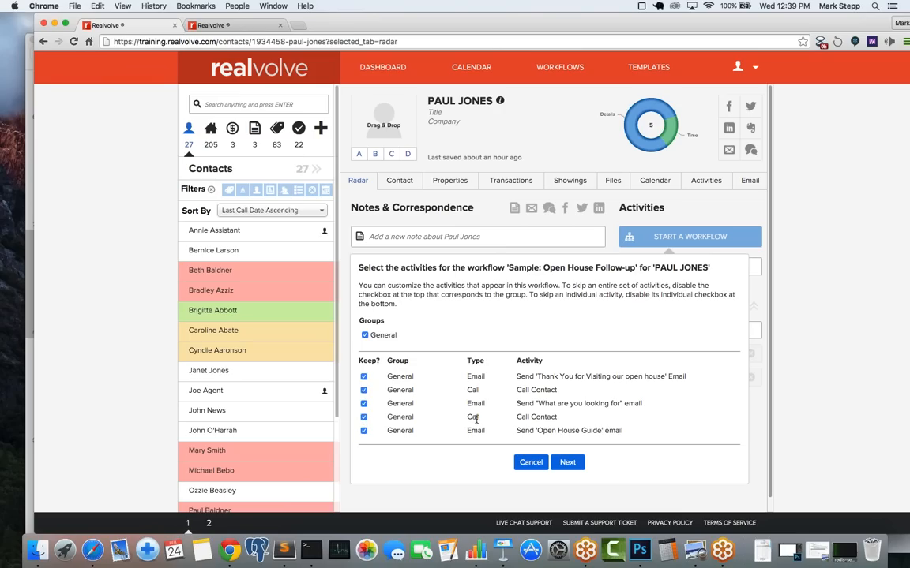
{"action": "left_click", "coordinate": [568, 463]}
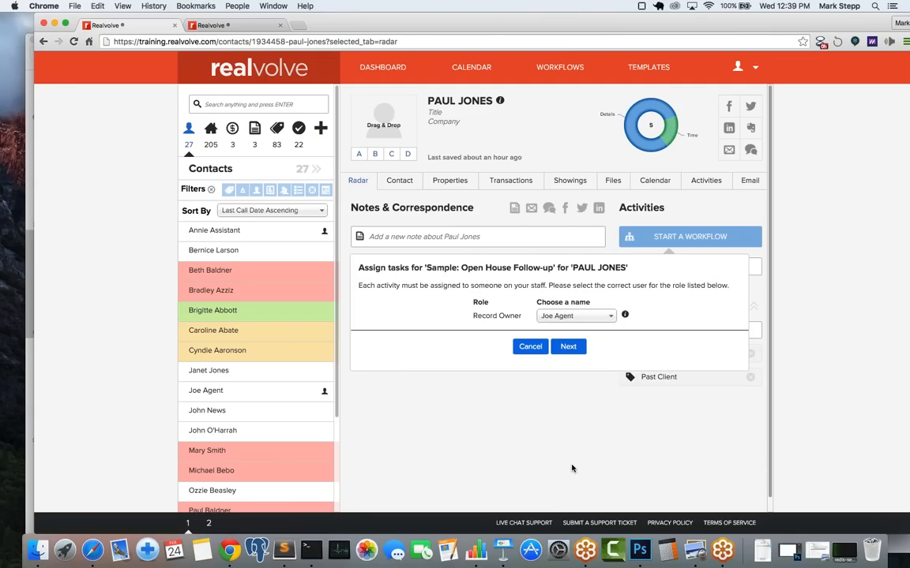
{"action": "left_click", "coordinate": [566, 320]}
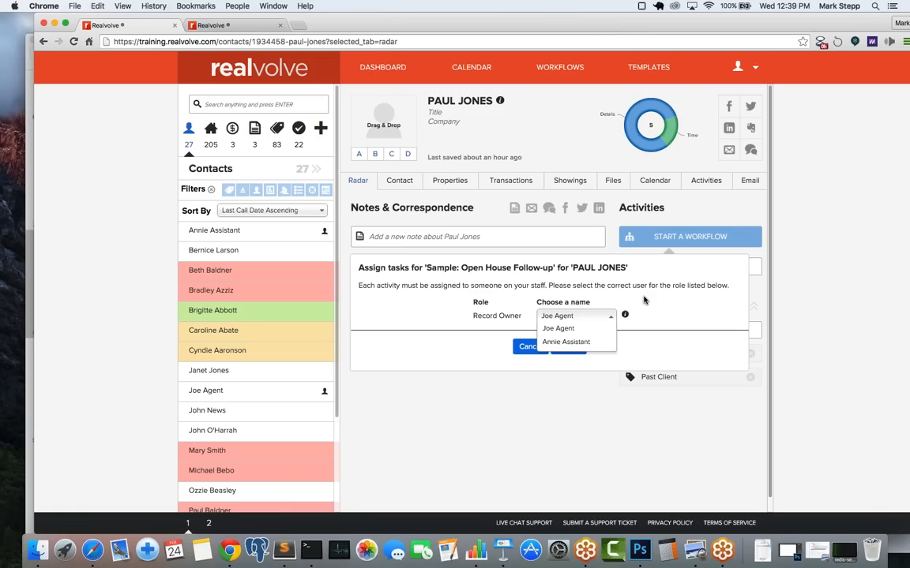
{"action": "left_click", "coordinate": [643, 300]}
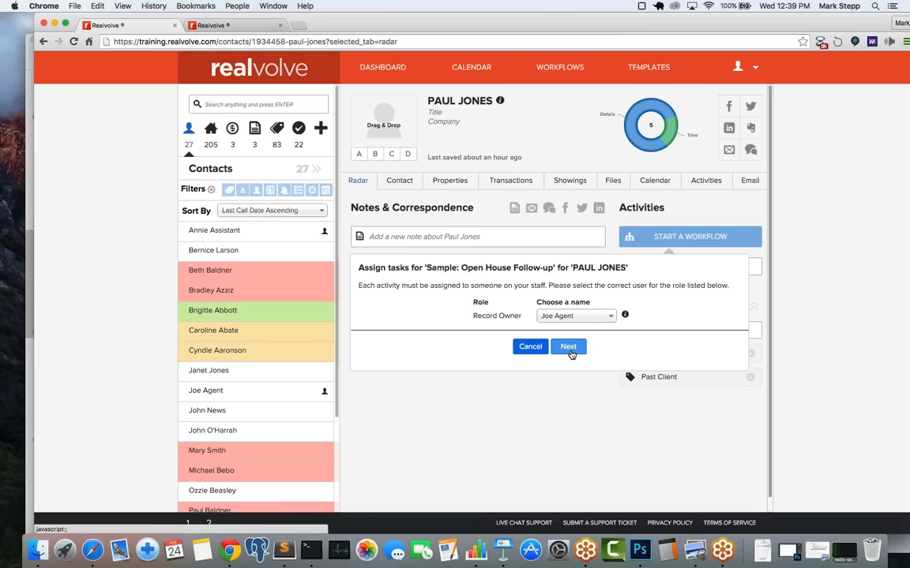
Step: Set the workflow start date to Feb 25, 2016, check the activity dates, and finish starting it
{"action": "left_click", "coordinate": [570, 353]}
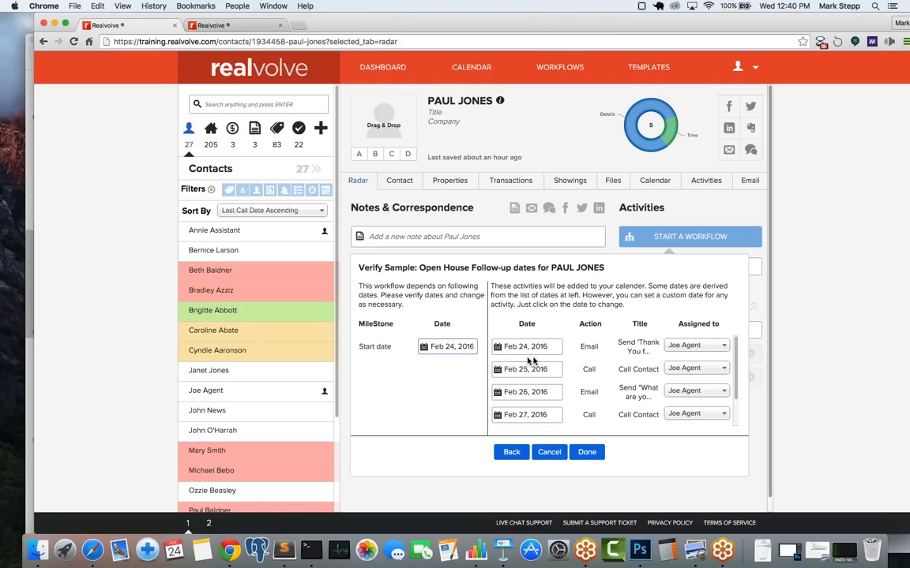
{"action": "left_click", "coordinate": [450, 347]}
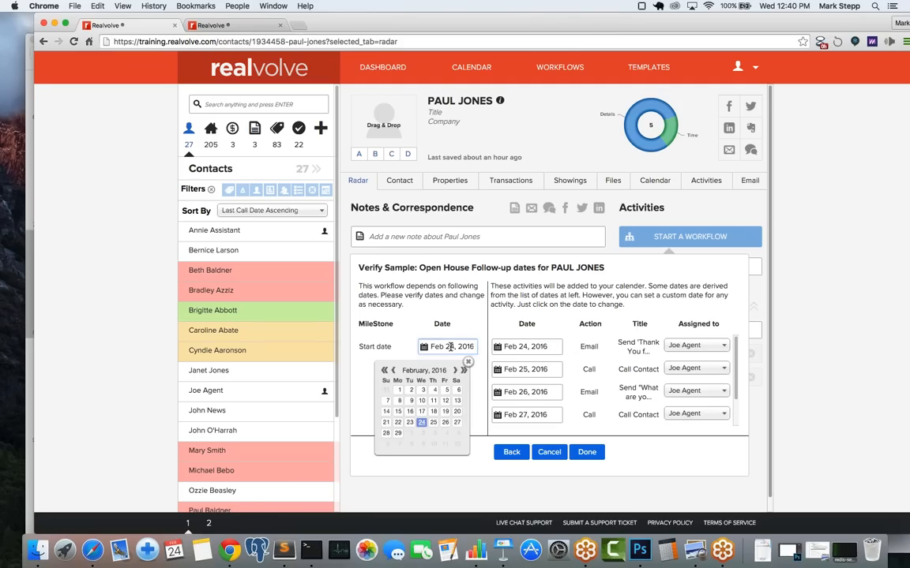
{"action": "left_click", "coordinate": [433, 424]}
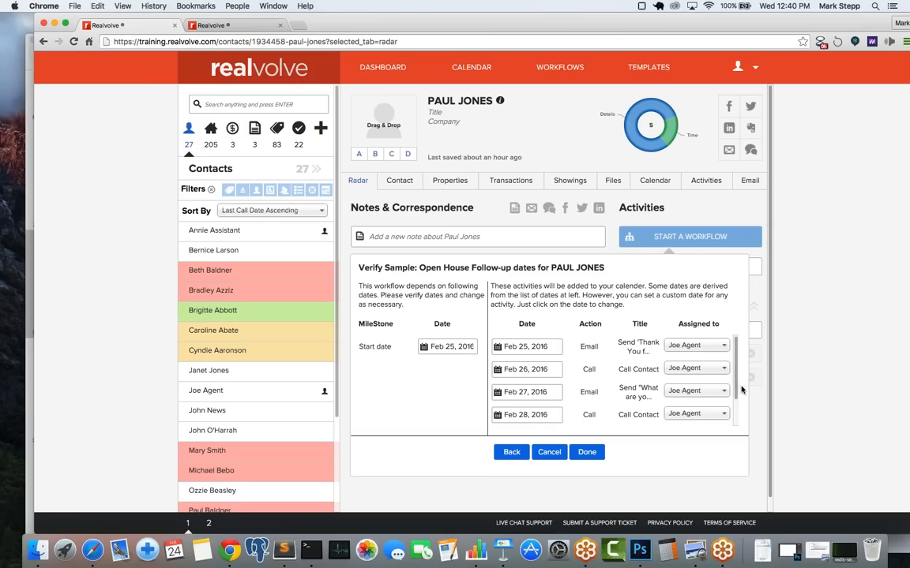
{"action": "left_click_drag", "start_coordinate": [738, 379], "coordinate": [736, 356]}
{"action": "left_click", "coordinate": [535, 393]}
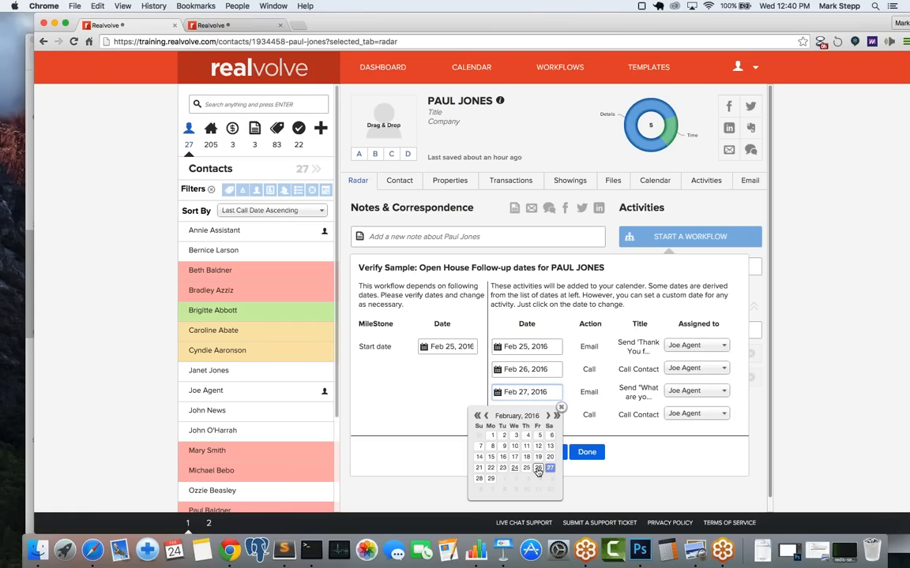
{"action": "left_click", "coordinate": [573, 388]}
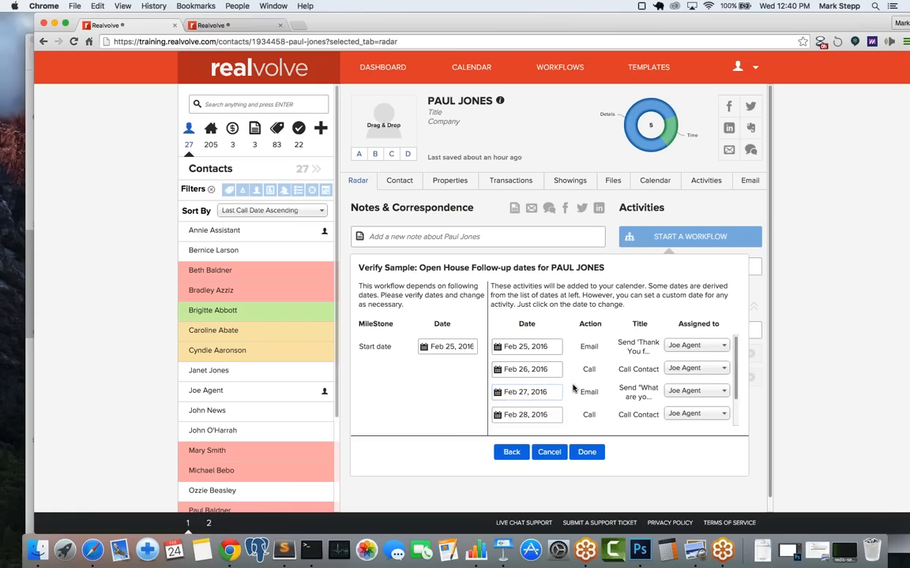
{"action": "left_click", "coordinate": [587, 453]}
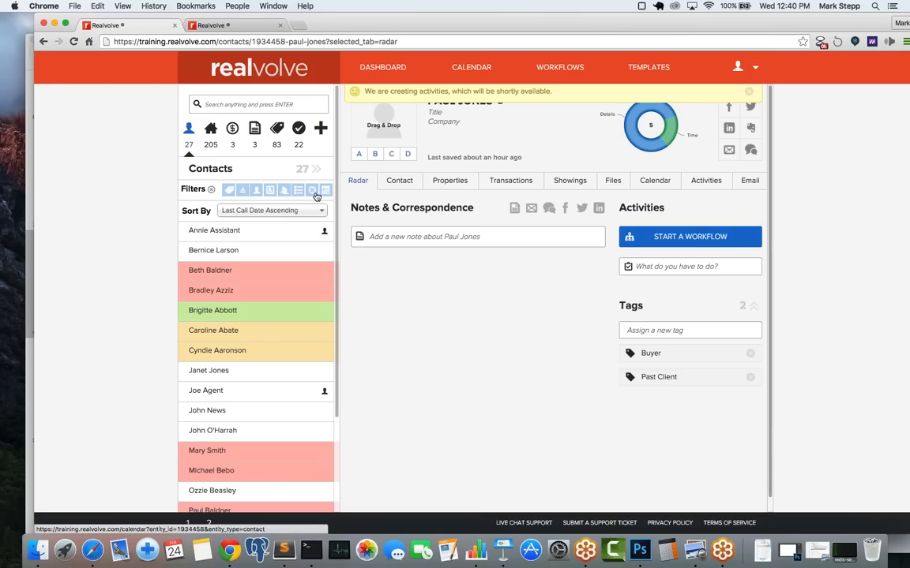
Step: Complete the thank-you email activity by sending its email, then reload the contact page
{"action": "left_click", "coordinate": [366, 183]}
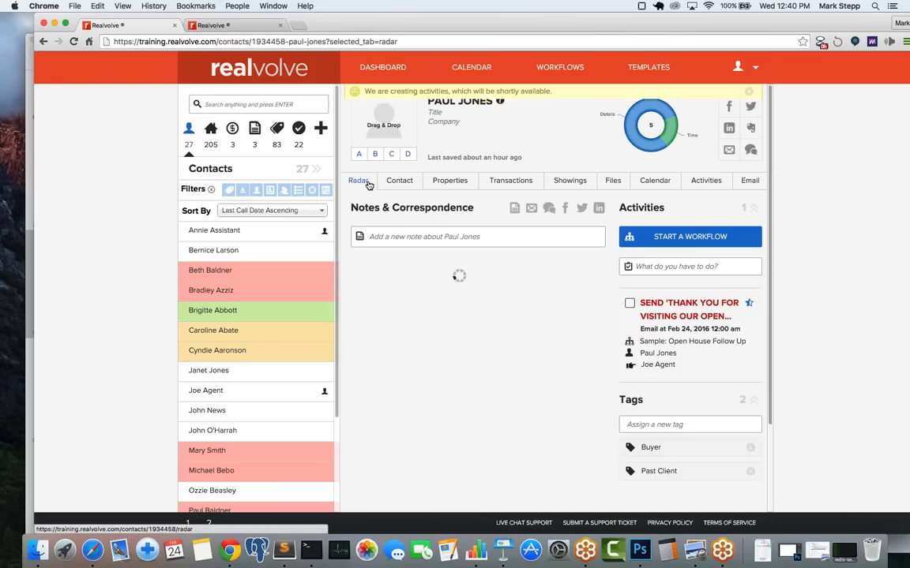
{"action": "mouse_move", "coordinate": [690, 320]}
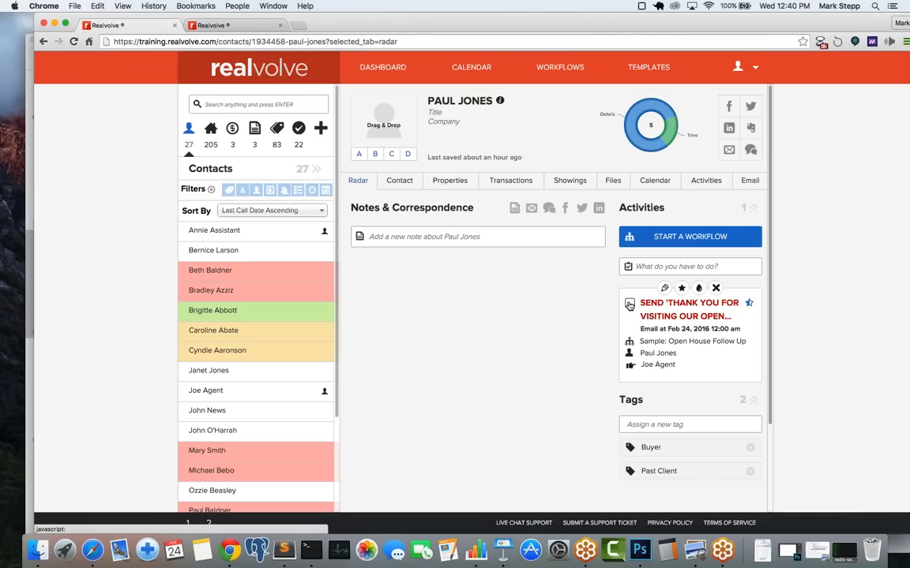
{"action": "left_click", "coordinate": [629, 305]}
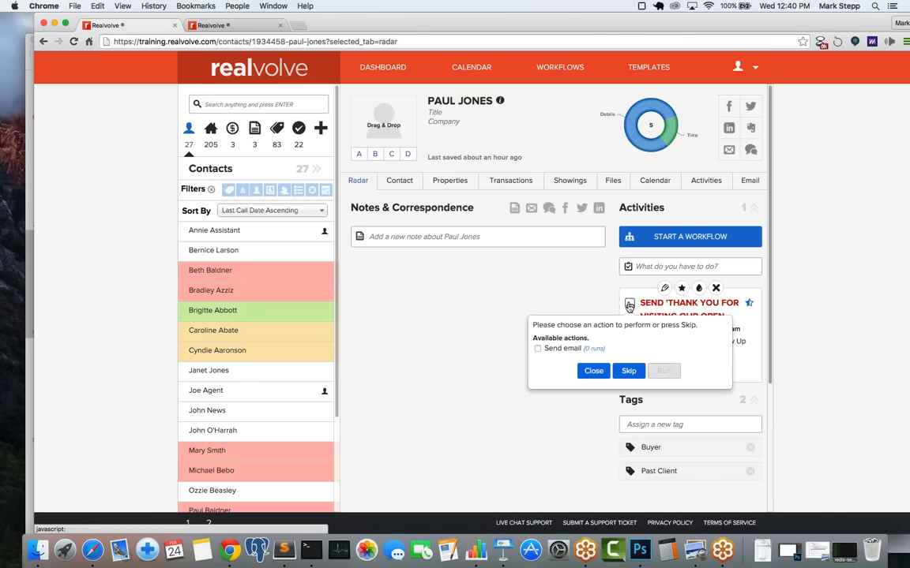
{"action": "left_click", "coordinate": [538, 348]}
{"action": "left_click", "coordinate": [667, 372]}
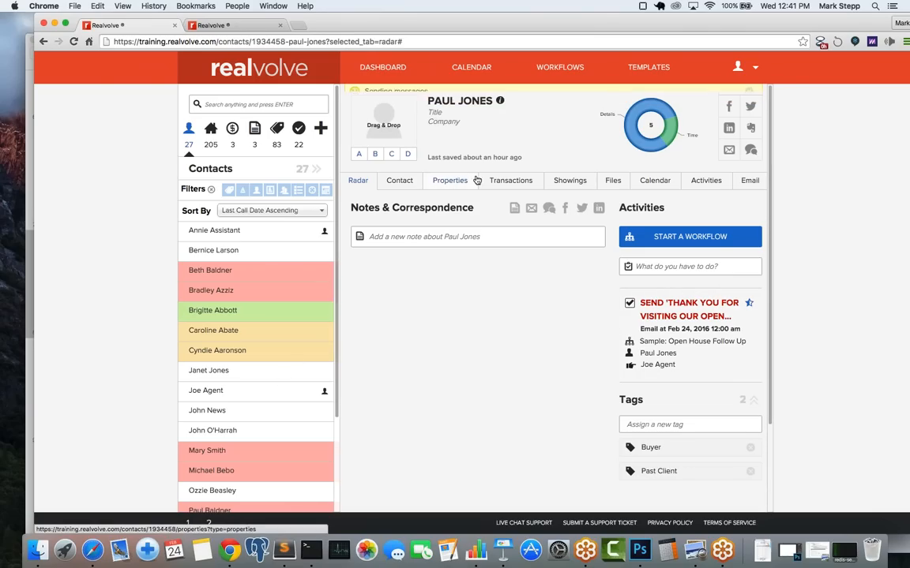
{"action": "left_click", "coordinate": [432, 44]}
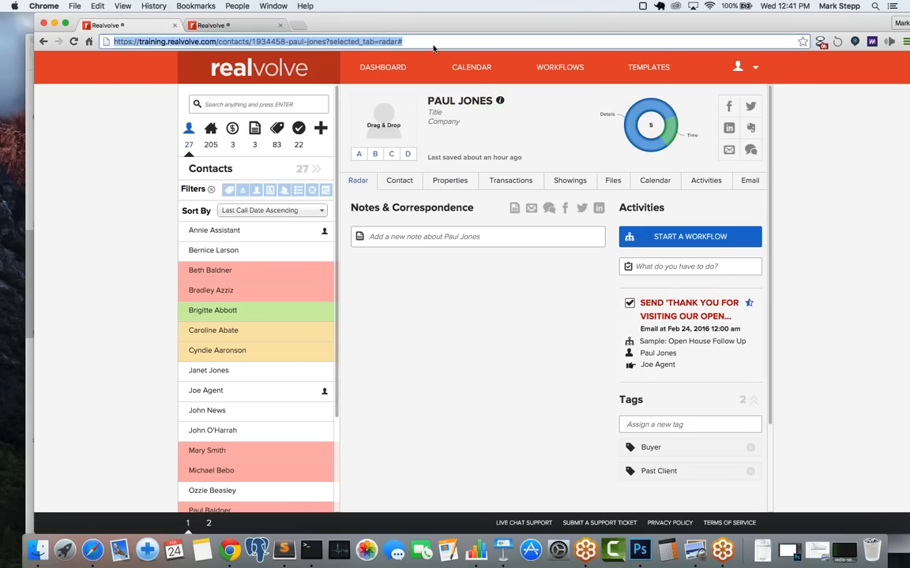
{"action": "key", "text": "Return"}
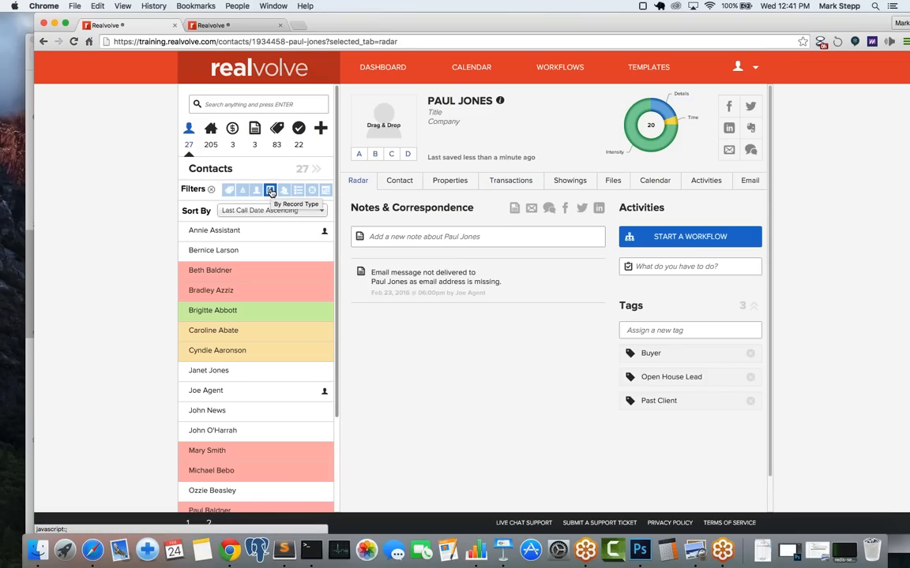
Step: Filter contacts by the Open House Lead tag, expand to the full table, and select both
{"action": "left_click", "coordinate": [228, 191]}
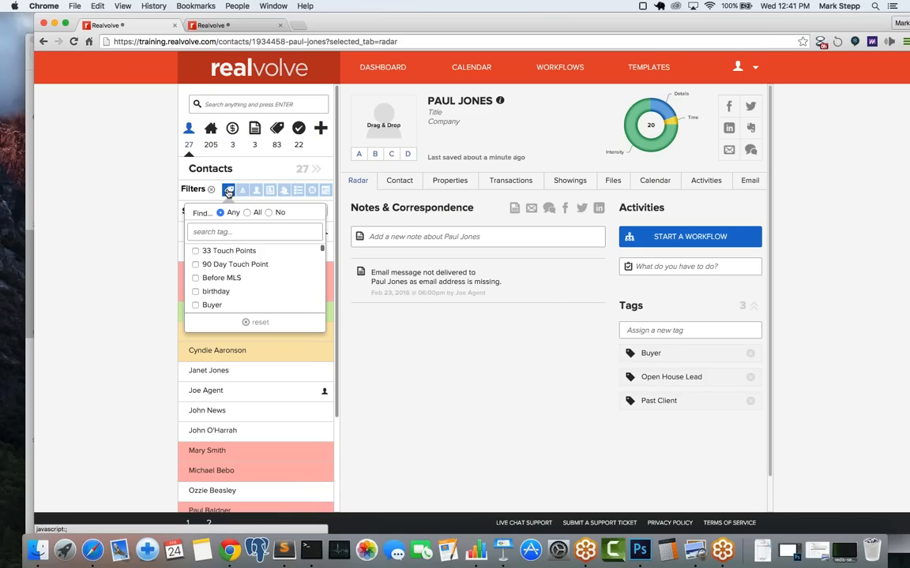
{"action": "left_click", "coordinate": [223, 231]}
{"action": "type", "text": "open"}
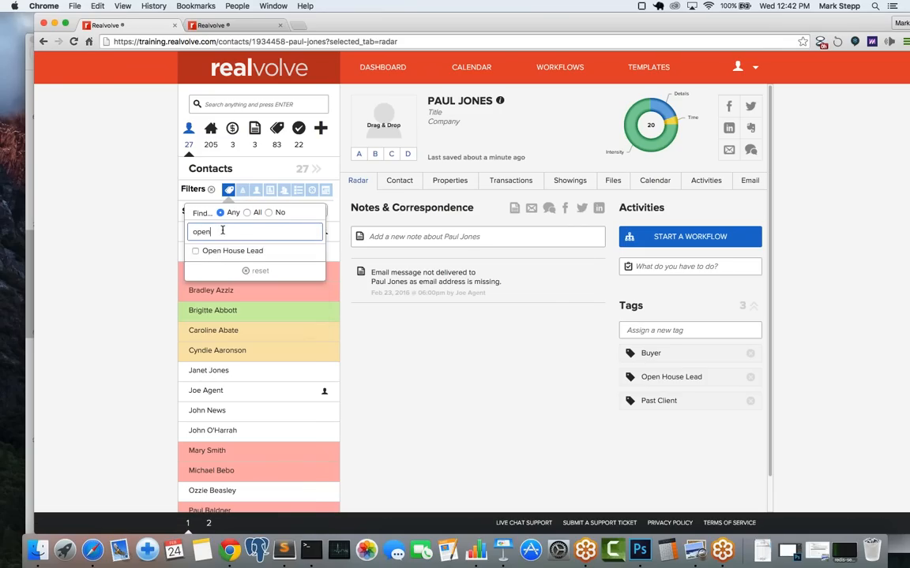
{"action": "left_click", "coordinate": [196, 252]}
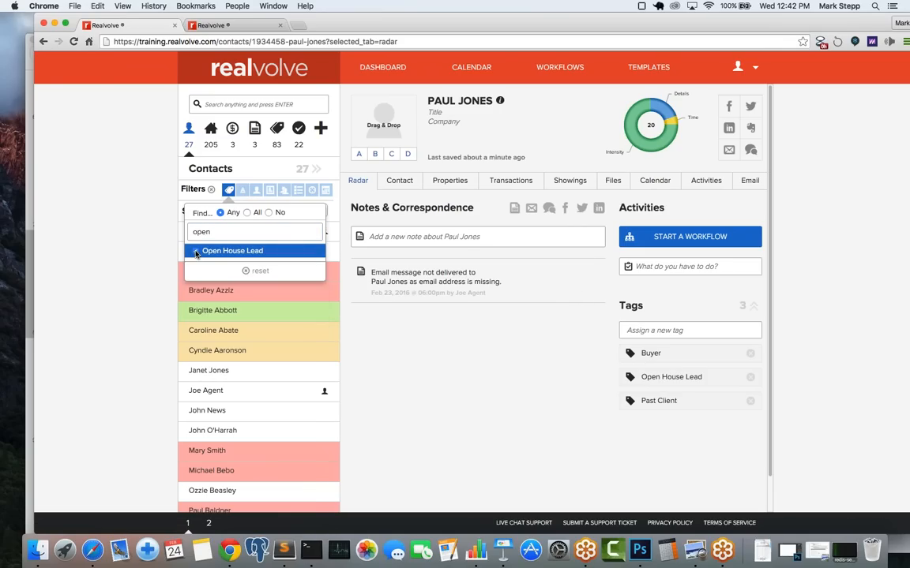
{"action": "left_click", "coordinate": [152, 244]}
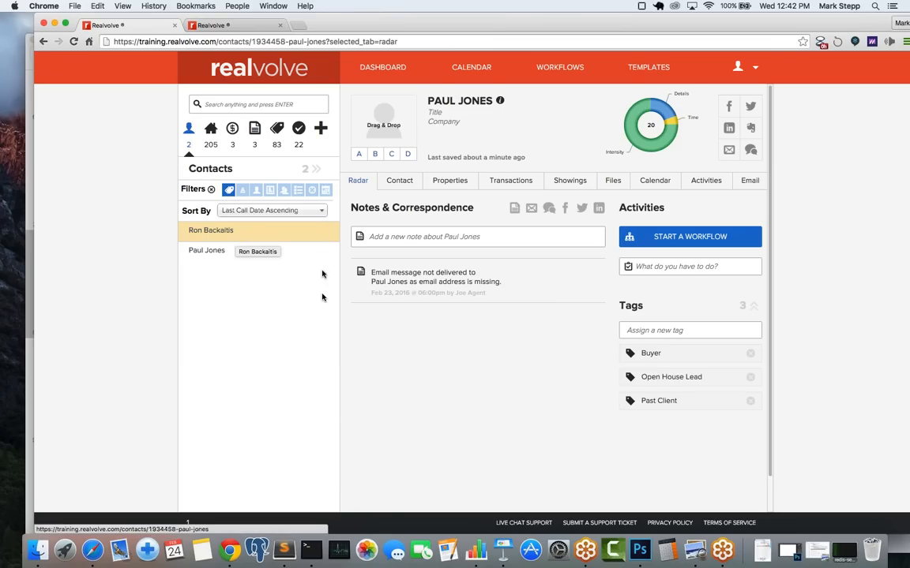
{"action": "left_click", "coordinate": [314, 171]}
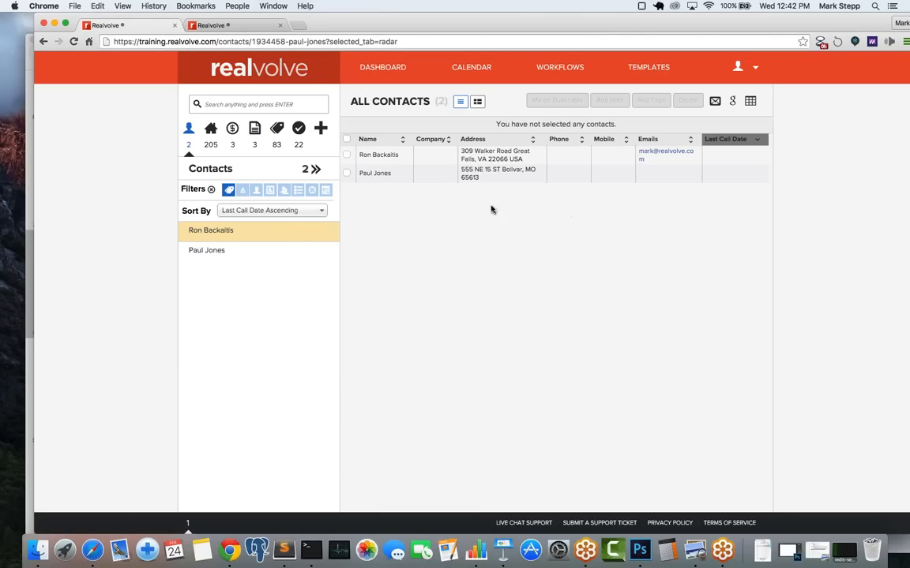
{"action": "left_click", "coordinate": [347, 140]}
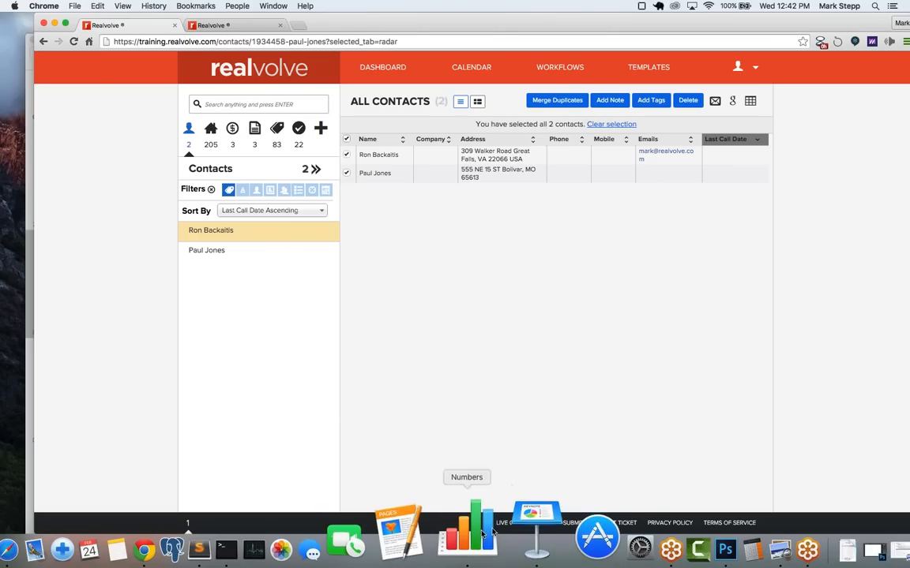
Step: In Keynote, advance past the Open House Follow-Up slides to the New Listing (Property) slide
{"action": "left_click", "coordinate": [505, 513]}
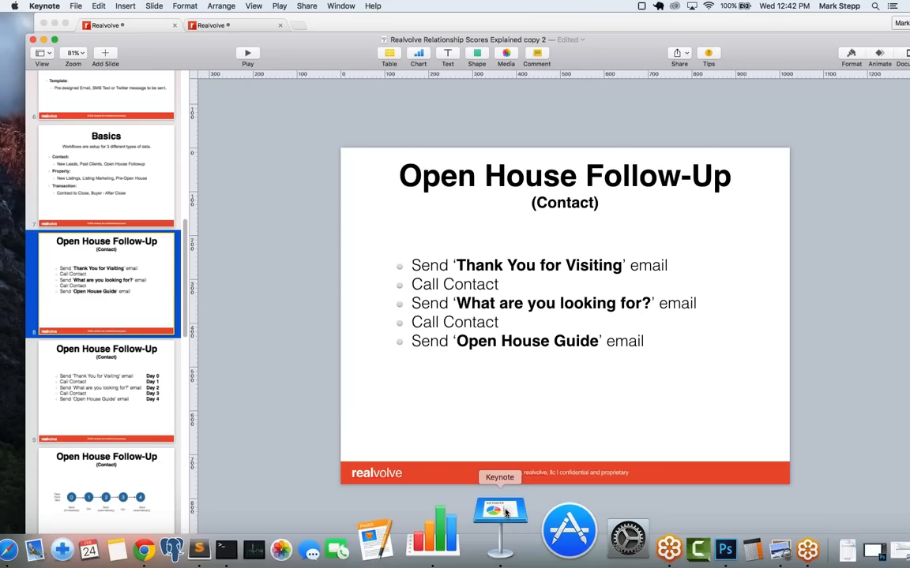
{"action": "key", "text": "Down"}
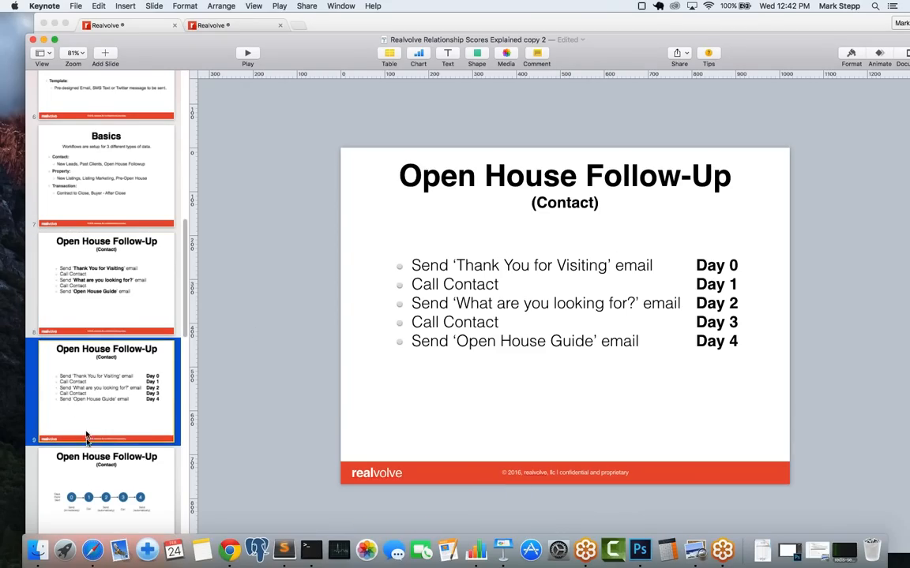
{"action": "key", "text": "Down"}
{"action": "scroll", "coordinate": [179, 395], "scroll_direction": "down", "scroll_amount": 10}
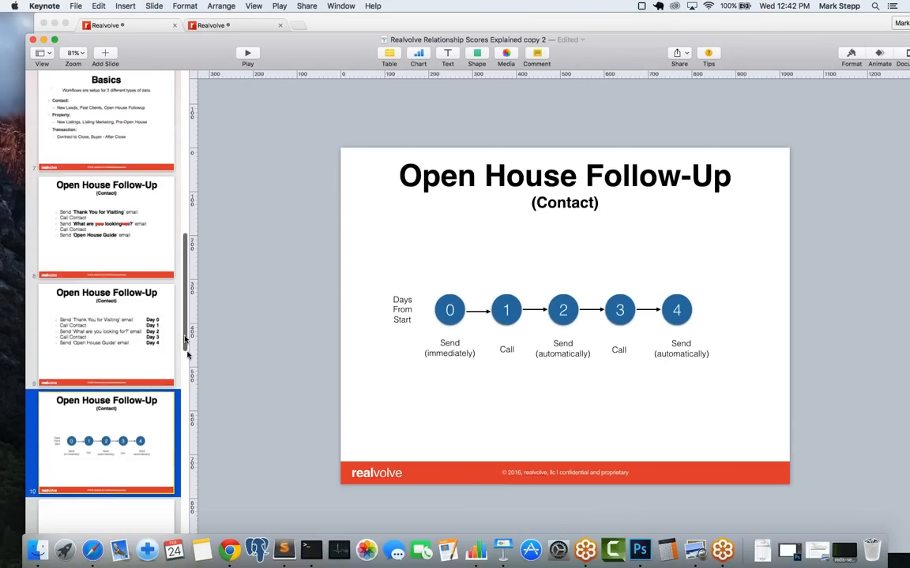
{"action": "left_click", "coordinate": [114, 289]}
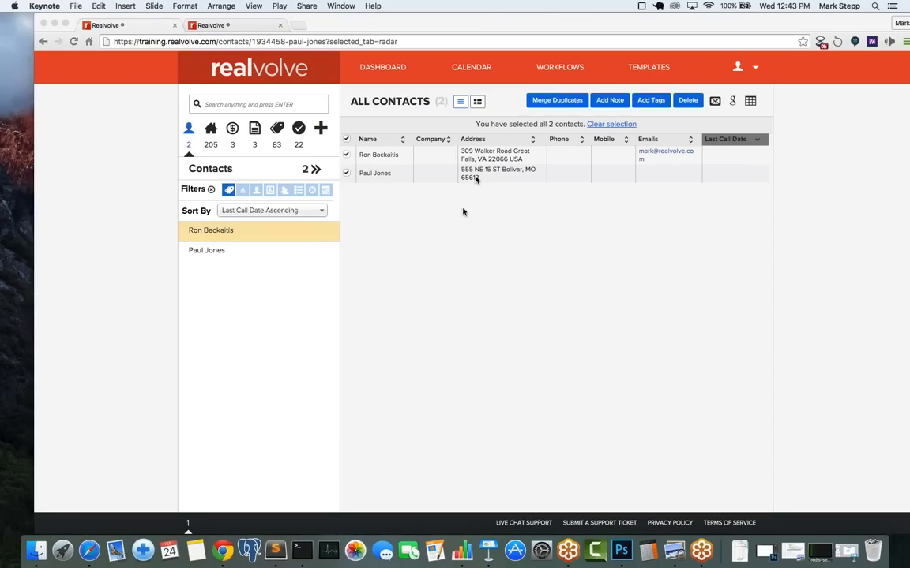
Step: Start a new workflow titled 'Sample: New Listing'
{"action": "left_click", "coordinate": [580, 71]}
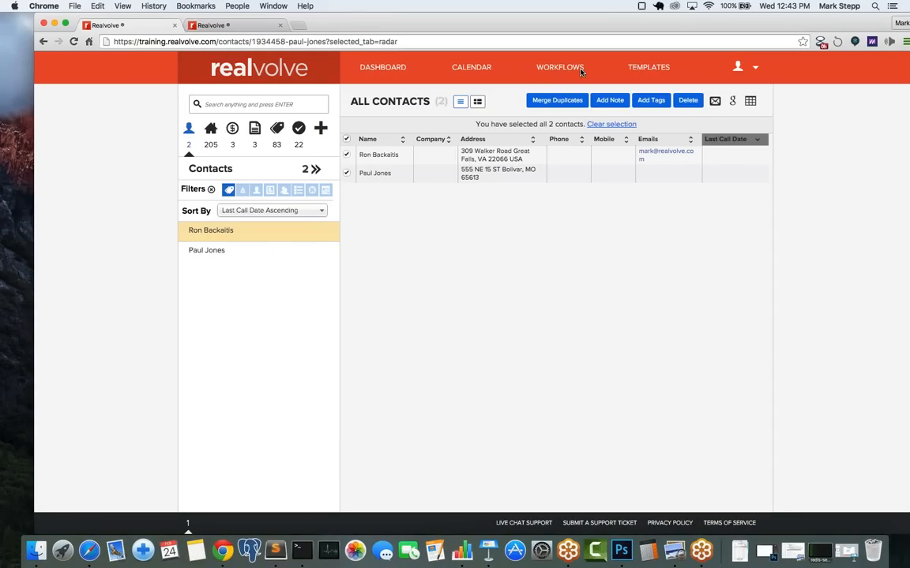
{"action": "left_click", "coordinate": [551, 70]}
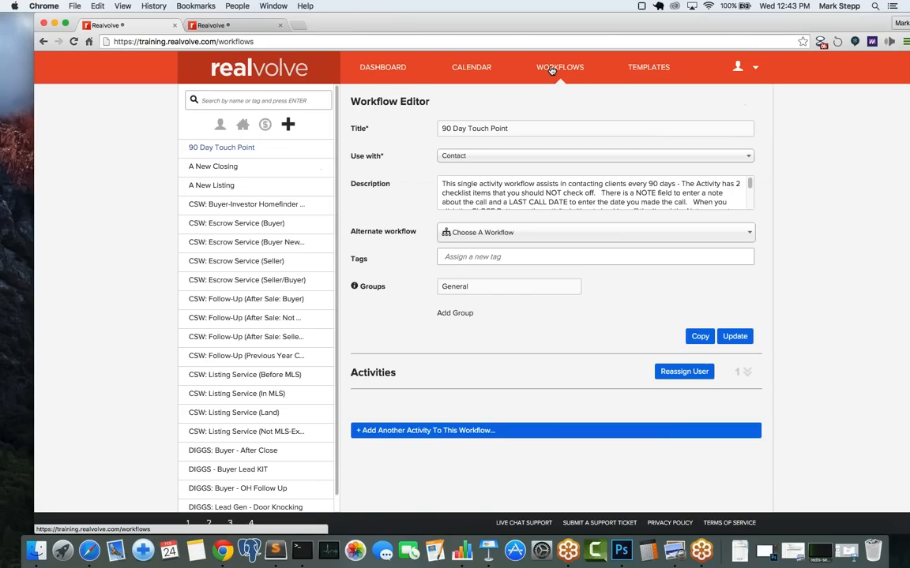
{"action": "left_click", "coordinate": [289, 125]}
{"action": "left_click", "coordinate": [278, 210]}
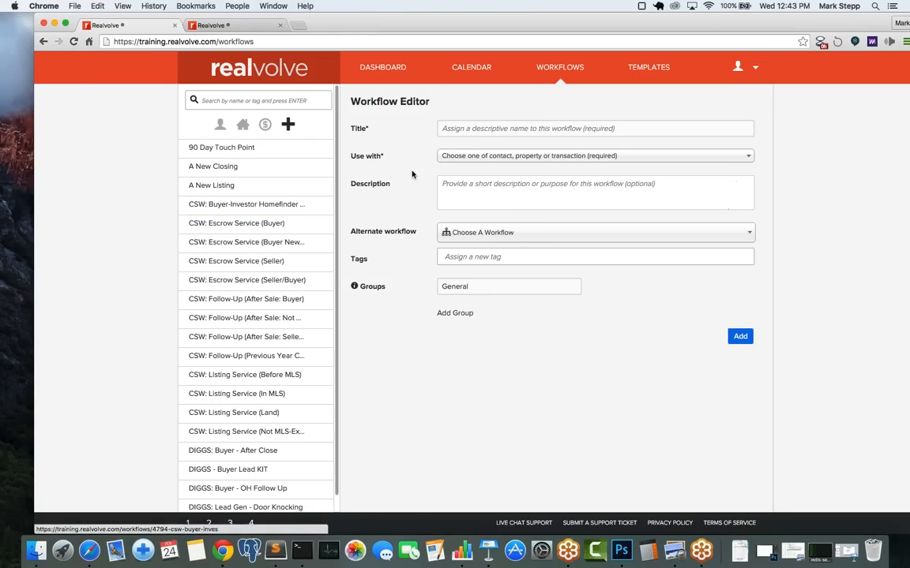
{"action": "left_click", "coordinate": [472, 127]}
{"action": "type", "text": "Sample"}
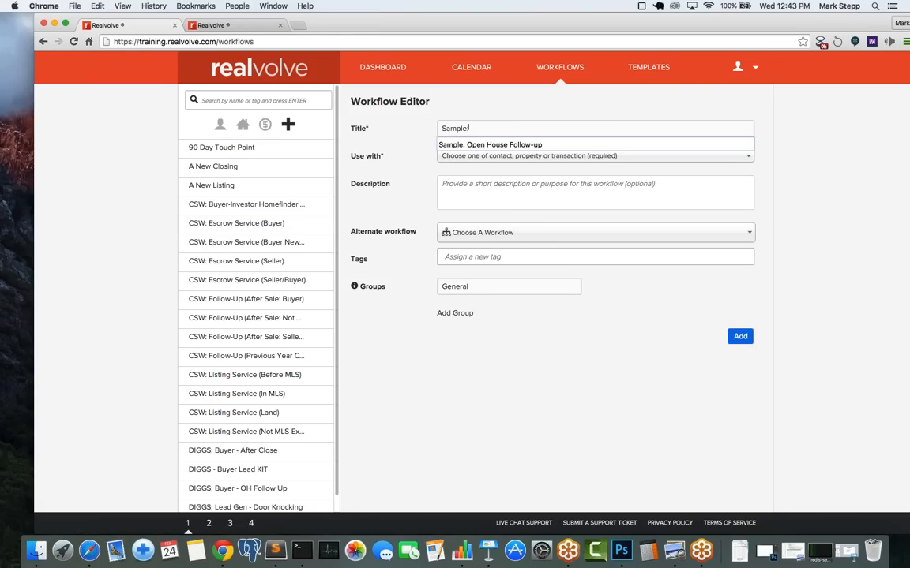
{"action": "type", "text": ": New Listing"}
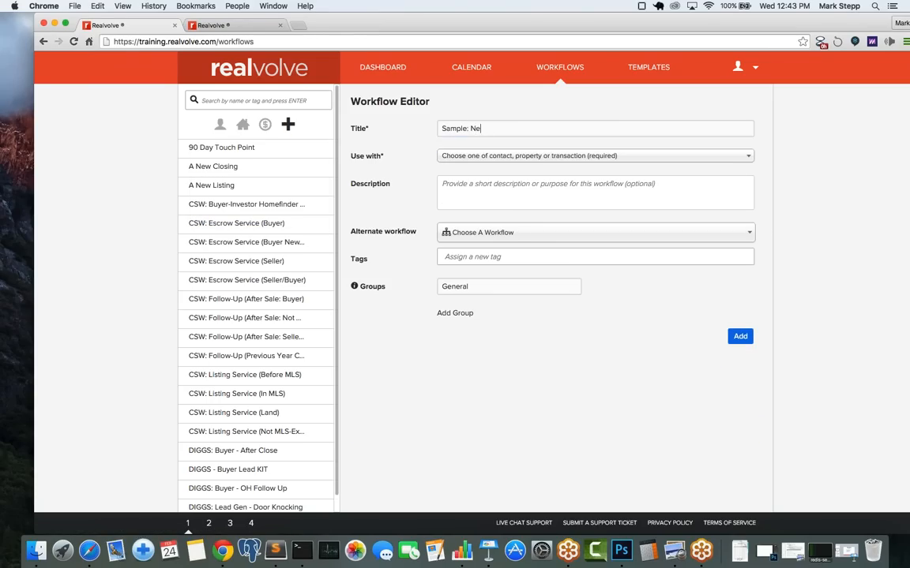
Step: Make it a Property workflow with an added 'Photographer' group and save it
{"action": "left_click", "coordinate": [465, 158]}
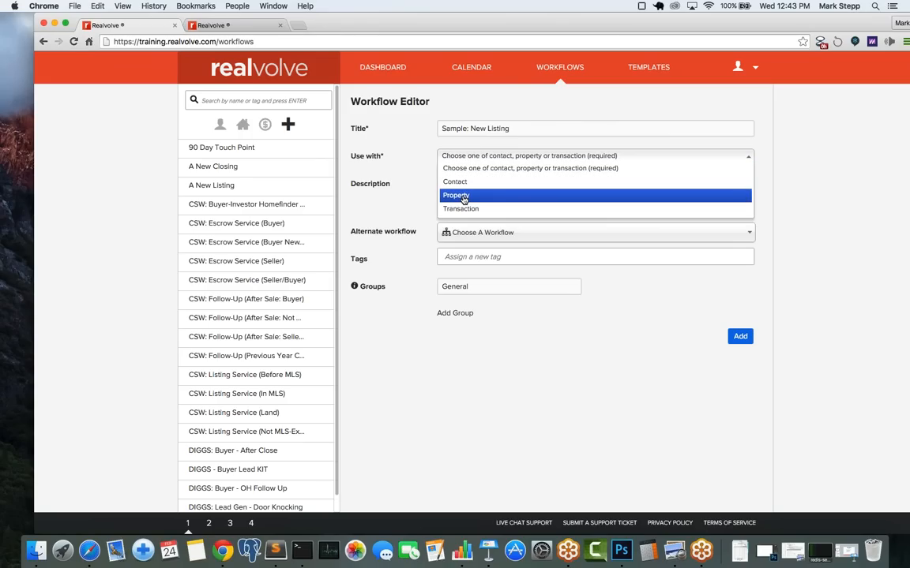
{"action": "left_click", "coordinate": [464, 197]}
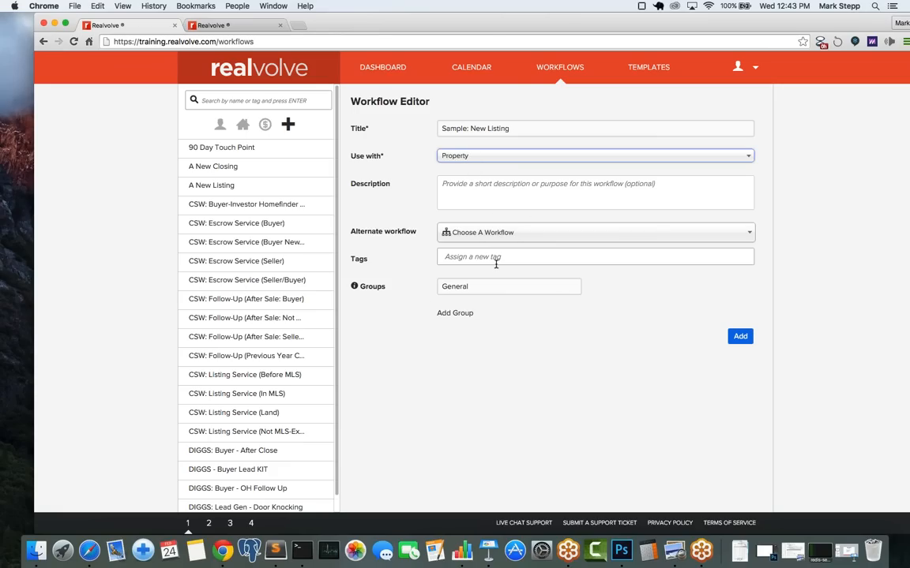
{"action": "left_click", "coordinate": [444, 313]}
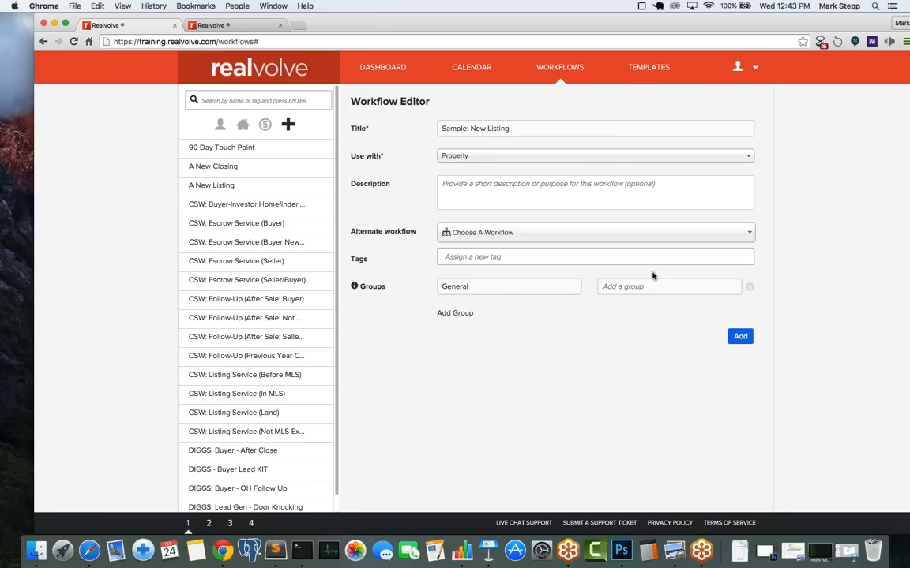
{"action": "type", "text": "Photographer"}
{"action": "left_click", "coordinate": [740, 338]}
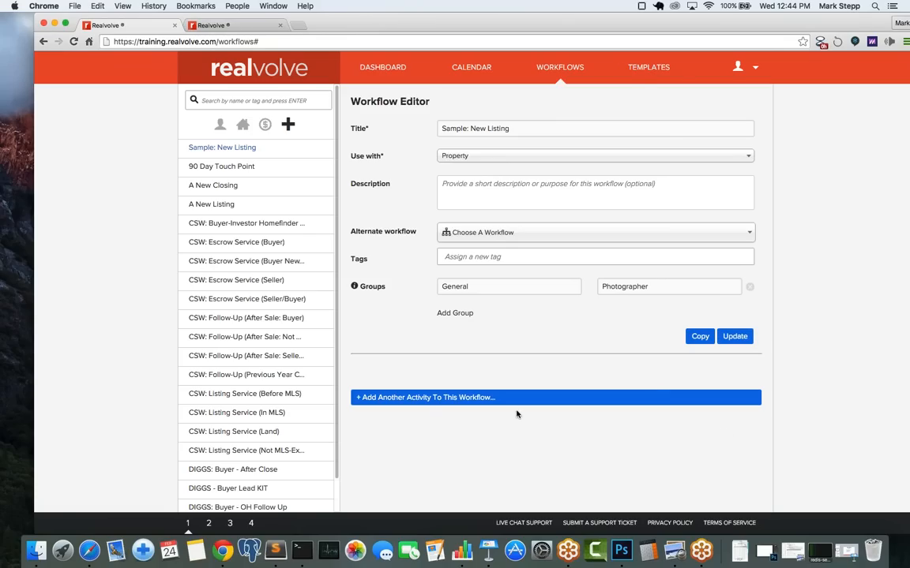
Step: Open a blank activity form for the workflow, then bring Keynote forward
{"action": "left_click", "coordinate": [441, 398]}
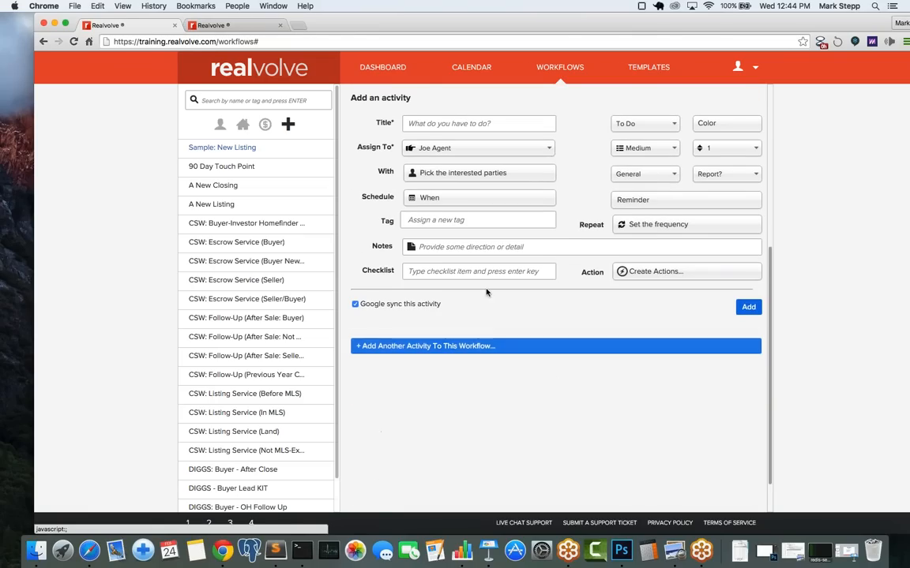
{"action": "left_click", "coordinate": [433, 124]}
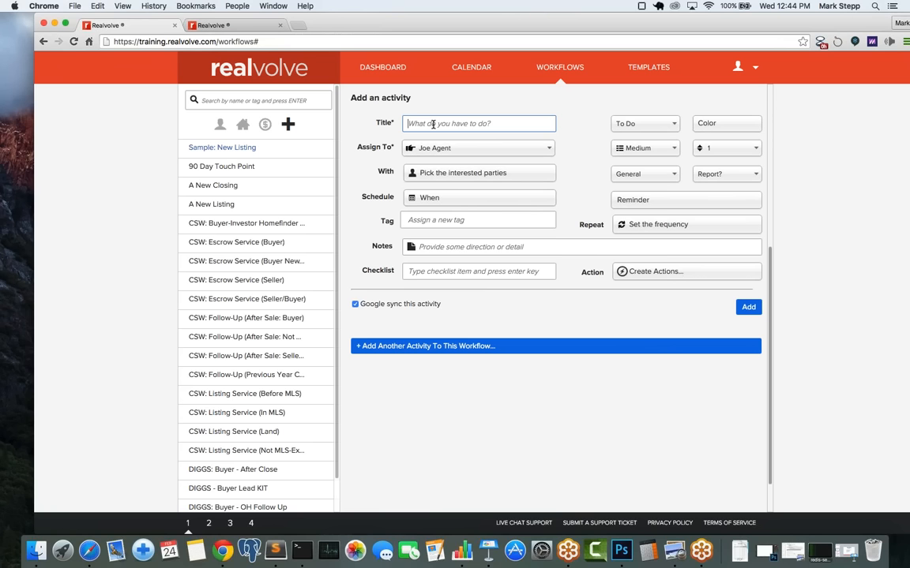
{"action": "left_click", "coordinate": [485, 528]}
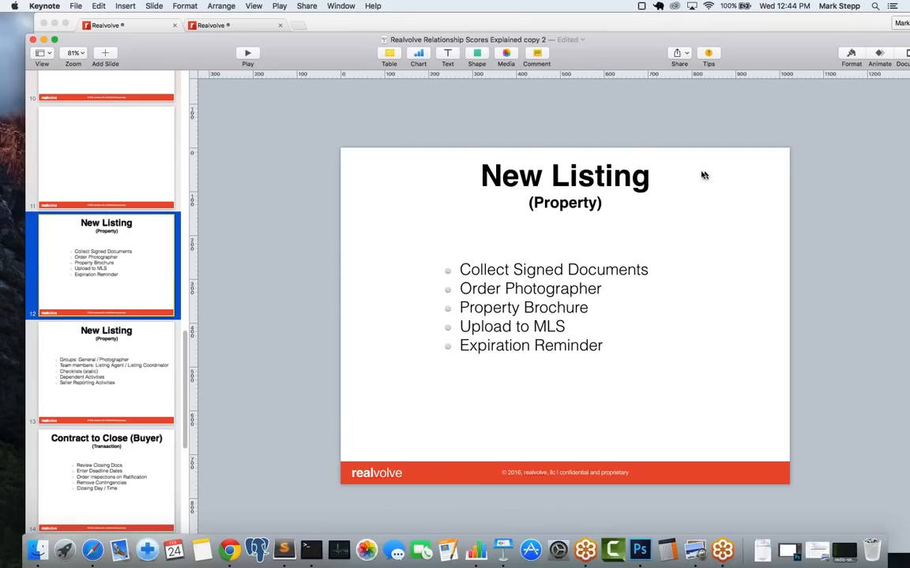
Step: Review the New Listing slide's five activities in Keynote, then minimize the presentation
{"action": "left_click", "coordinate": [468, 537]}
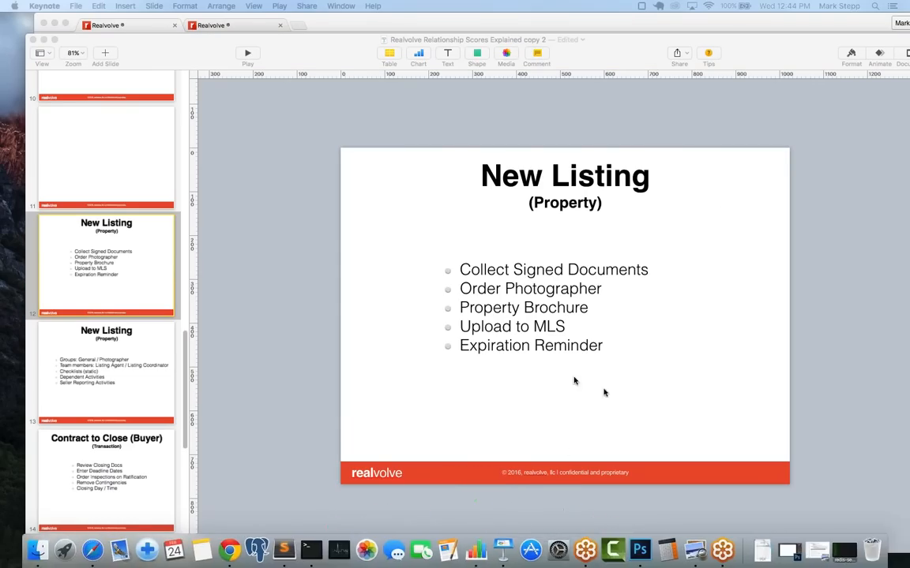
{"action": "left_click", "coordinate": [498, 525]}
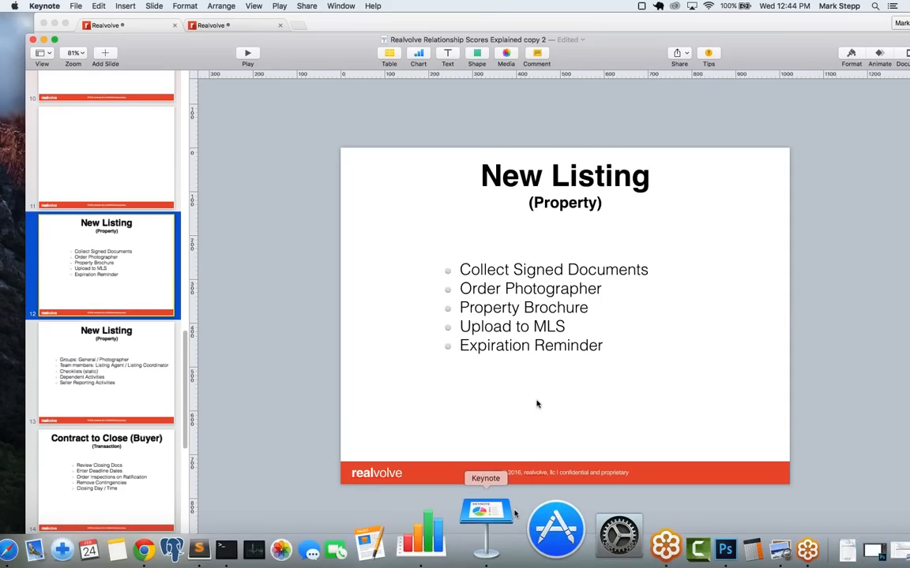
{"action": "left_click", "coordinate": [45, 40]}
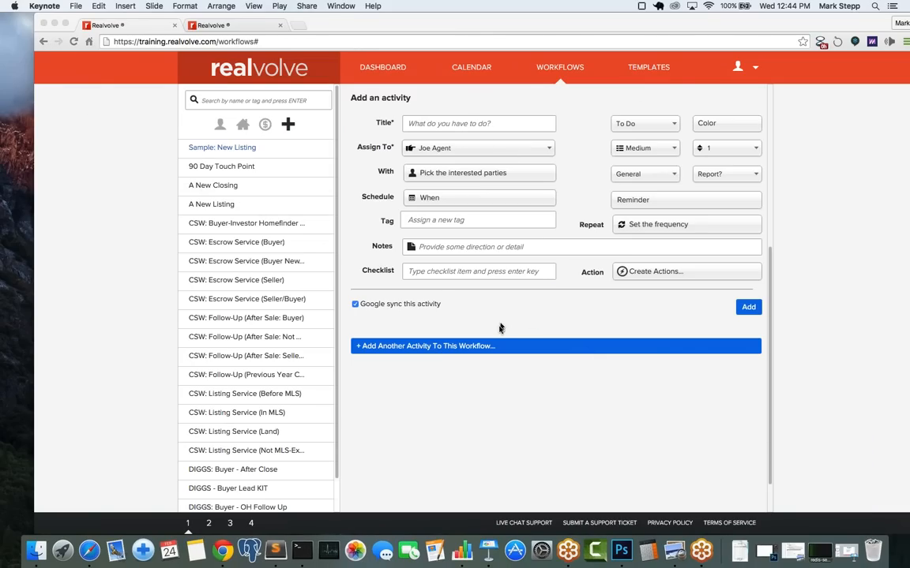
Step: Title the activity 'Collect Signed Documents' and assign it to the Listing Agent
{"action": "left_click", "coordinate": [454, 126]}
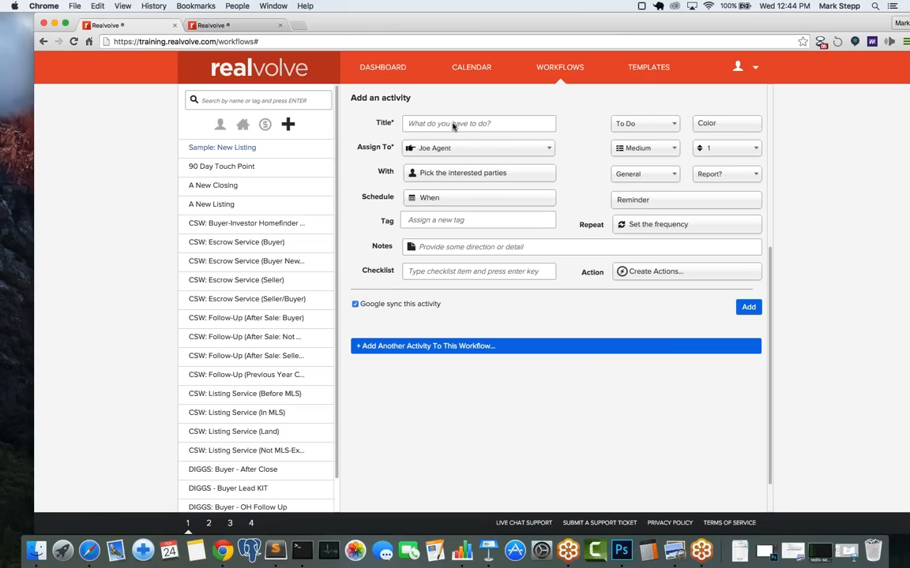
{"action": "type", "text": "C"}
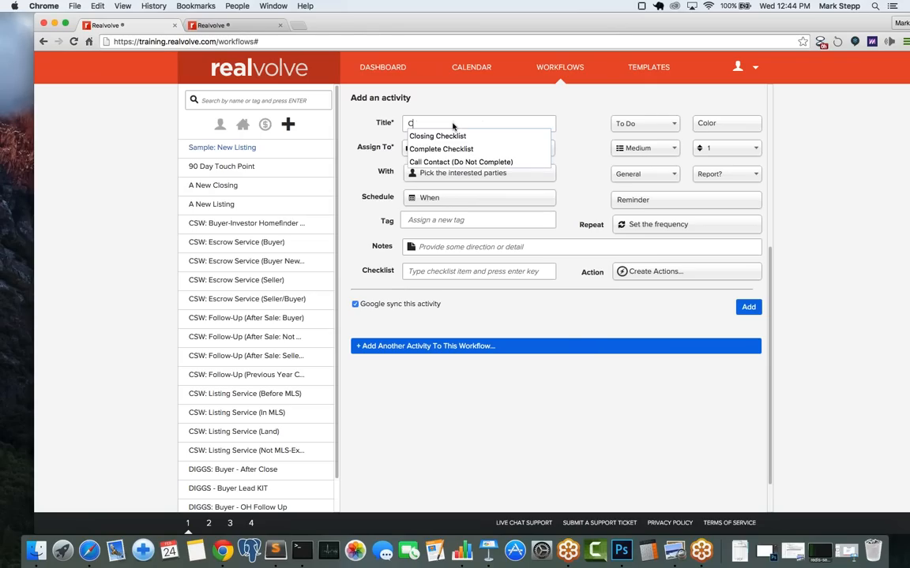
{"action": "type", "text": "olle"}
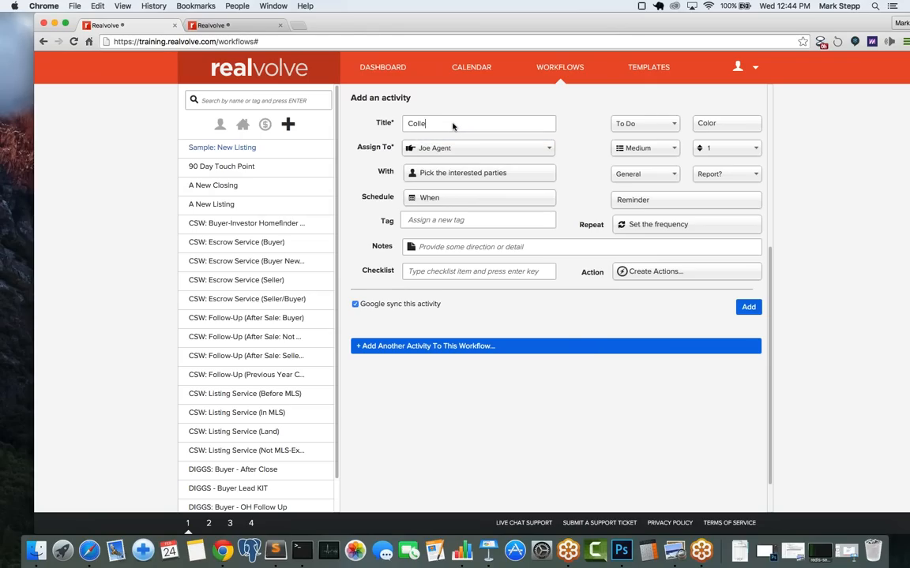
{"action": "type", "text": "ct Signed Documents"}
{"action": "left_click", "coordinate": [487, 152]}
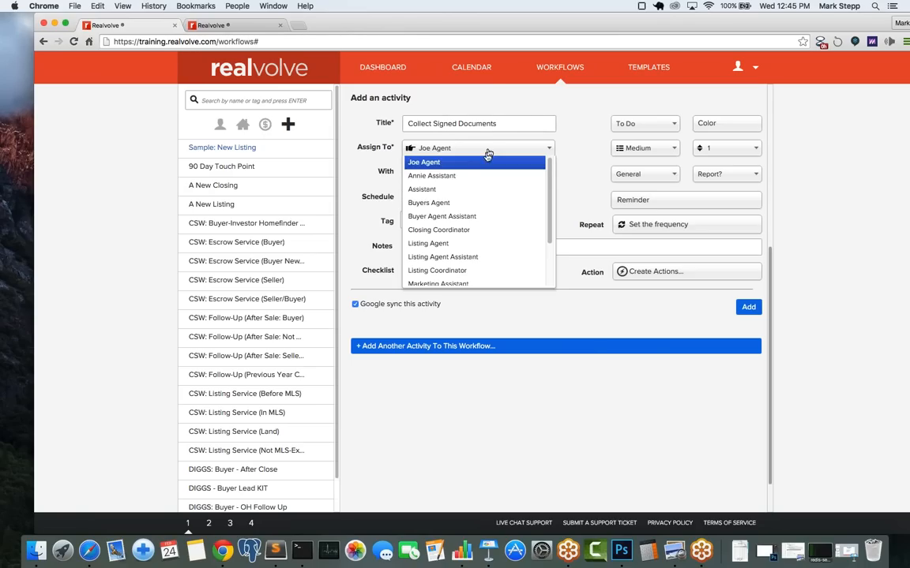
{"action": "left_click_drag", "start_coordinate": [551, 189], "coordinate": [551, 213]}
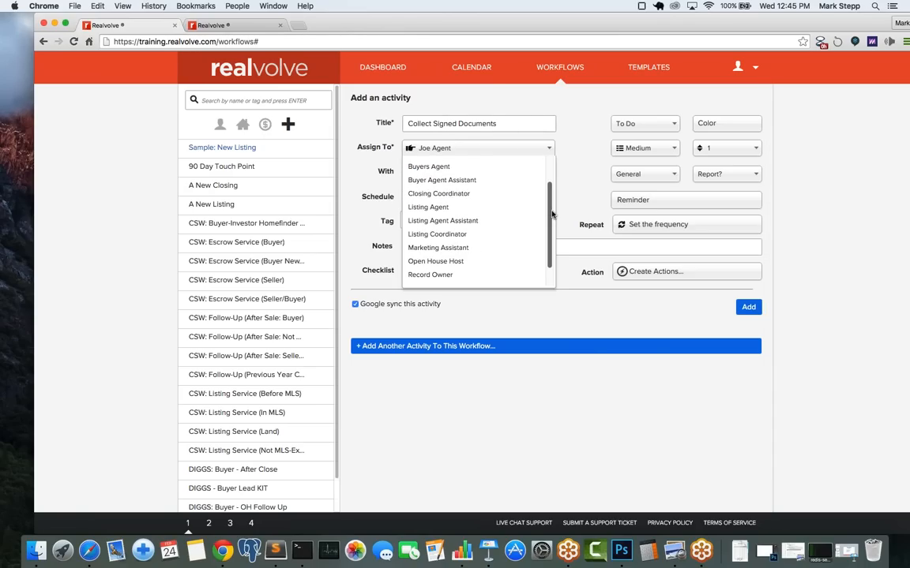
{"action": "left_click", "coordinate": [478, 209]}
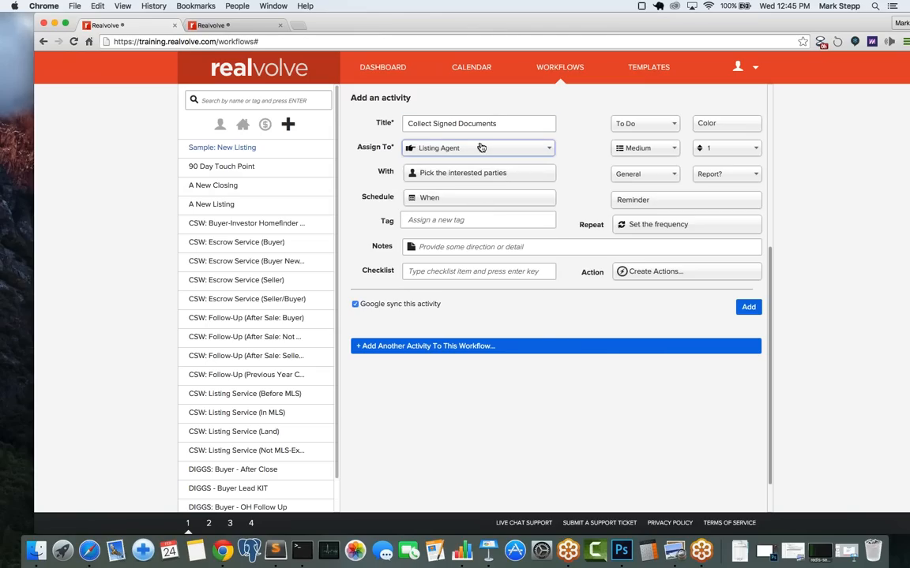
Step: Involve party members Seller and Seller 2 in the activity
{"action": "left_click", "coordinate": [441, 175]}
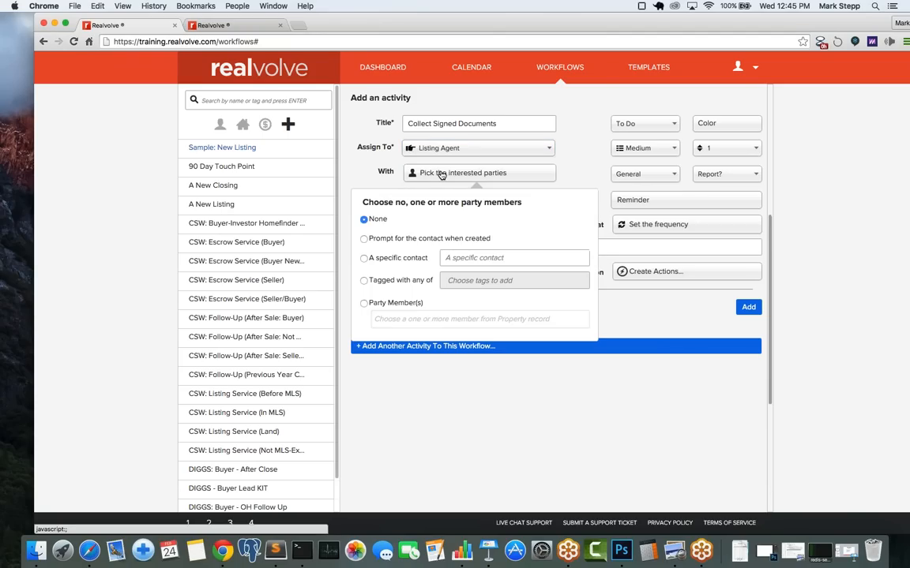
{"action": "left_click", "coordinate": [365, 304]}
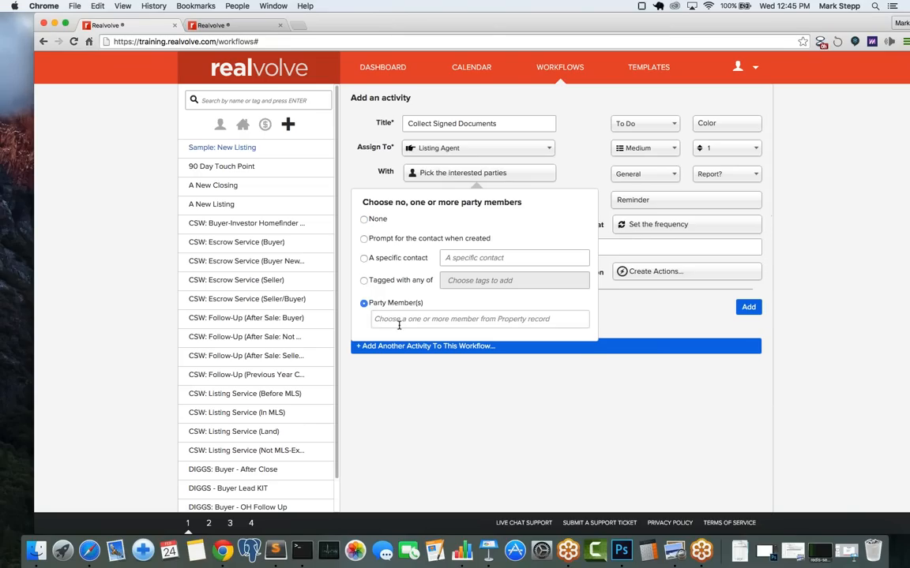
{"action": "left_click", "coordinate": [399, 320]}
{"action": "type", "text": "sel"}
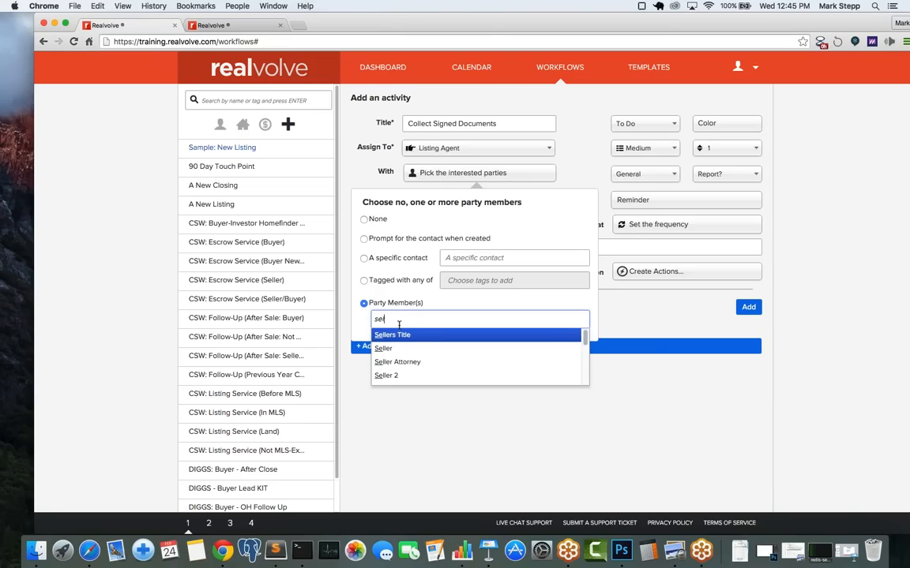
{"action": "key", "text": "Down"}
{"action": "key", "text": "Return"}
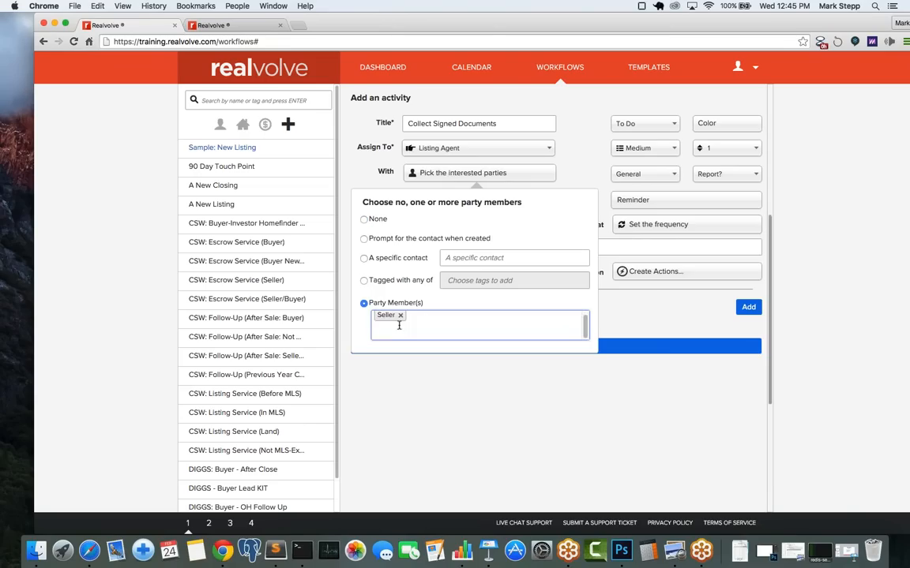
{"action": "type", "text": "sell"}
{"action": "key", "text": "Down"}
{"action": "key", "text": "Down"}
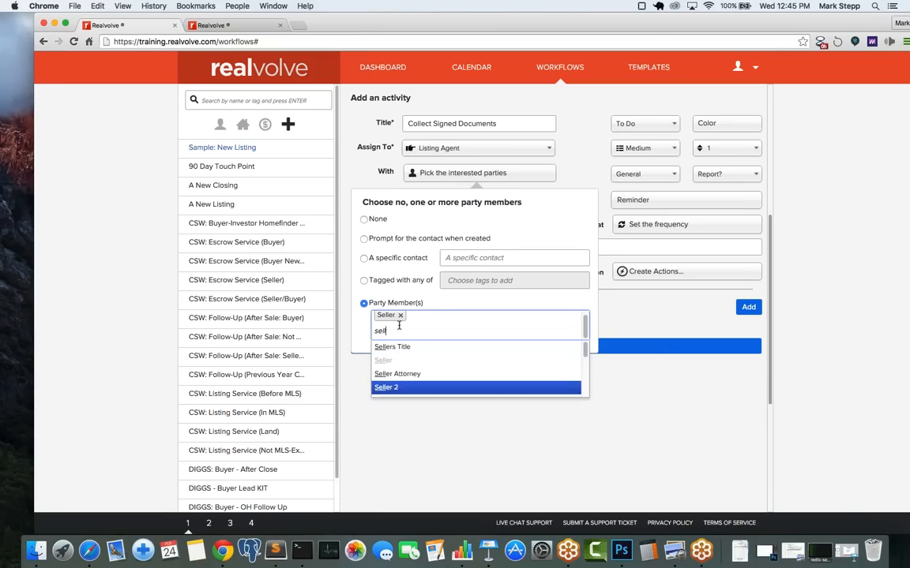
{"action": "key", "text": "Return"}
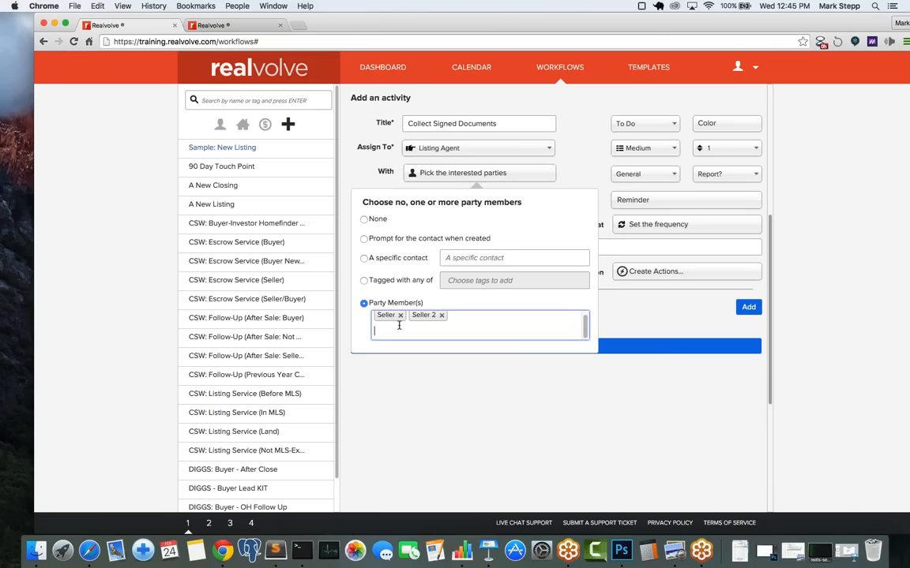
{"action": "left_click", "coordinate": [569, 170]}
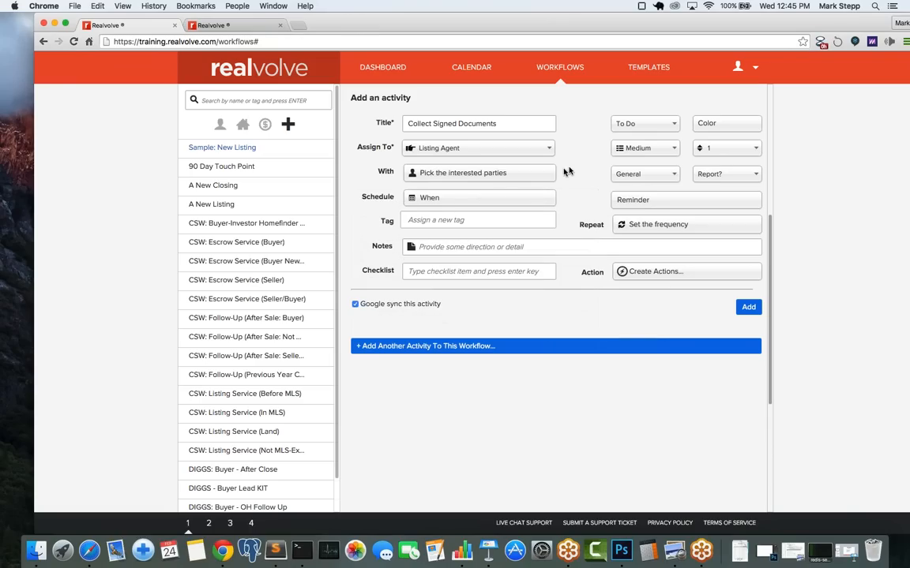
Step: Set the due date to a computed date of 0 Days After the Listing Date
{"action": "left_click", "coordinate": [440, 203]}
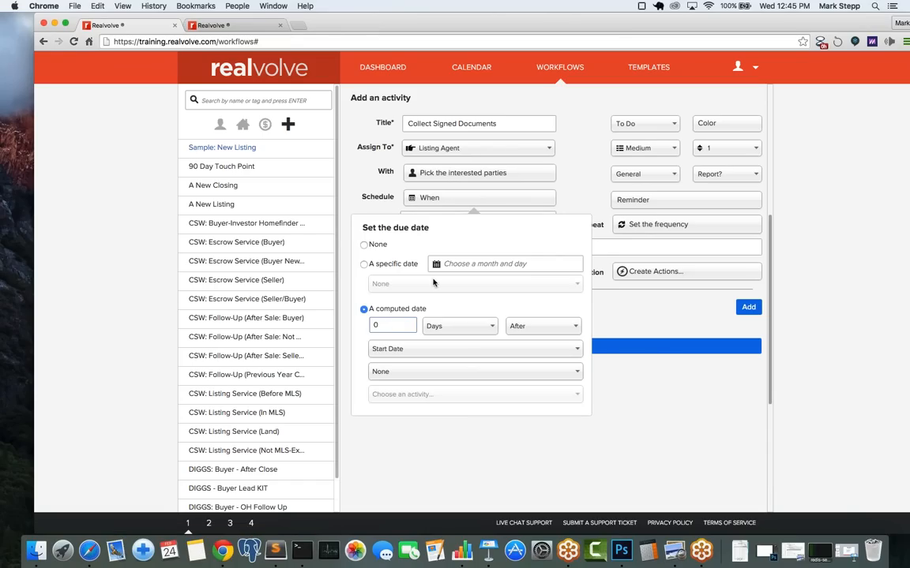
{"action": "left_click", "coordinate": [379, 326]}
{"action": "left_click", "coordinate": [419, 352]}
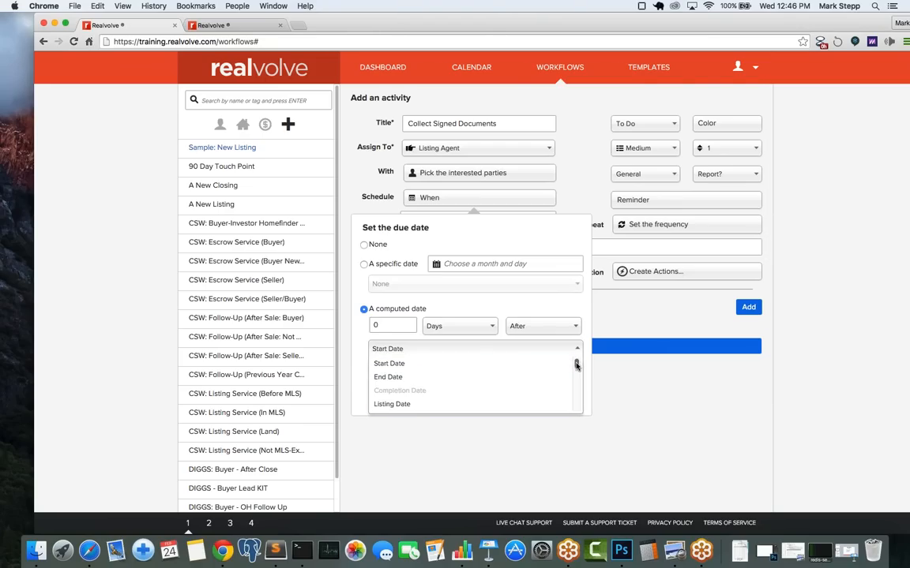
{"action": "scroll", "coordinate": [575, 368], "scroll_direction": "down", "scroll_amount": 3}
{"action": "scroll", "coordinate": [575, 368], "scroll_direction": "up", "scroll_amount": 2}
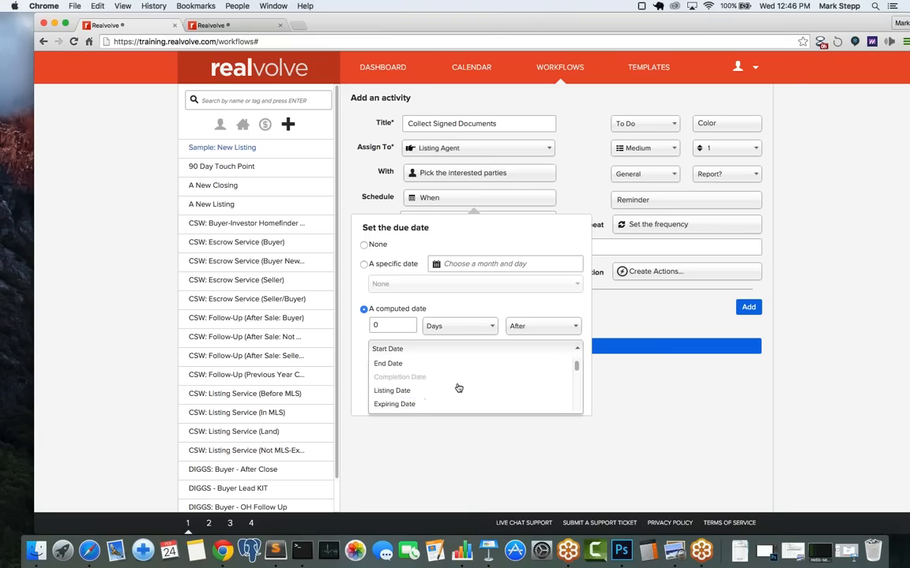
{"action": "left_click", "coordinate": [420, 392]}
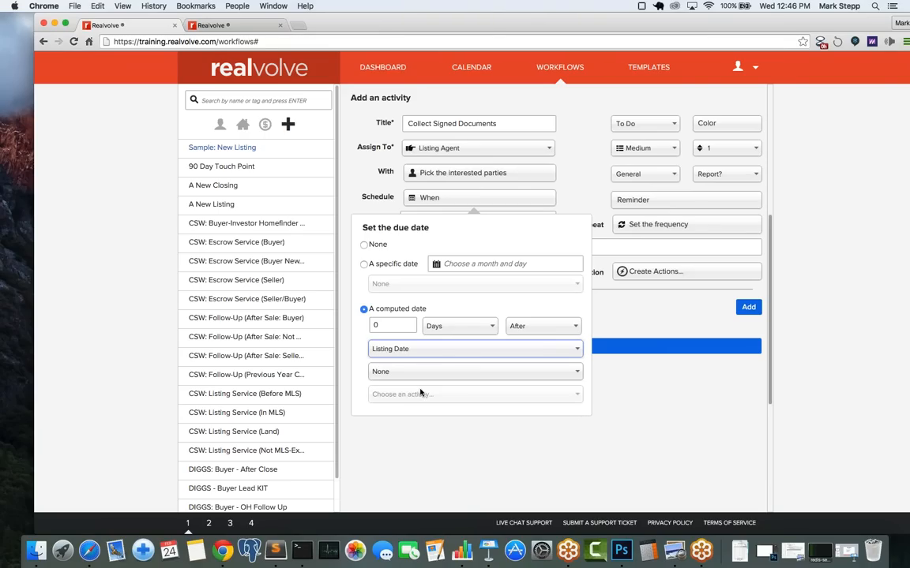
{"action": "left_click", "coordinate": [571, 195]}
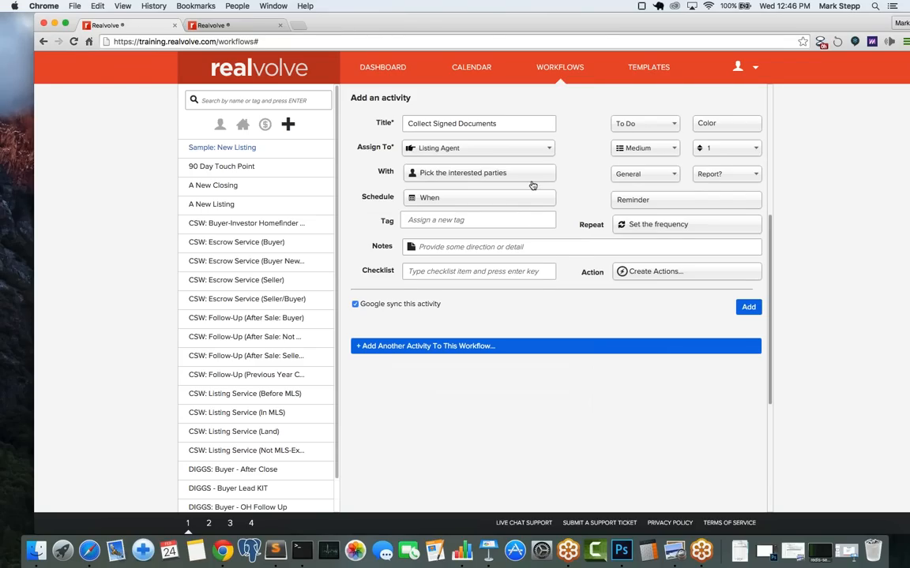
Step: Add the checklist items 'Listing Contract' and 'Disclosure of Agency' to Collect Signed Documents
{"action": "left_click", "coordinate": [430, 276]}
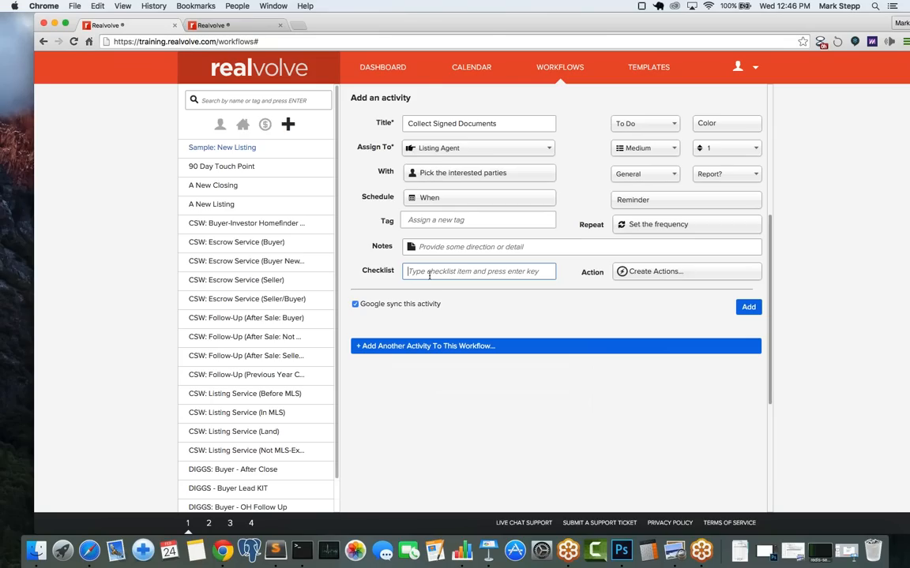
{"action": "type", "text": "Li"}
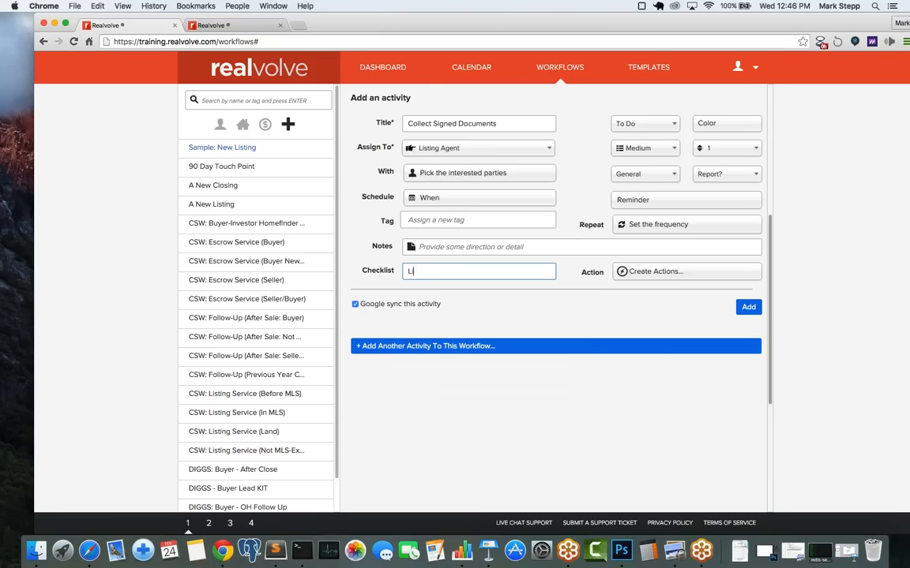
{"action": "type", "text": "sting Contract"}
{"action": "key", "text": "Return"}
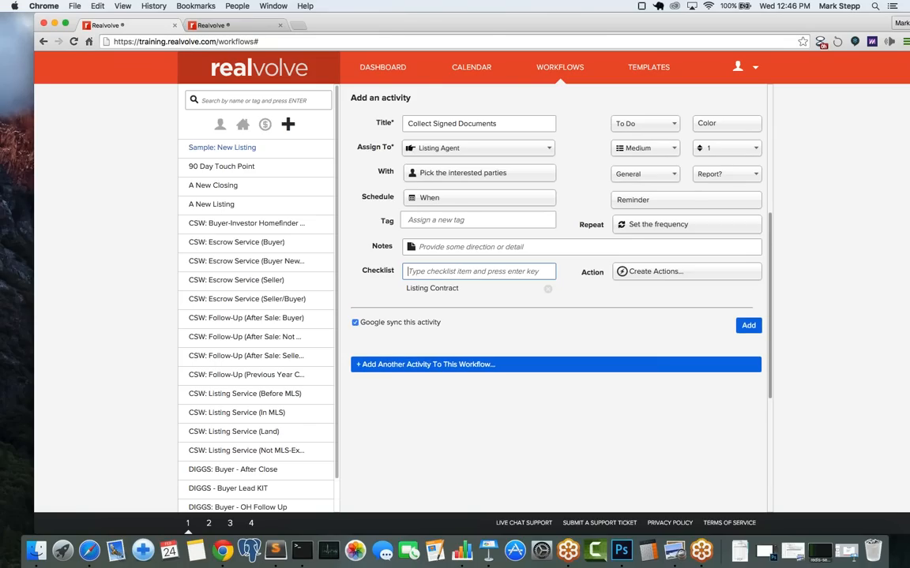
{"action": "type", "text": "D"}
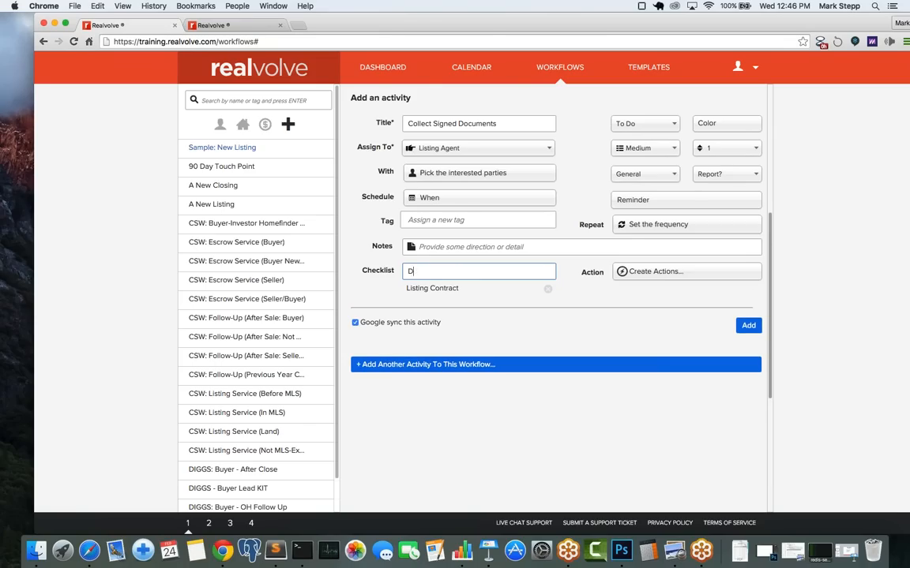
{"action": "type", "text": "isclosure of Agency"}
{"action": "key", "text": "Return"}
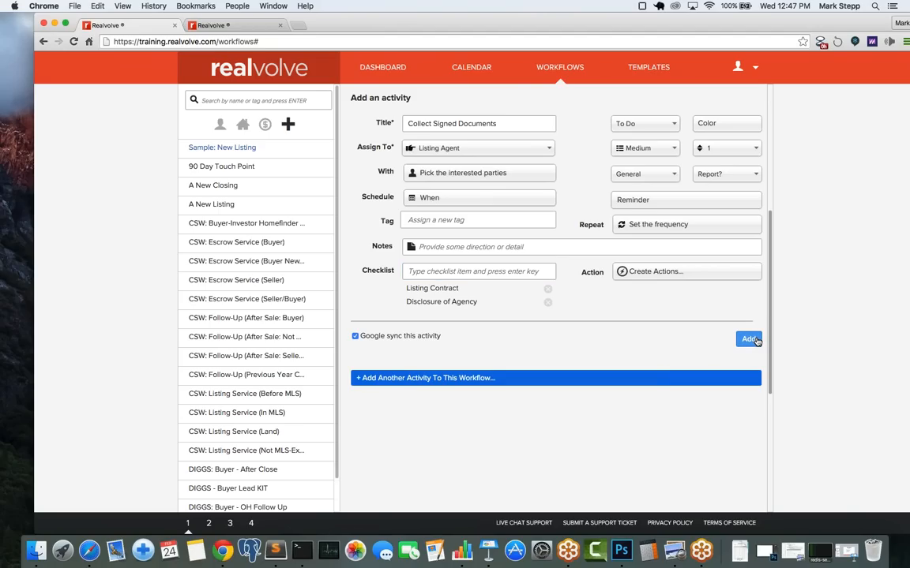
Step: Save Collect Signed Documents to the Sample: New Listing workflow's activities
{"action": "left_click", "coordinate": [747, 341]}
{"action": "left_click", "coordinate": [356, 337]}
{"action": "left_click", "coordinate": [751, 345]}
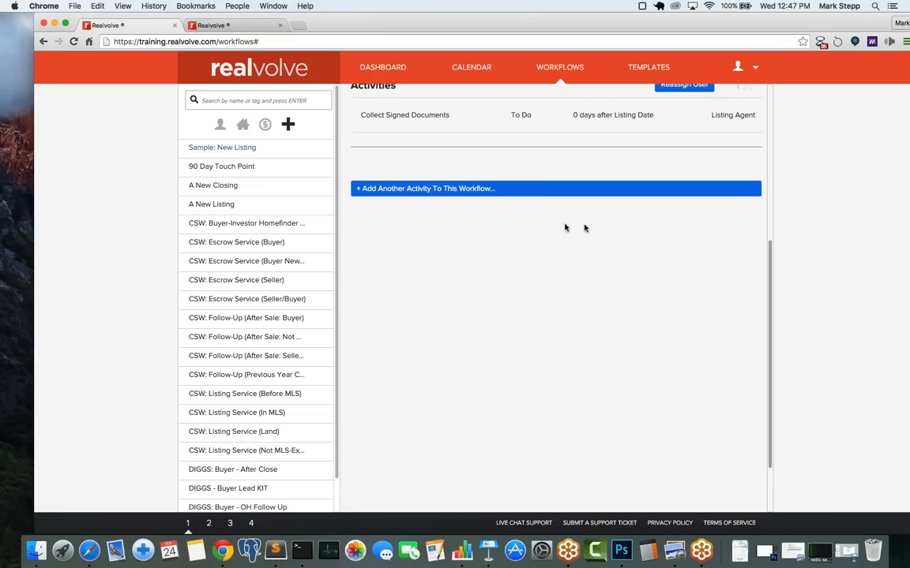
Step: Start another activity in the workflow, checking the slide of planned activities for reference
{"action": "left_click", "coordinate": [529, 192]}
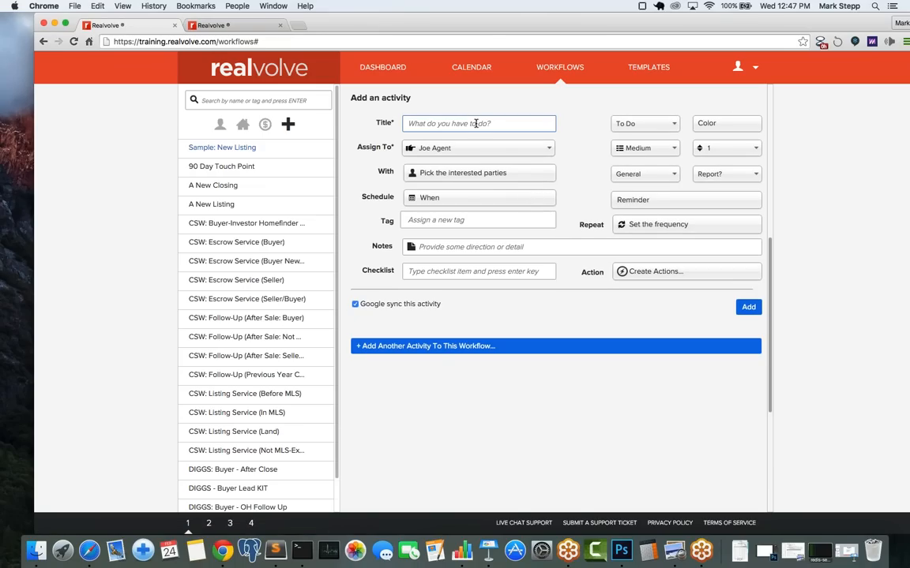
{"action": "left_click", "coordinate": [500, 548]}
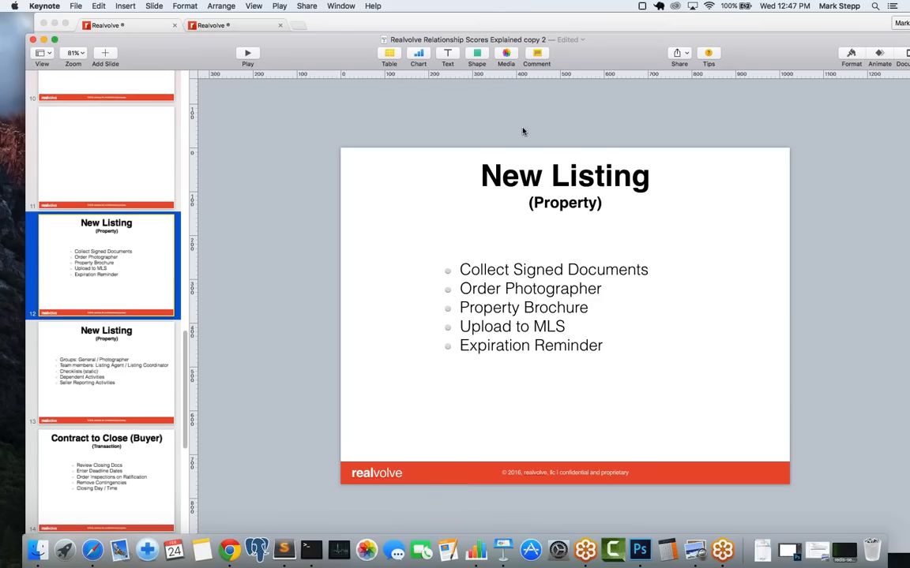
{"action": "left_click", "coordinate": [368, 26]}
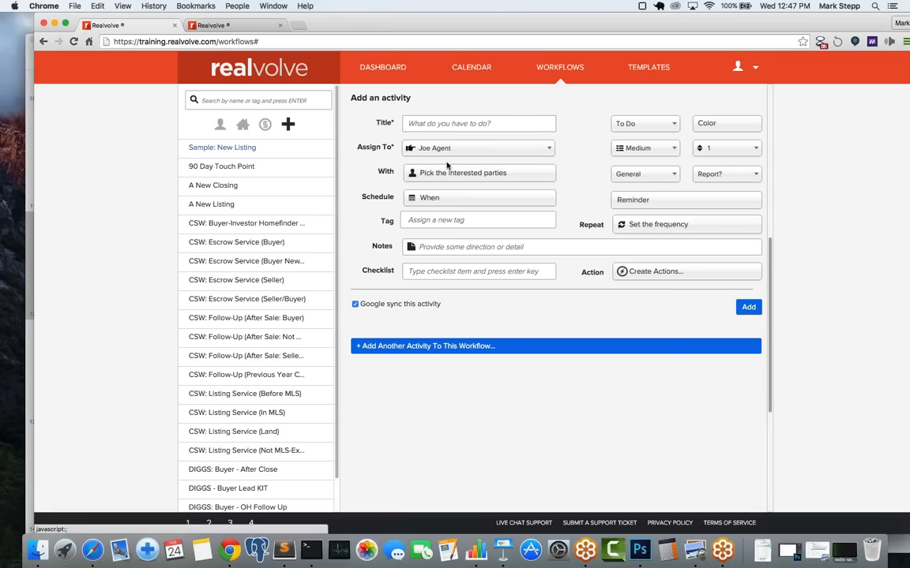
Step: Title the new activity 'Order Photographer' and assign it to the Listing Coordinator
{"action": "left_click", "coordinate": [446, 124]}
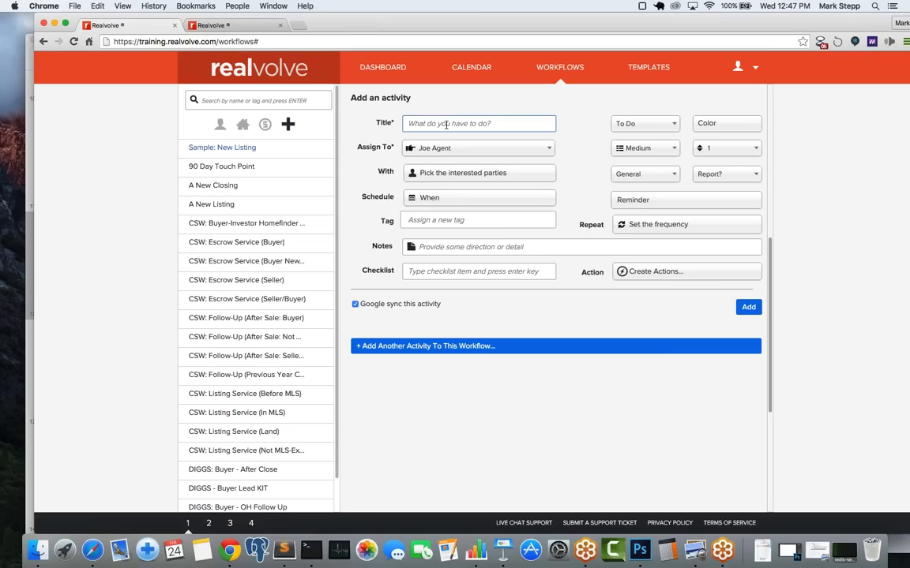
{"action": "type", "text": "Order Photographer"}
{"action": "key", "text": "Tab"}
{"action": "left_click", "coordinate": [446, 148]}
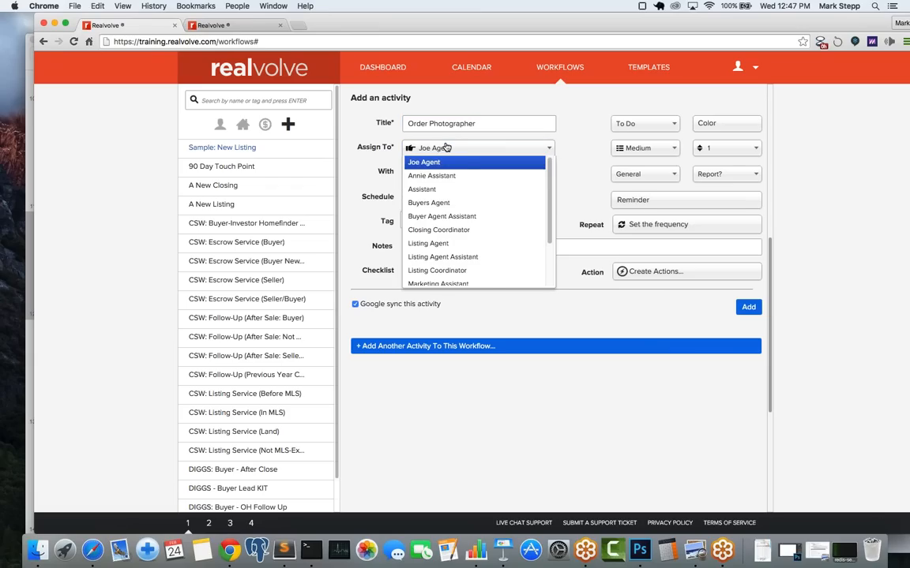
{"action": "left_click", "coordinate": [488, 272]}
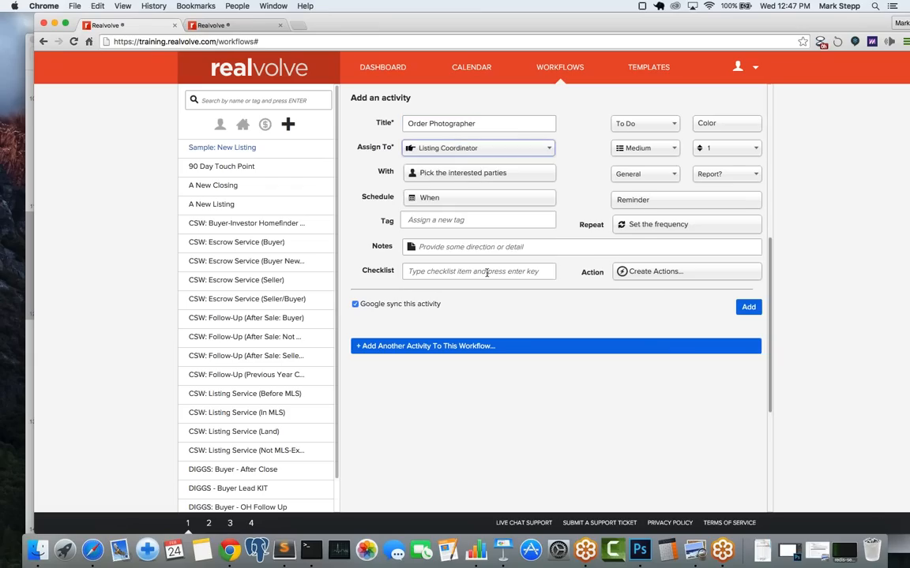
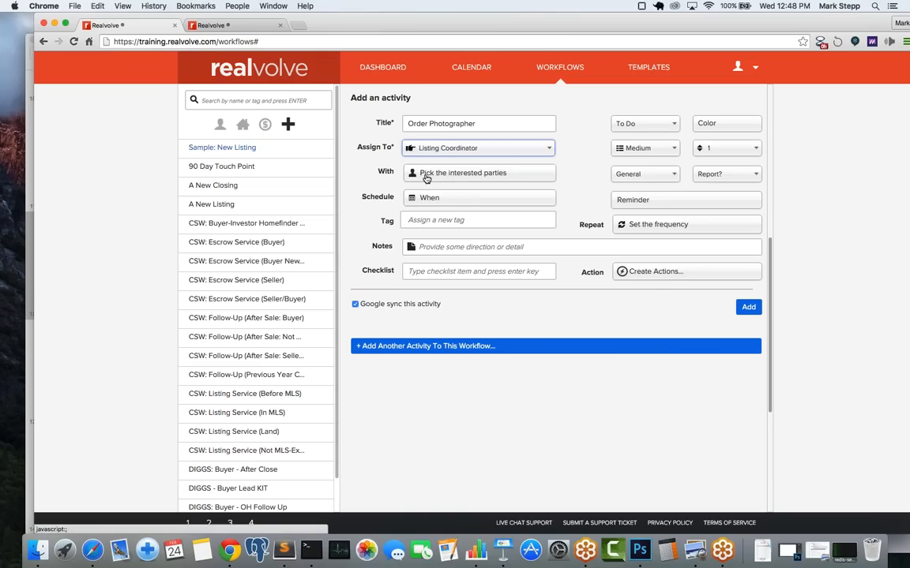
Step: Set the Order Photographer activity's interested parties to the Photographer party member role
{"action": "left_click", "coordinate": [448, 181]}
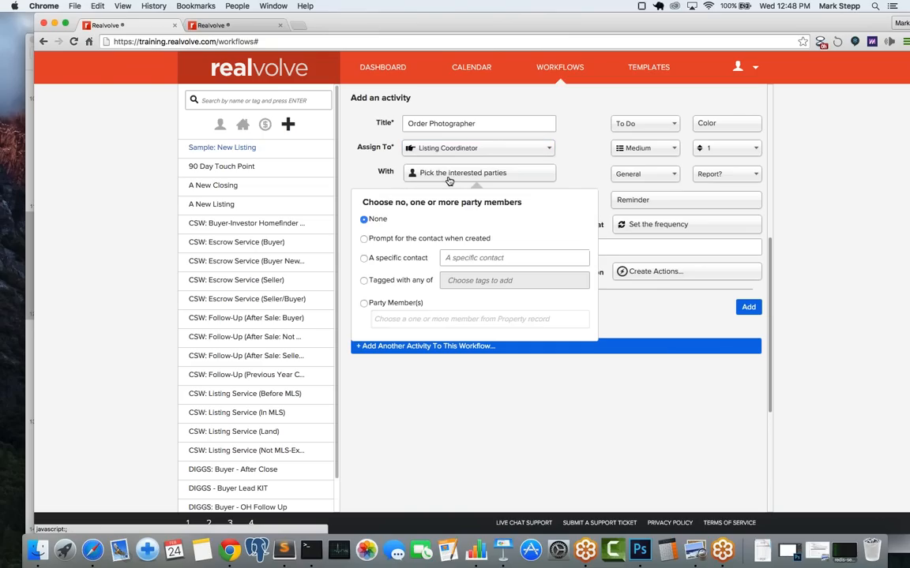
{"action": "left_click", "coordinate": [365, 304]}
{"action": "left_click", "coordinate": [396, 319]}
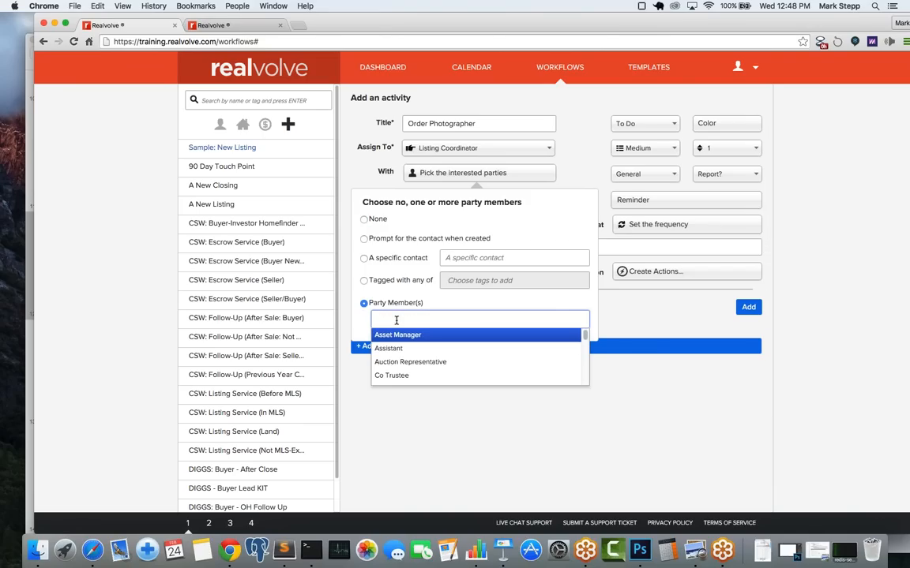
{"action": "type", "text": "pho"}
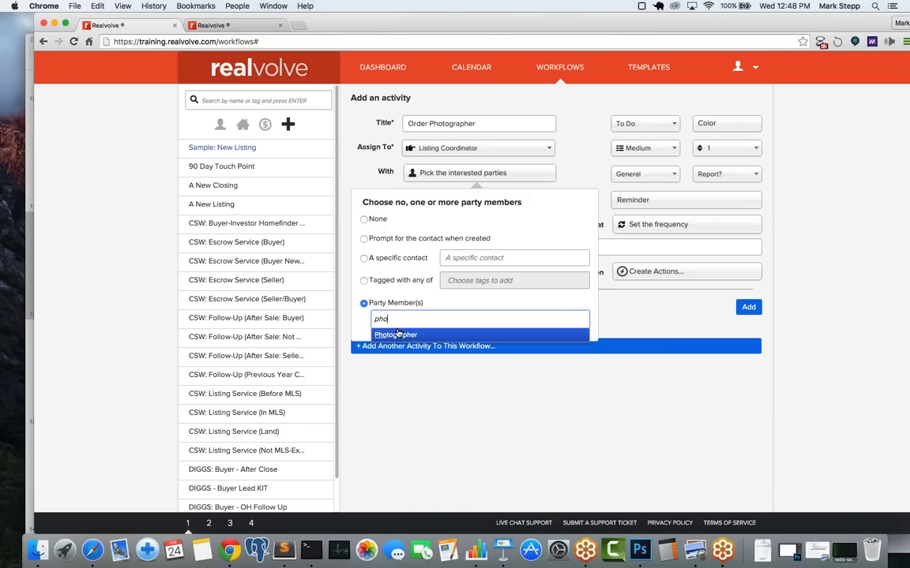
{"action": "left_click", "coordinate": [398, 335]}
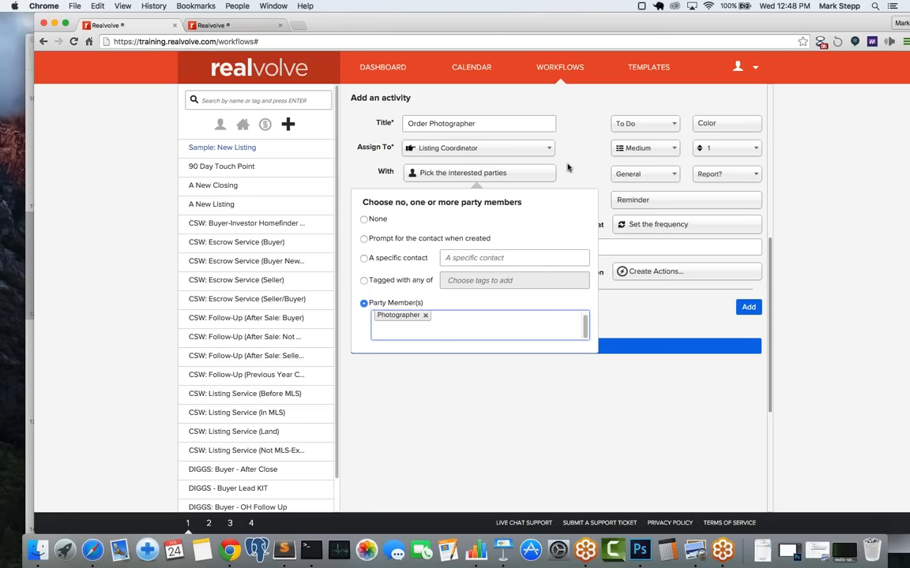
{"action": "left_click", "coordinate": [397, 175]}
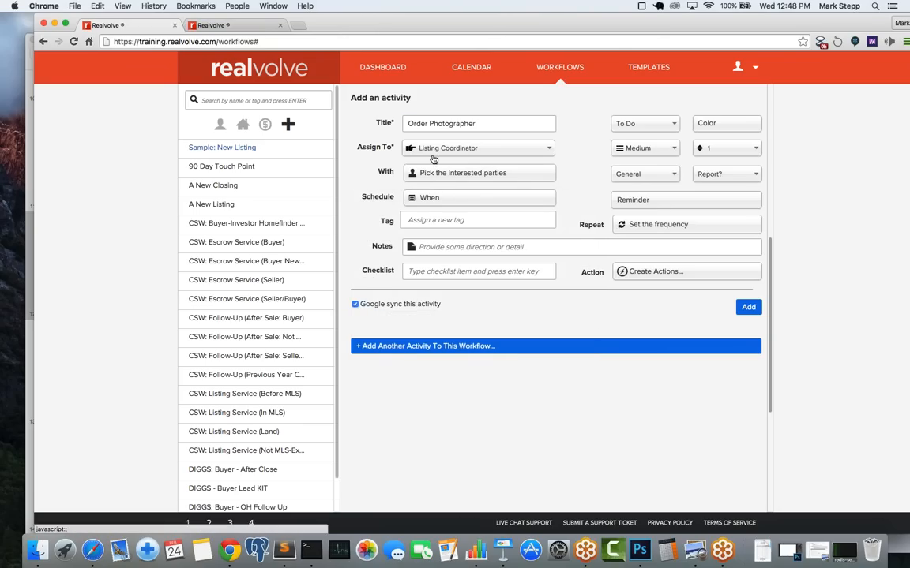
{"action": "left_click", "coordinate": [408, 271]}
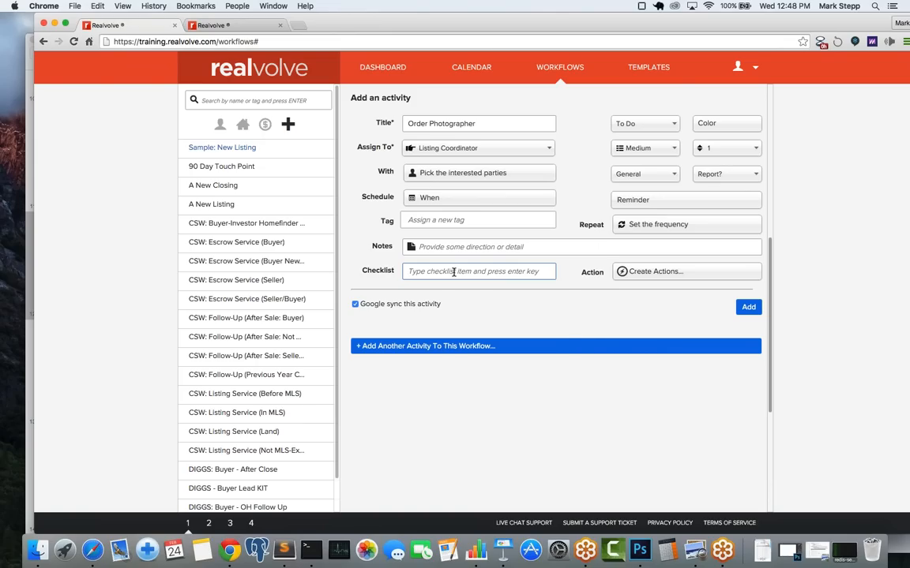
Step: Add checklist items [[Property#Photographer]], [[Property#PhotographyDate]] and [[Property#PhotographyTime]] using merge fields
{"action": "type", "text": "[["}
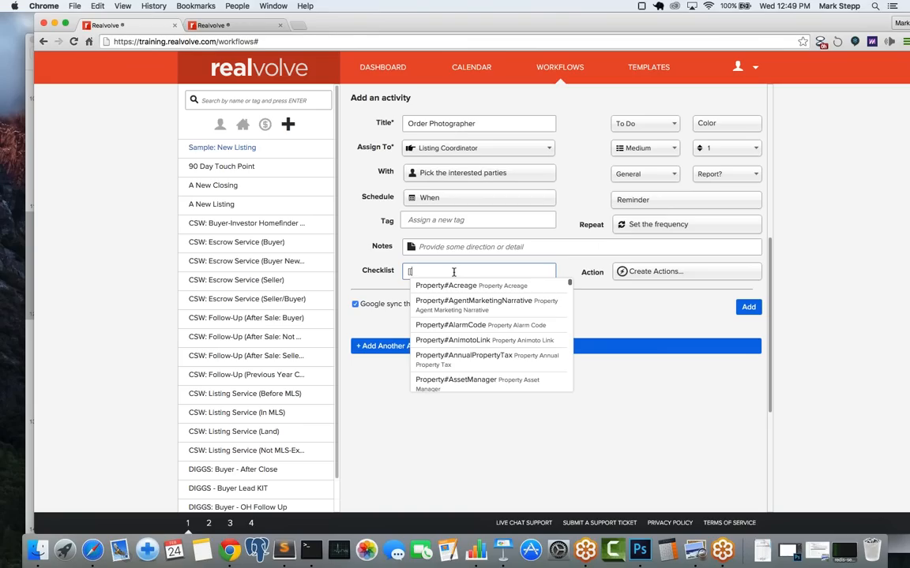
{"action": "type", "text": "phot"}
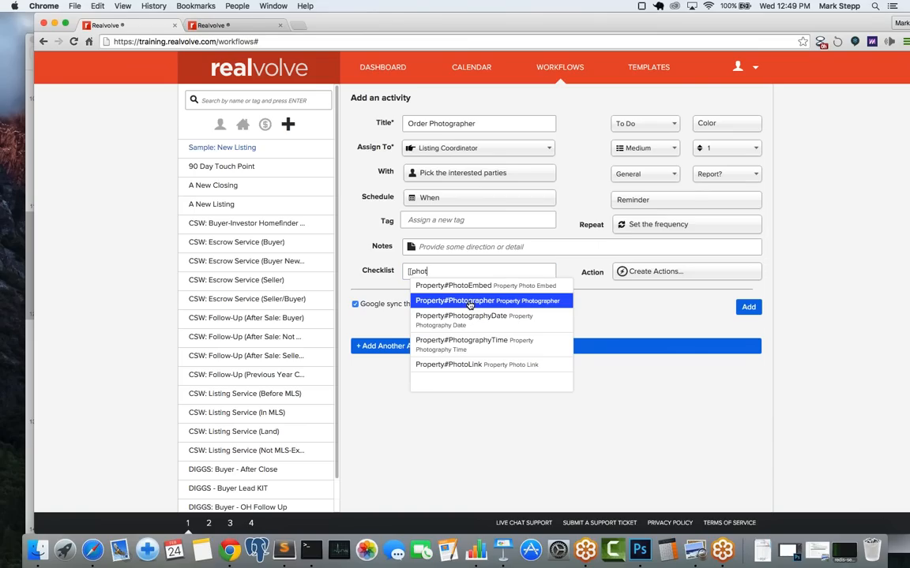
{"action": "left_click", "coordinate": [469, 305]}
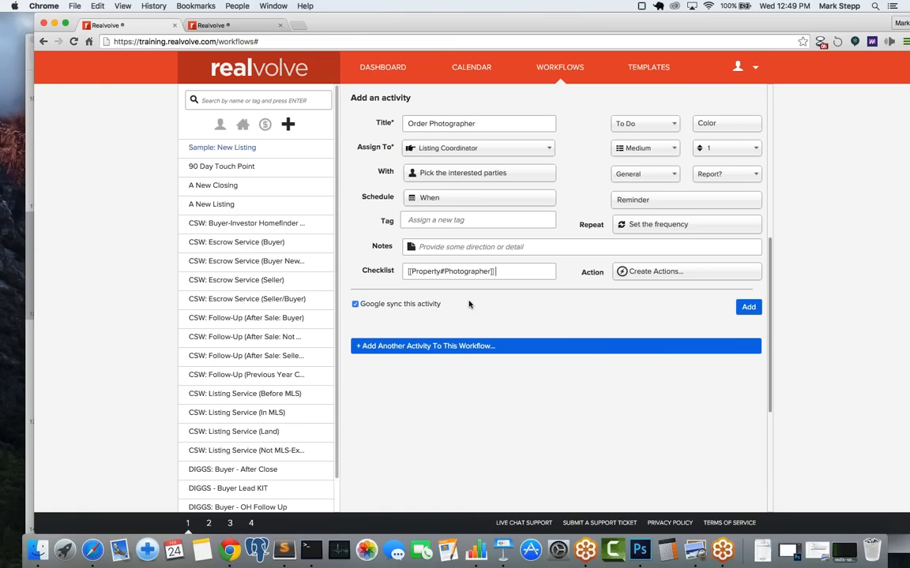
{"action": "key", "text": "Return"}
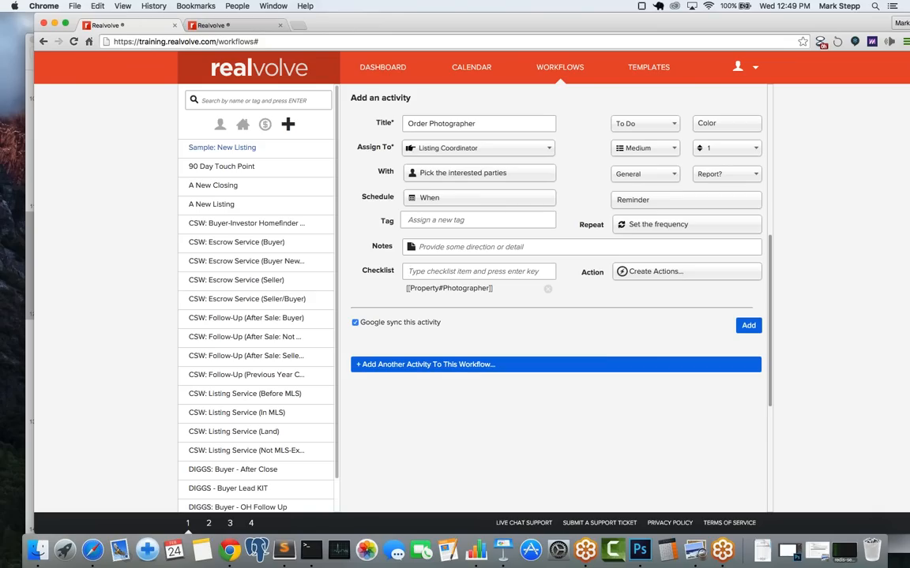
{"action": "type", "text": "[["}
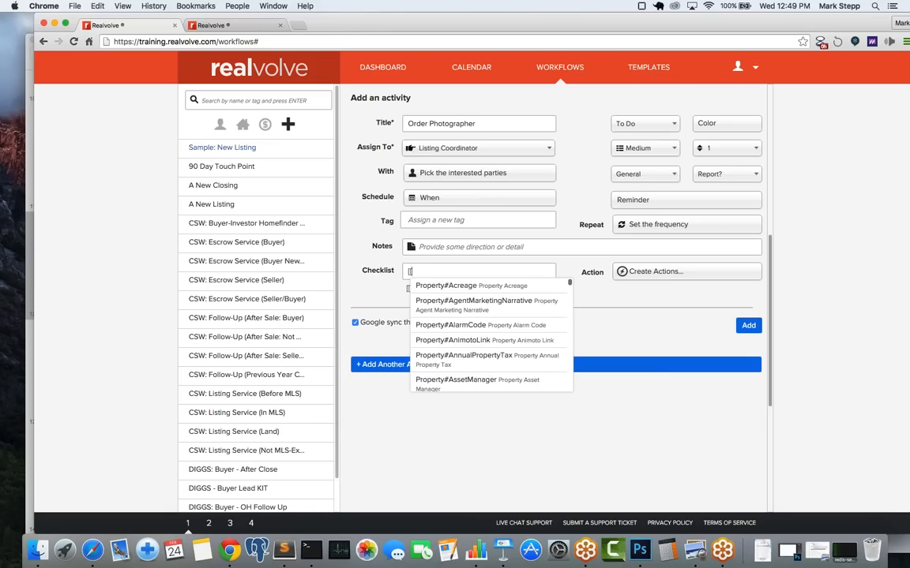
{"action": "type", "text": "phon"}
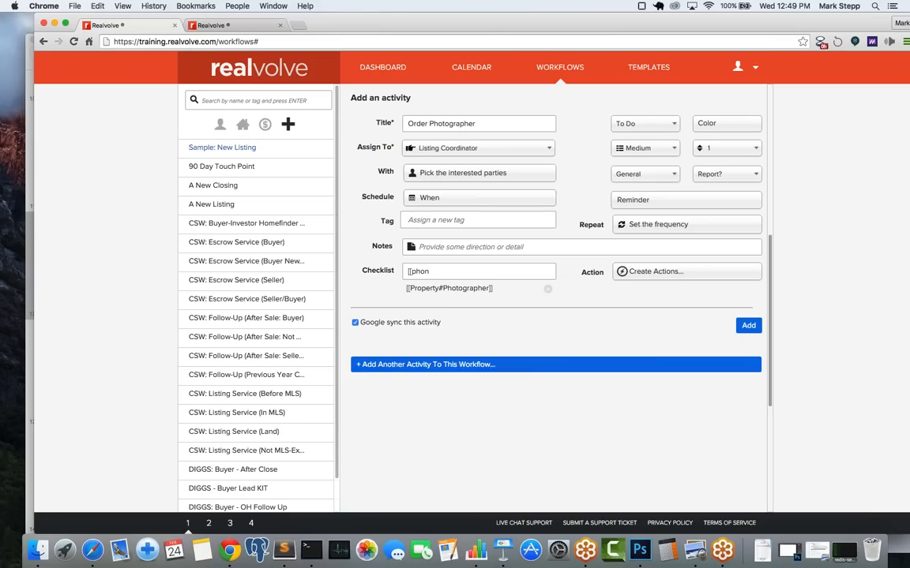
{"action": "key", "text": "BackSpace"}
{"action": "key", "text": "BackSpace"}
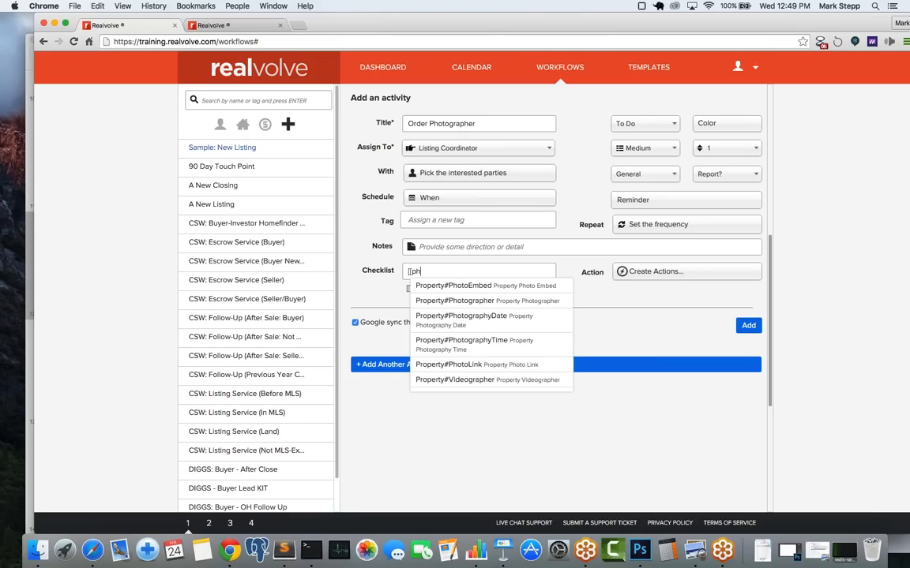
{"action": "left_click", "coordinate": [500, 325]}
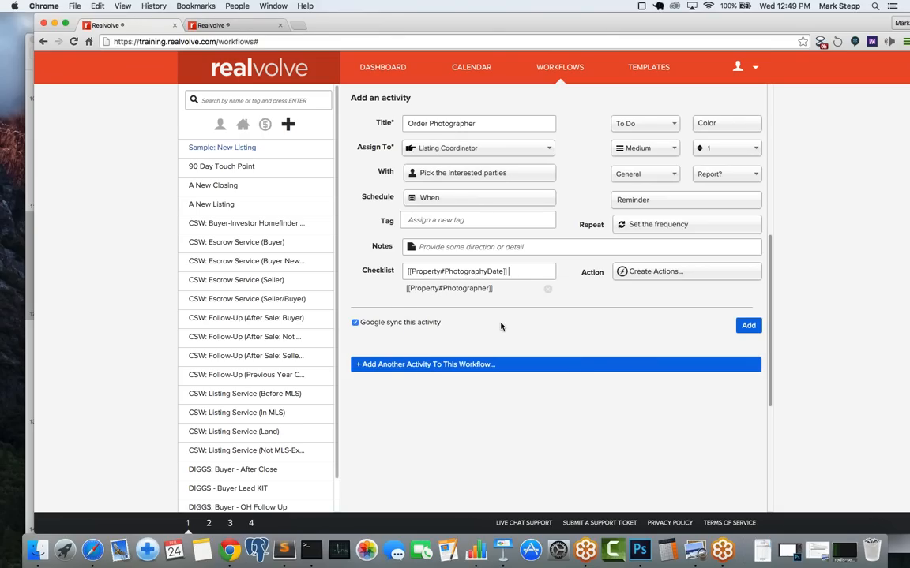
{"action": "key", "text": "Return"}
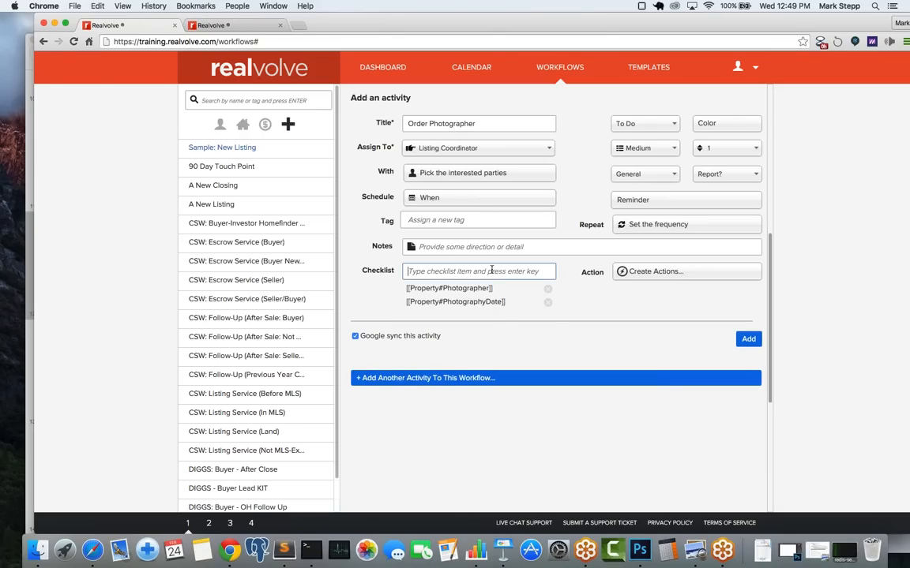
{"action": "type", "text": "[[pho"}
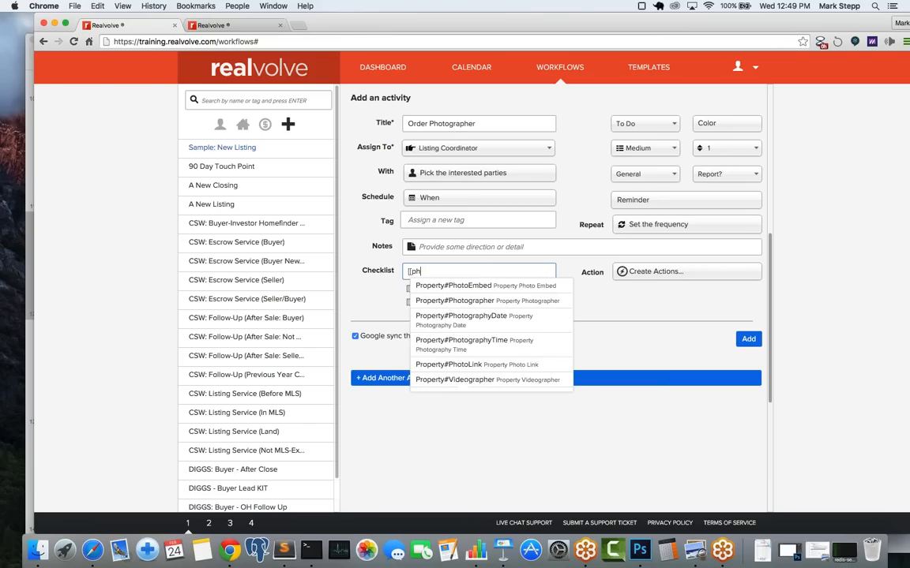
{"action": "left_click", "coordinate": [497, 348]}
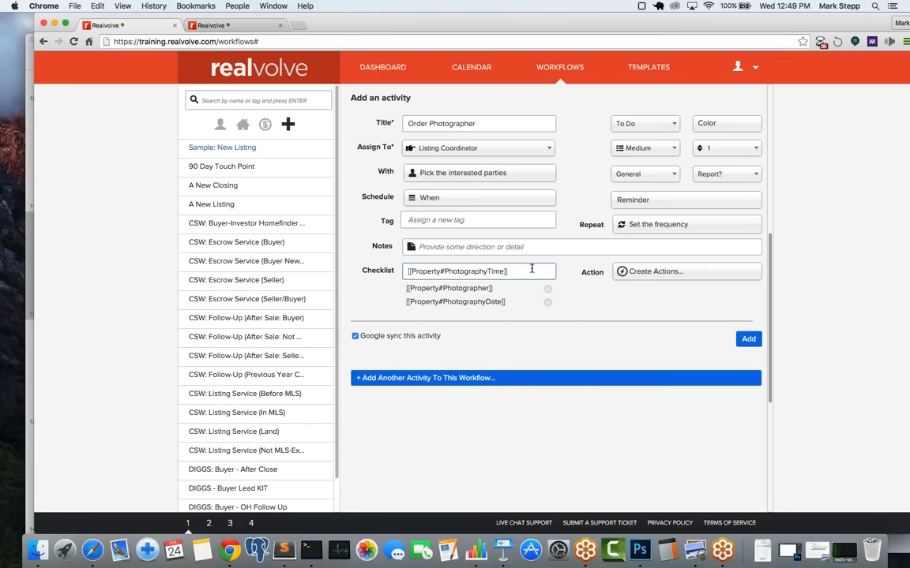
{"action": "key", "text": "Return"}
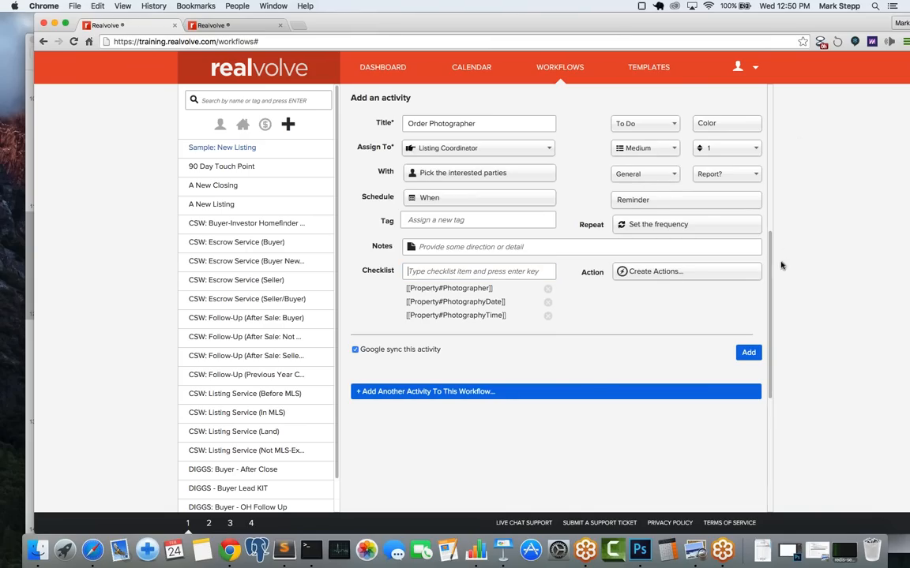
Step: Choose Photographer as the activity category and uncheck 'Google sync this activity'
{"action": "scroll", "coordinate": [774, 237], "scroll_direction": "up", "scroll_amount": 10}
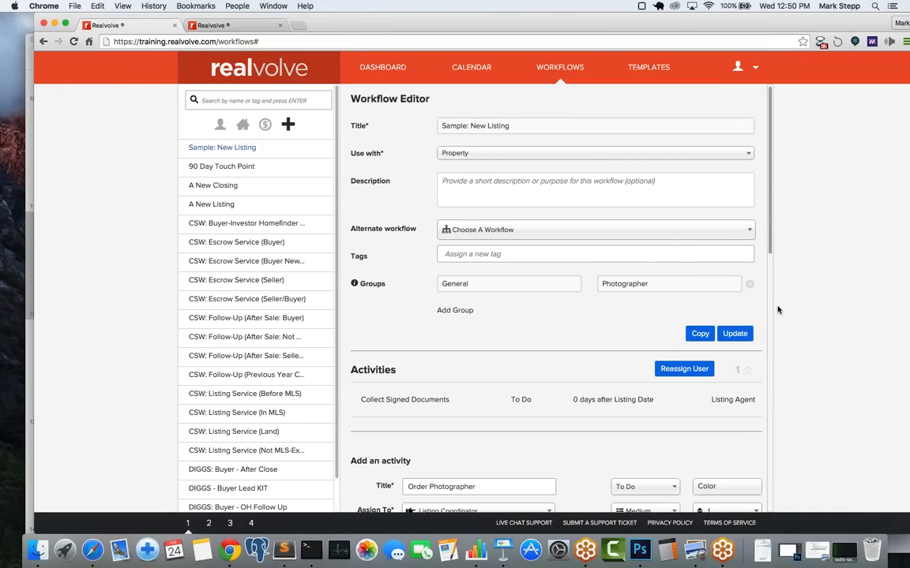
{"action": "left_click_drag", "start_coordinate": [772, 236], "coordinate": [773, 357]}
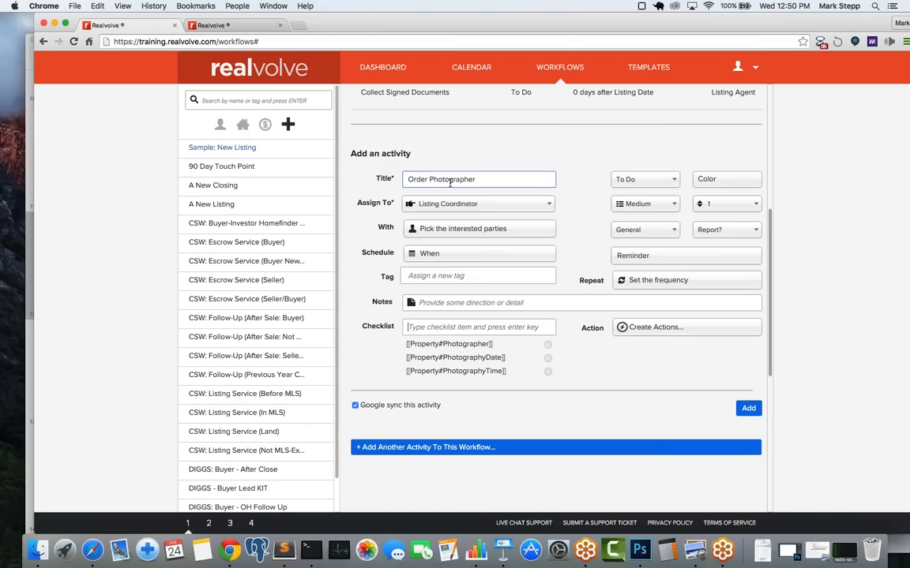
{"action": "left_click", "coordinate": [646, 230]}
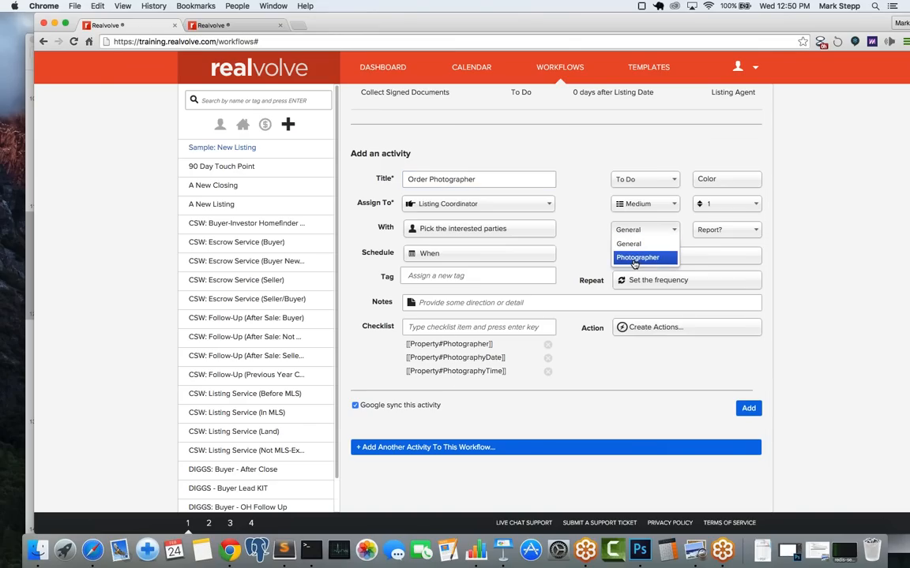
{"action": "left_click", "coordinate": [636, 258]}
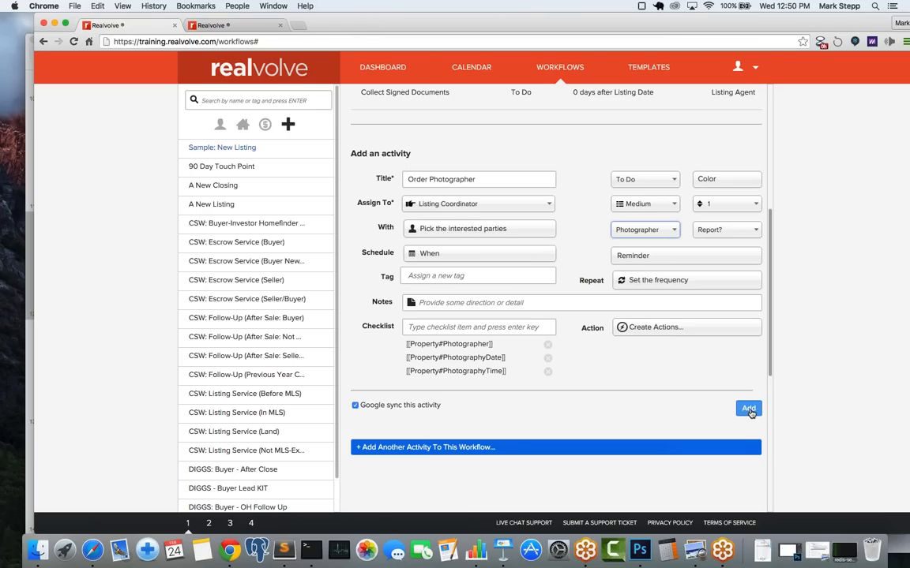
{"action": "left_click", "coordinate": [356, 406]}
Step: Save the Order Photographer activity, then reopen it from the workflow list
{"action": "left_click", "coordinate": [746, 409]}
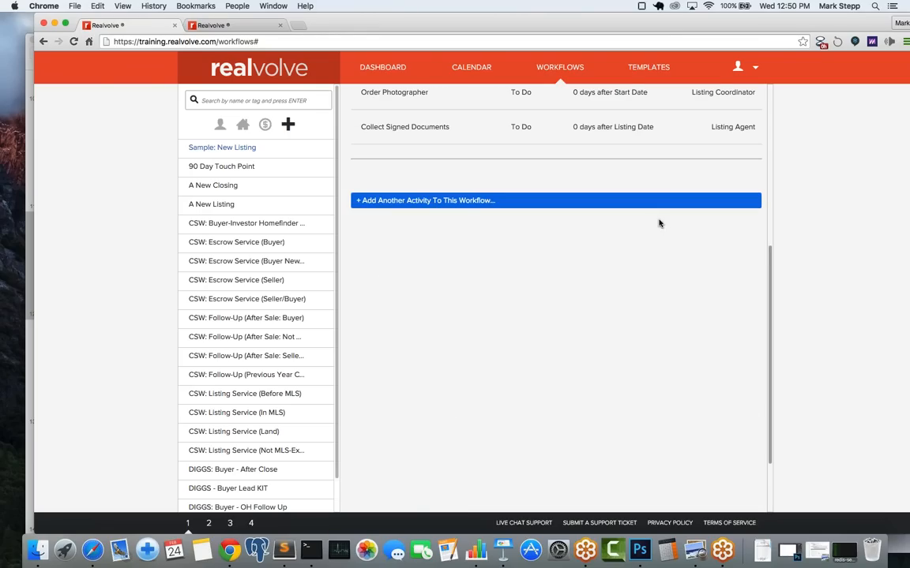
{"action": "scroll", "coordinate": [658, 222], "scroll_direction": "up", "scroll_amount": 5}
{"action": "scroll", "coordinate": [659, 223], "scroll_direction": "up", "scroll_amount": 2}
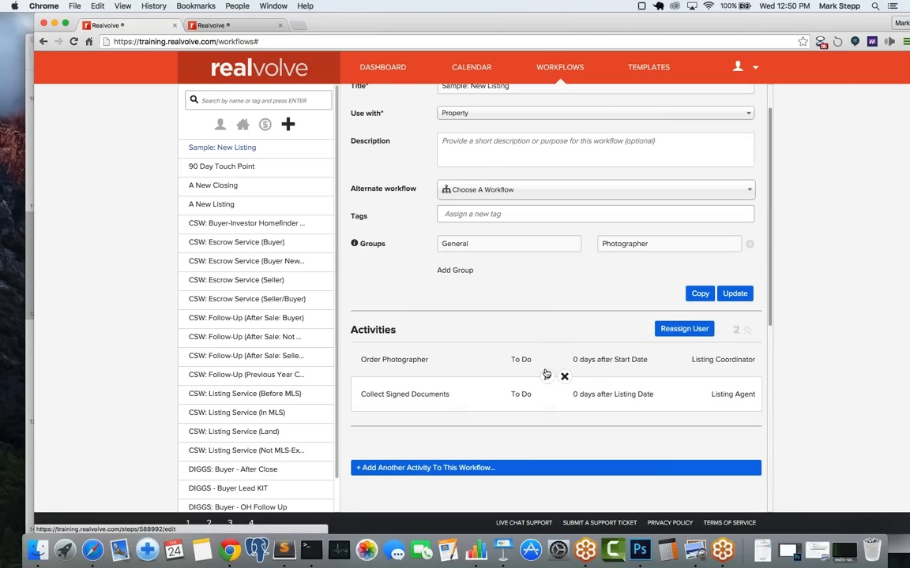
{"action": "mouse_move", "coordinate": [545, 353]}
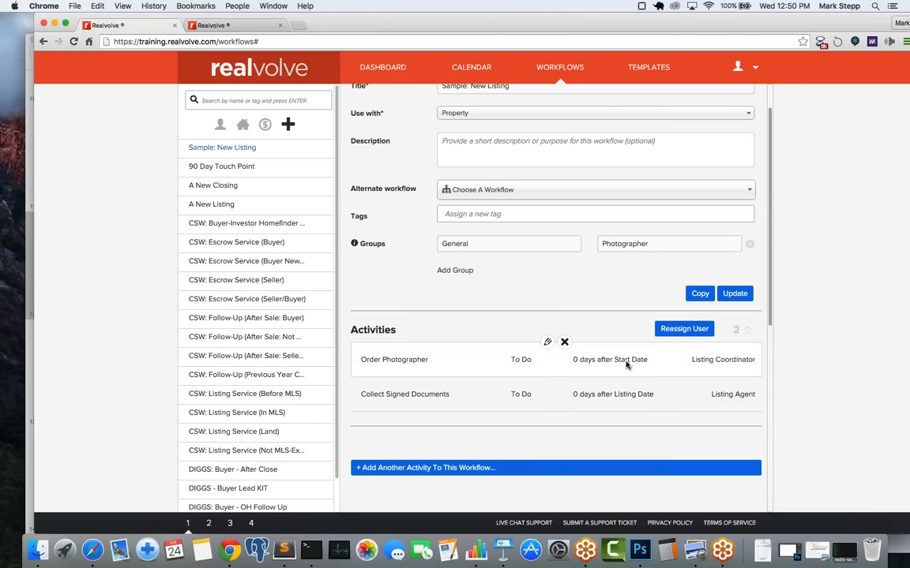
{"action": "left_click", "coordinate": [548, 343]}
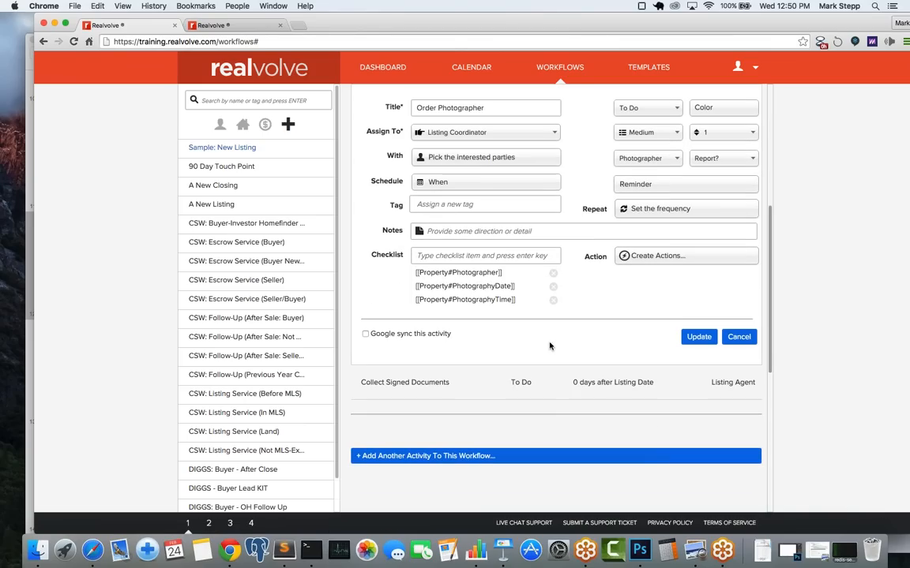
Step: Reschedule Order Photographer to 1 day after Listing Date and update it
{"action": "left_click", "coordinate": [437, 182]}
{"action": "left_click", "coordinate": [395, 292]}
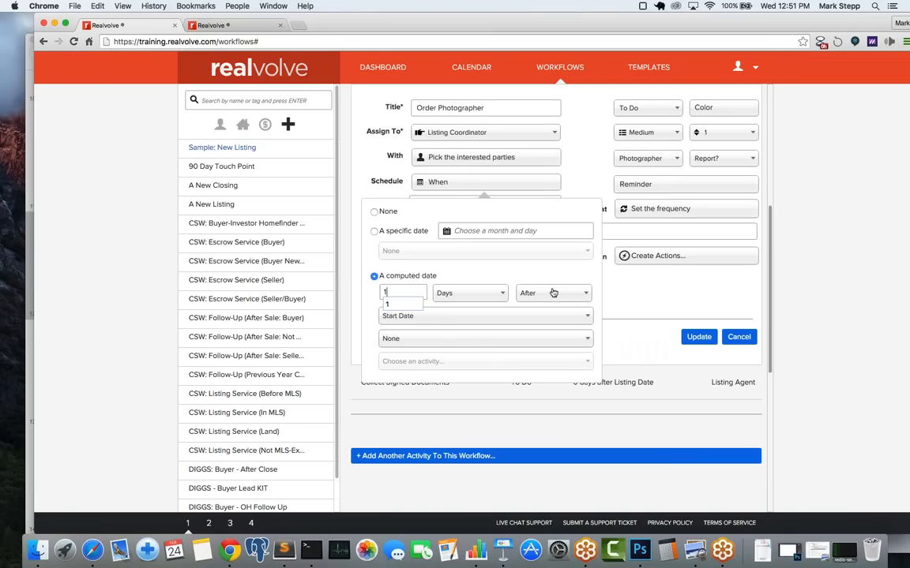
{"action": "type", "text": "1"}
{"action": "left_click", "coordinate": [433, 319]}
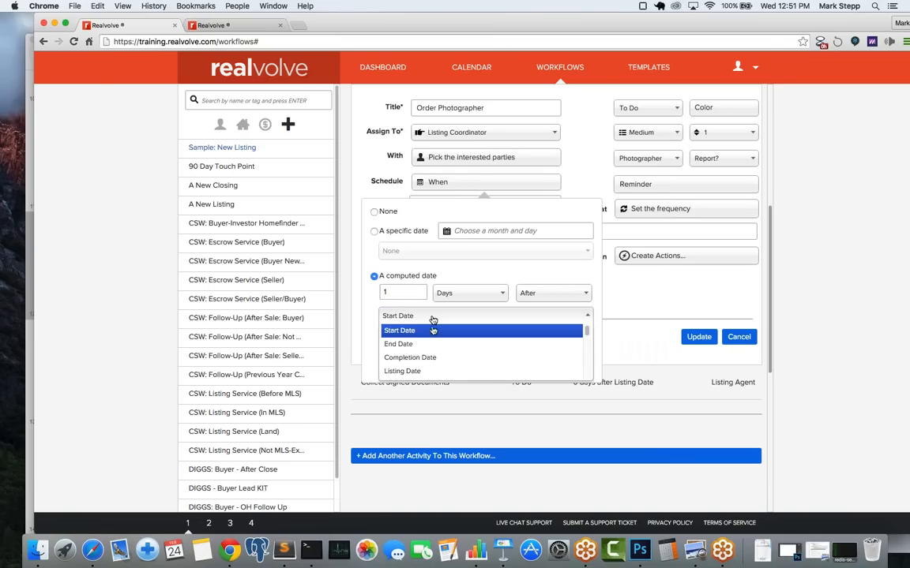
{"action": "left_click", "coordinate": [426, 373]}
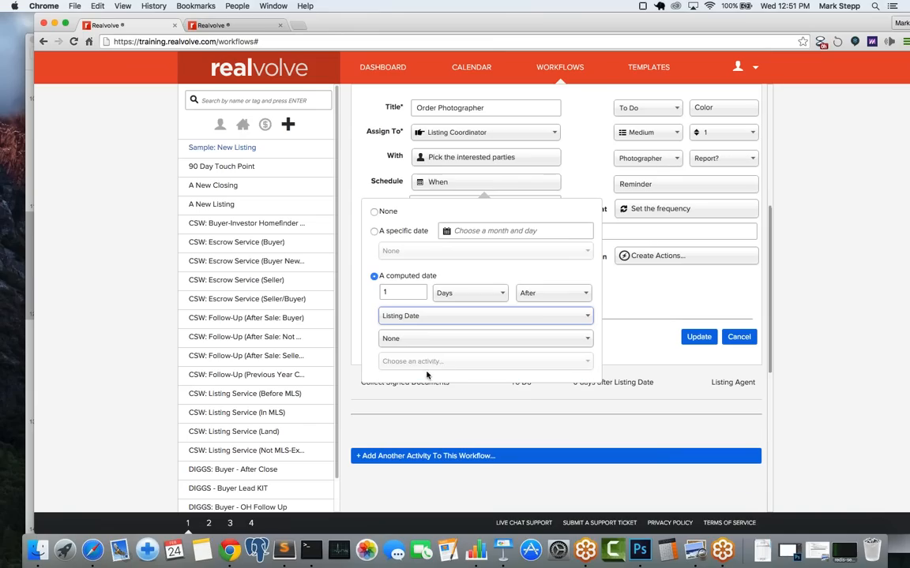
{"action": "left_click", "coordinate": [592, 175]}
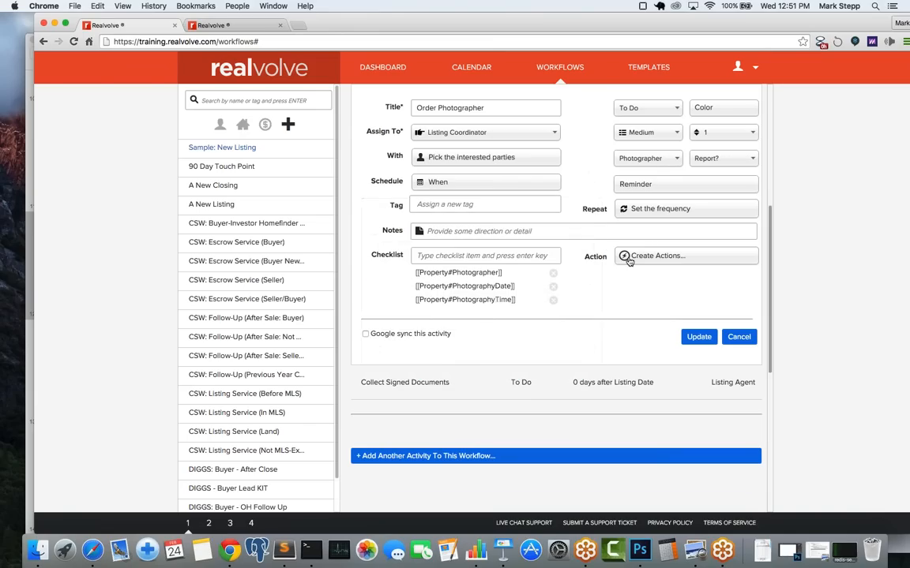
{"action": "left_click", "coordinate": [697, 337]}
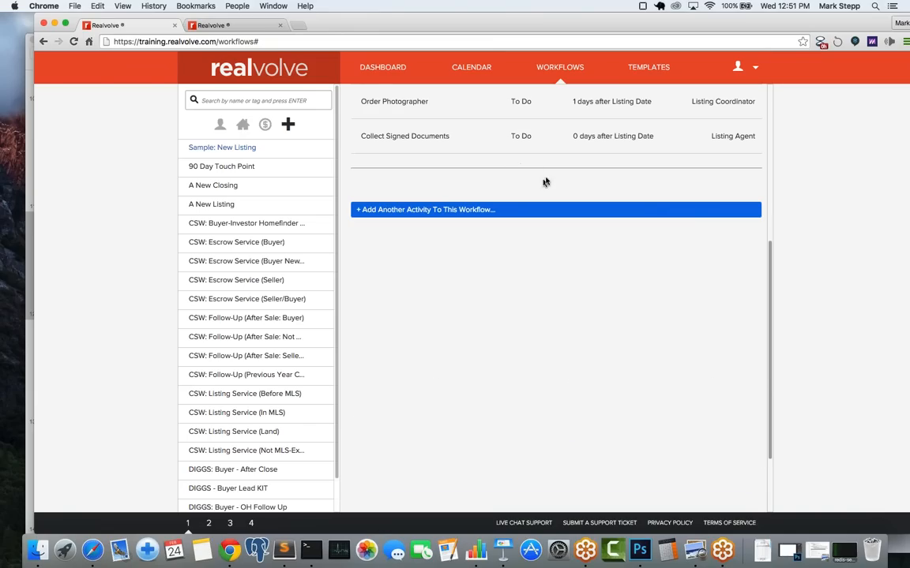
{"action": "left_click", "coordinate": [499, 211]}
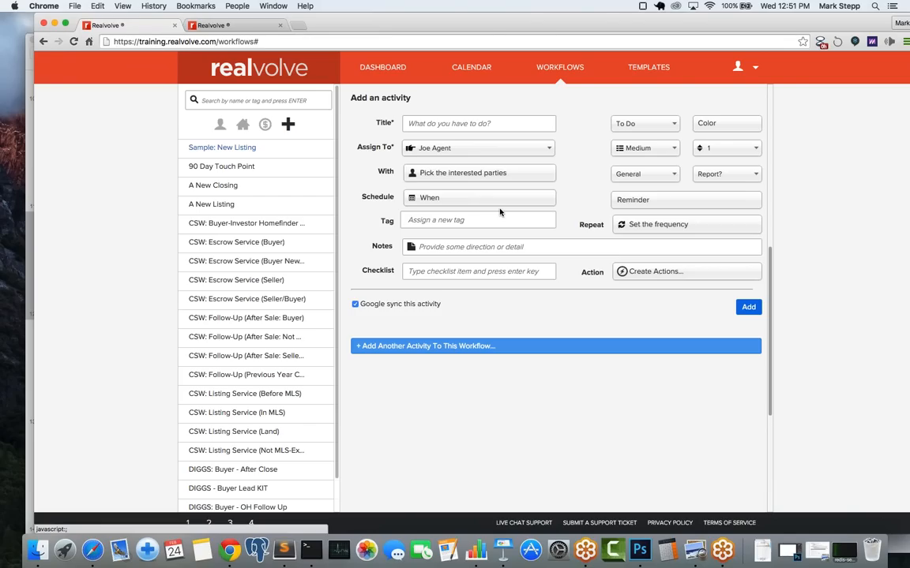
Step: Check the slide of planned New Listing activities, then return to the blank activity form
{"action": "left_click", "coordinate": [502, 519]}
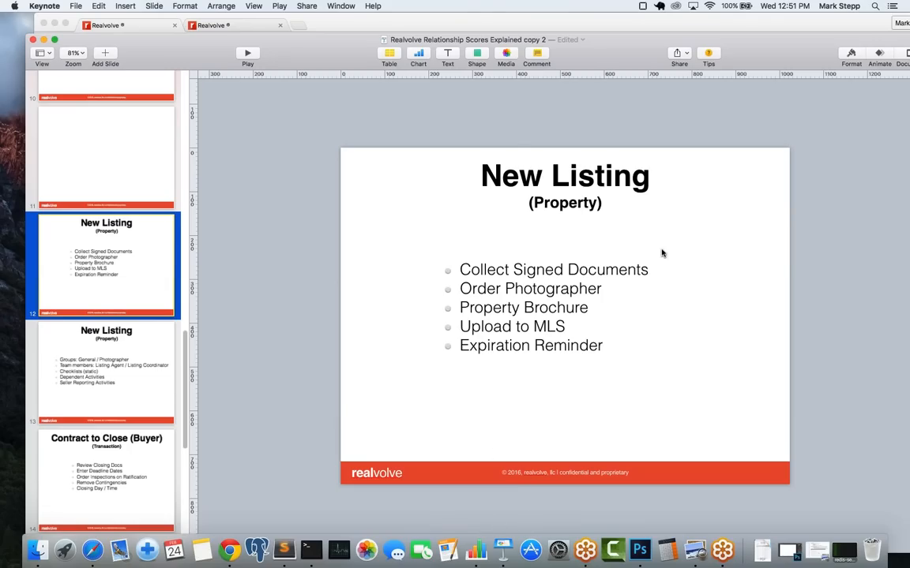
{"action": "key", "text": "super+Tab"}
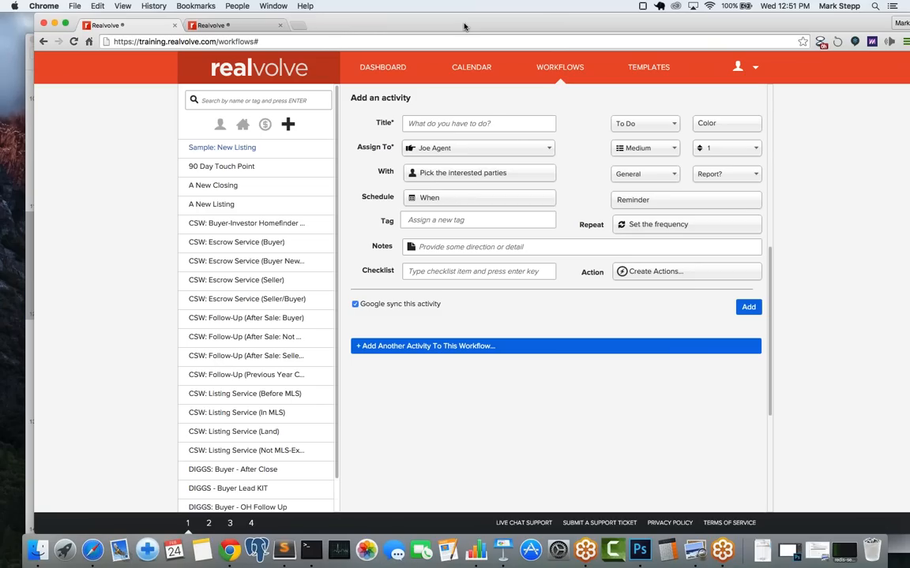
{"action": "left_click", "coordinate": [443, 122]}
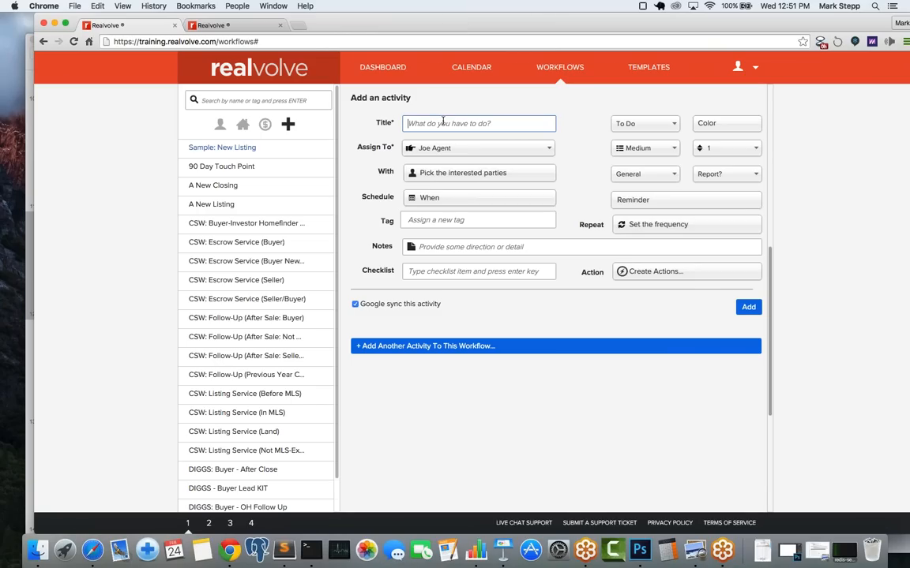
Step: Title the new activity 'Property Brochure' and assign it to the Listing Coordinator
{"action": "type", "text": "Property Brochure"}
{"action": "left_click", "coordinate": [439, 150]}
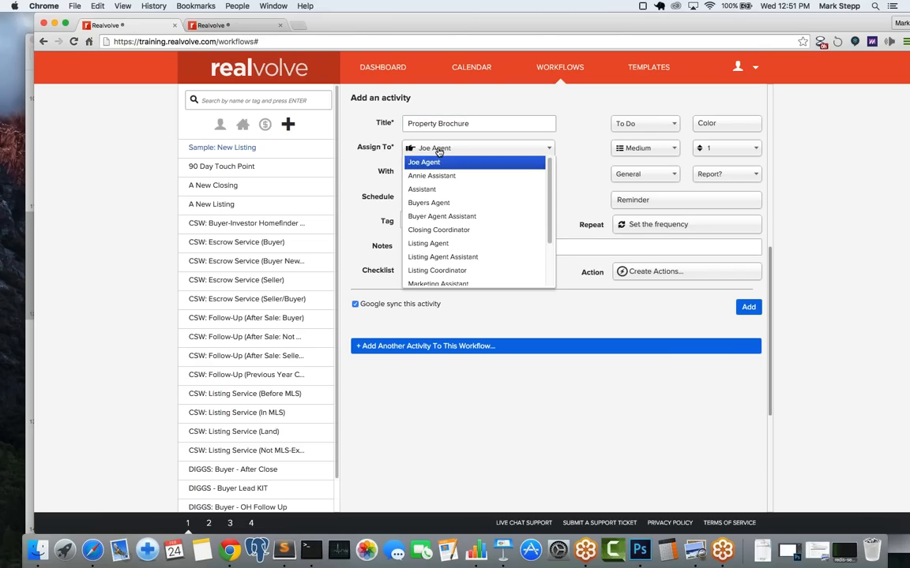
{"action": "left_click", "coordinate": [469, 270]}
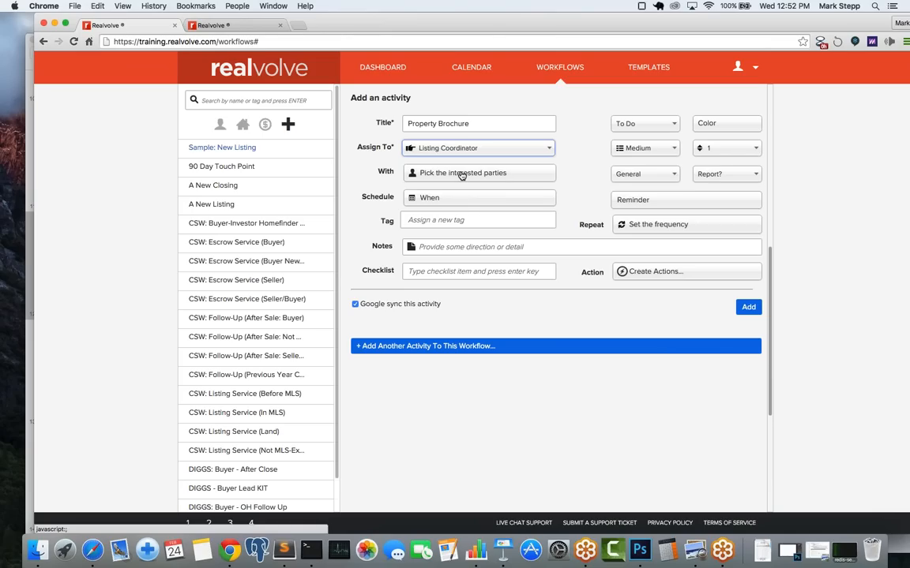
Step: Set the Property Brochure due date to 5 days after Completion Date
{"action": "left_click", "coordinate": [429, 199]}
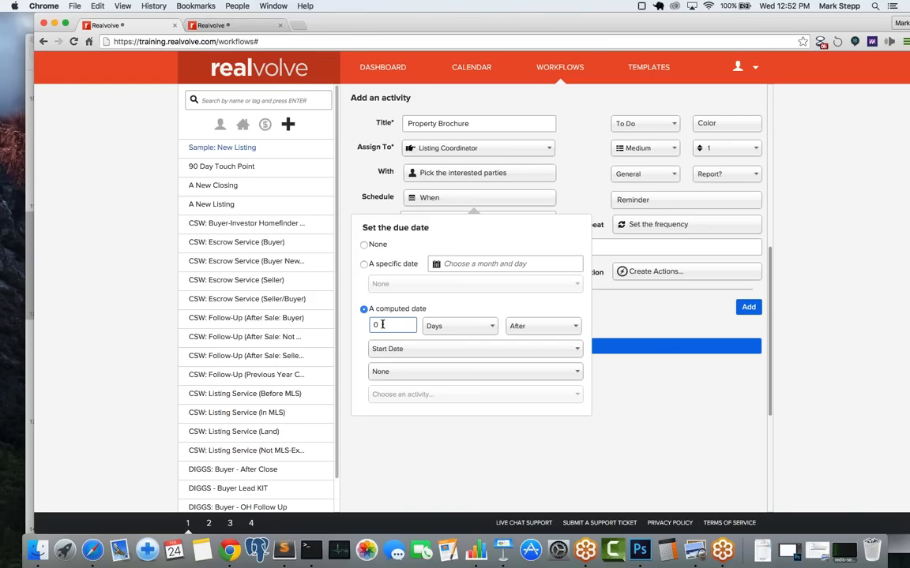
{"action": "left_click_drag", "start_coordinate": [368, 327], "coordinate": [348, 324]}
{"action": "left_click", "coordinate": [397, 330]}
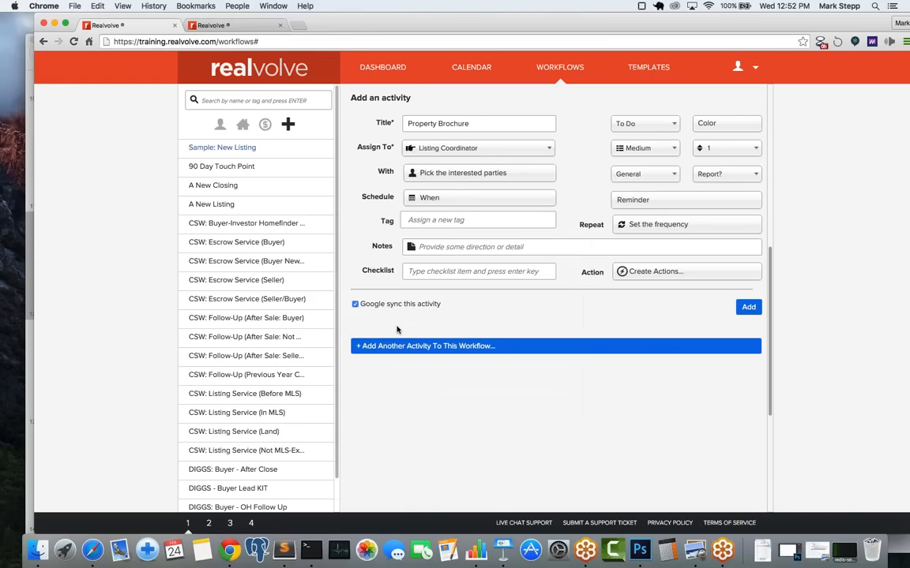
{"action": "left_click", "coordinate": [465, 198]}
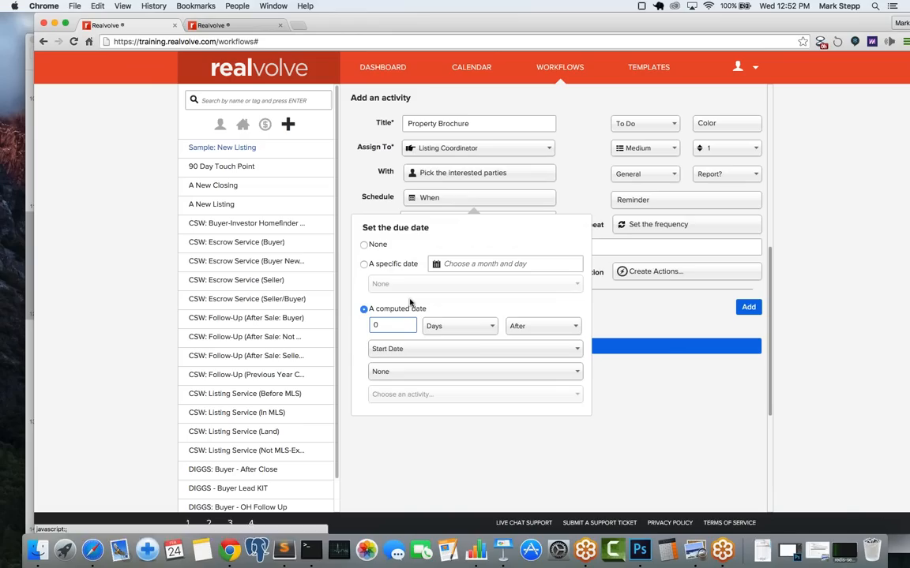
{"action": "double_click", "coordinate": [386, 324]}
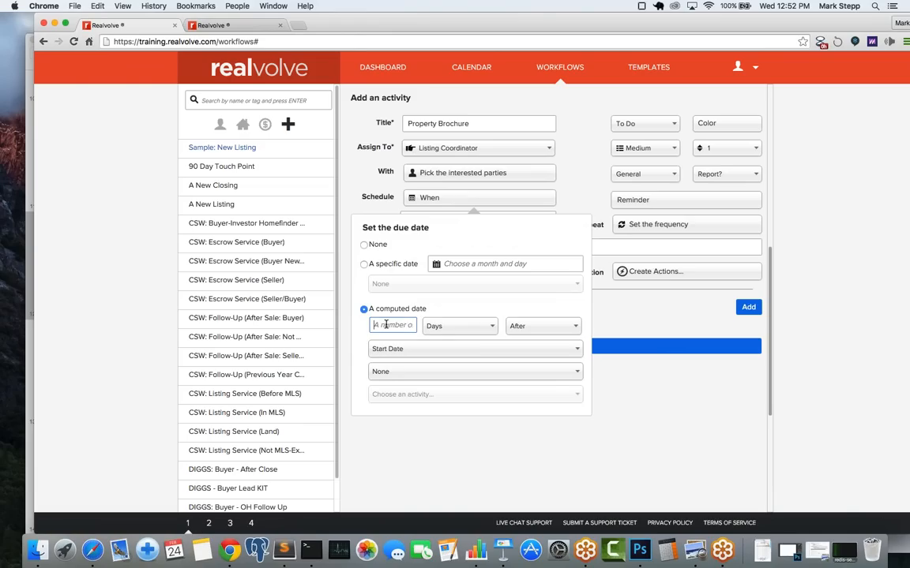
{"action": "type", "text": "5"}
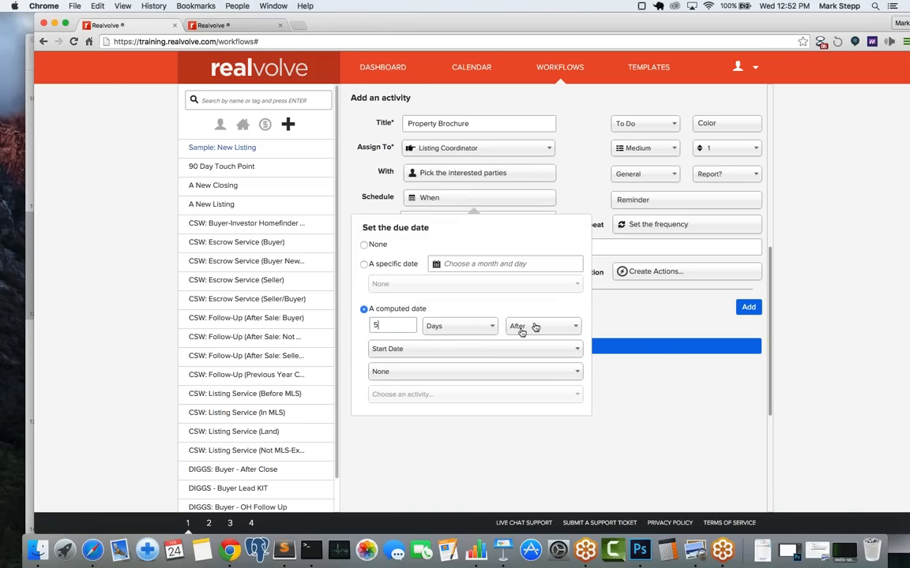
{"action": "left_click", "coordinate": [427, 351]}
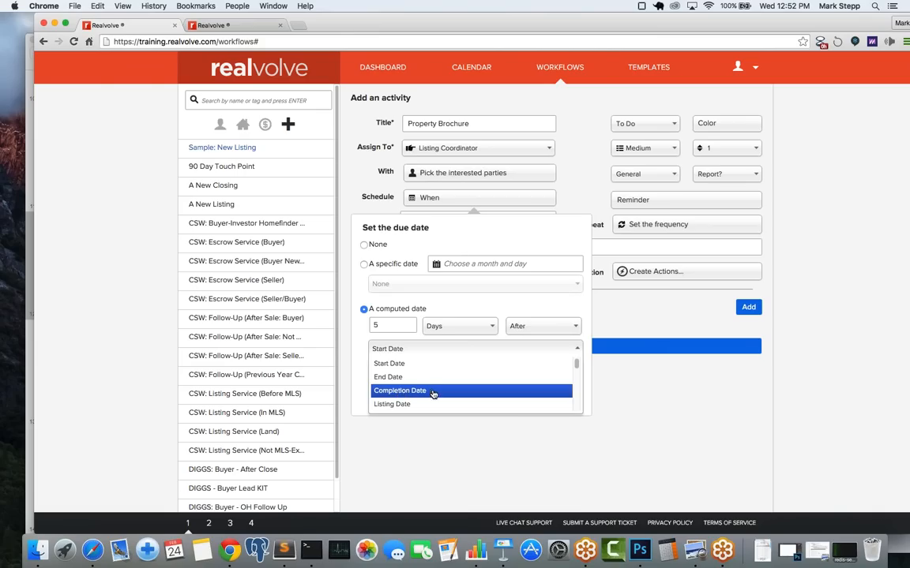
{"action": "left_click", "coordinate": [433, 393]}
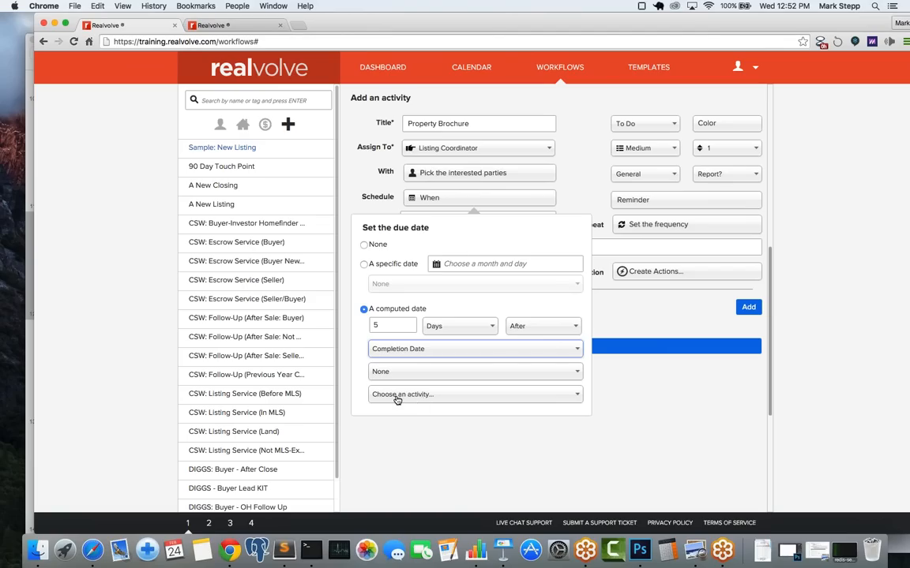
Step: Link the 5-days-after-Completion-Date schedule to the Order Photographer activity
{"action": "left_click", "coordinate": [397, 398]}
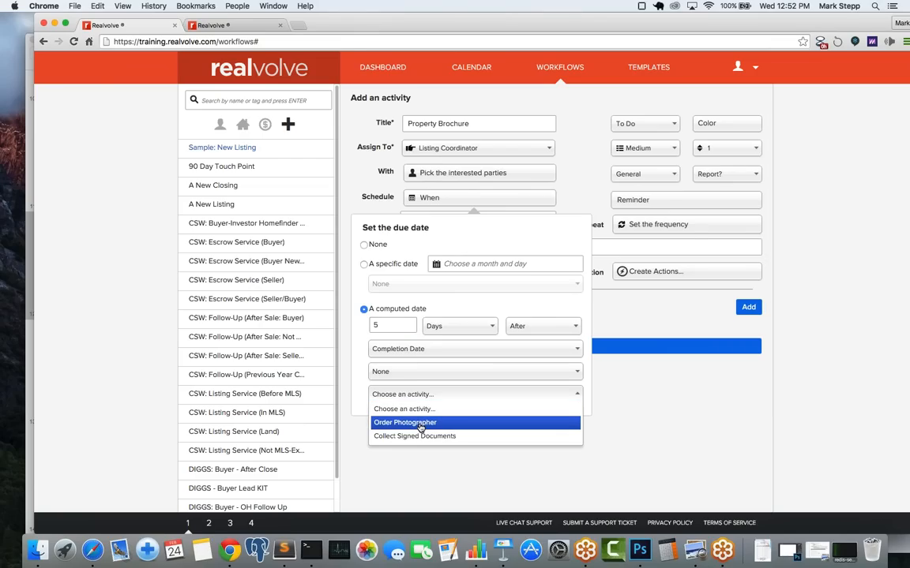
{"action": "left_click", "coordinate": [421, 424]}
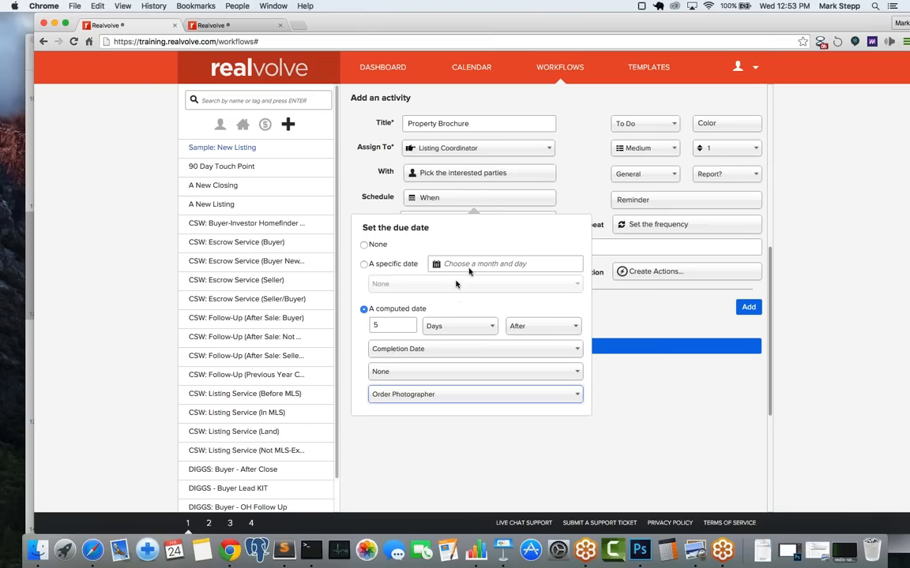
{"action": "left_click", "coordinate": [584, 182]}
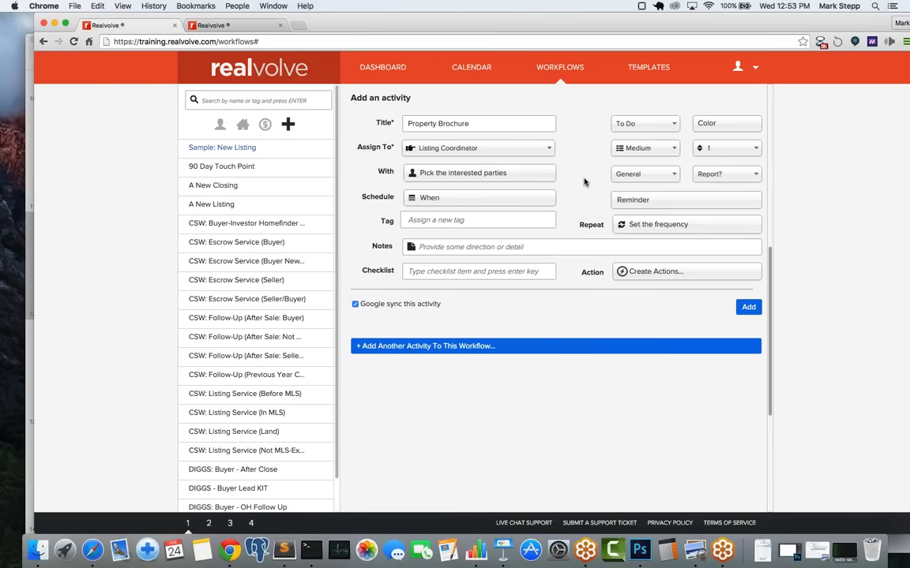
{"action": "left_click", "coordinate": [626, 178]}
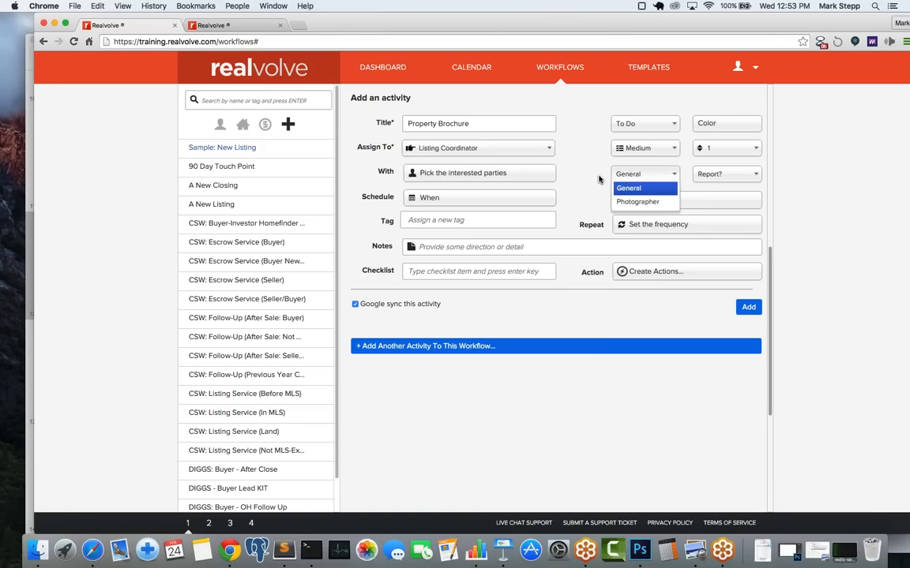
{"action": "left_click", "coordinate": [598, 179]}
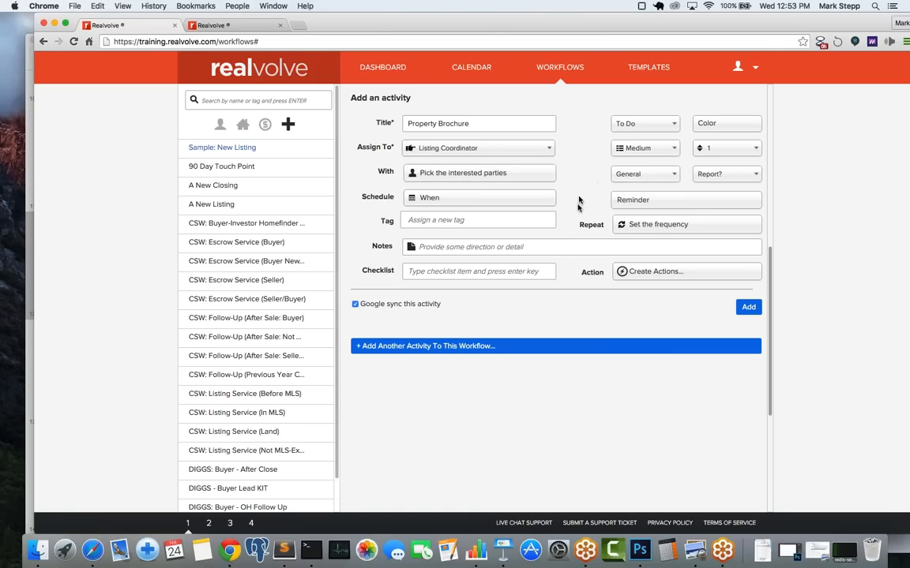
{"action": "left_click", "coordinate": [505, 246]}
{"action": "left_click", "coordinate": [448, 273]}
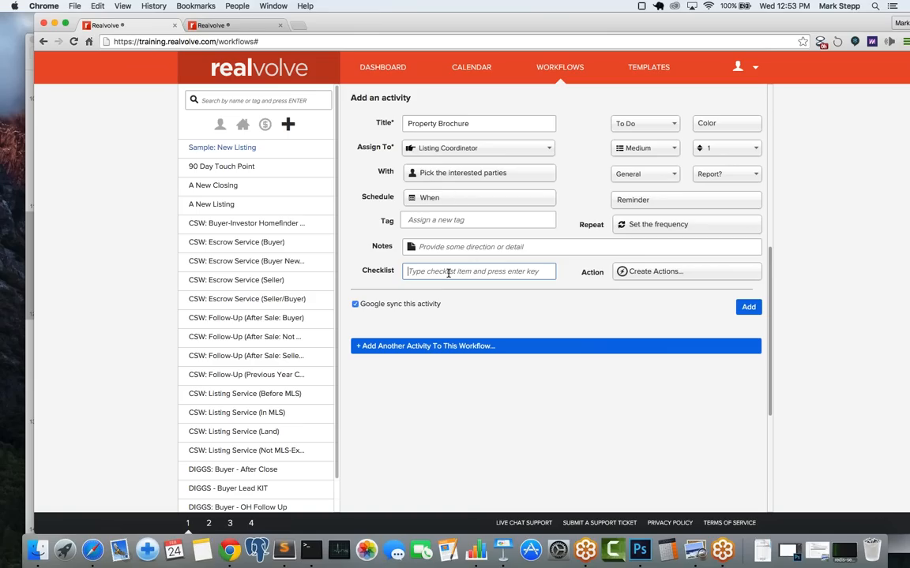
Step: Add checklist items Complete Brochure Design, Send to Printer and Pick up from Printer, then save
{"action": "type", "text": "Complete Brochure Design"}
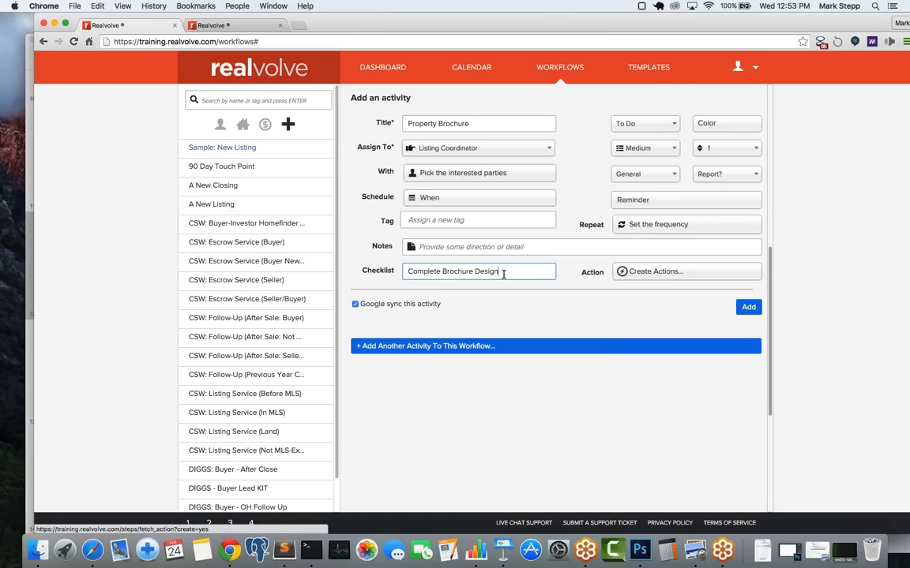
{"action": "key", "text": "Return"}
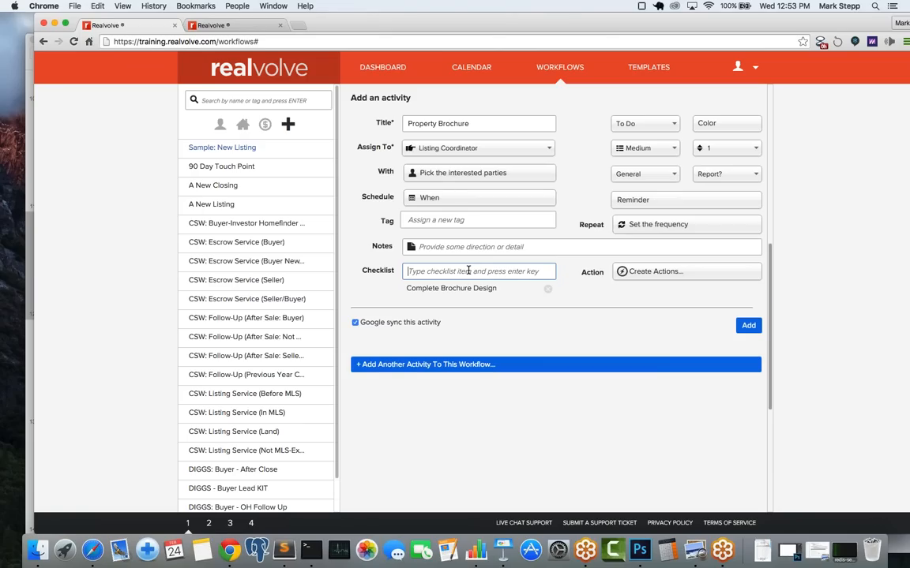
{"action": "type", "text": "Send to Prinet"}
{"action": "key", "text": "BackSpace"}
{"action": "key", "text": "BackSpace"}
{"action": "type", "text": "ter"}
{"action": "key", "text": "Return"}
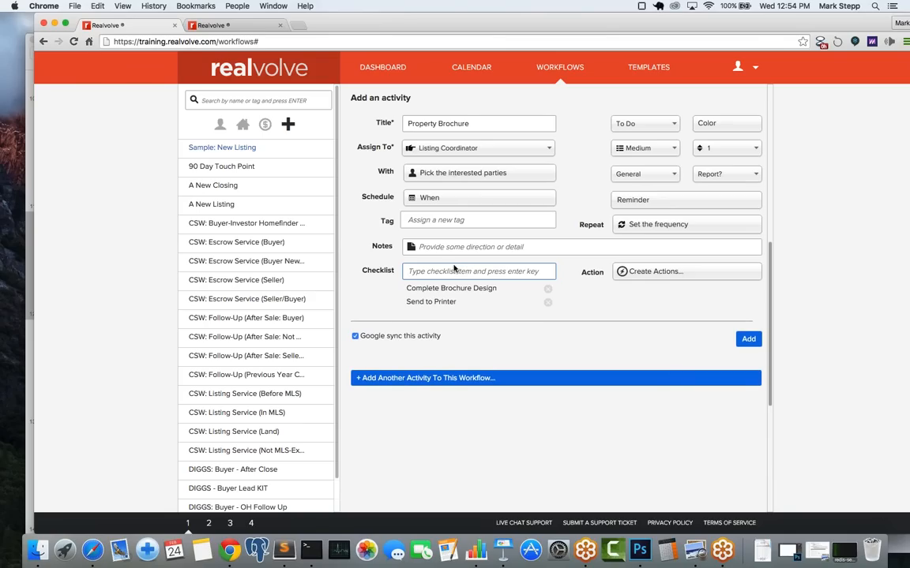
{"action": "type", "text": "Pickup"}
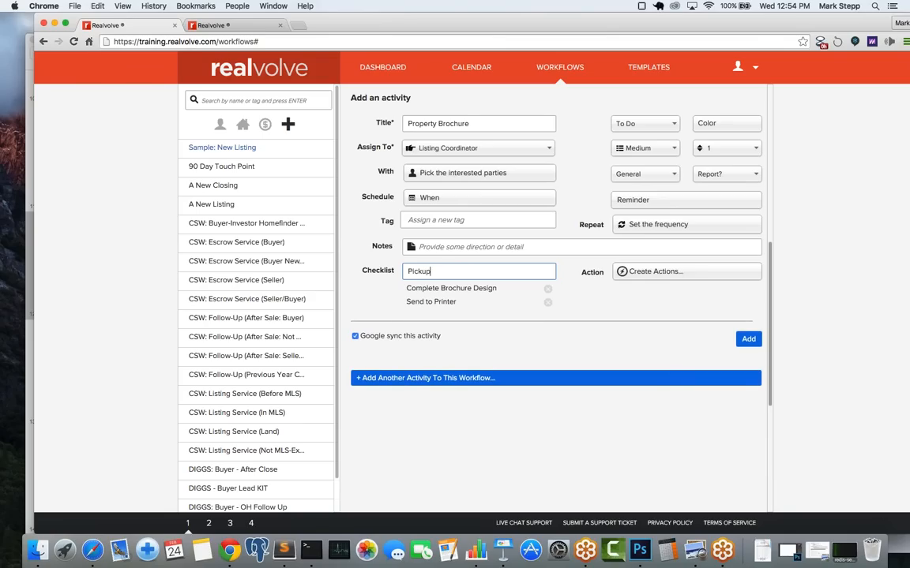
{"action": "key", "text": "BackSpace"}
{"action": "key", "text": "BackSpace"}
{"action": "type", "text": "up from Printer"}
{"action": "key", "text": "Return"}
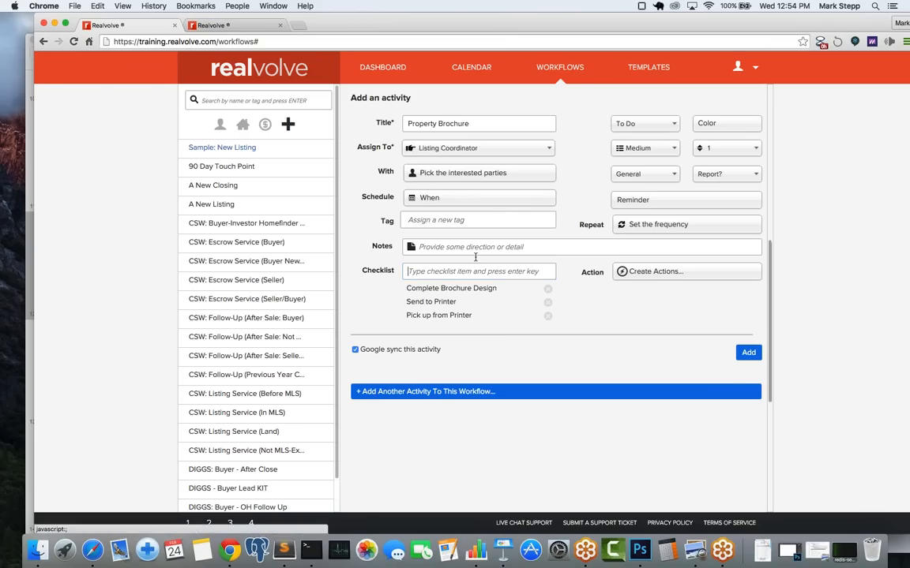
{"action": "left_click", "coordinate": [751, 355]}
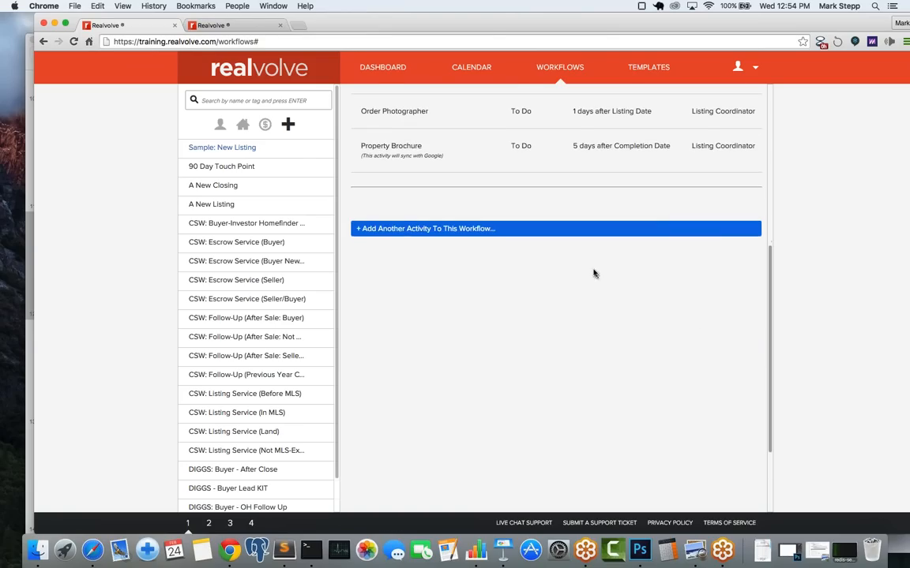
Step: Review the Activities list against the planned-activities slide, then start another new activity
{"action": "scroll", "coordinate": [594, 273], "scroll_direction": "up", "scroll_amount": 5}
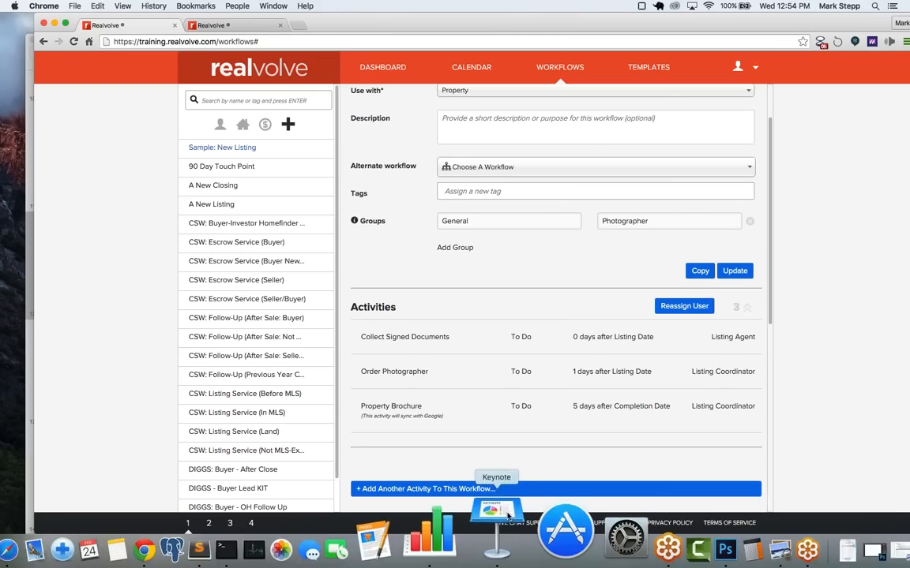
{"action": "left_click", "coordinate": [507, 514]}
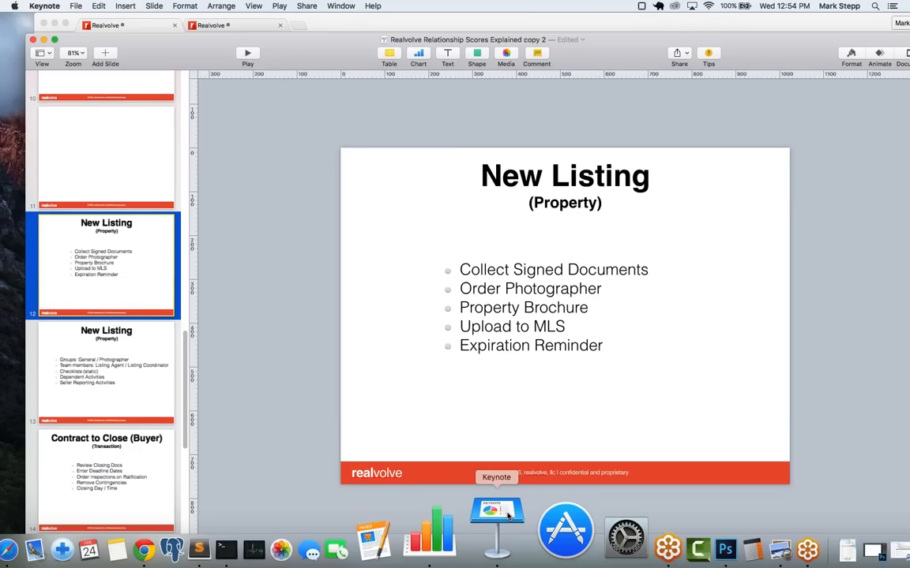
{"action": "left_click", "coordinate": [352, 26]}
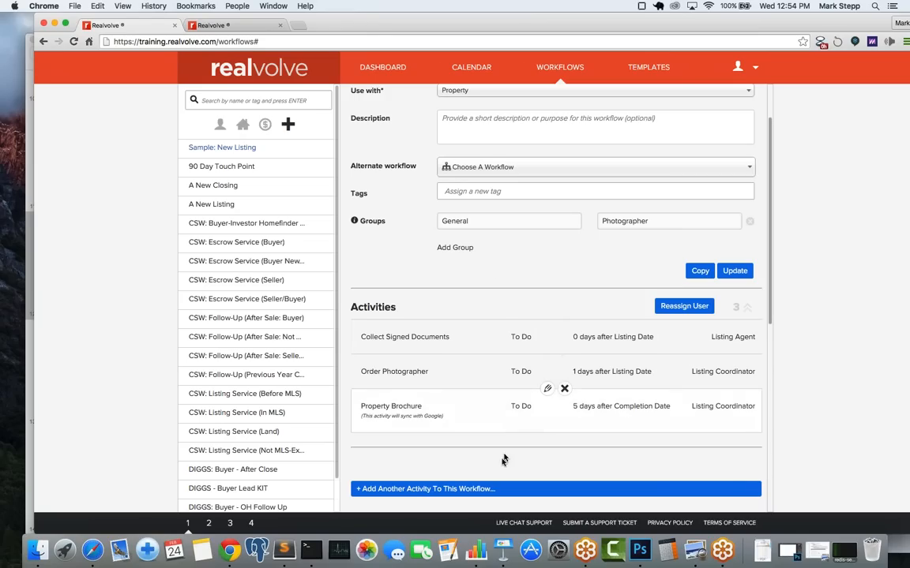
{"action": "left_click", "coordinate": [484, 490]}
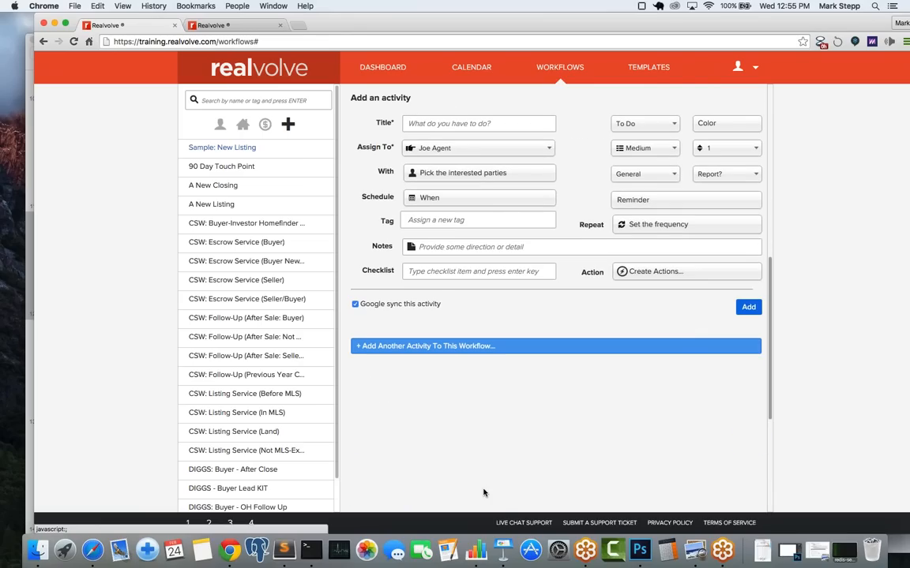
Step: Title the next activity 'Upload to MLS' and assign it to the Listing Coordinator
{"action": "left_click", "coordinate": [435, 125]}
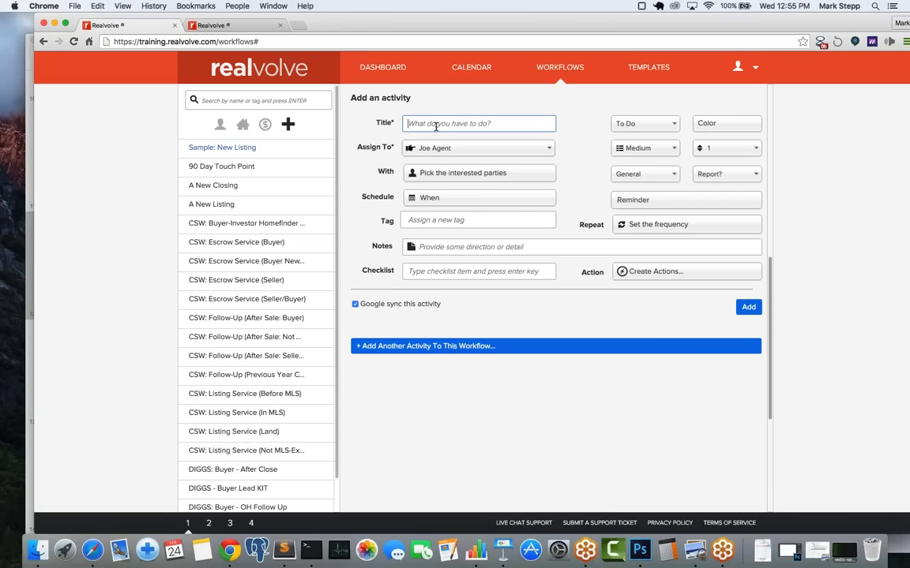
{"action": "type", "text": "Upload to MLS"}
{"action": "left_click", "coordinate": [430, 147]}
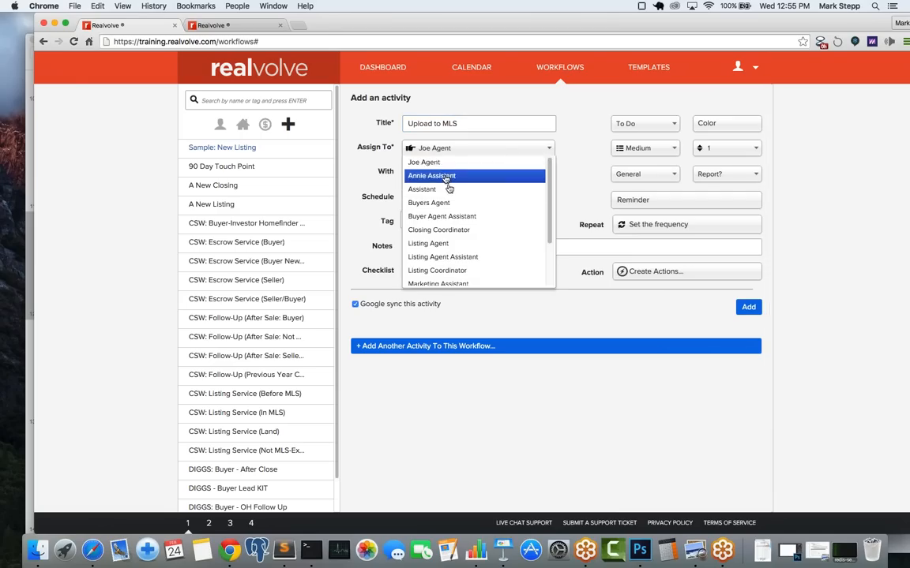
{"action": "left_click", "coordinate": [461, 270]}
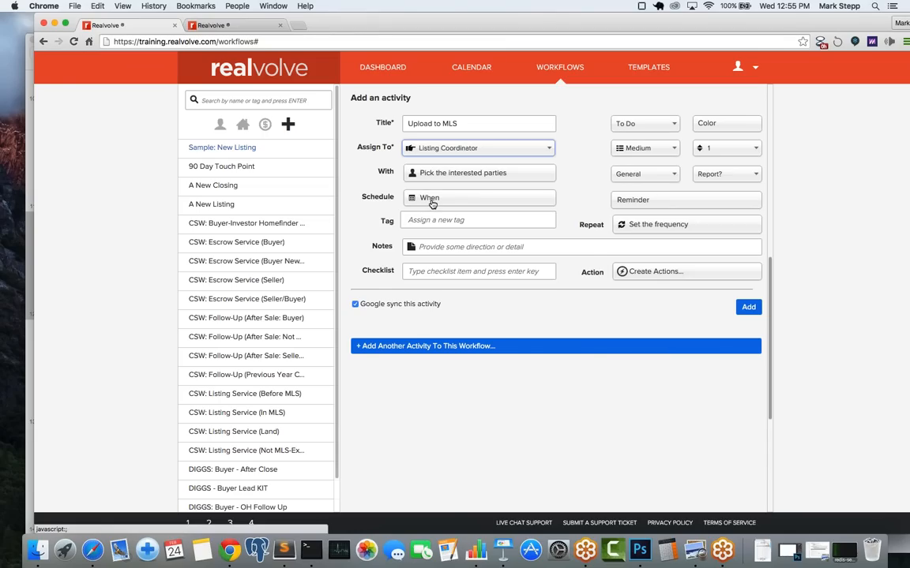
Step: Set the Upload to MLS due date to 2 days after the Listing Date
{"action": "left_click", "coordinate": [432, 204]}
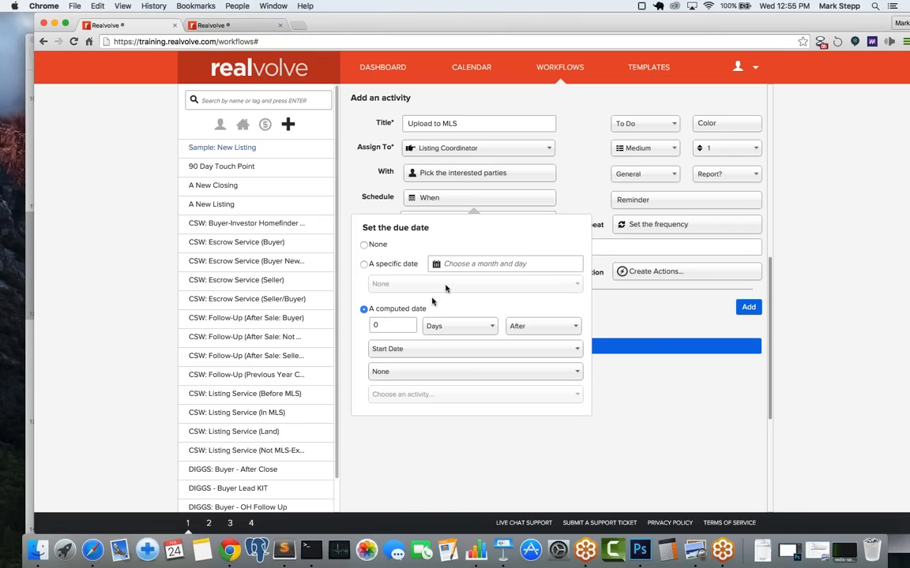
{"action": "left_click_drag", "start_coordinate": [378, 325], "coordinate": [343, 324]}
{"action": "type", "text": "2"}
{"action": "left_click", "coordinate": [405, 353]}
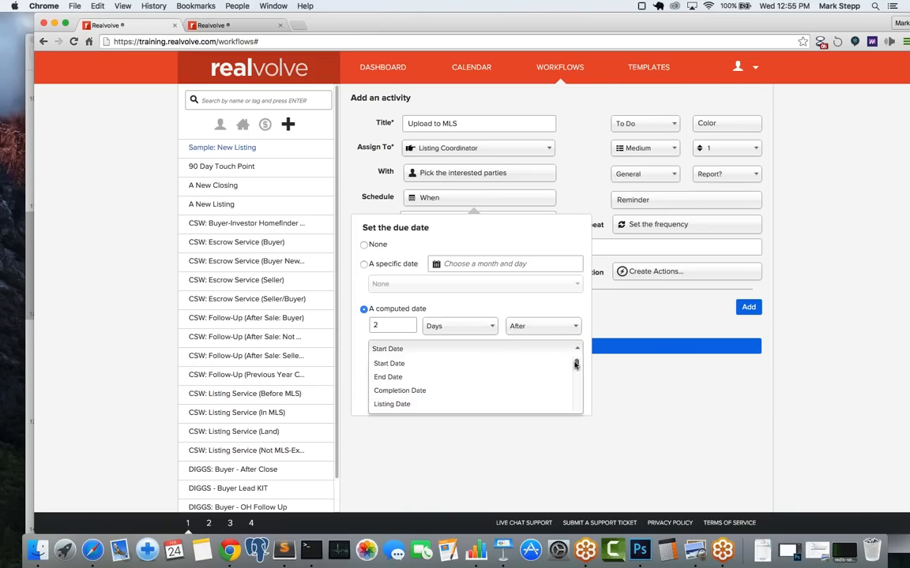
{"action": "mouse_move", "coordinate": [576, 364]}
{"action": "left_mouse_down"}
{"action": "mouse_move", "coordinate": [575, 377]}
{"action": "mouse_move", "coordinate": [577, 357]}
{"action": "left_mouse_up"}
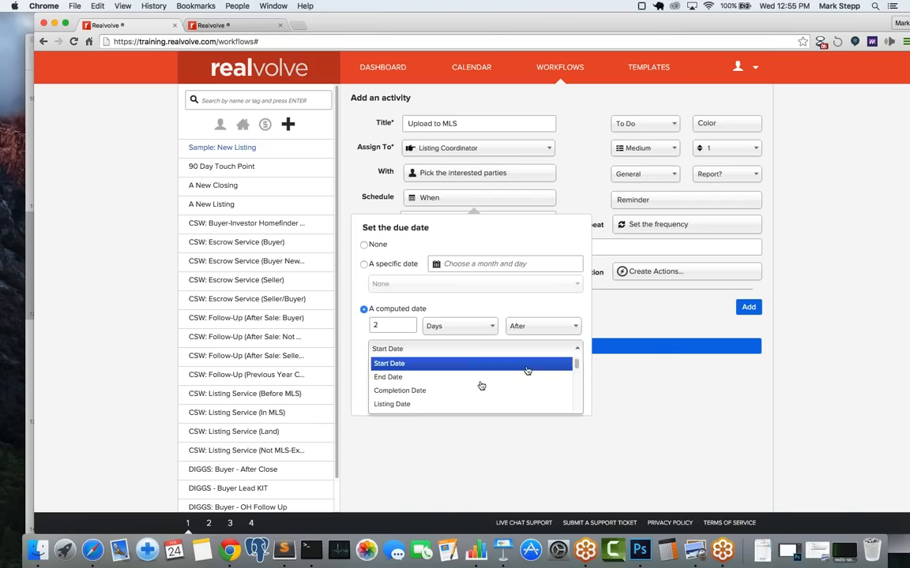
{"action": "left_click", "coordinate": [425, 405]}
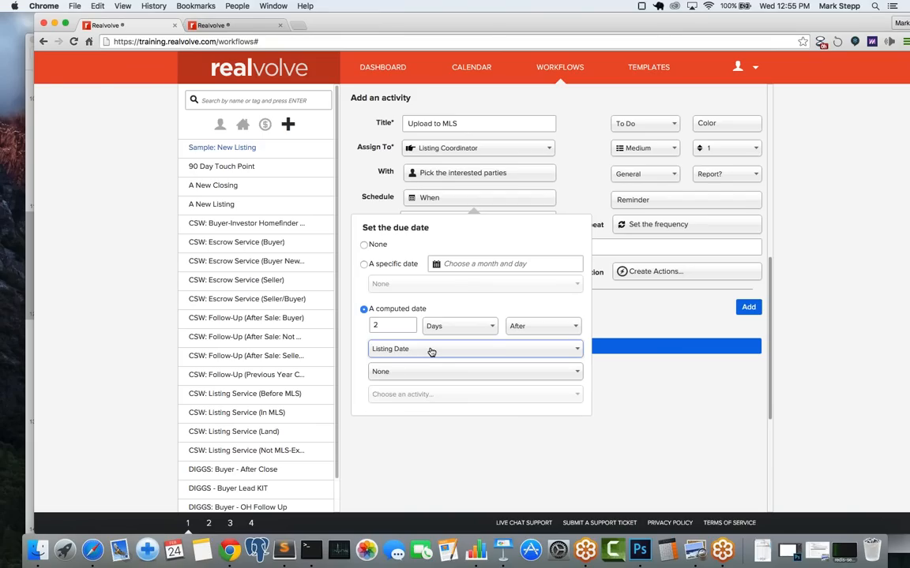
{"action": "left_click", "coordinate": [577, 194]}
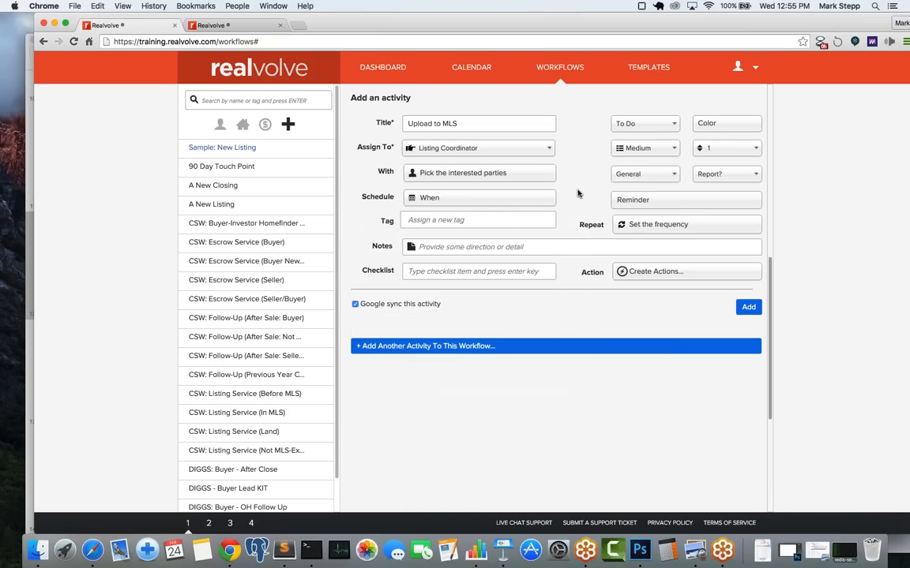
Step: Add Property#PrimaryMLSNumber and Property#DateInMLS as checklist items and turn off Google sync for Upload to MLS
{"action": "left_click", "coordinate": [462, 272]}
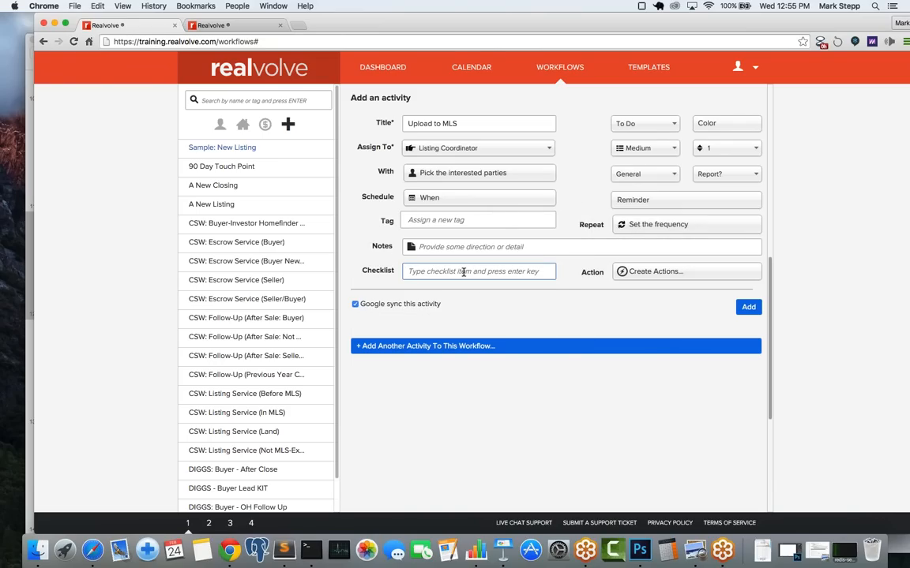
{"action": "type", "text": "[["}
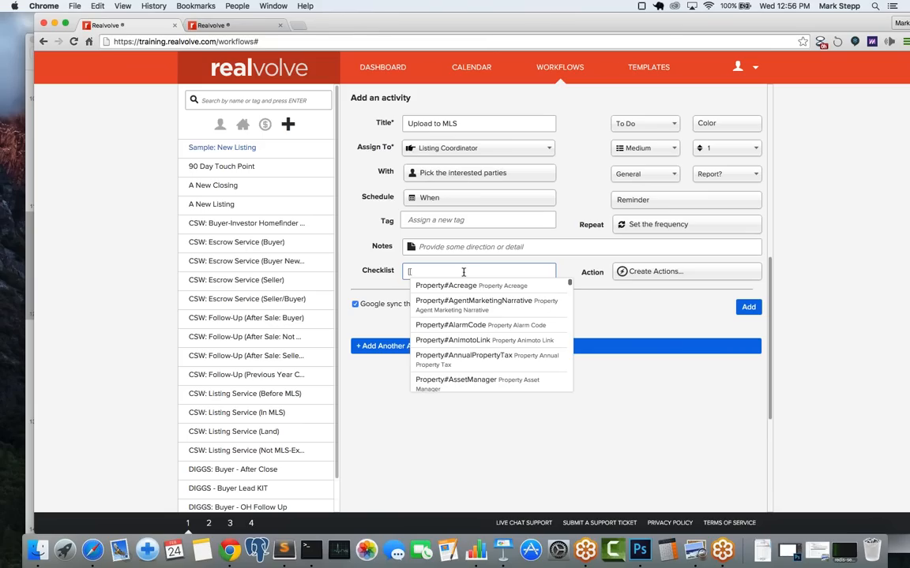
{"action": "type", "text": "ml"}
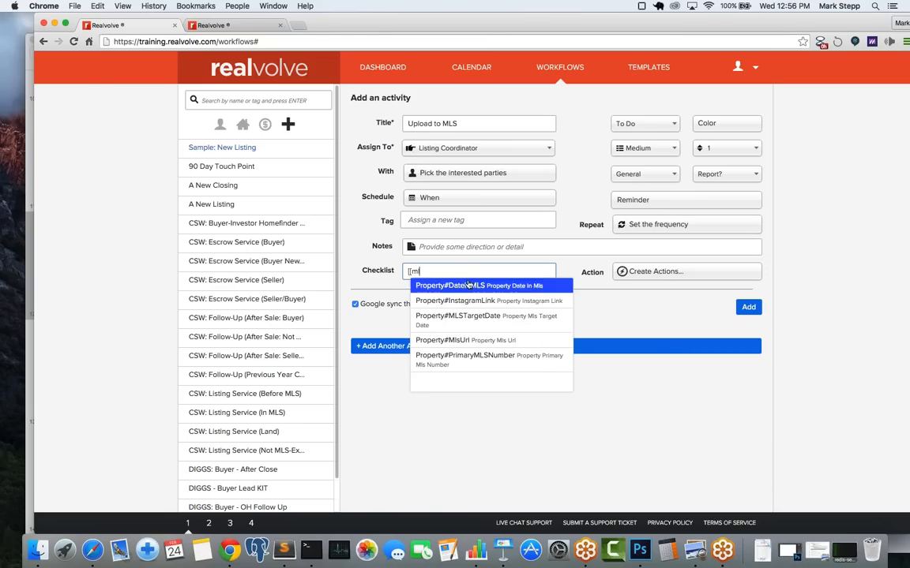
{"action": "left_click", "coordinate": [496, 360]}
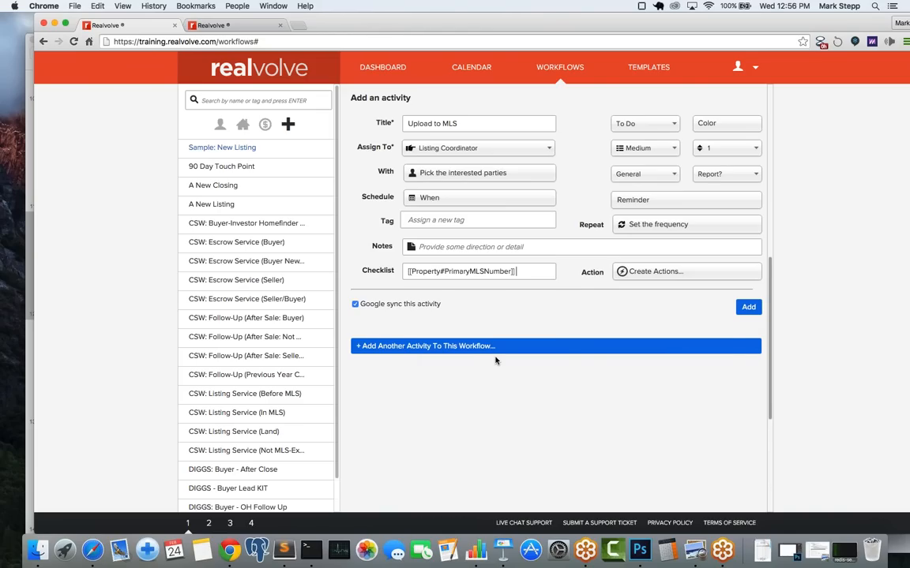
{"action": "key", "text": "Return"}
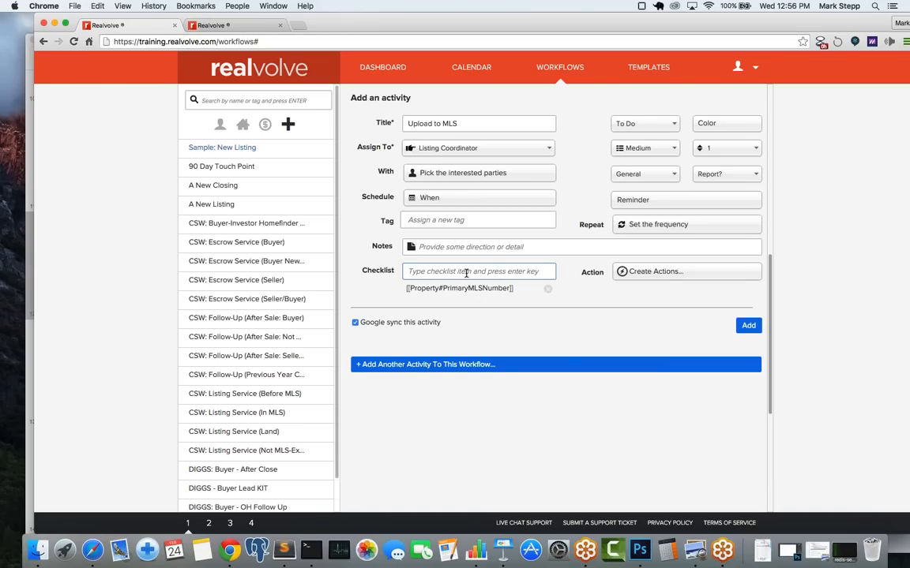
{"action": "type", "text": "[["}
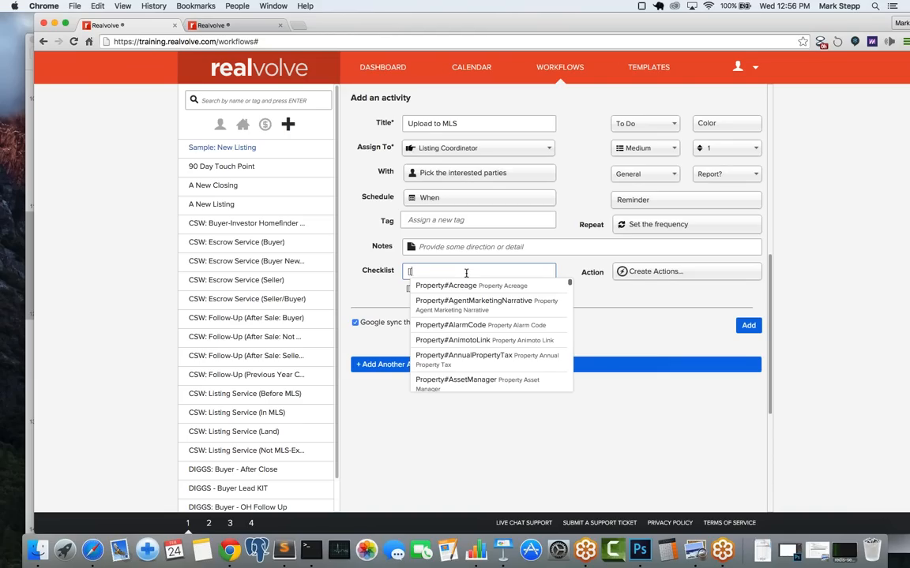
{"action": "type", "text": "ml"}
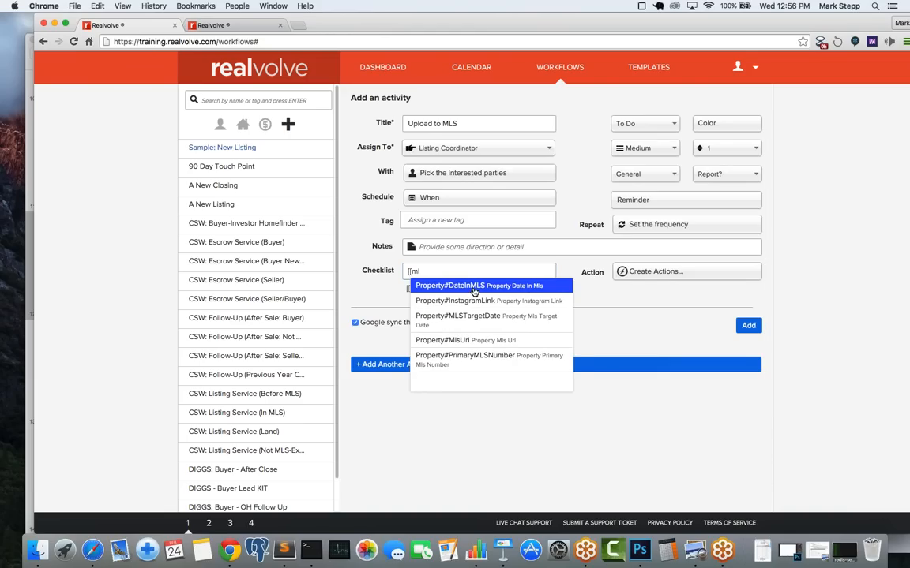
{"action": "left_click", "coordinate": [474, 288]}
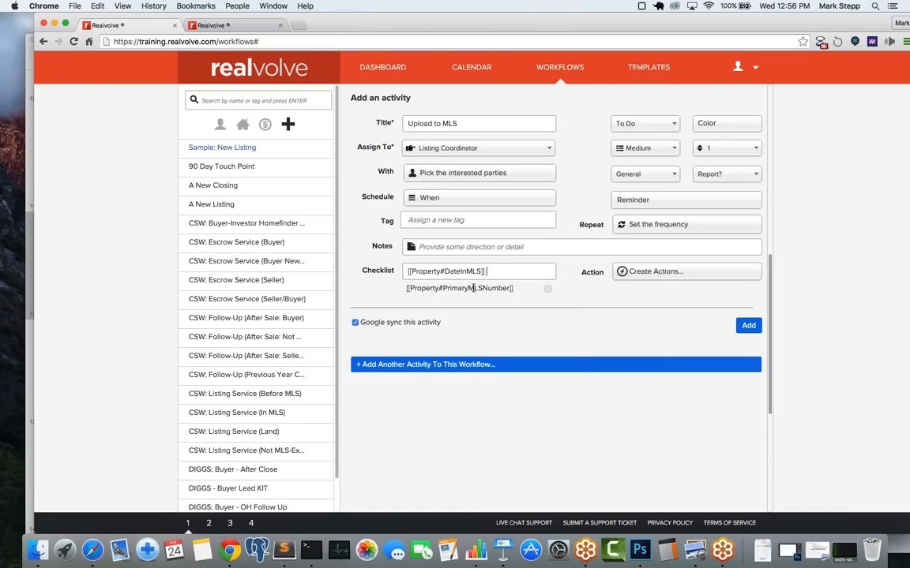
{"action": "key", "text": "Return"}
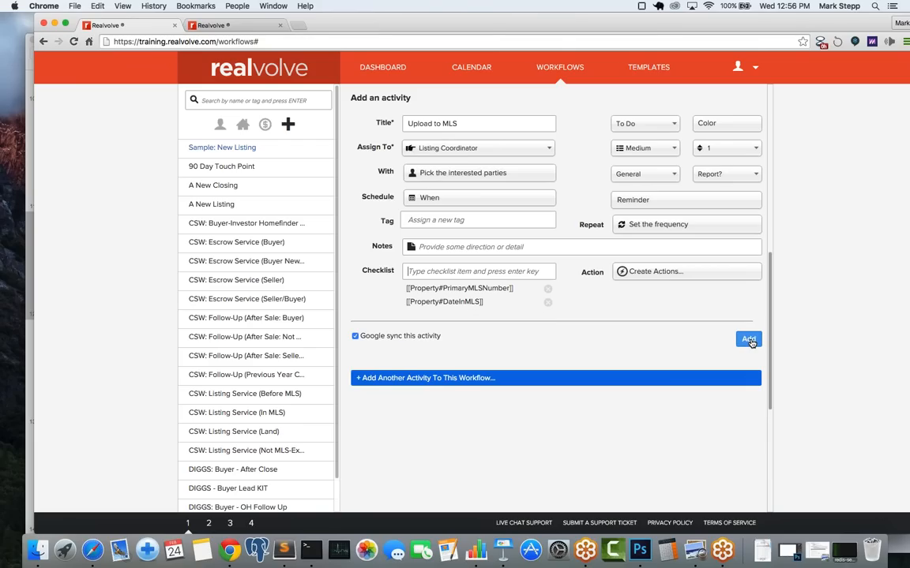
{"action": "left_click", "coordinate": [354, 336]}
Step: Add Upload to MLS to the workflow, review the four-activity list, and check the New Listing slides
{"action": "left_click", "coordinate": [747, 339]}
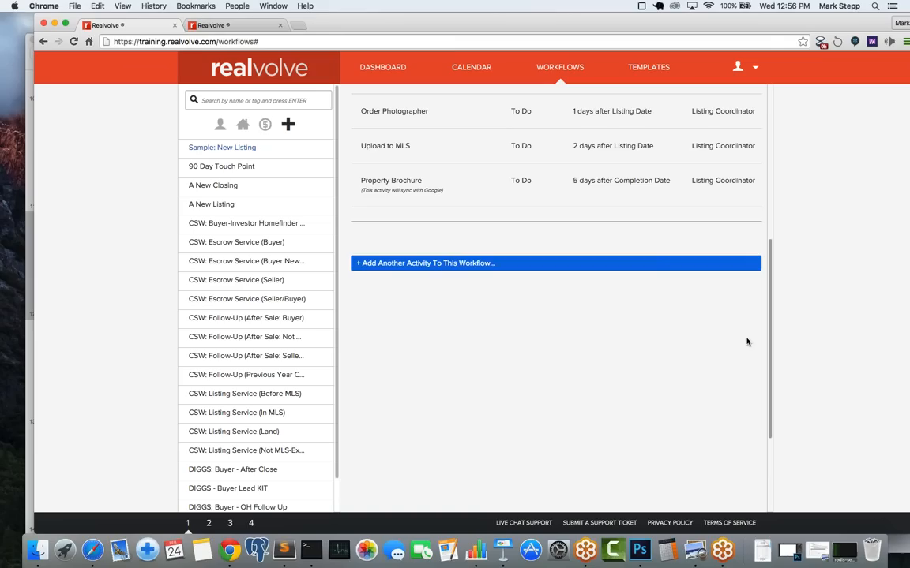
{"action": "scroll", "coordinate": [747, 340], "scroll_direction": "up", "scroll_amount": 5}
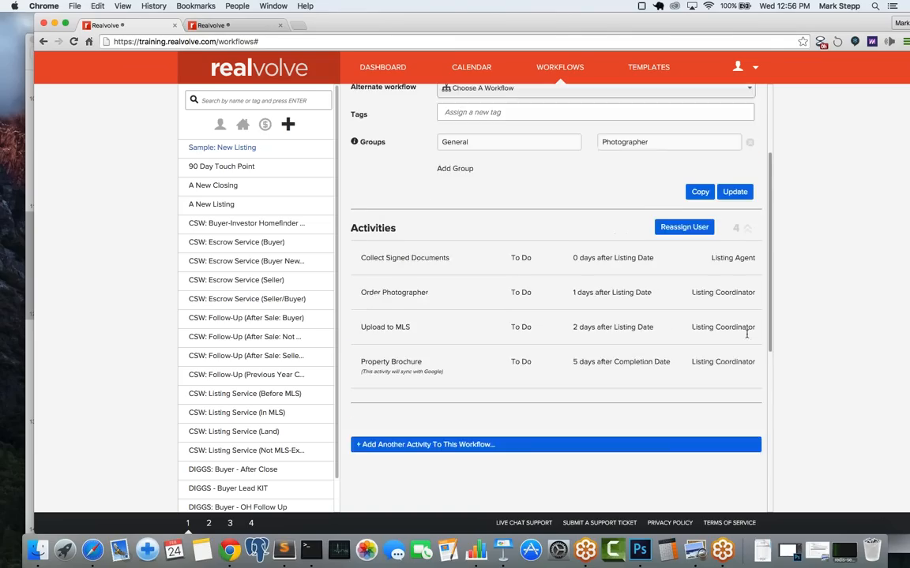
{"action": "scroll", "coordinate": [747, 339], "scroll_direction": "down", "scroll_amount": 3}
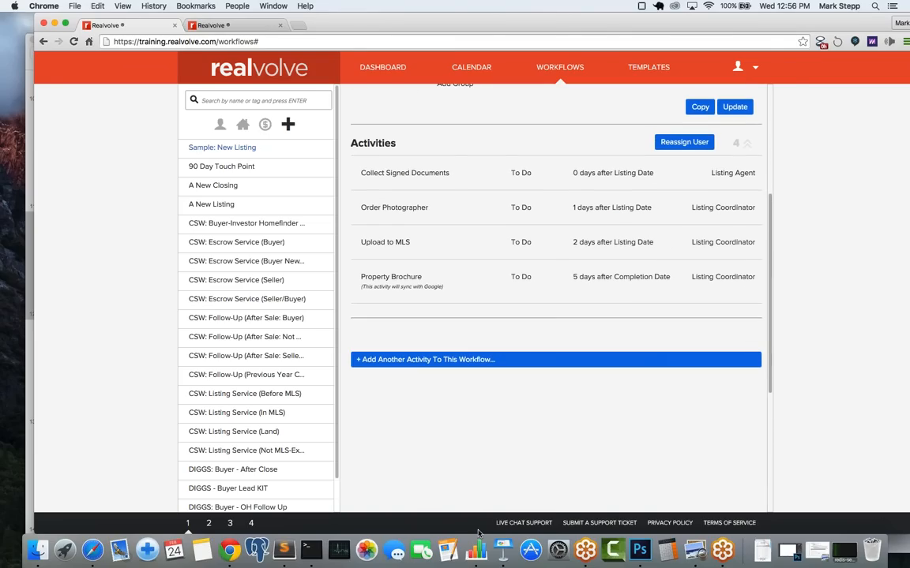
{"action": "left_click", "coordinate": [508, 526]}
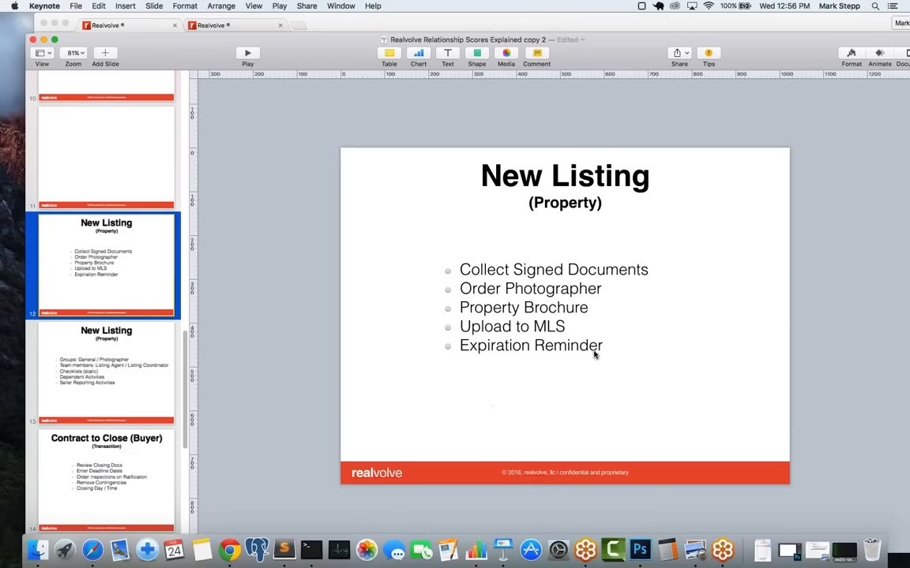
{"action": "left_click", "coordinate": [455, 24]}
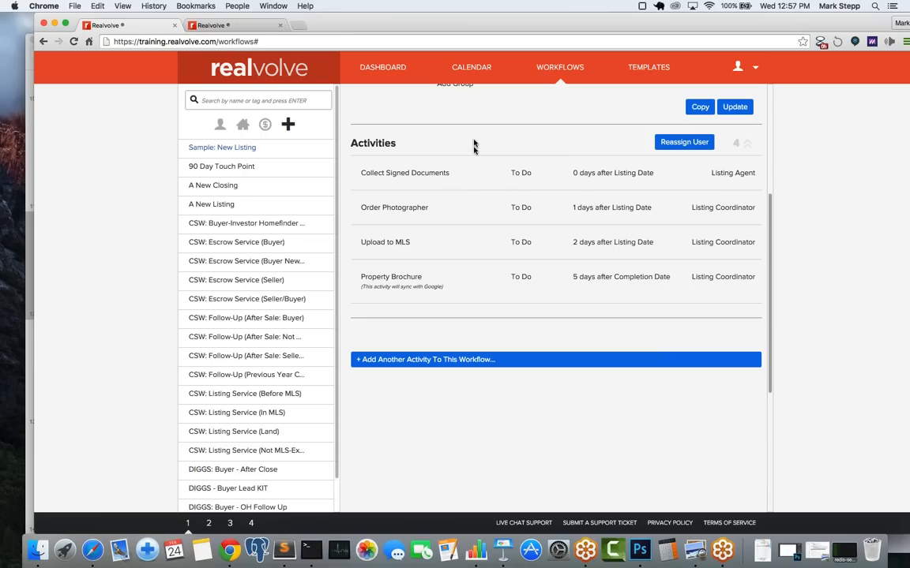
{"action": "left_click", "coordinate": [535, 366]}
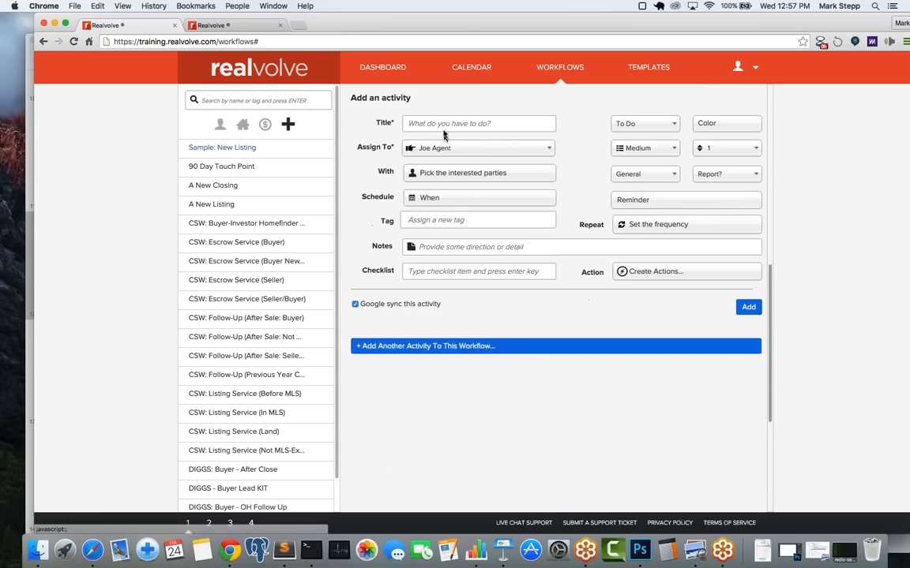
Step: Create an activity titled 'Expiration Reminder' assigned to the Listing Coordinator
{"action": "left_click", "coordinate": [442, 124]}
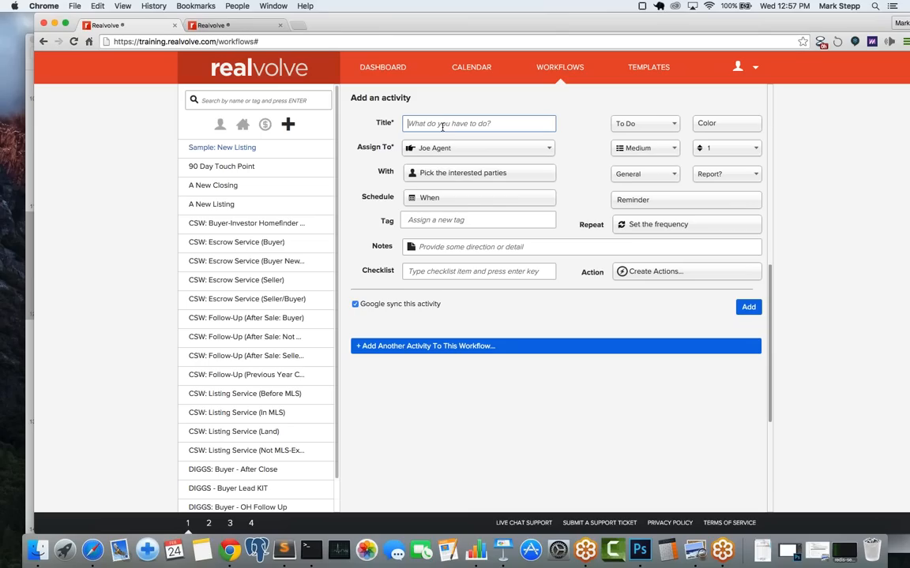
{"action": "type", "text": "Expir"}
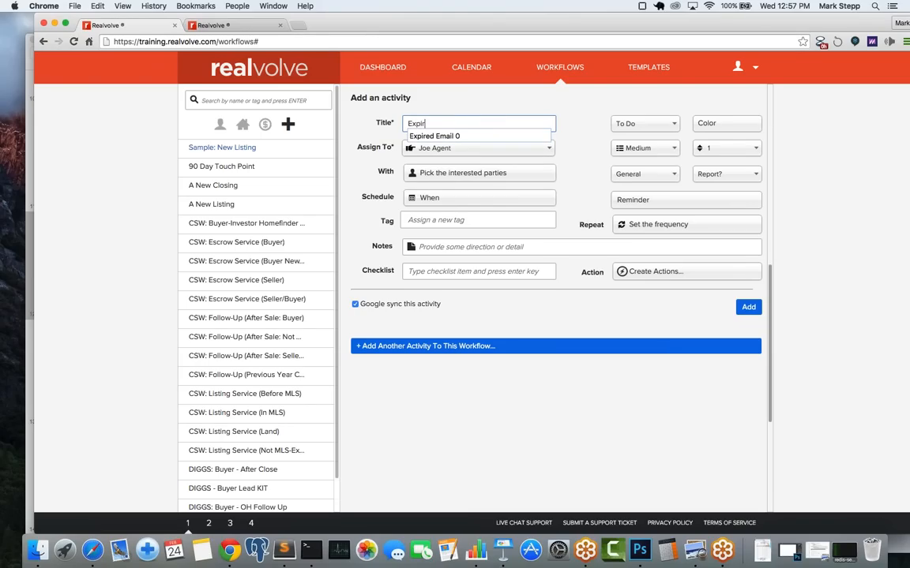
{"action": "type", "text": "ation Re"}
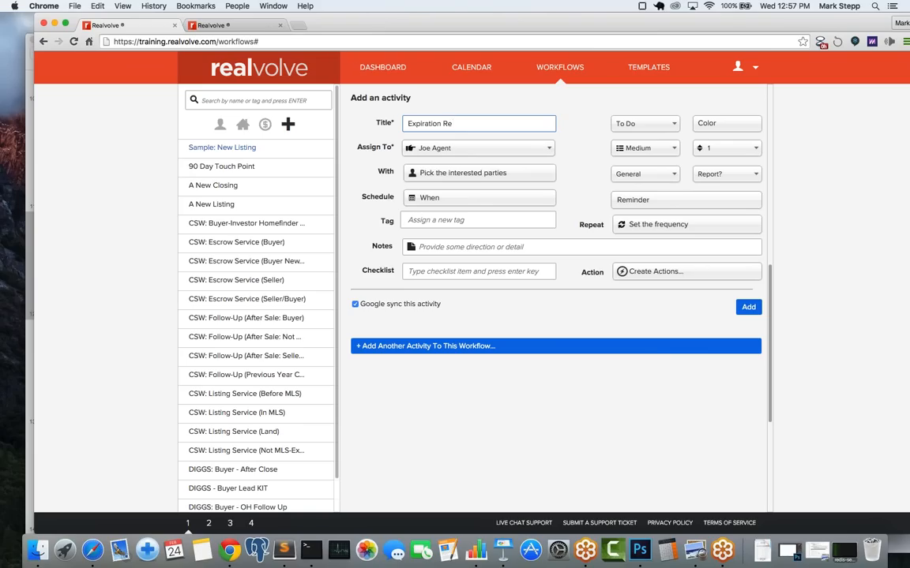
{"action": "type", "text": "mindert"}
{"action": "key", "text": "BackSpace"}
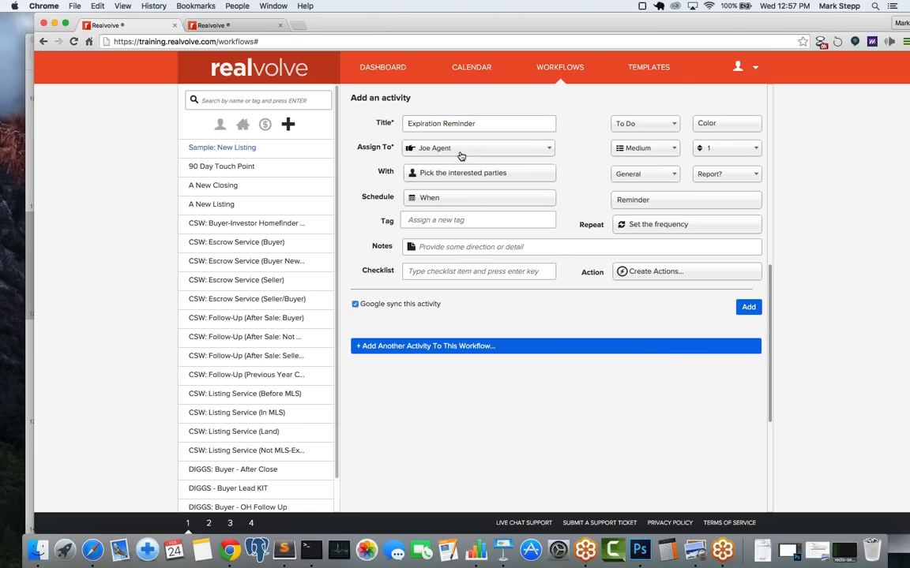
{"action": "left_click", "coordinate": [461, 150]}
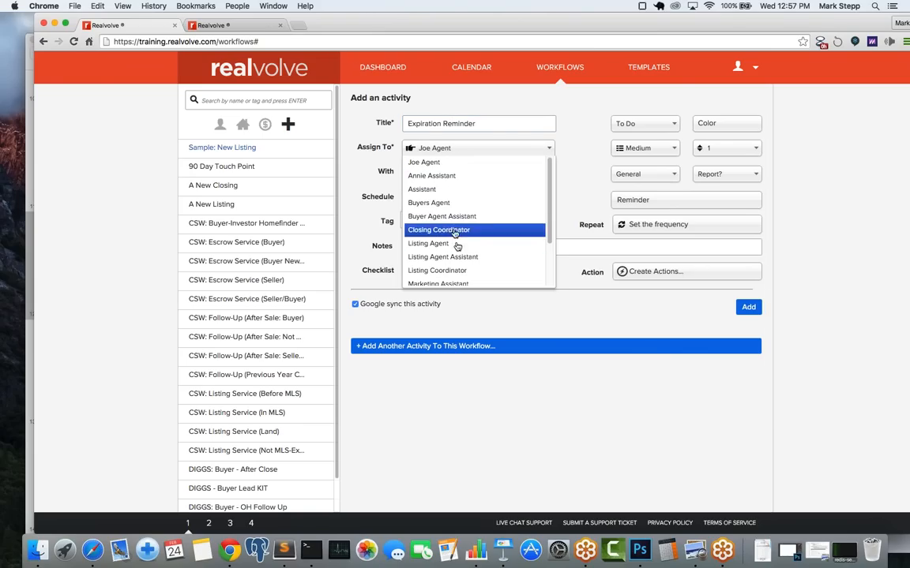
{"action": "left_click", "coordinate": [461, 271]}
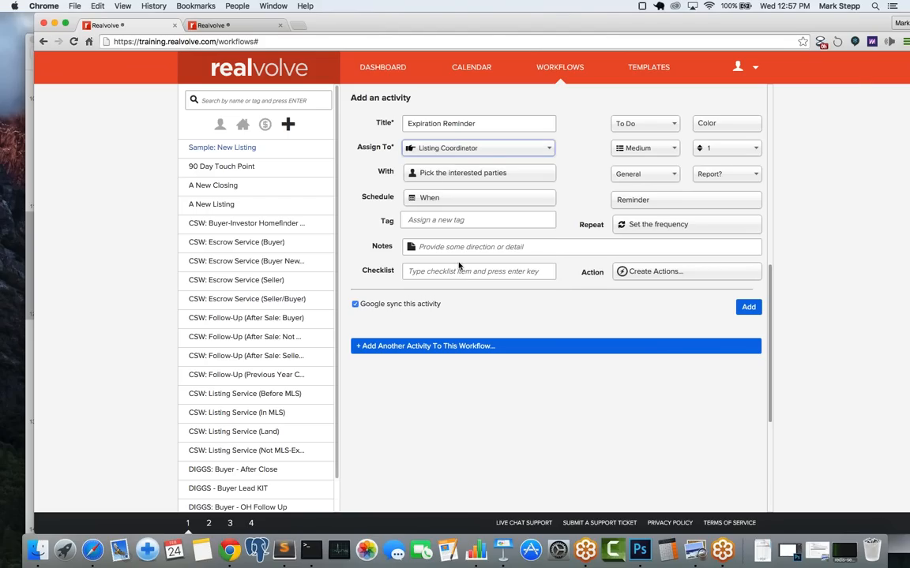
Step: Involve the party members Seller and Seller 2 in the activity
{"action": "left_click", "coordinate": [428, 176]}
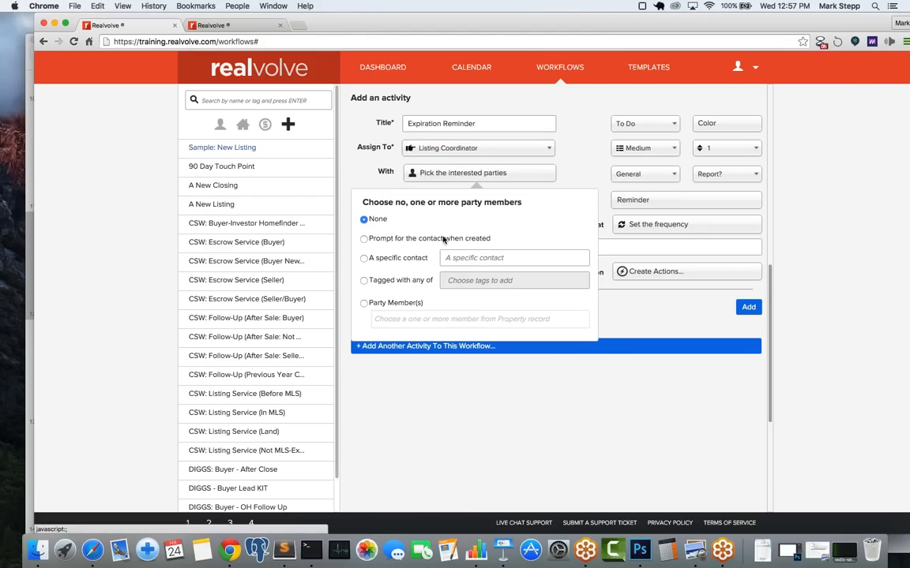
{"action": "left_click", "coordinate": [365, 304]}
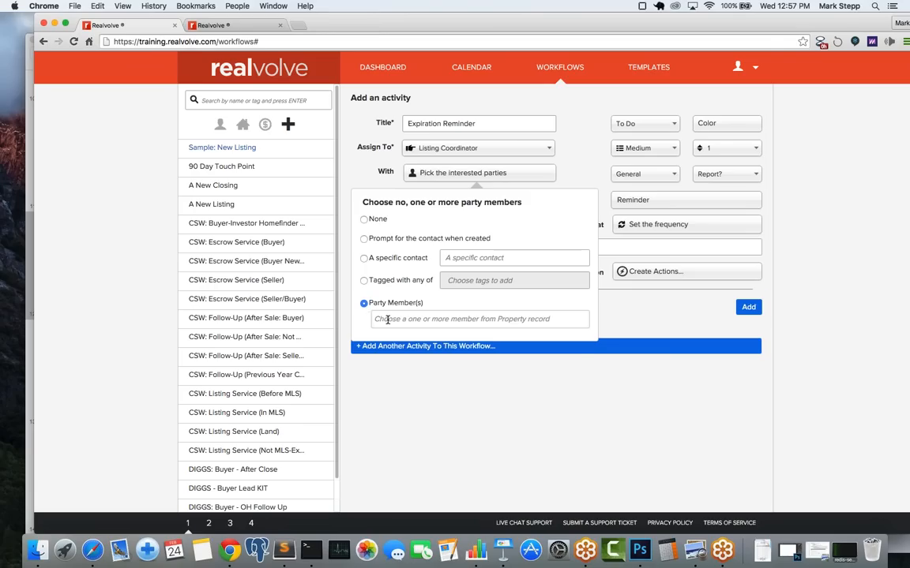
{"action": "left_click", "coordinate": [387, 319]}
{"action": "type", "text": "se"}
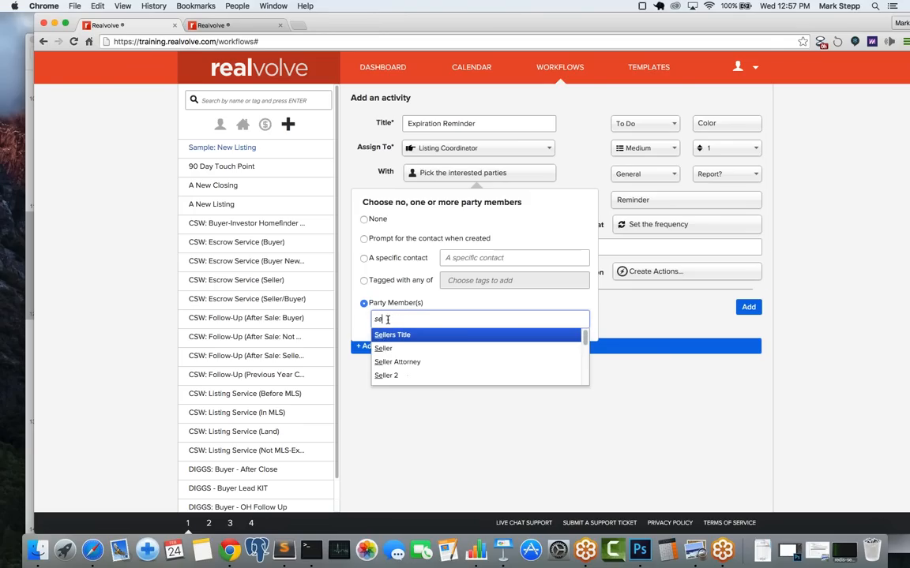
{"action": "type", "text": "ll"}
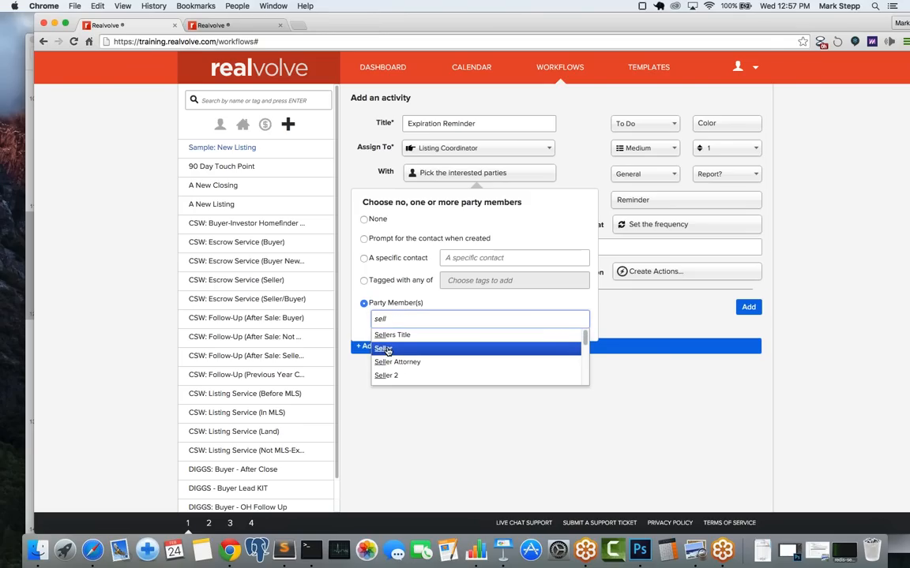
{"action": "left_click", "coordinate": [387, 350]}
{"action": "type", "text": "sell"}
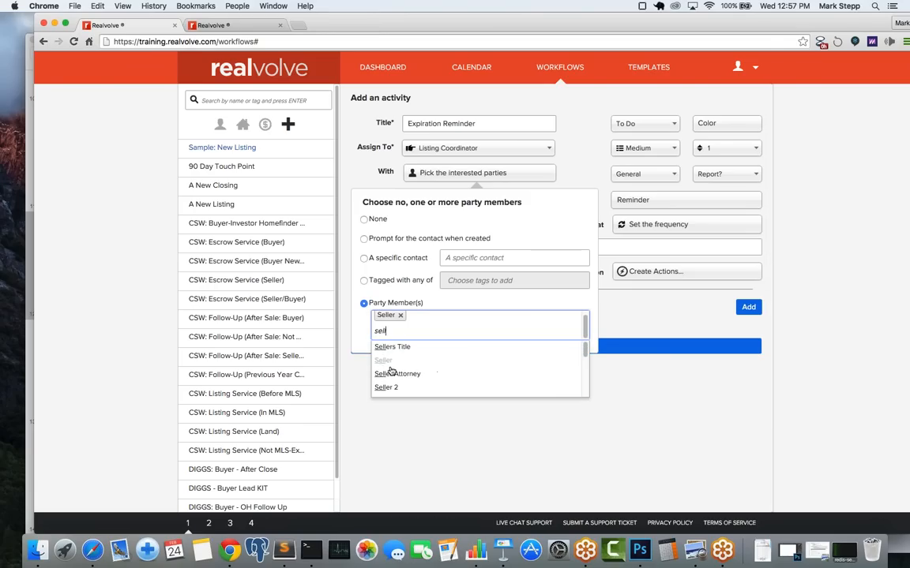
{"action": "left_click", "coordinate": [394, 391]}
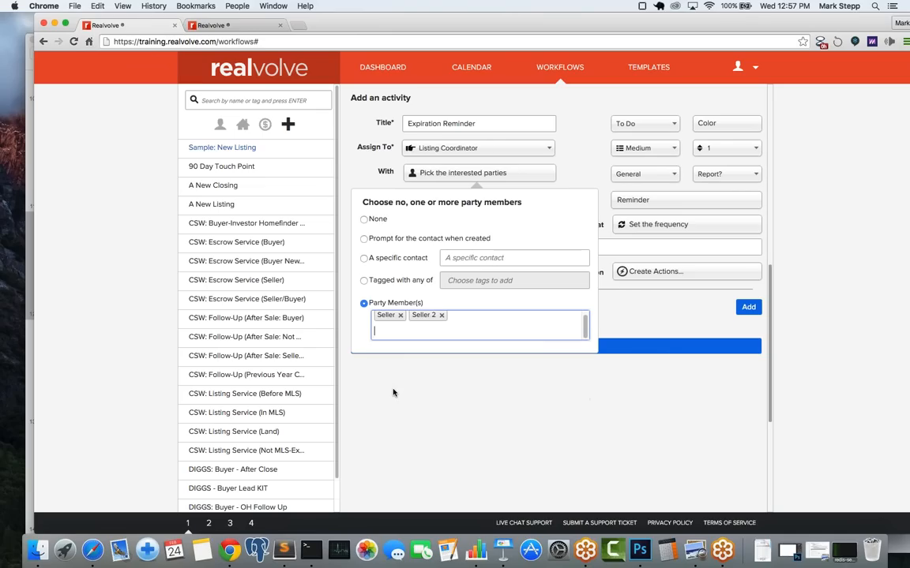
{"action": "left_click", "coordinate": [511, 158]}
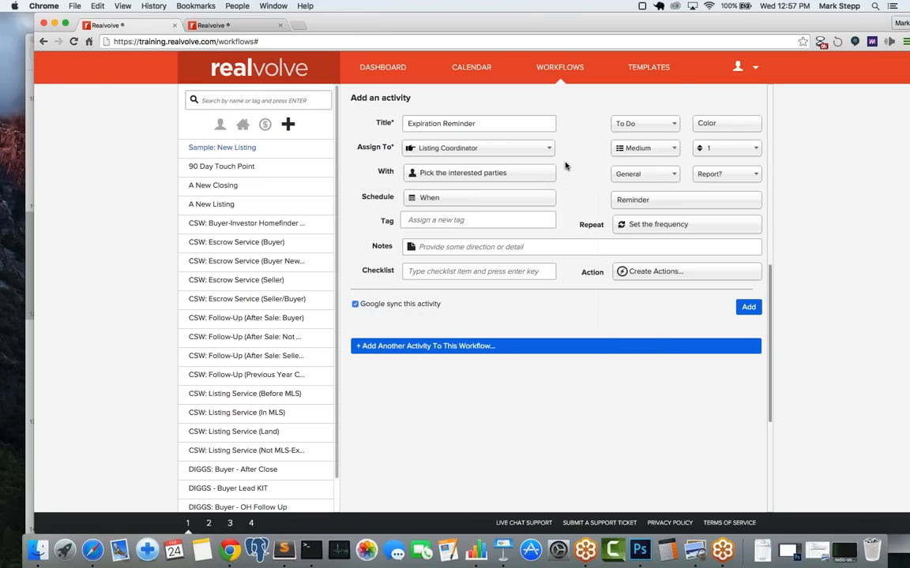
Step: Give Expiration Reminder a computed due date of 5 Days Before the Expiring Date
{"action": "left_click", "coordinate": [445, 198]}
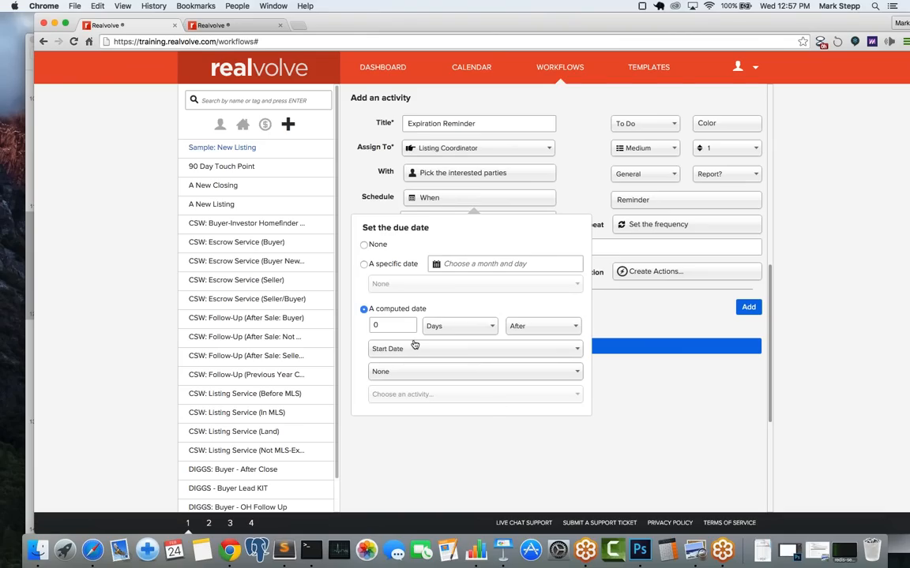
{"action": "left_click_drag", "start_coordinate": [398, 325], "coordinate": [341, 323]}
{"action": "type", "text": "5"}
{"action": "left_click", "coordinate": [541, 327]}
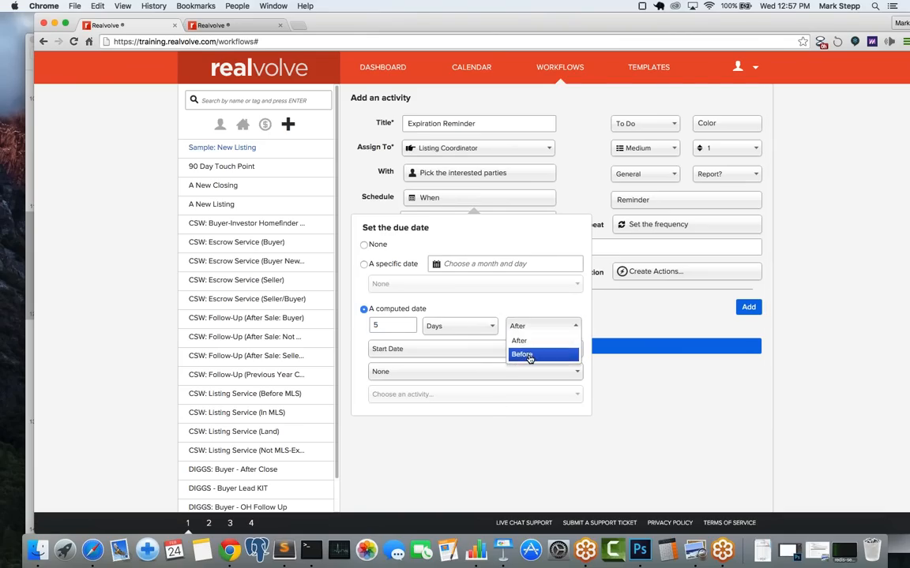
{"action": "left_click", "coordinate": [528, 353]}
{"action": "left_click", "coordinate": [461, 356]}
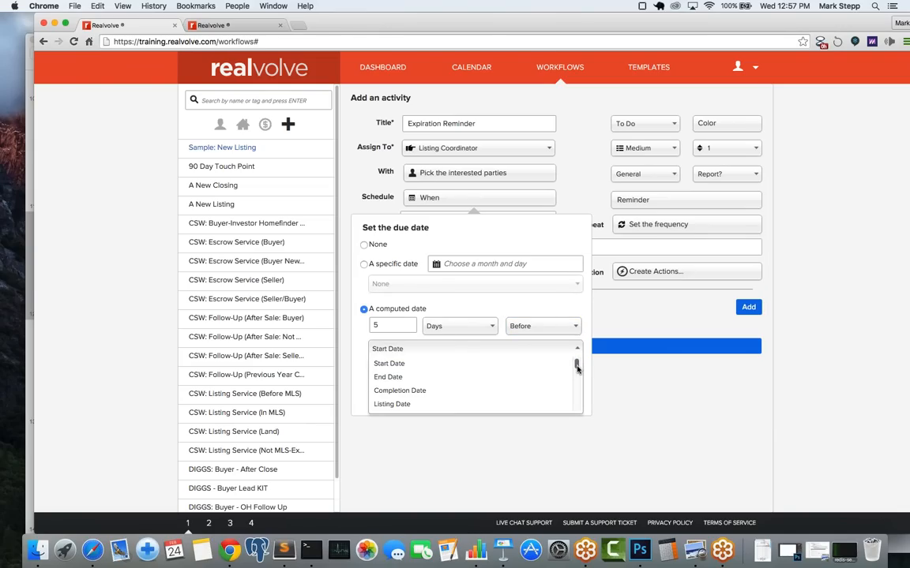
{"action": "scroll", "coordinate": [442, 387], "scroll_direction": "down", "scroll_amount": 2}
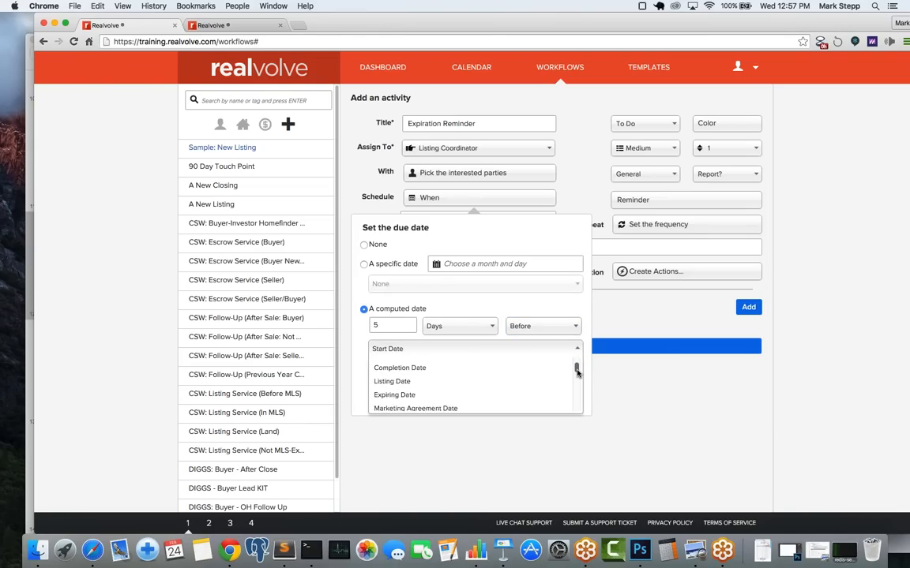
{"action": "left_click", "coordinate": [409, 395]}
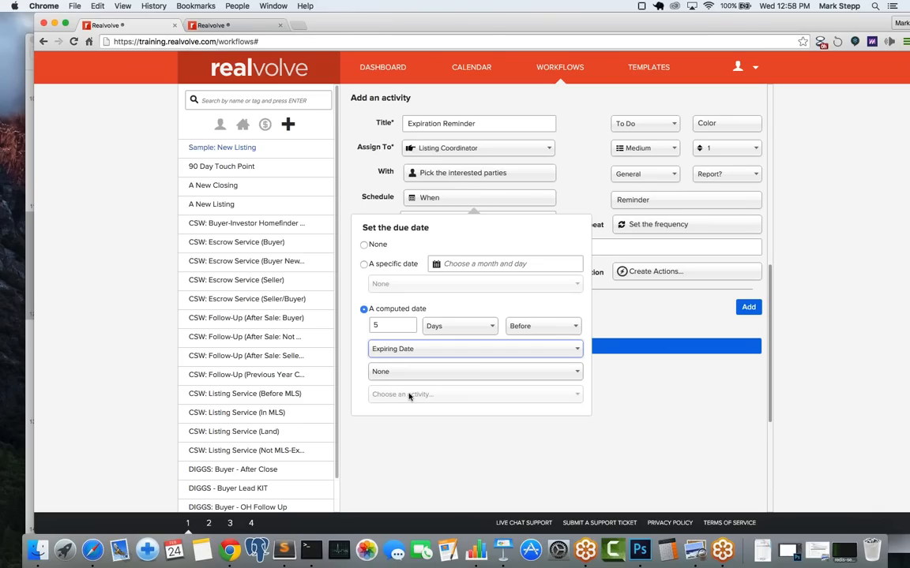
{"action": "left_click", "coordinate": [577, 184]}
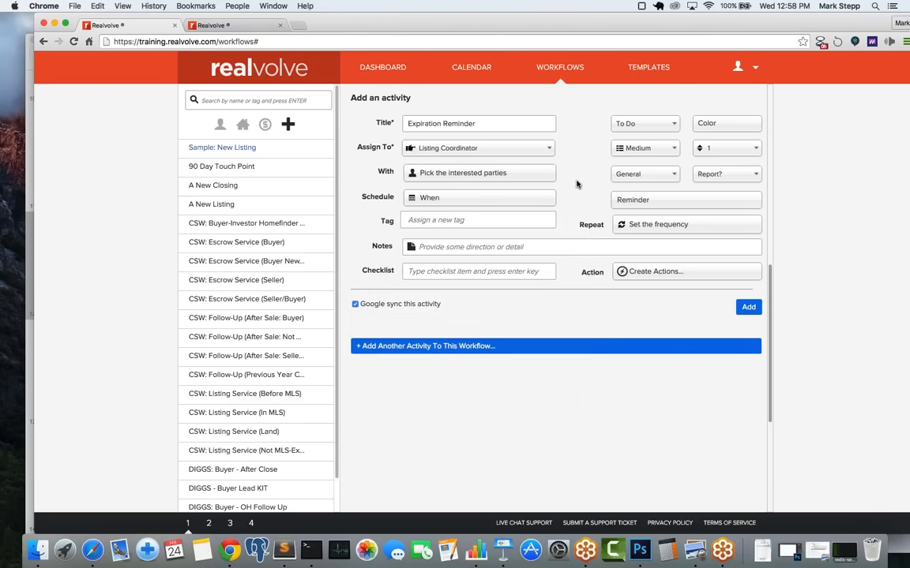
Step: Colour Expiration Reminder red, set its priority to High, and add it to the workflow
{"action": "left_click", "coordinate": [712, 125]}
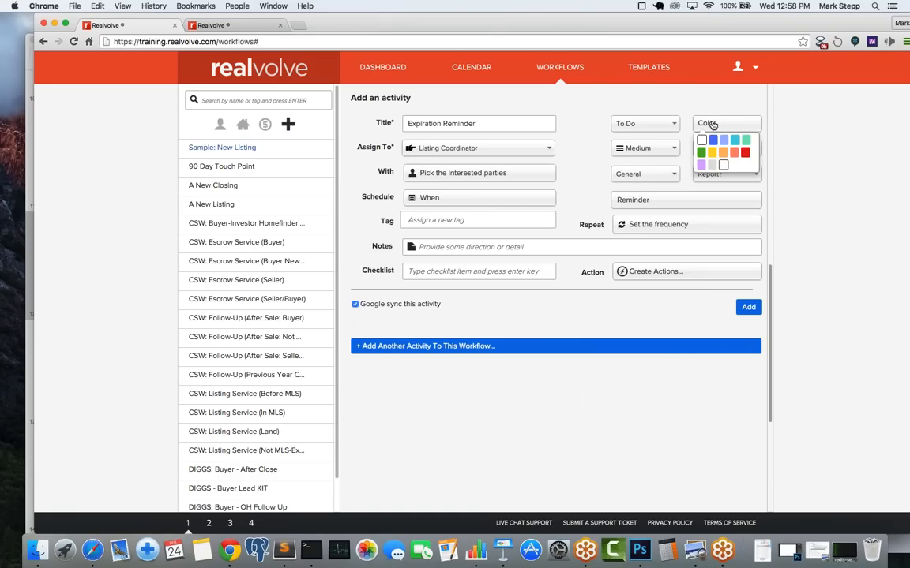
{"action": "left_click", "coordinate": [744, 155]}
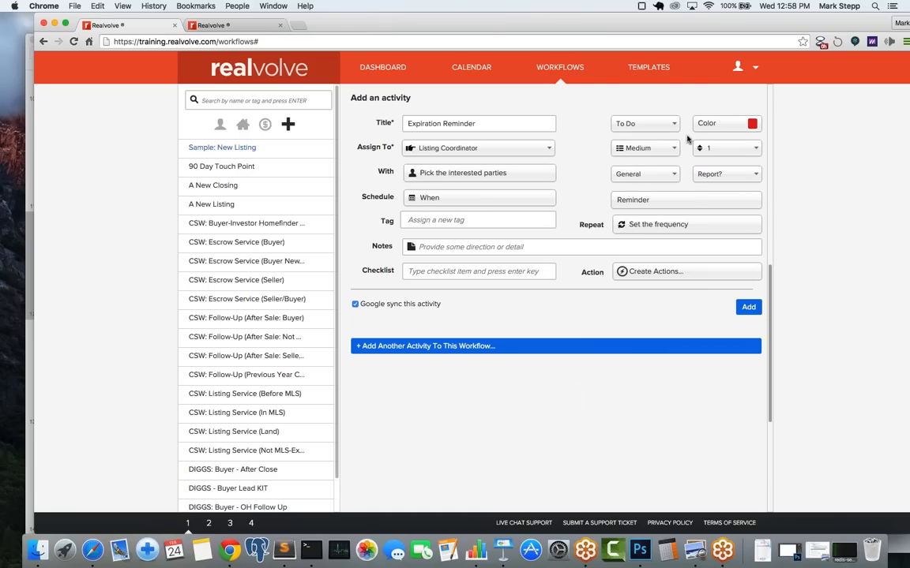
{"action": "left_click", "coordinate": [646, 150]}
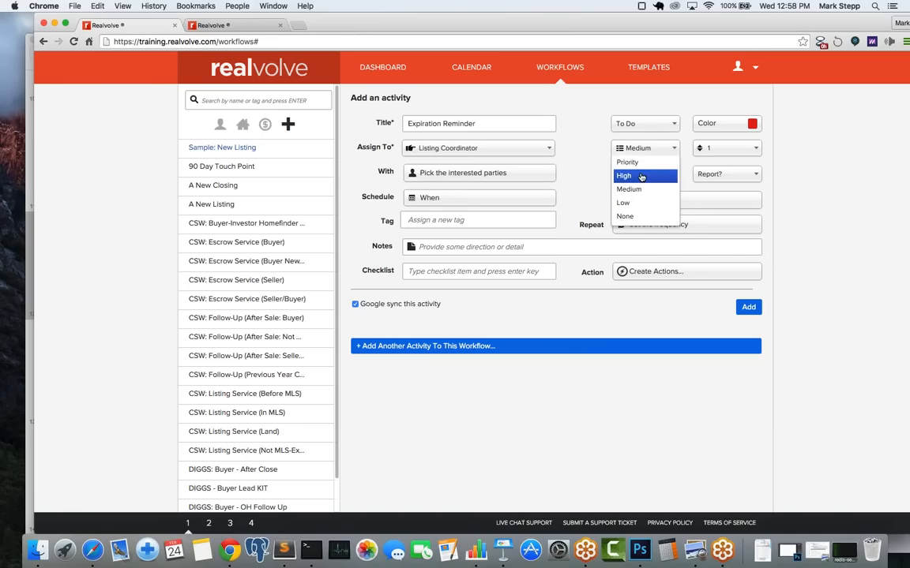
{"action": "left_click", "coordinate": [641, 176]}
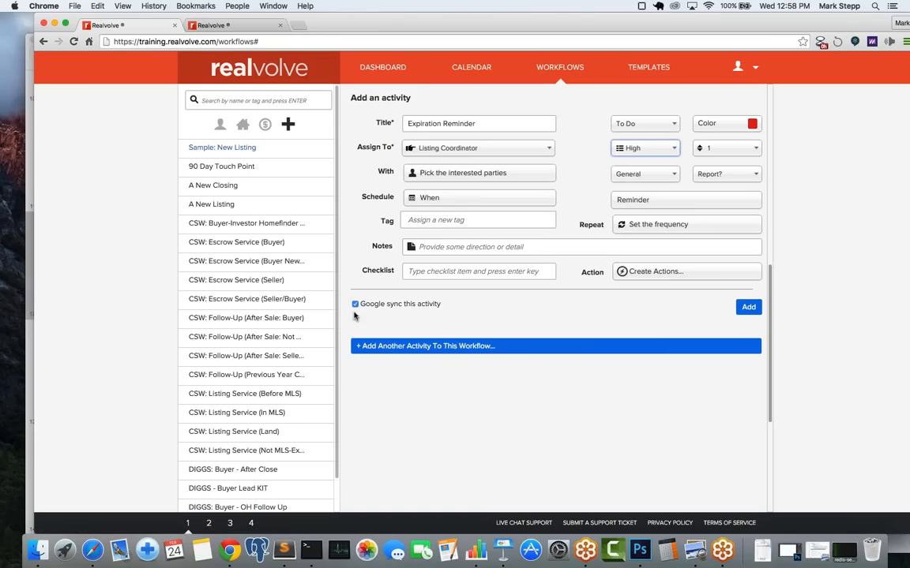
{"action": "left_click", "coordinate": [744, 312]}
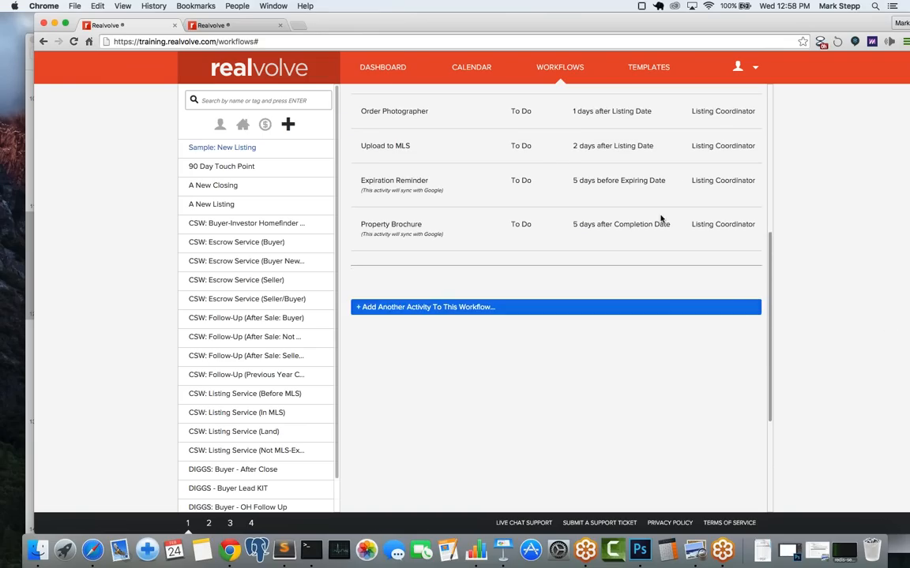
{"action": "scroll", "coordinate": [661, 219], "scroll_direction": "up", "scroll_amount": 5}
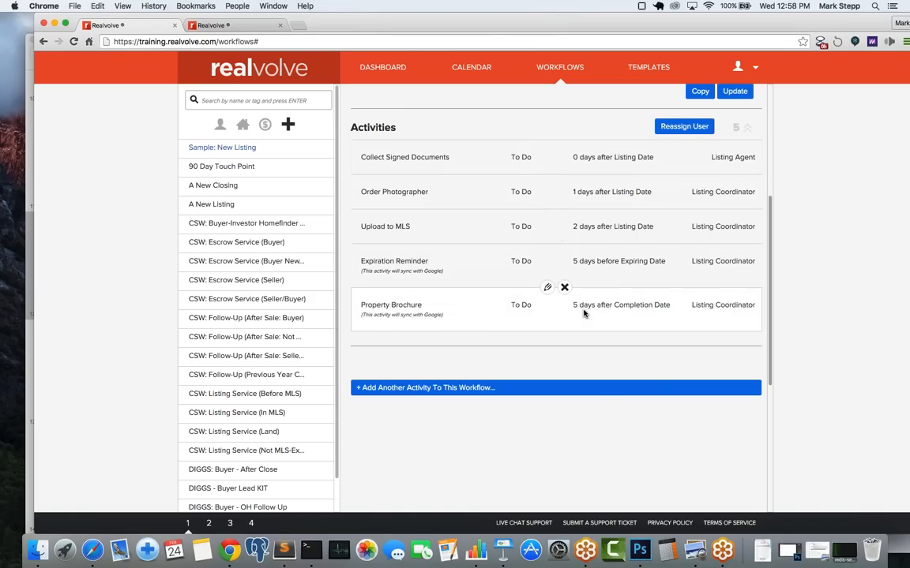
{"action": "left_click", "coordinate": [379, 69]}
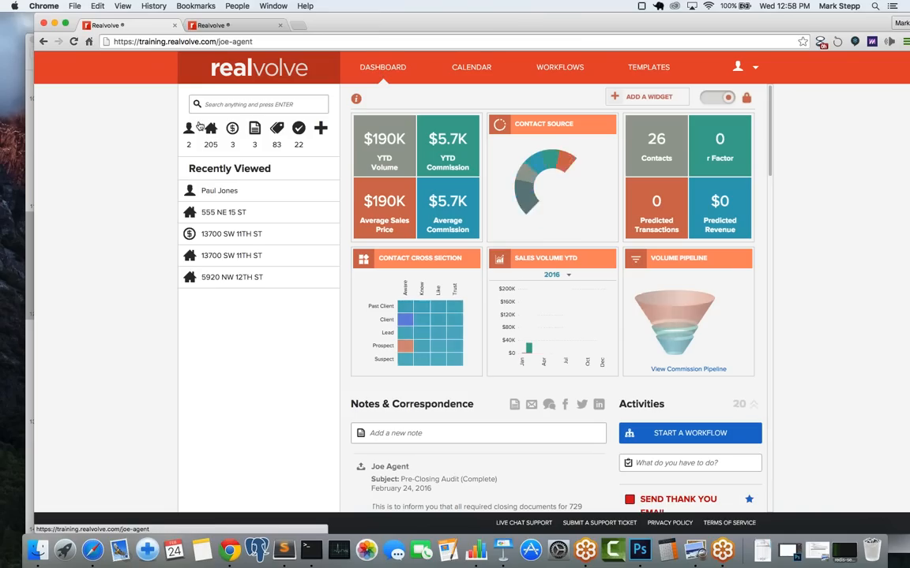
{"action": "left_click", "coordinate": [217, 215]}
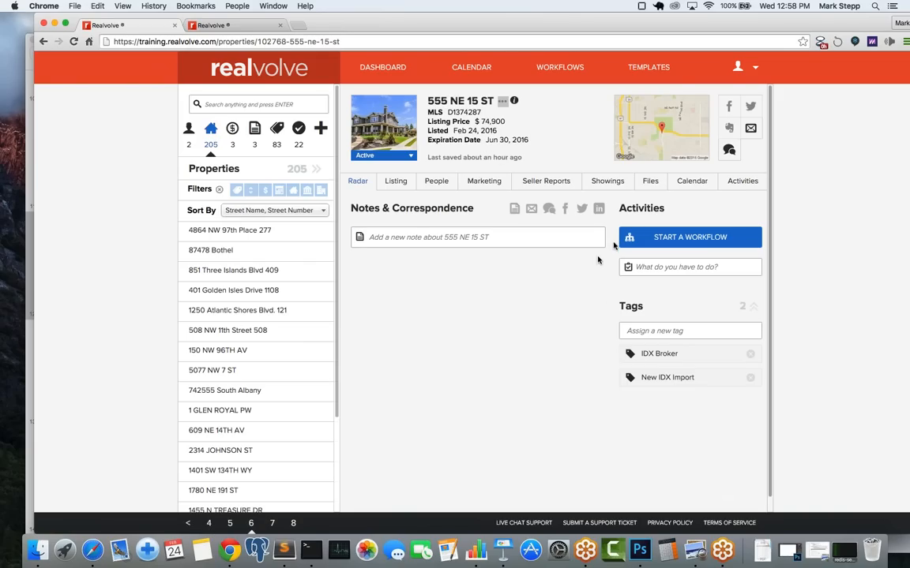
{"action": "left_click", "coordinate": [666, 244]}
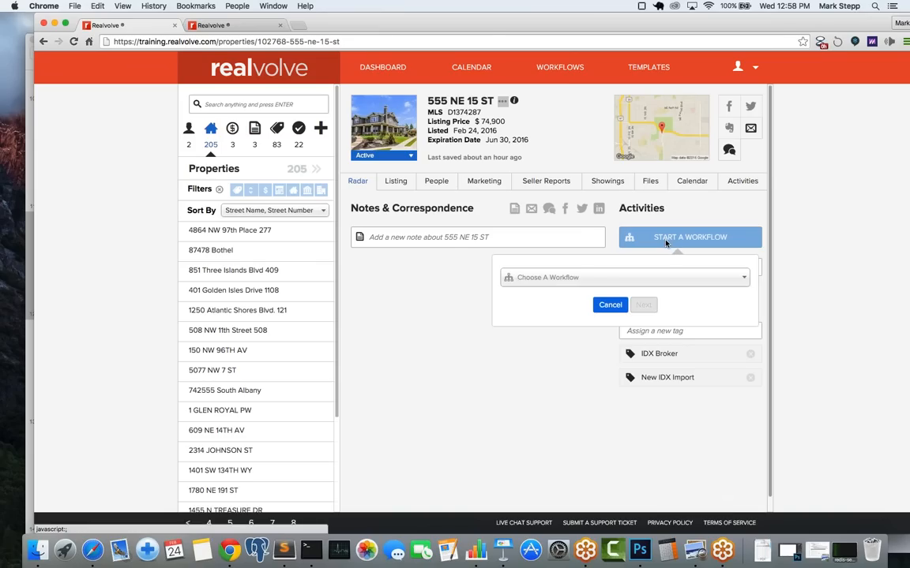
Step: Select the Sample: New Listing workflow and continue to its activity selection
{"action": "left_click", "coordinate": [572, 278]}
{"action": "type", "text": "s"}
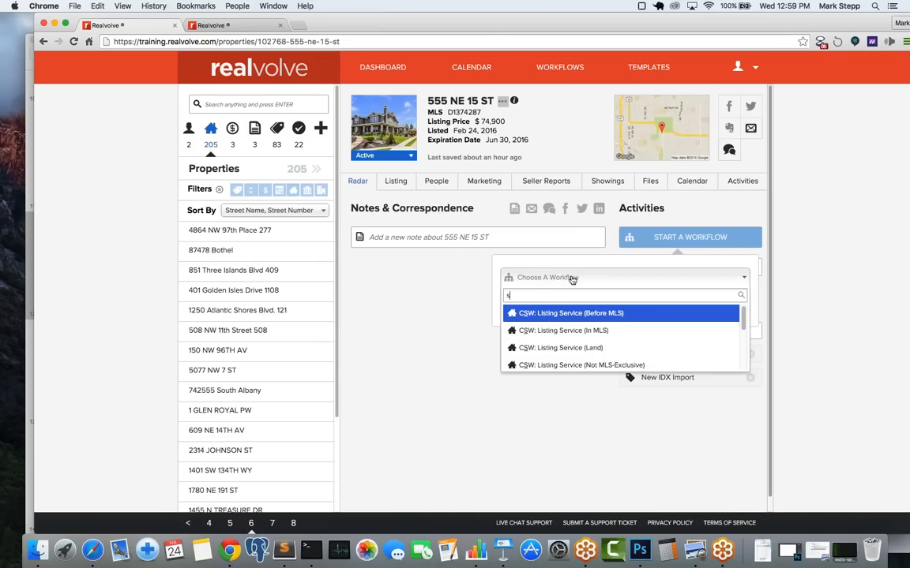
{"action": "type", "text": "am"}
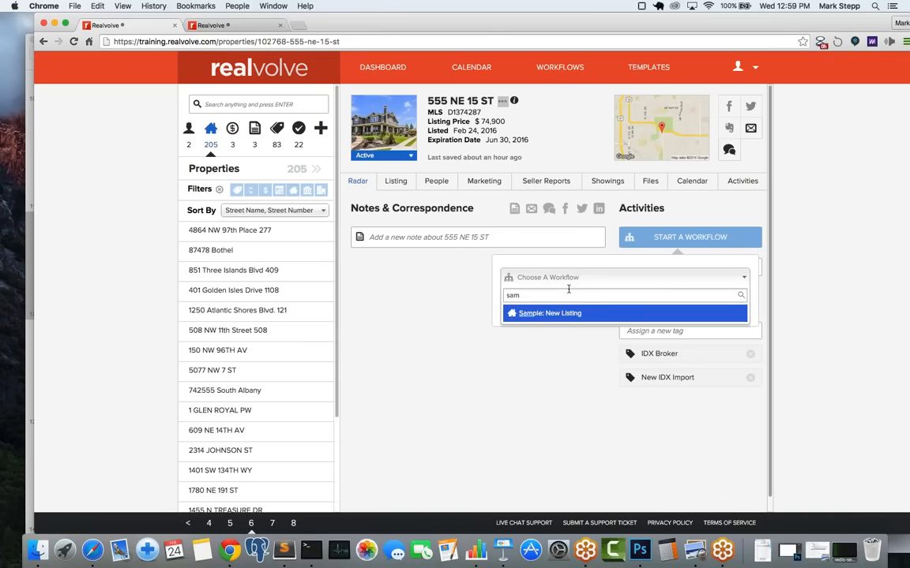
{"action": "left_click", "coordinate": [559, 315]}
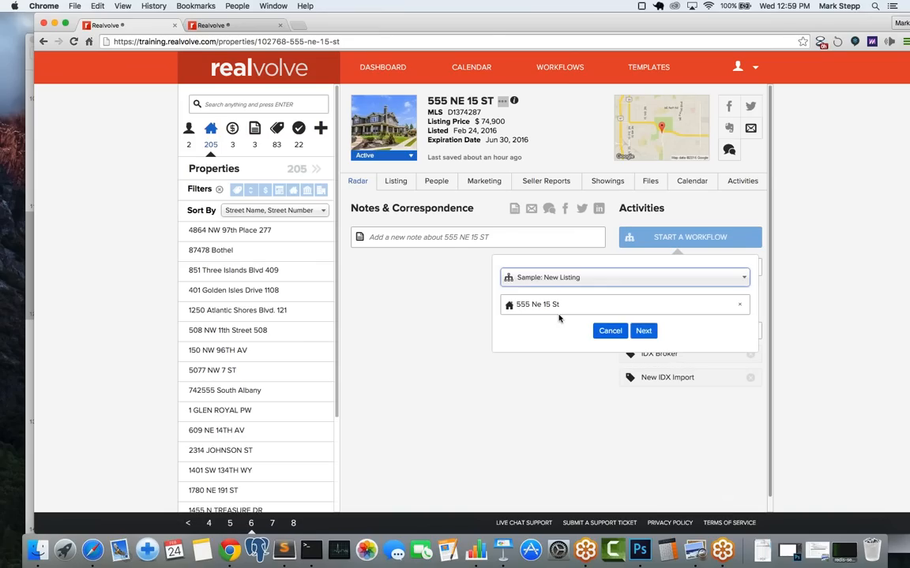
{"action": "left_click", "coordinate": [644, 331]}
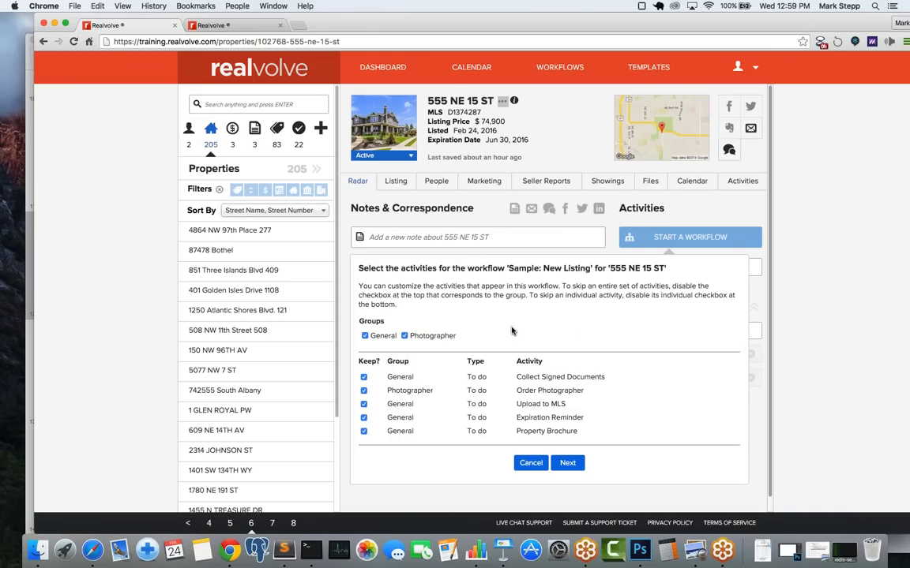
Step: Test the Photographer and General group checkboxes, keep all five activities ticked, and continue
{"action": "scroll", "coordinate": [510, 331], "scroll_direction": "down", "scroll_amount": 2}
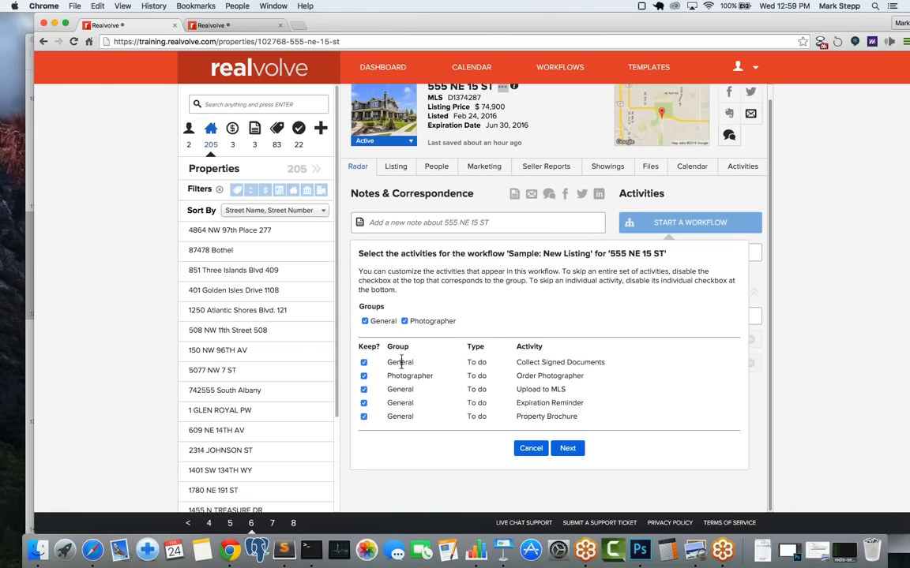
{"action": "left_click", "coordinate": [404, 321]}
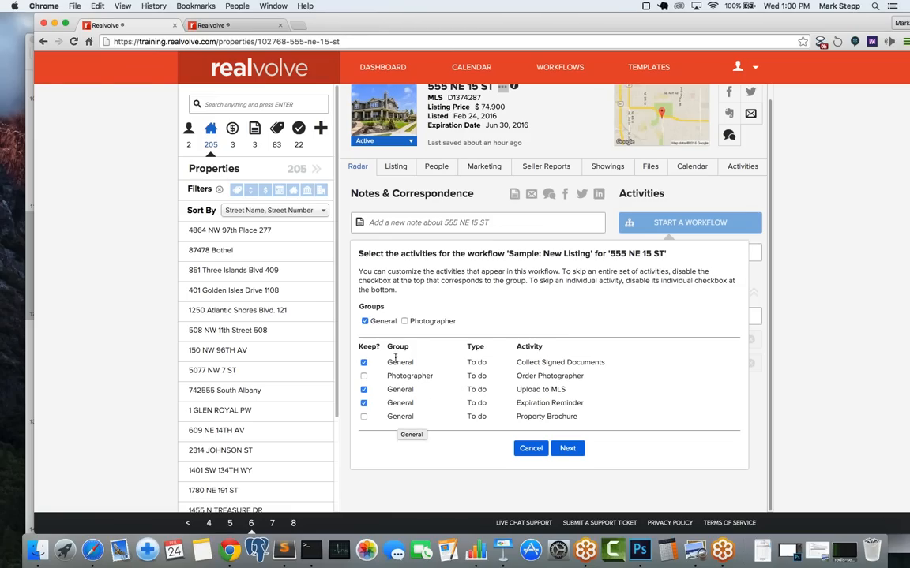
{"action": "left_click", "coordinate": [365, 322]}
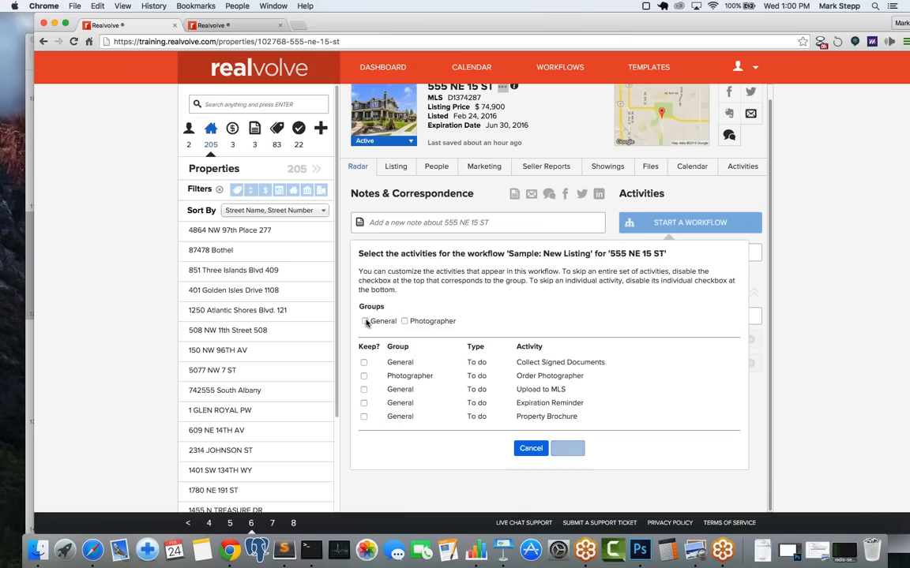
{"action": "left_click", "coordinate": [365, 322]}
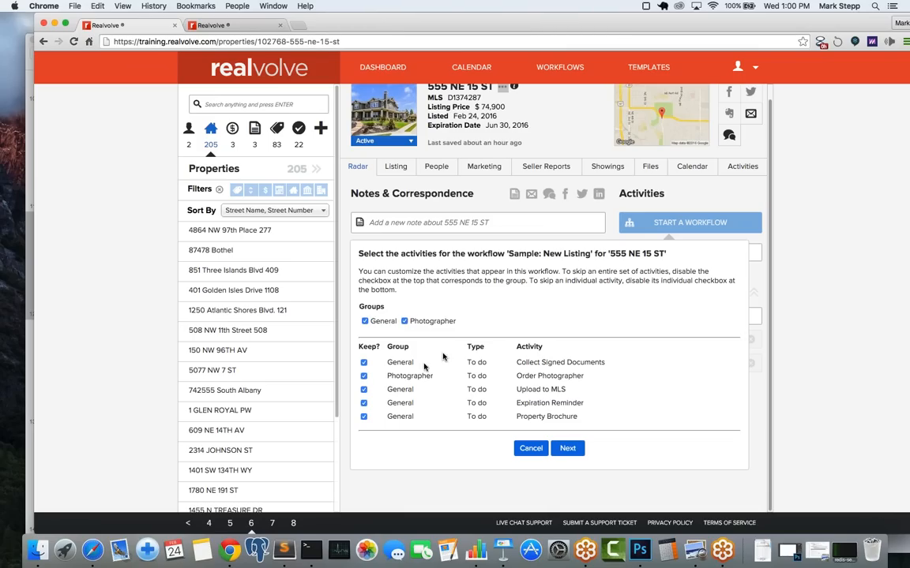
{"action": "left_click", "coordinate": [568, 448]}
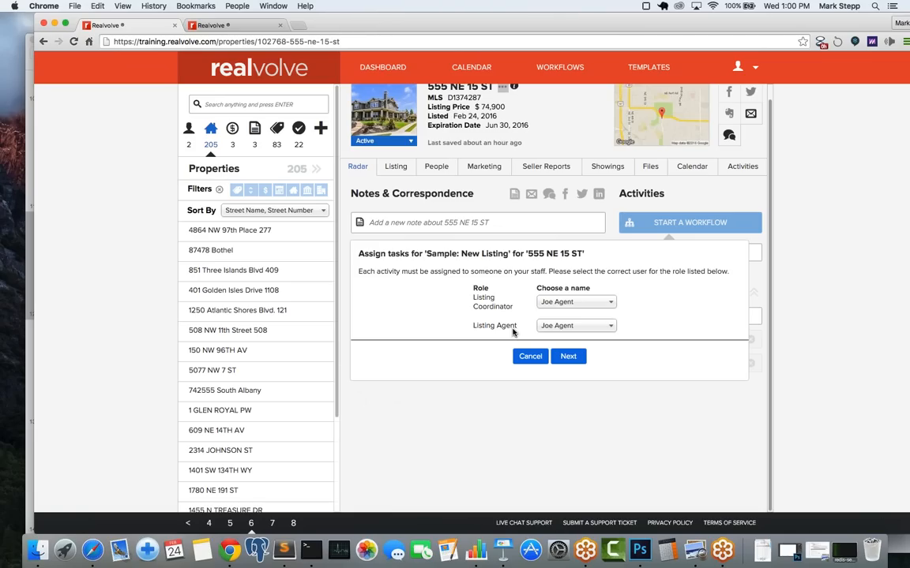
Step: Make the assistant user the Listing Coordinator and continue to date verification
{"action": "left_click", "coordinate": [559, 303]}
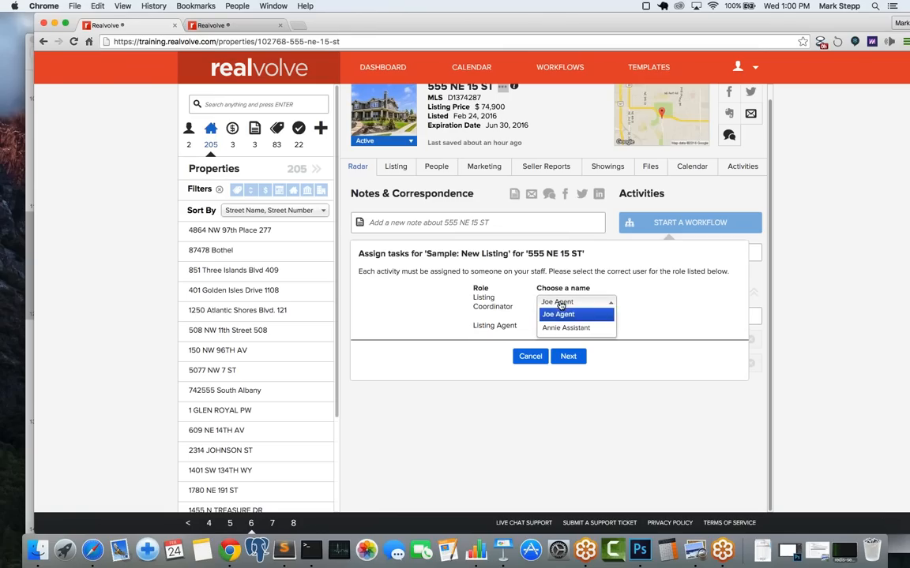
{"action": "left_click", "coordinate": [559, 330]}
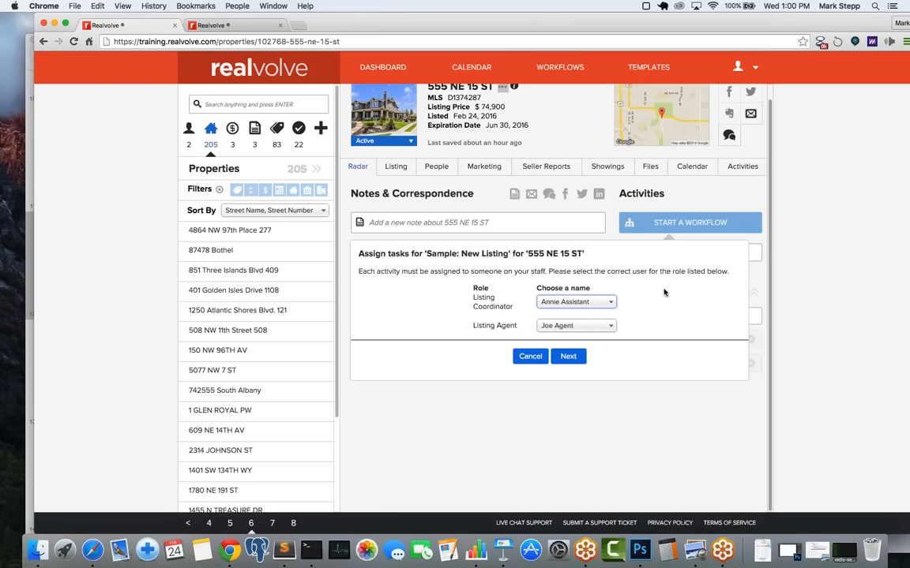
{"action": "left_click", "coordinate": [570, 357]}
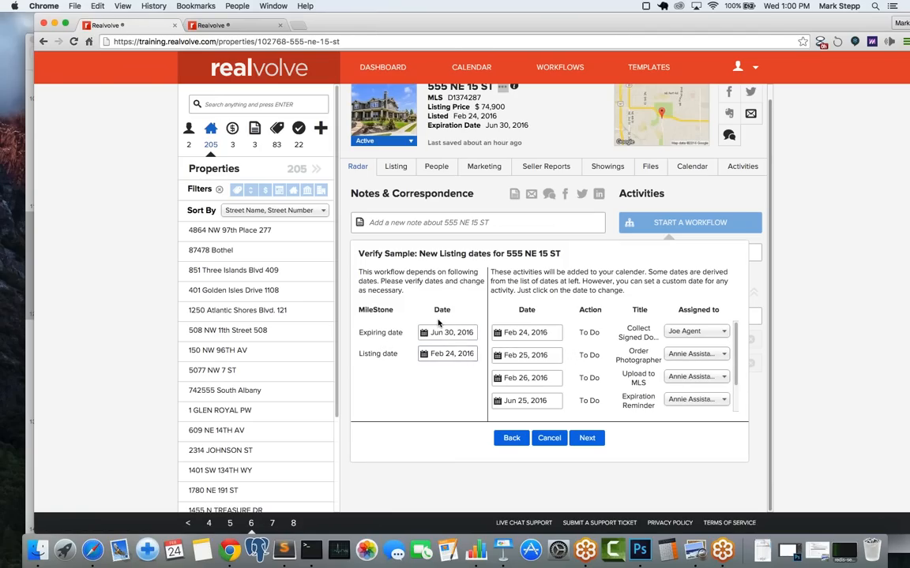
Step: Accept the computed dates, review the Seller 2 and Photographer parties, finish, and view the property's Activities
{"action": "left_click", "coordinate": [589, 442]}
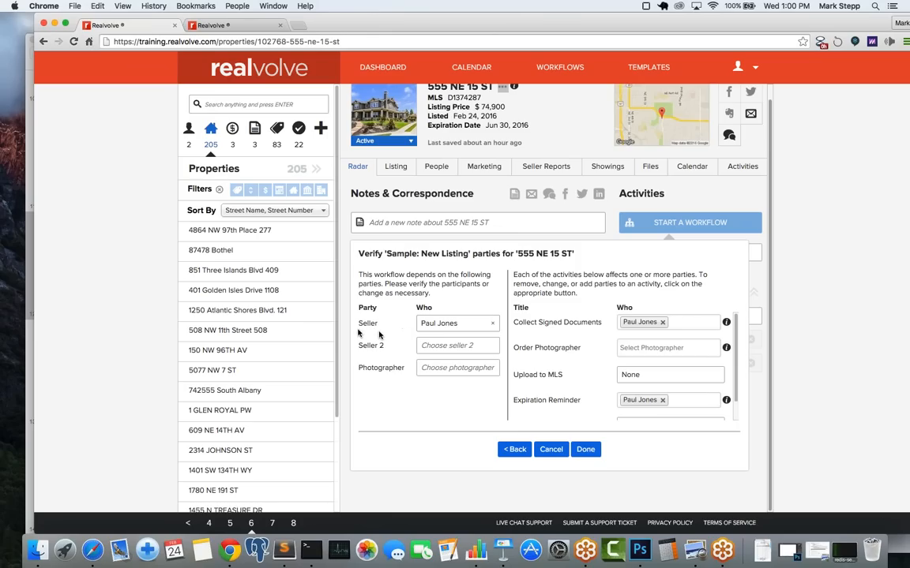
{"action": "left_click", "coordinate": [428, 348]}
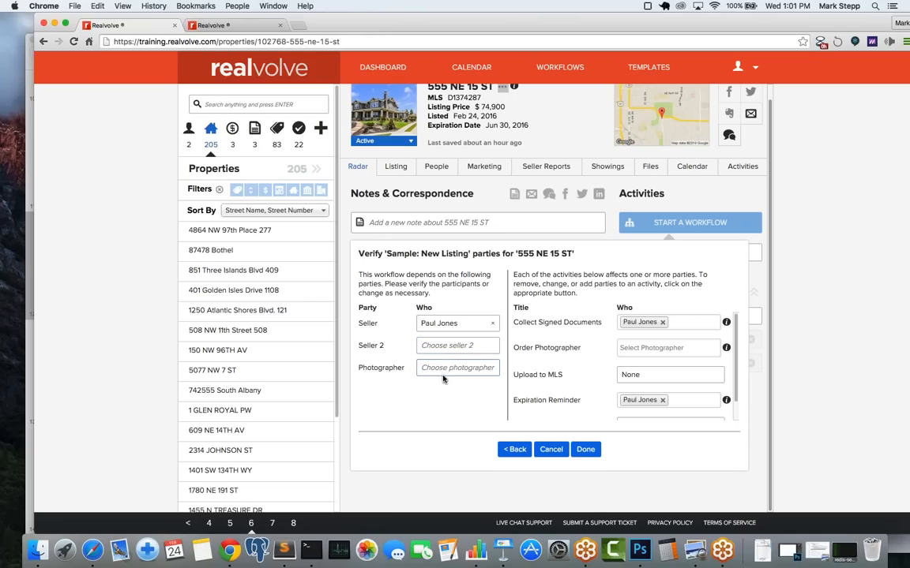
{"action": "left_click", "coordinate": [440, 369]}
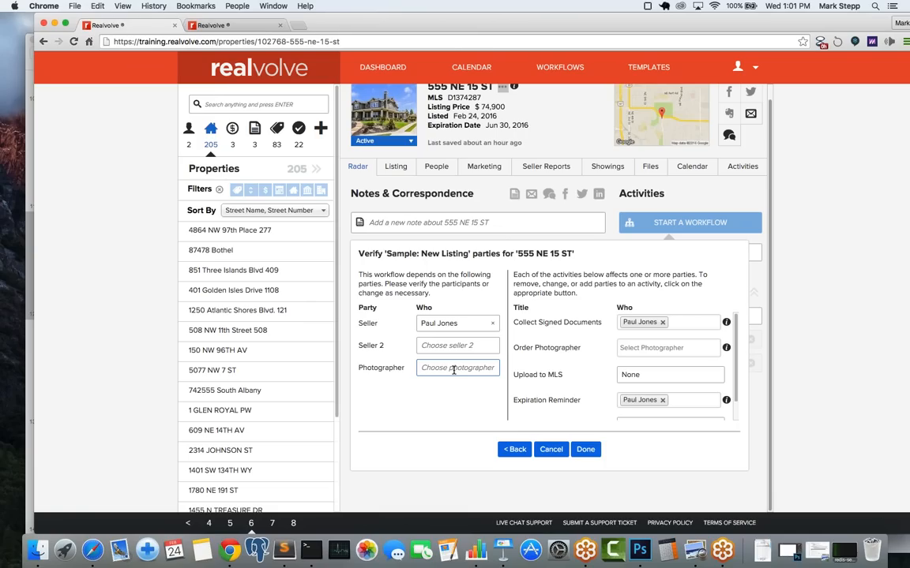
{"action": "left_click", "coordinate": [587, 449]}
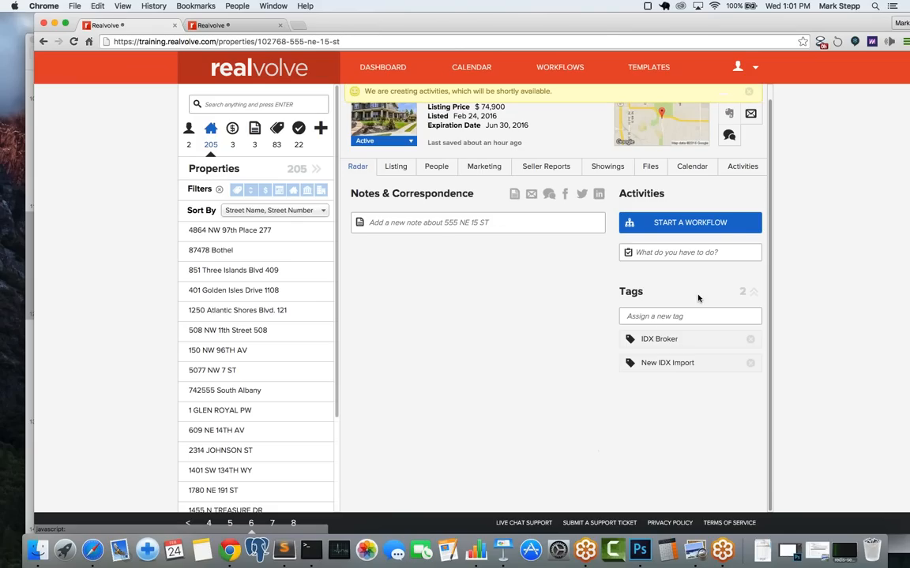
{"action": "left_click", "coordinate": [740, 170]}
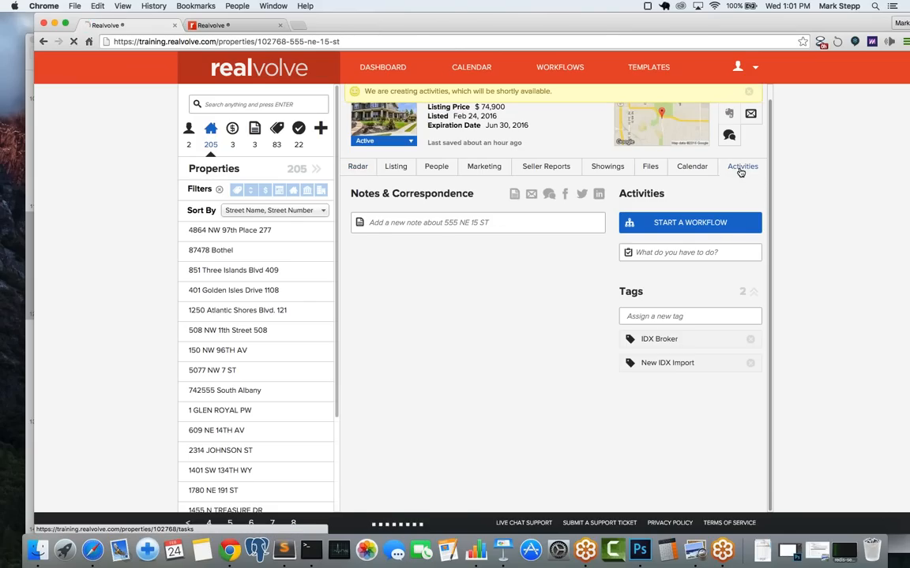
{"action": "left_click", "coordinate": [676, 169]}
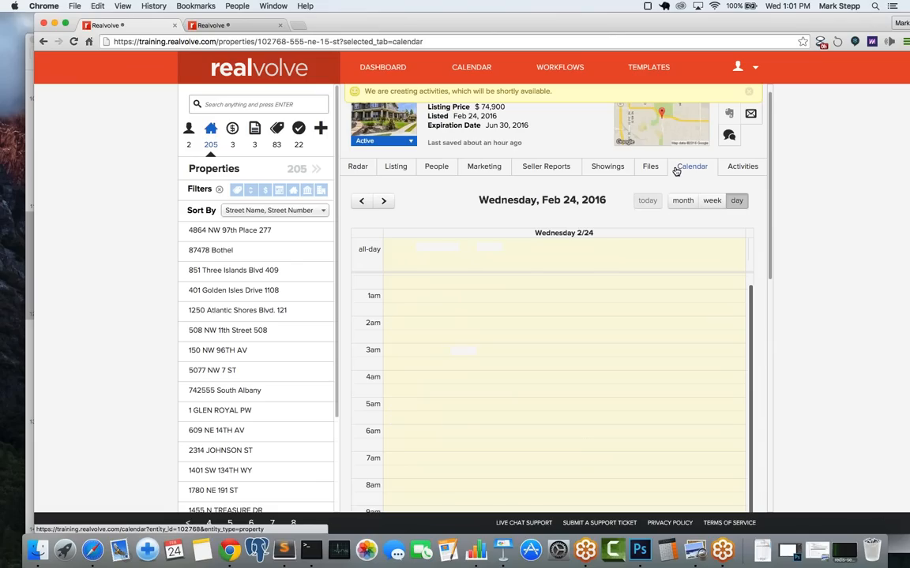
{"action": "left_click", "coordinate": [687, 202]}
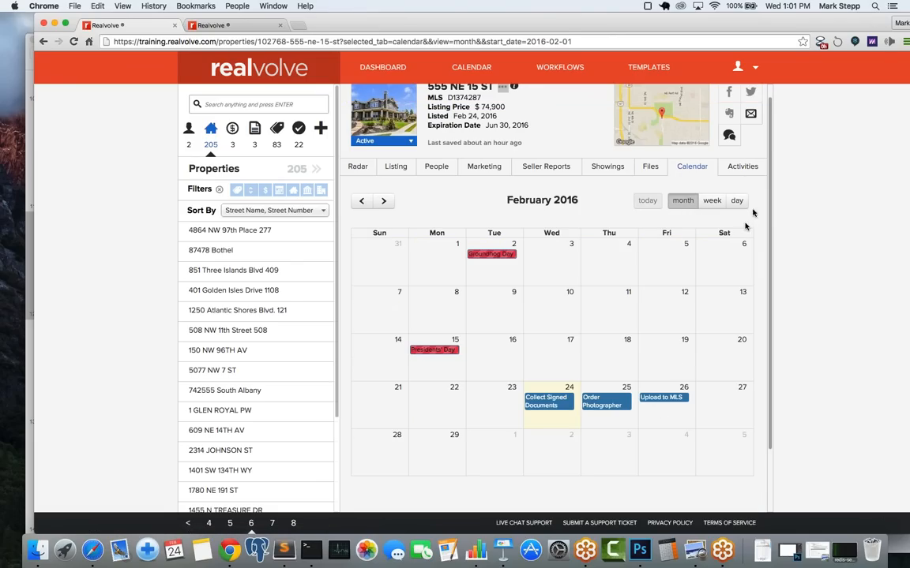
{"action": "left_click", "coordinate": [743, 174]}
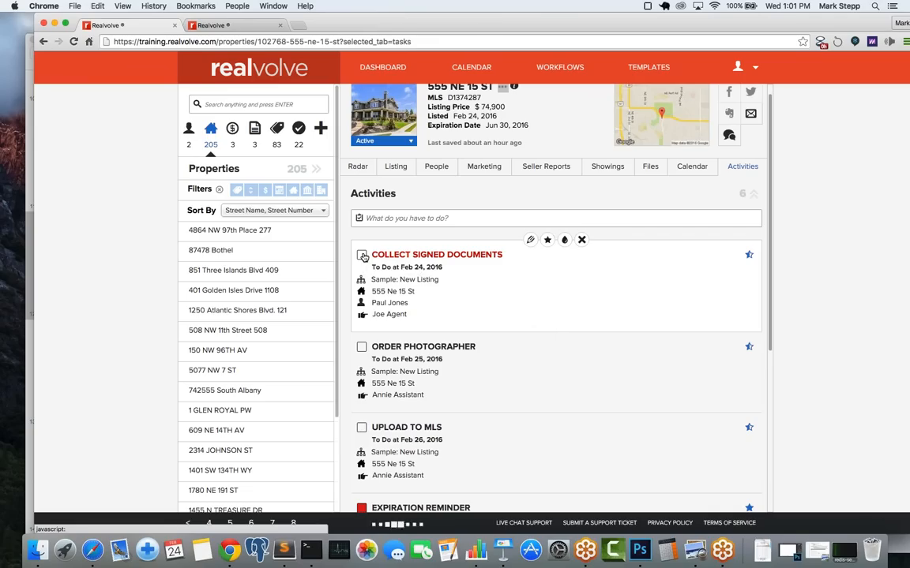
Step: Tick Listing Contract and Disclosure of Agency in the Collect Signed Documents checklist and save it
{"action": "left_click", "coordinate": [361, 255]}
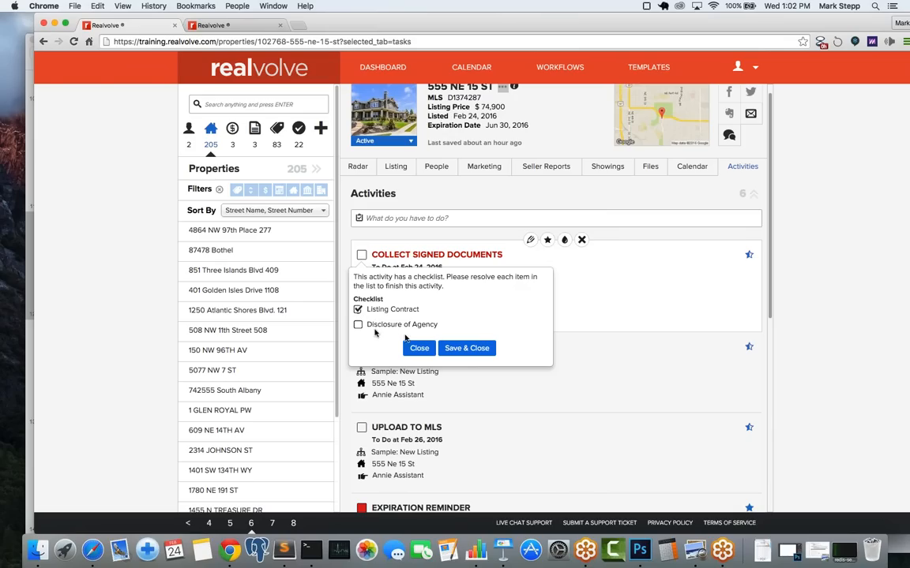
{"action": "left_click", "coordinate": [465, 348]}
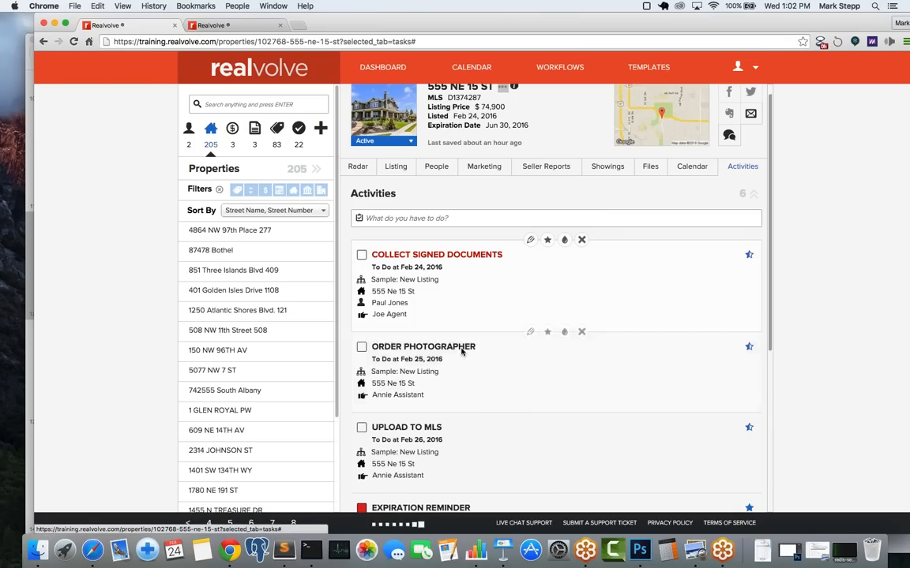
{"action": "left_click", "coordinate": [363, 257]}
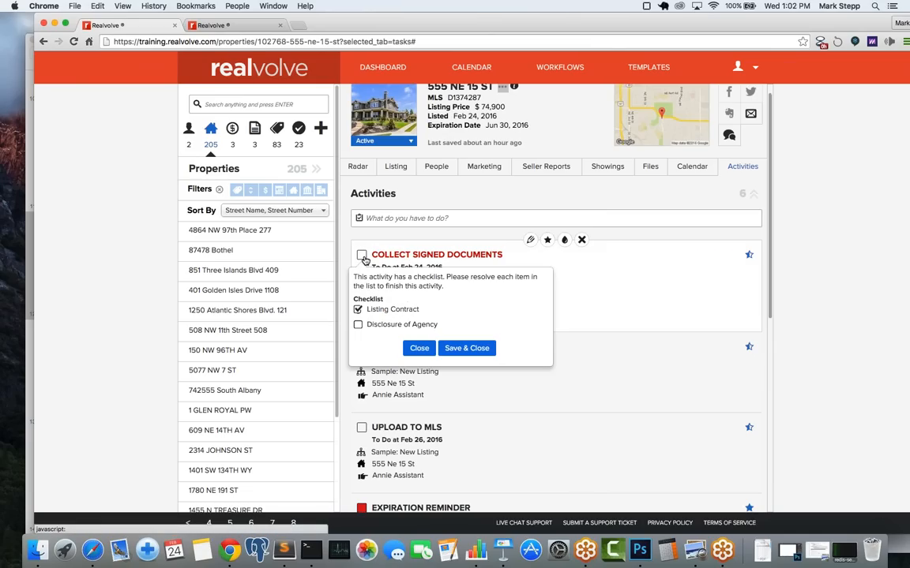
{"action": "left_click", "coordinate": [357, 325]}
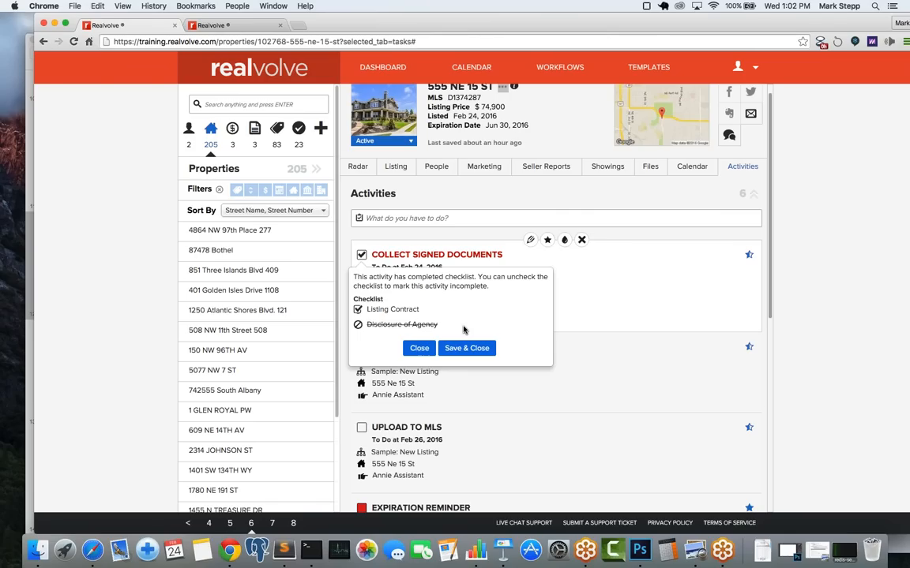
{"action": "left_click", "coordinate": [359, 328]}
{"action": "left_click", "coordinate": [359, 325]}
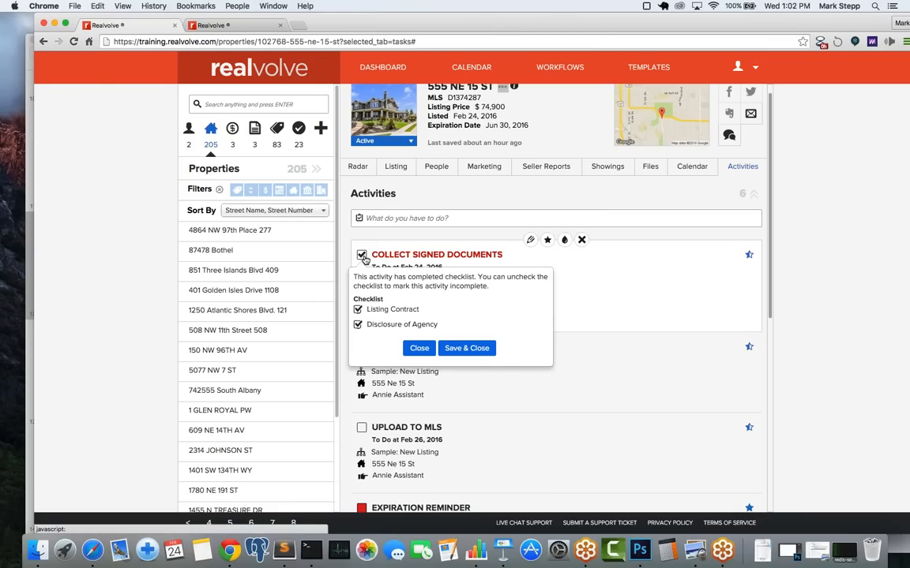
{"action": "left_click", "coordinate": [453, 349]}
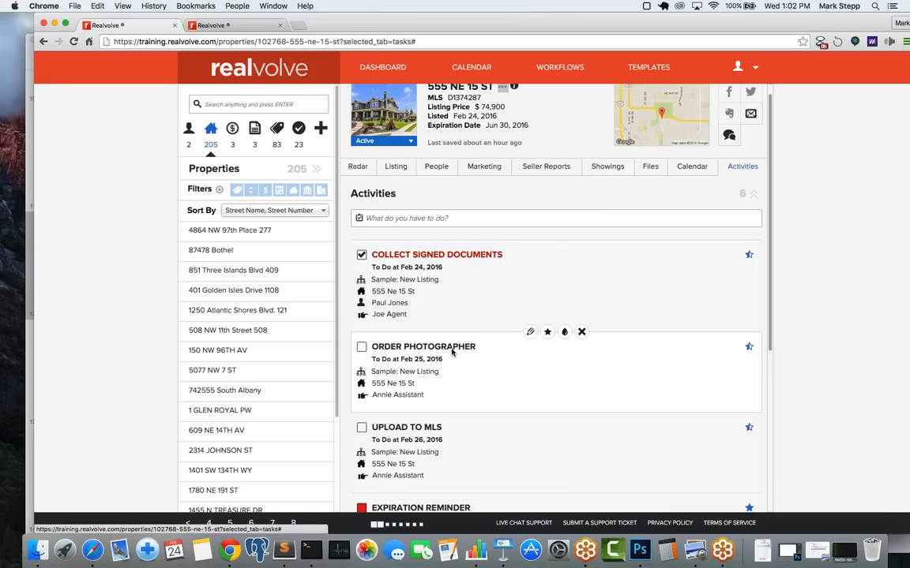
{"action": "mouse_move", "coordinate": [452, 352]}
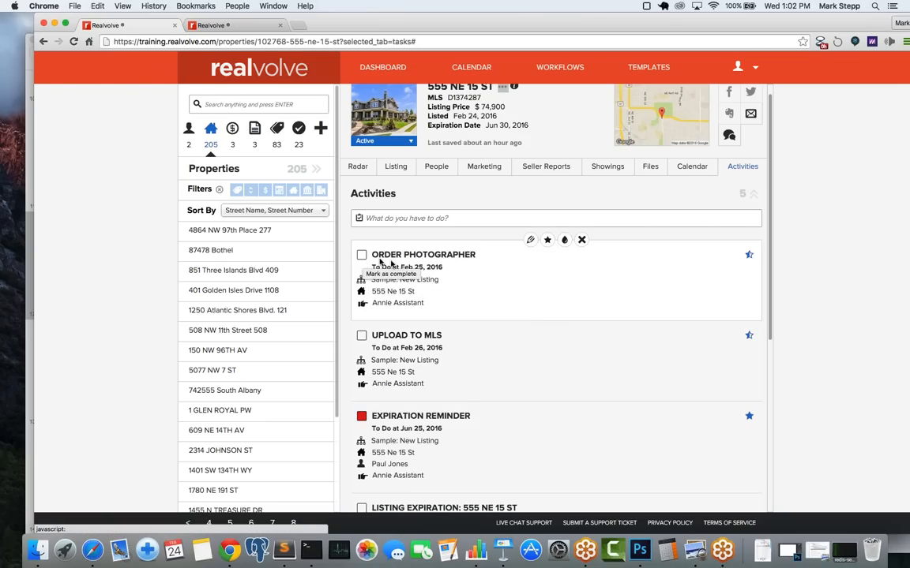
Step: In the Order Photographer checklist, search 'ph' and choose the photographer contact
{"action": "left_click", "coordinate": [361, 256]}
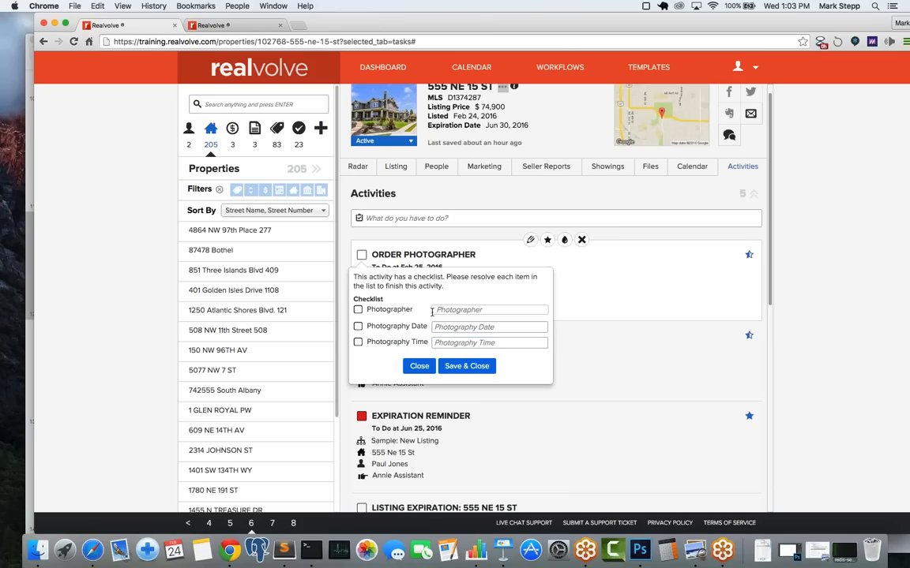
{"action": "left_click", "coordinate": [458, 311]}
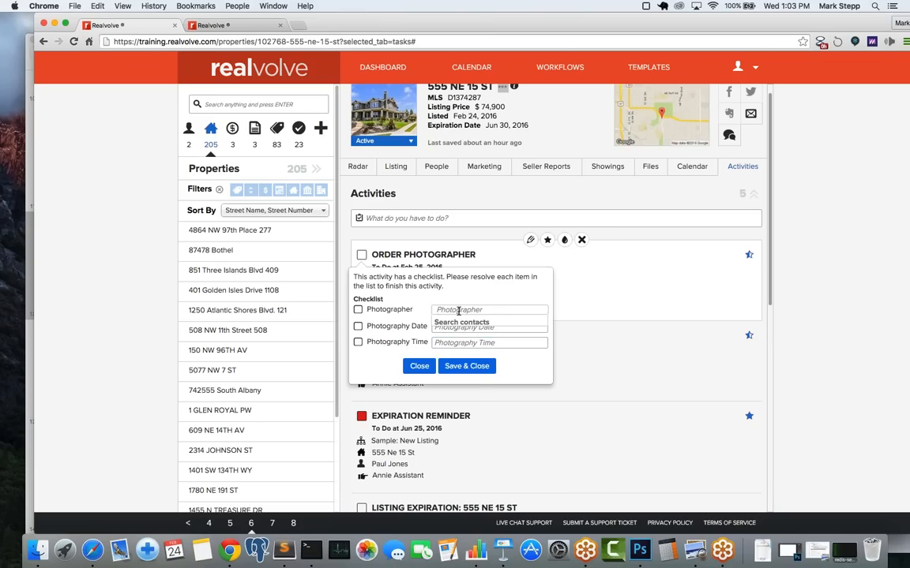
{"action": "type", "text": "ph"}
{"action": "left_click", "coordinate": [462, 345]}
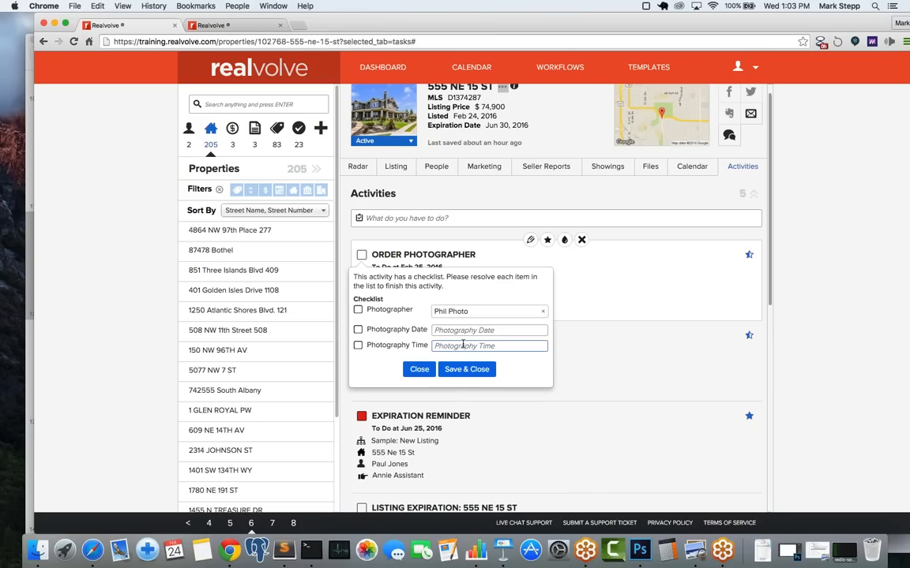
Step: Set the photography date to Feb 26, 2016 at 11:00am, tick both items, and save
{"action": "left_click", "coordinate": [458, 331]}
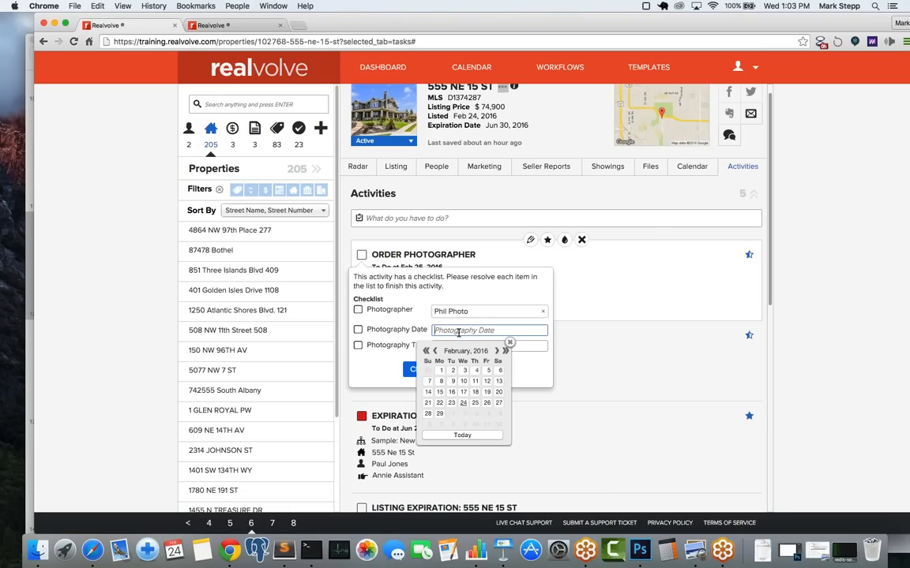
{"action": "left_click", "coordinate": [486, 404]}
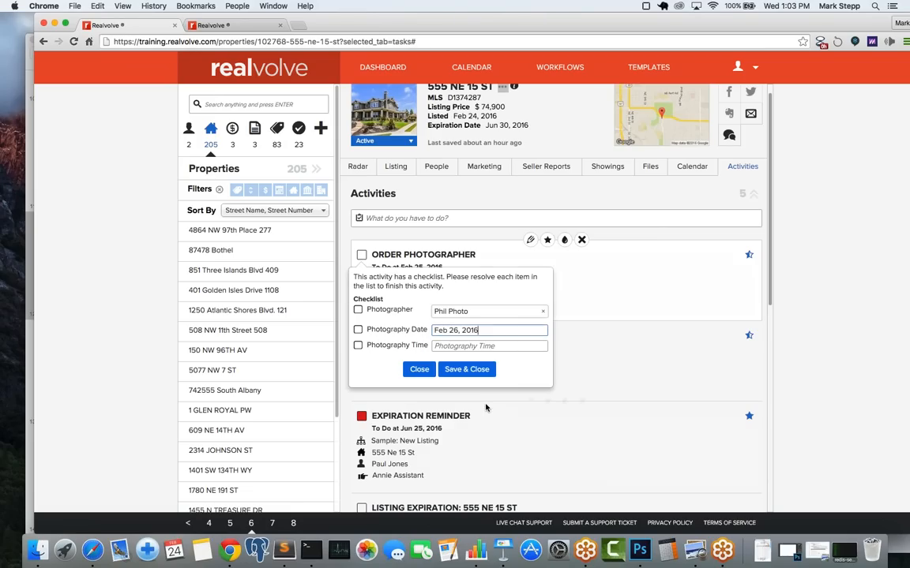
{"action": "left_click", "coordinate": [467, 345]}
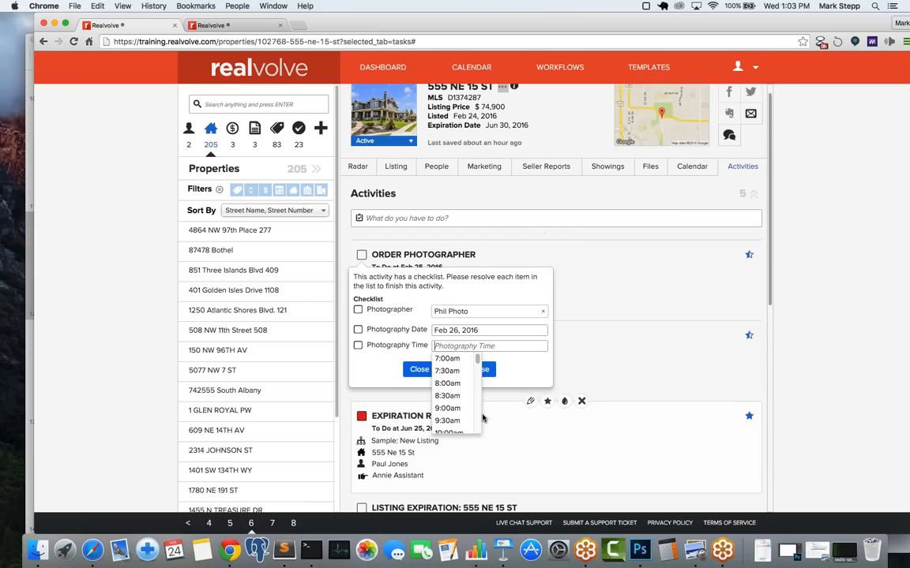
{"action": "scroll", "coordinate": [478, 416], "scroll_direction": "down", "scroll_amount": 3}
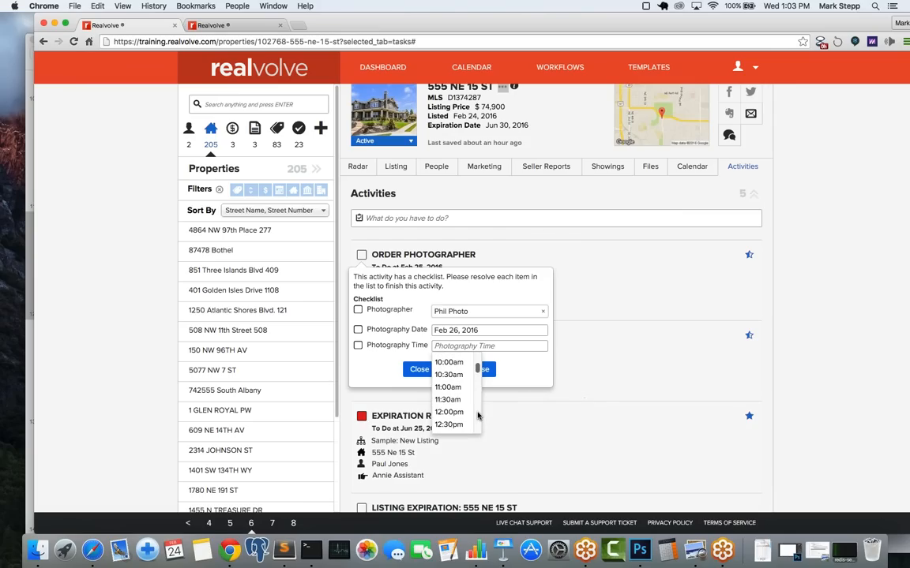
{"action": "left_click", "coordinate": [426, 381]}
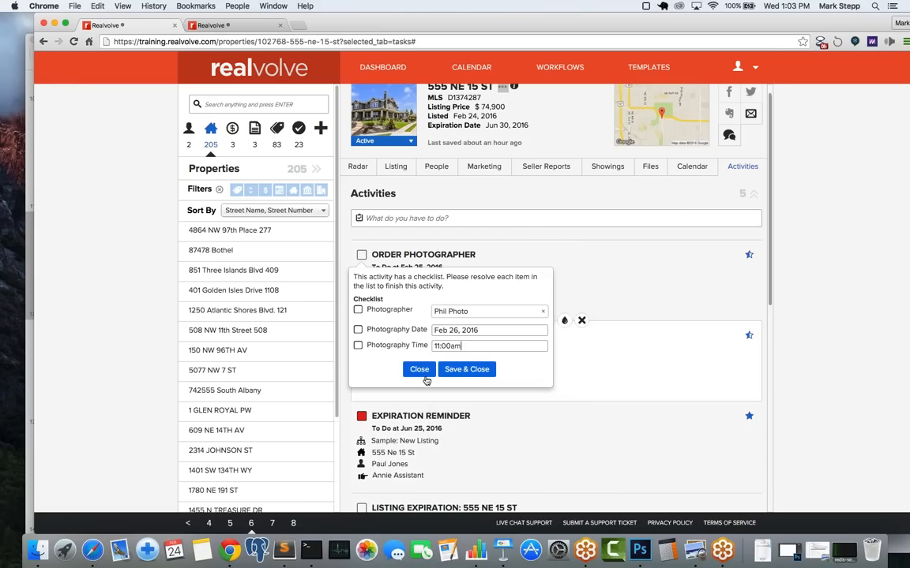
{"action": "left_click", "coordinate": [358, 329]}
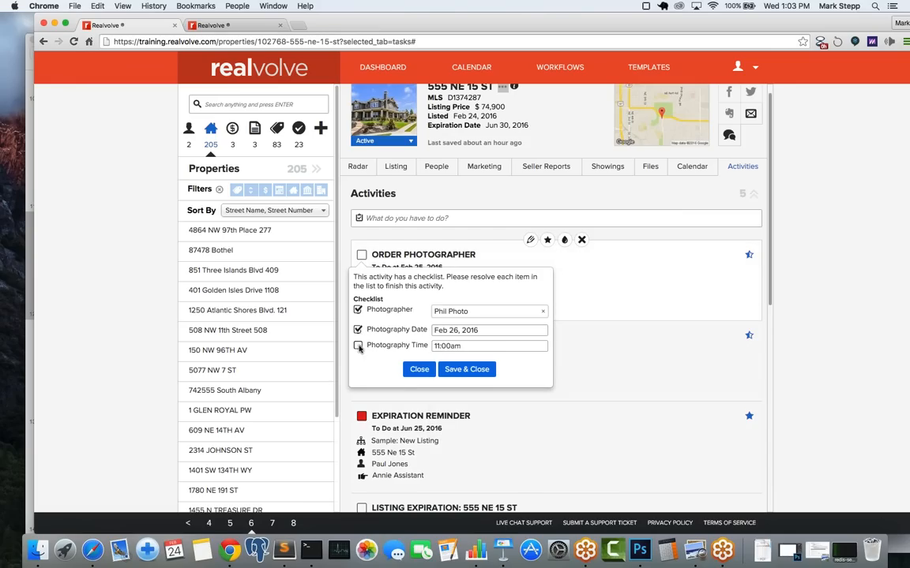
{"action": "left_click", "coordinate": [358, 346]}
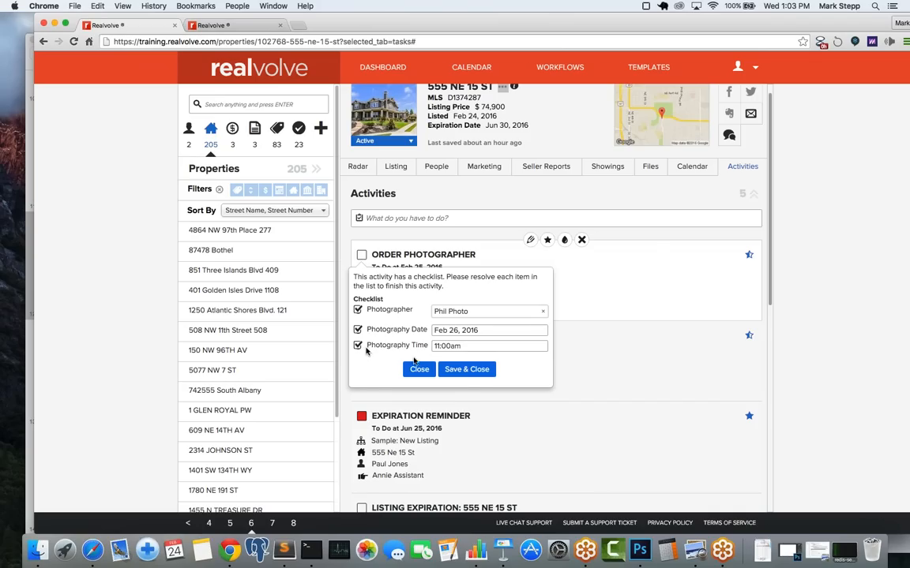
{"action": "left_click", "coordinate": [467, 369]}
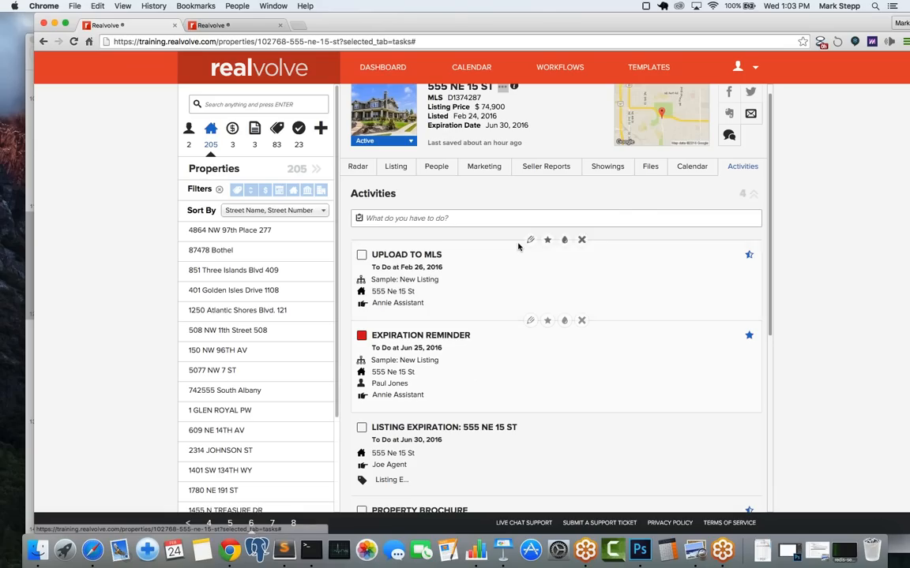
Step: Review the property's people and listing details, then return to its Activities list
{"action": "left_click", "coordinate": [431, 166]}
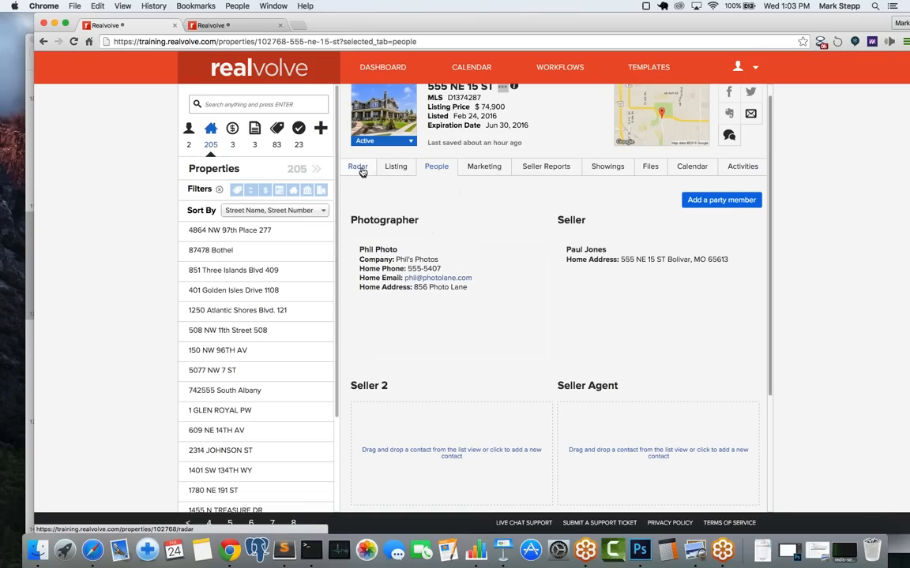
{"action": "left_click", "coordinate": [387, 172]}
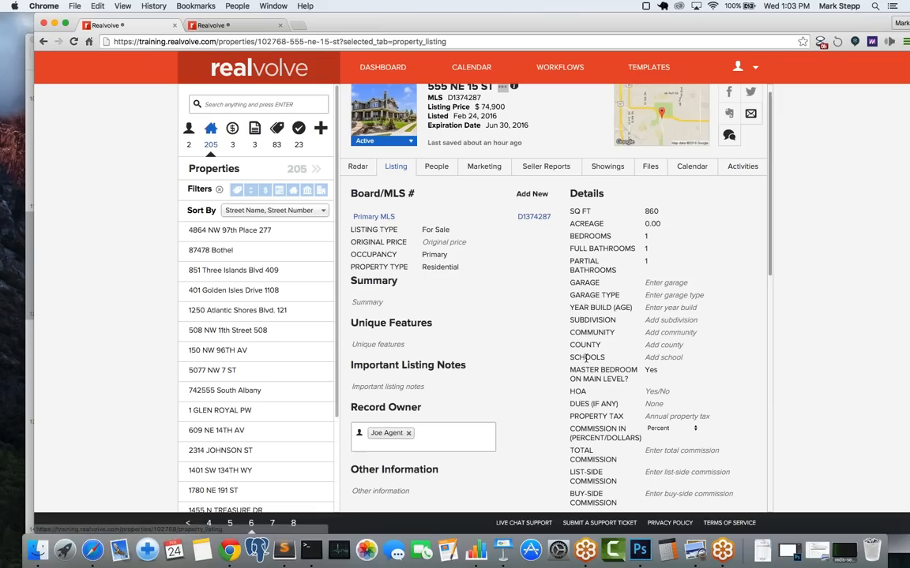
{"action": "scroll", "coordinate": [609, 344], "scroll_direction": "down", "scroll_amount": 10}
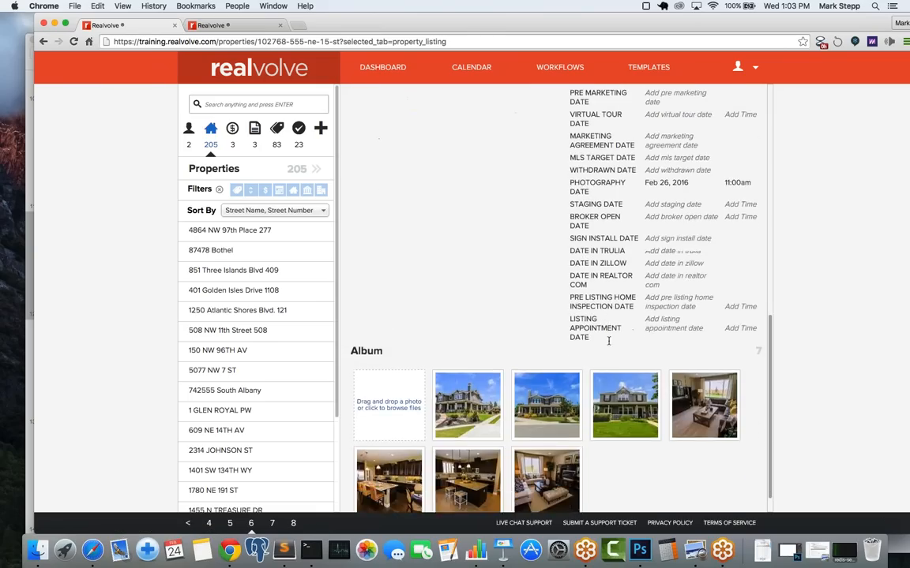
{"action": "scroll", "coordinate": [585, 345], "scroll_direction": "up", "scroll_amount": 3}
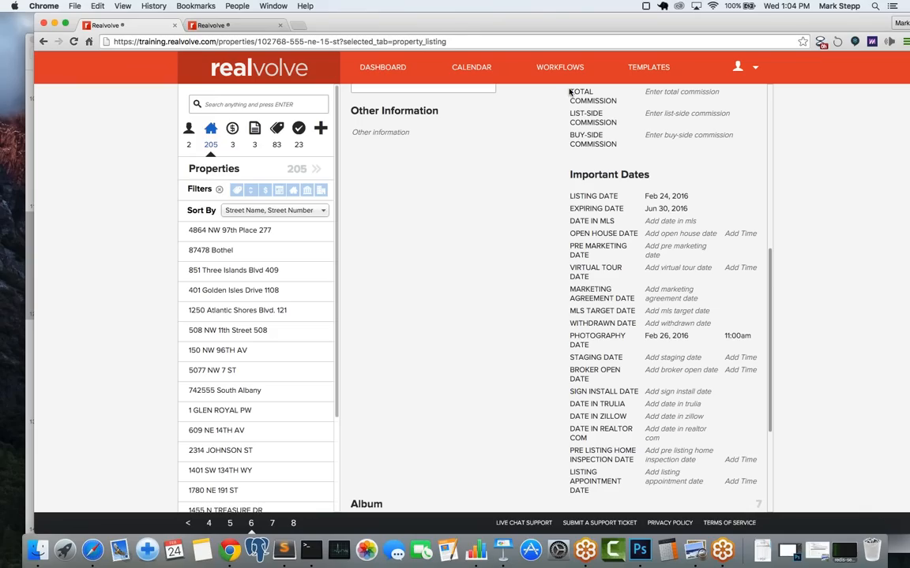
{"action": "scroll", "coordinate": [450, 165], "scroll_direction": "up", "scroll_amount": 5}
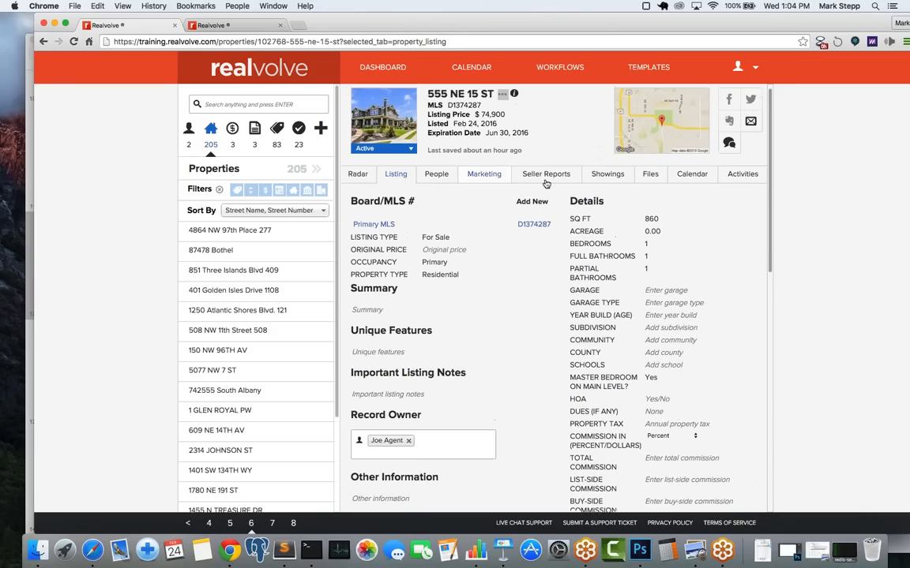
{"action": "left_click", "coordinate": [742, 182]}
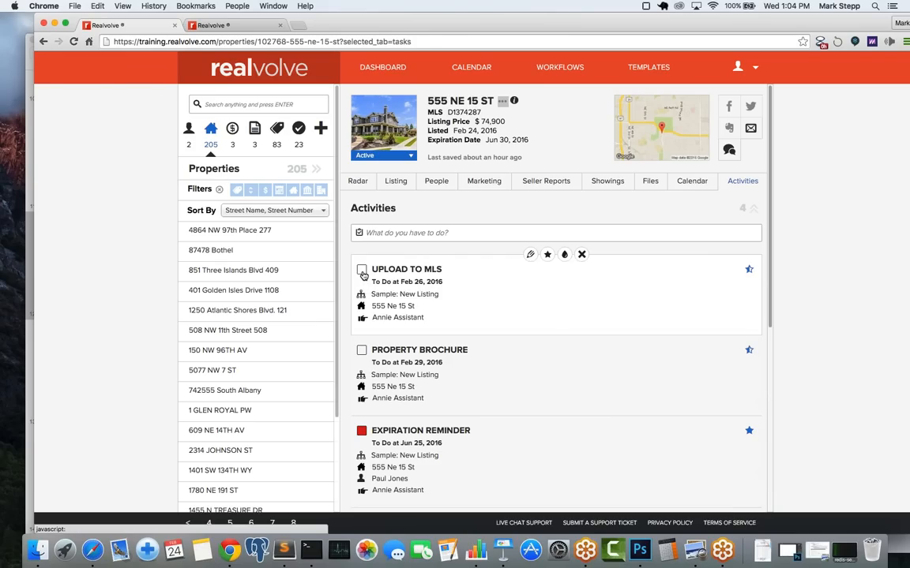
Step: Tick Primary Mls Number and Date In MLS (Feb 26, 2016), then save Upload to MLS
{"action": "left_click", "coordinate": [362, 271]}
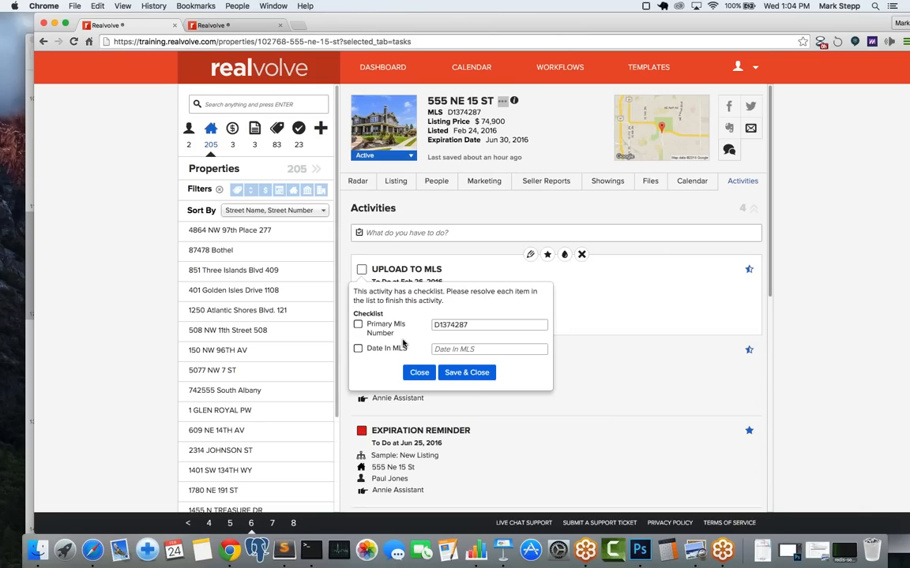
{"action": "double_click", "coordinate": [477, 324]}
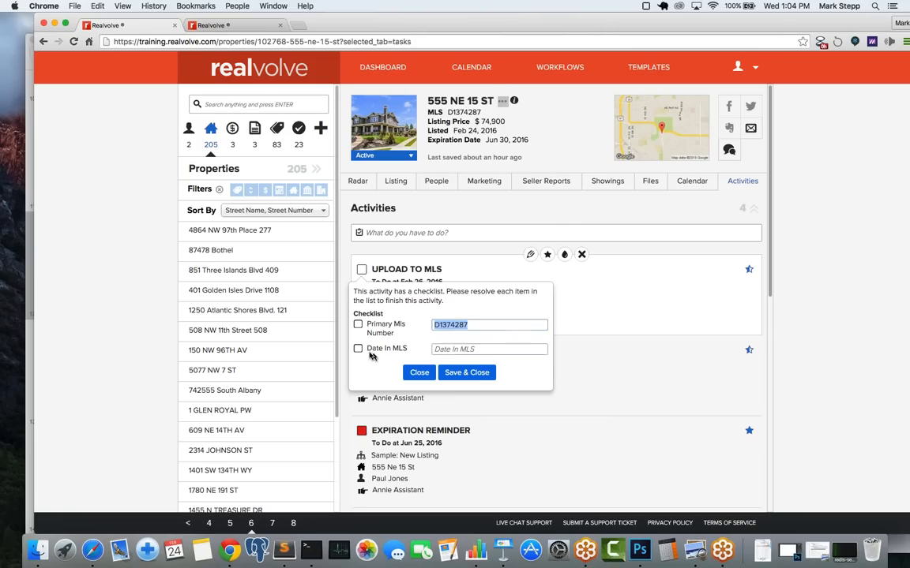
{"action": "left_click", "coordinate": [358, 325]}
{"action": "left_click", "coordinate": [358, 325]}
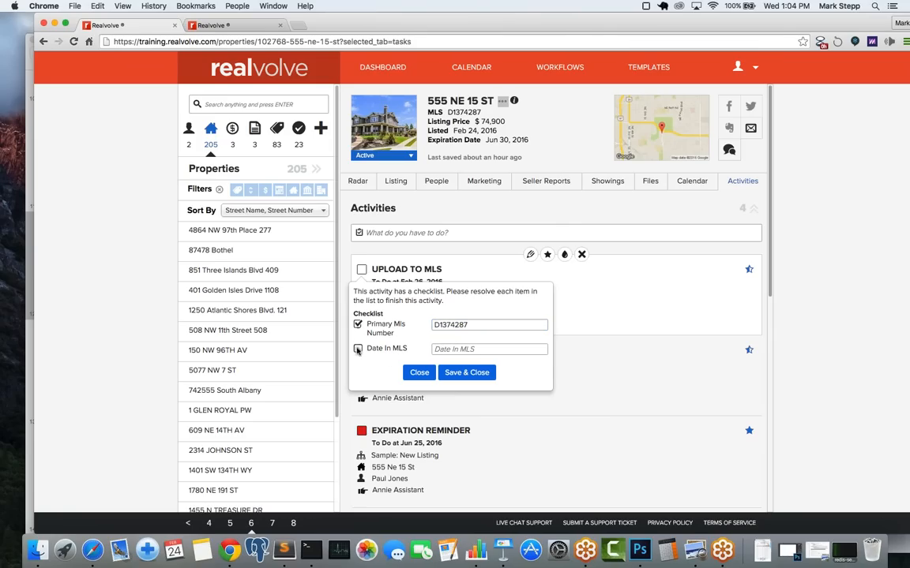
{"action": "left_click", "coordinate": [473, 349]}
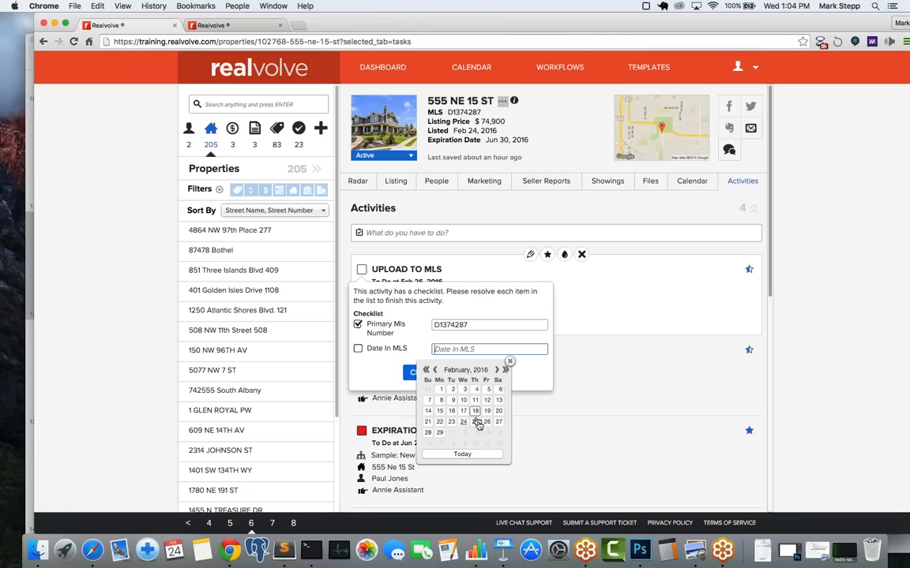
{"action": "left_click", "coordinate": [485, 426]}
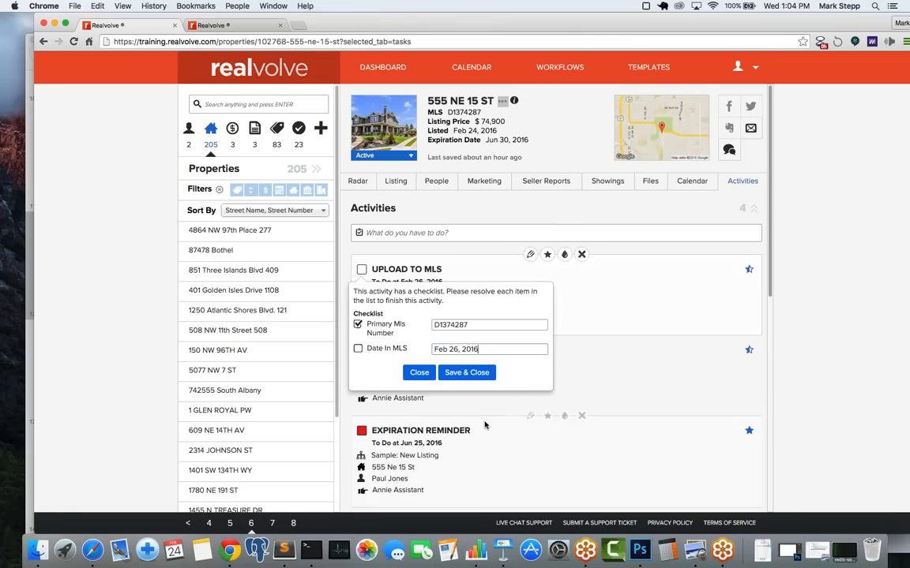
{"action": "left_click", "coordinate": [359, 350]}
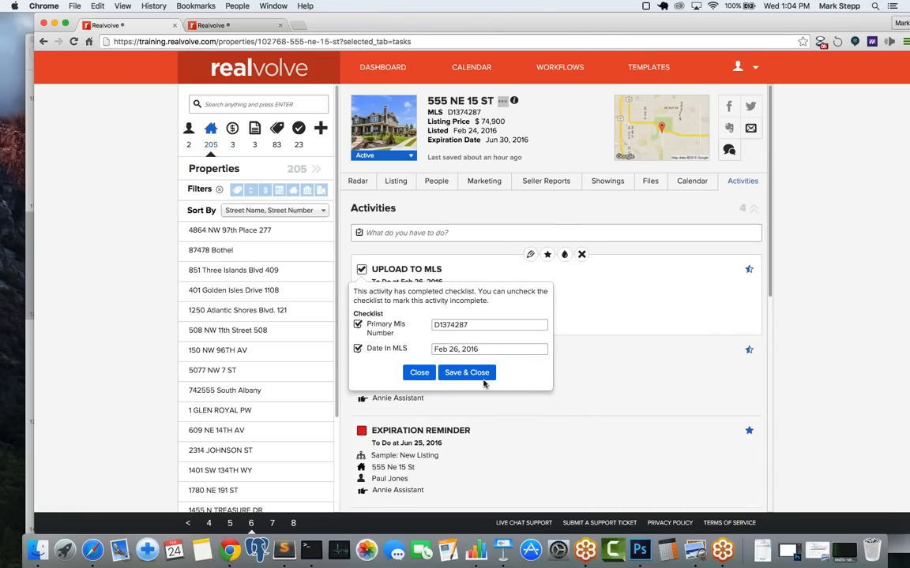
{"action": "left_click", "coordinate": [480, 378]}
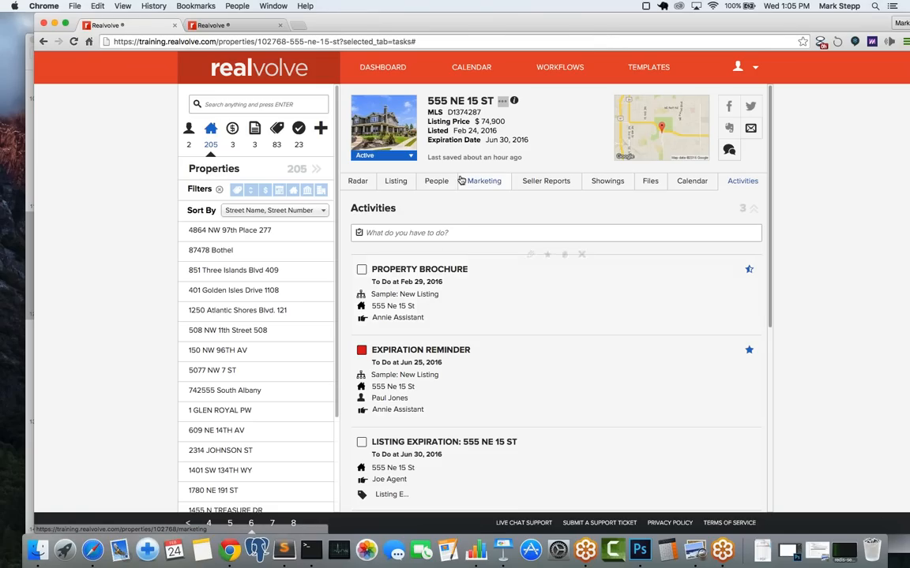
Step: Tick Complete Brochure Design, Send to Printer and Pick up from Printer in the Property Brochure checklist
{"action": "left_click", "coordinate": [362, 271]}
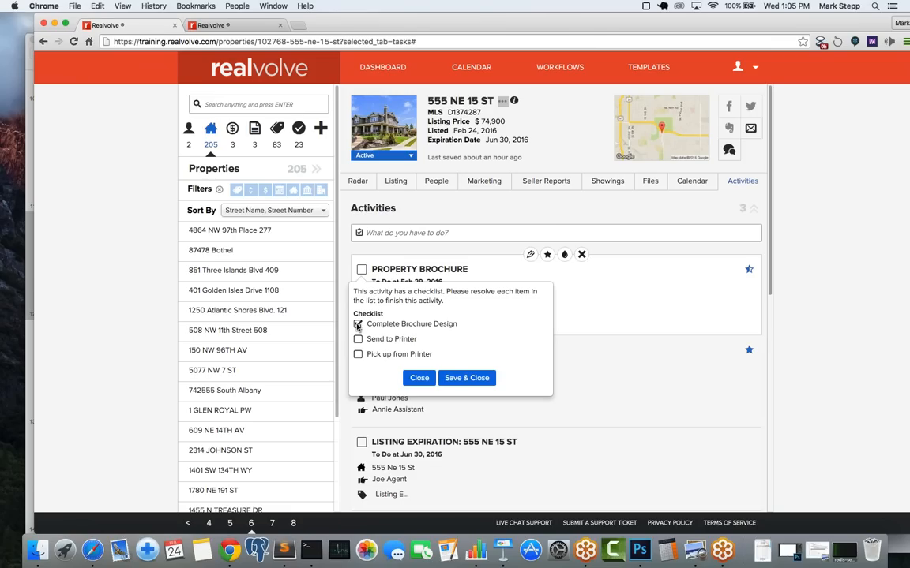
{"action": "left_click", "coordinate": [463, 379]}
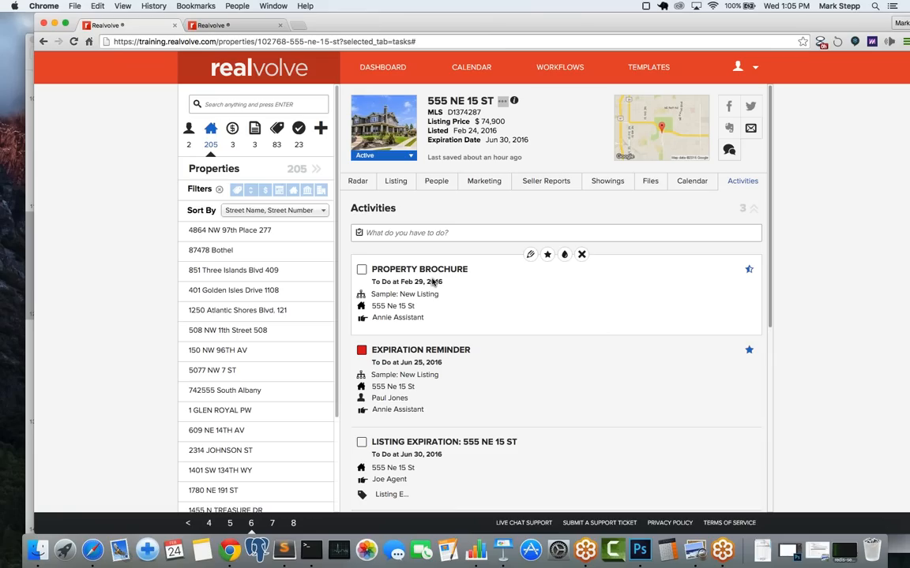
{"action": "left_click", "coordinate": [361, 271]}
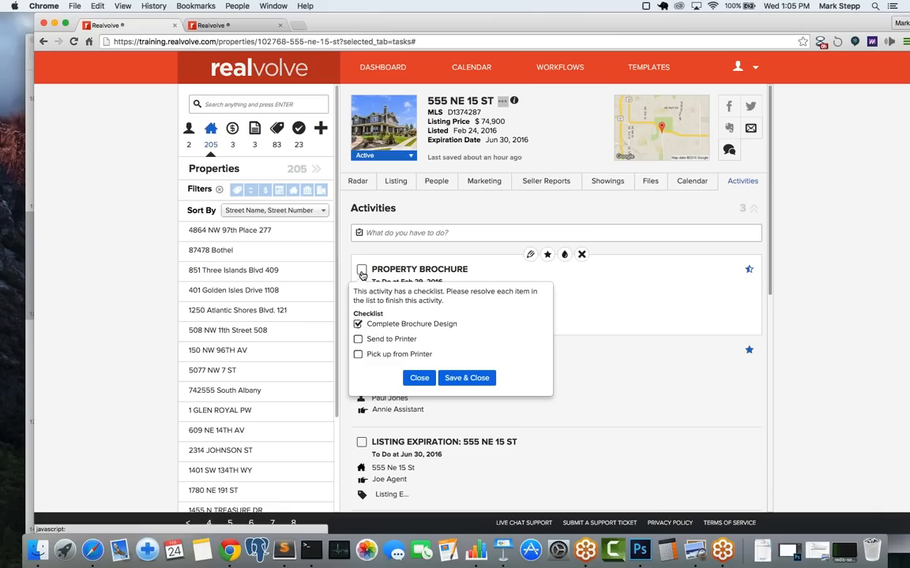
{"action": "left_click", "coordinate": [358, 324]}
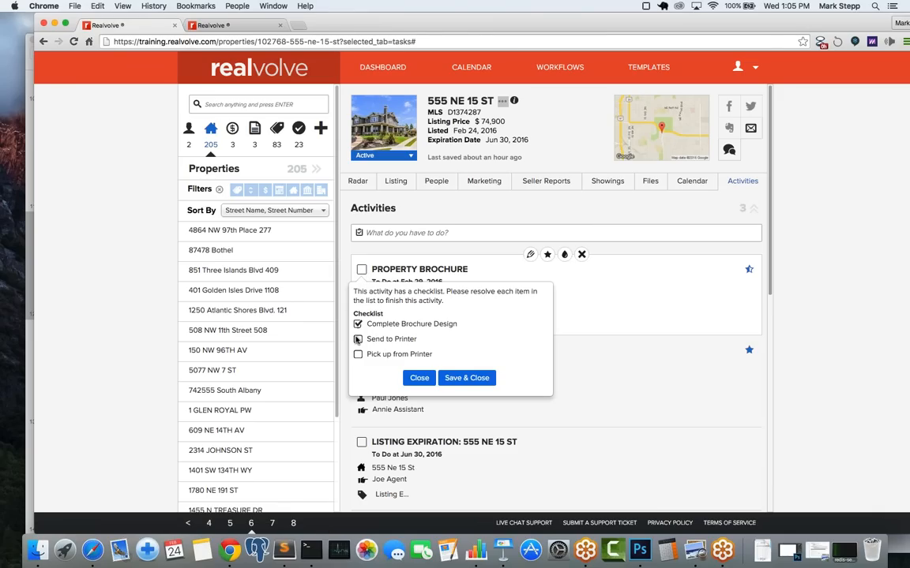
{"action": "left_click", "coordinate": [463, 381]}
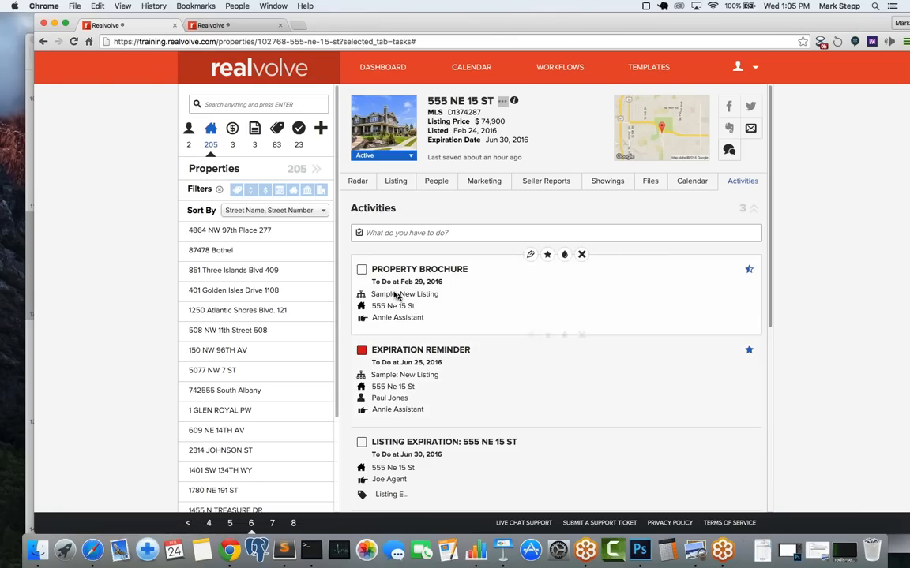
{"action": "left_click", "coordinate": [360, 270]}
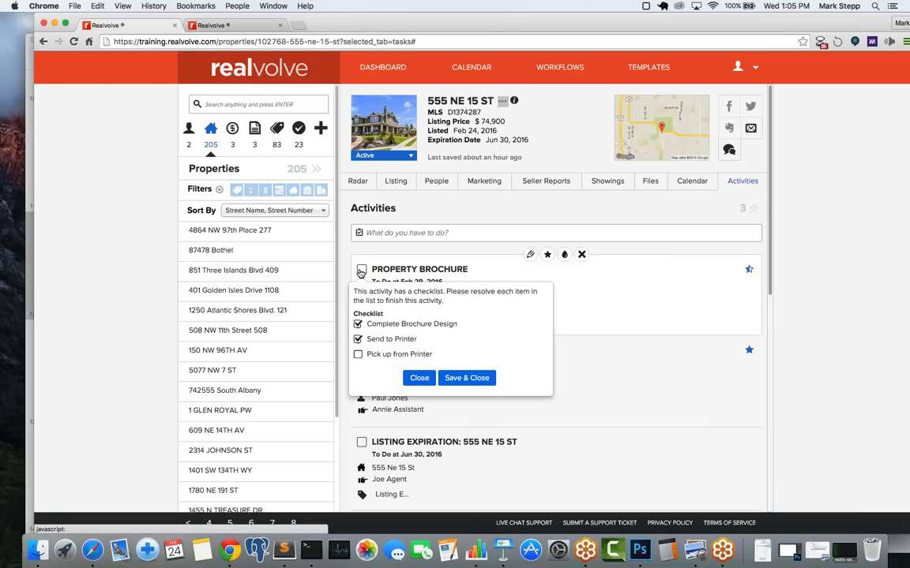
{"action": "left_click", "coordinate": [359, 355]}
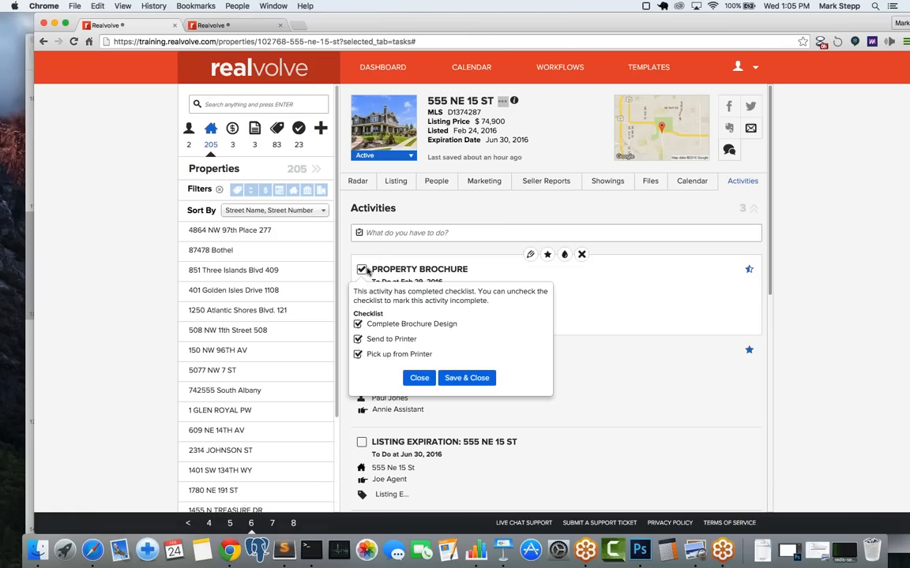
{"action": "left_click", "coordinate": [466, 379]}
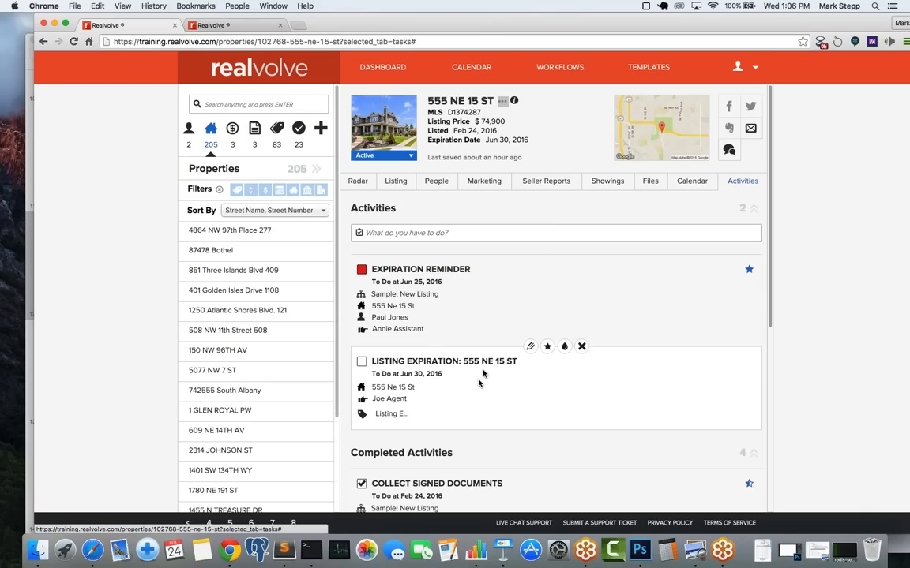
Step: Check the property's Seller Reports, then move to the Workflows area
{"action": "left_click", "coordinate": [548, 183]}
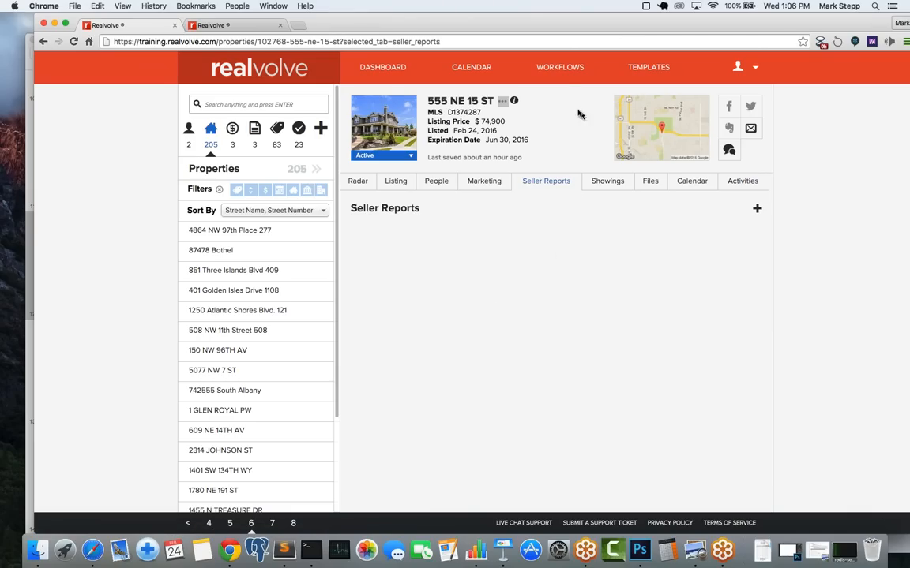
{"action": "left_click", "coordinate": [564, 70]}
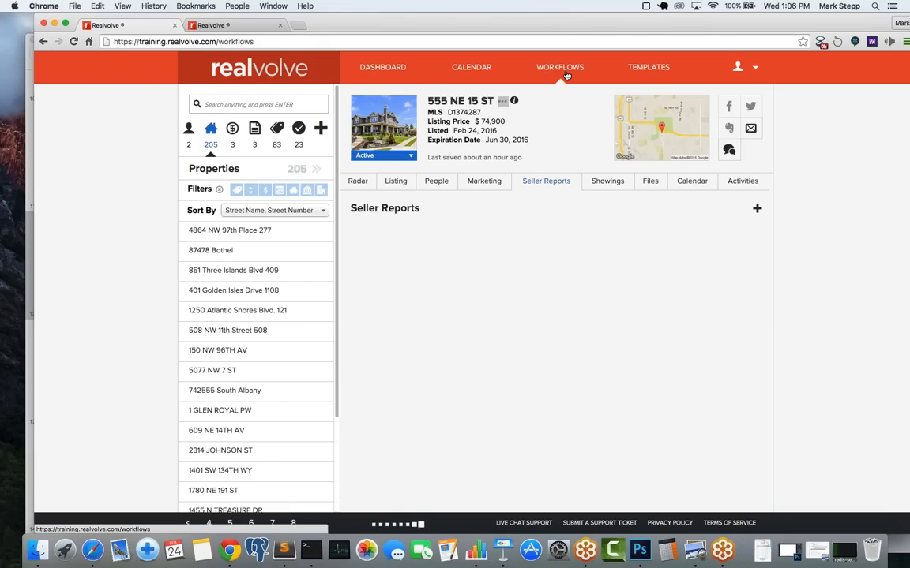
{"action": "left_click", "coordinate": [268, 101]}
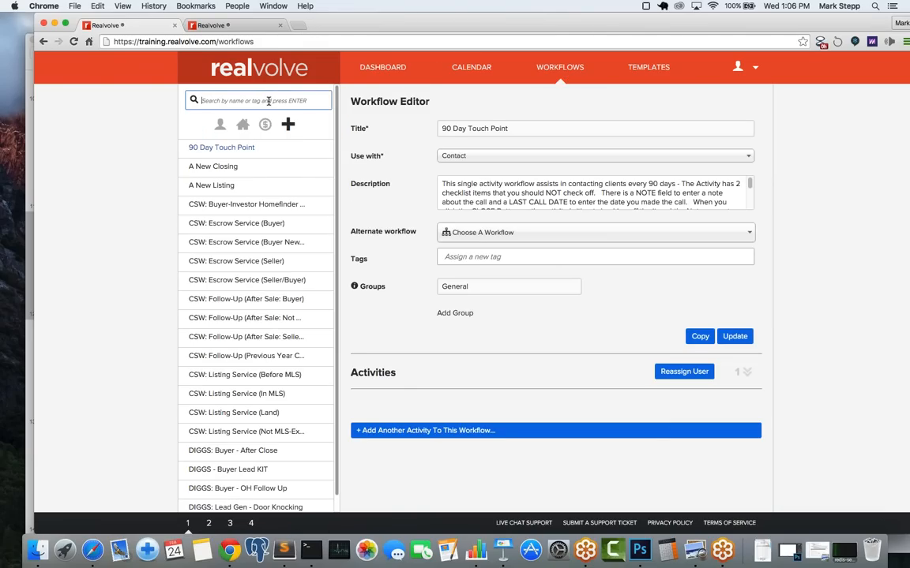
Step: Search 'sample', open Sample: New Listing, and set Order Photographer's Report? to Yes
{"action": "type", "text": "samp"}
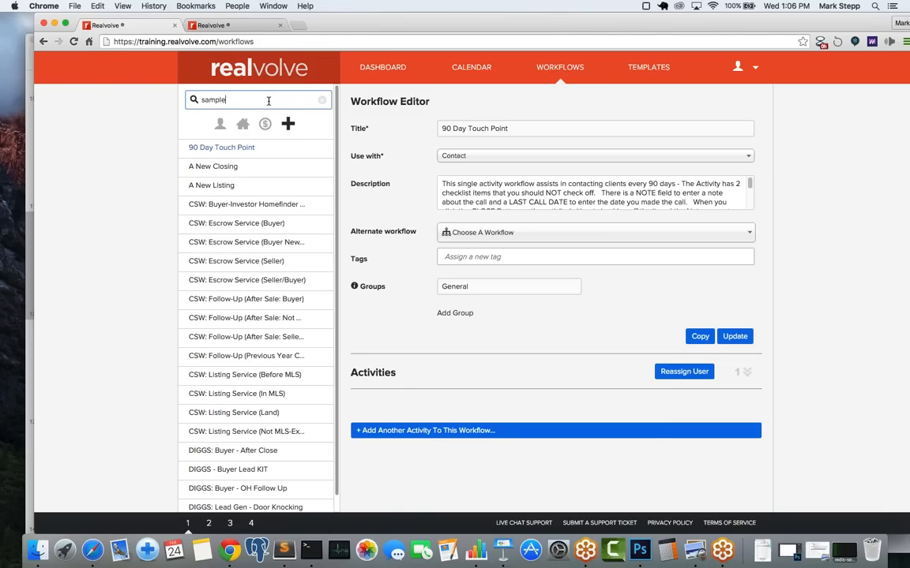
{"action": "type", "text": "le"}
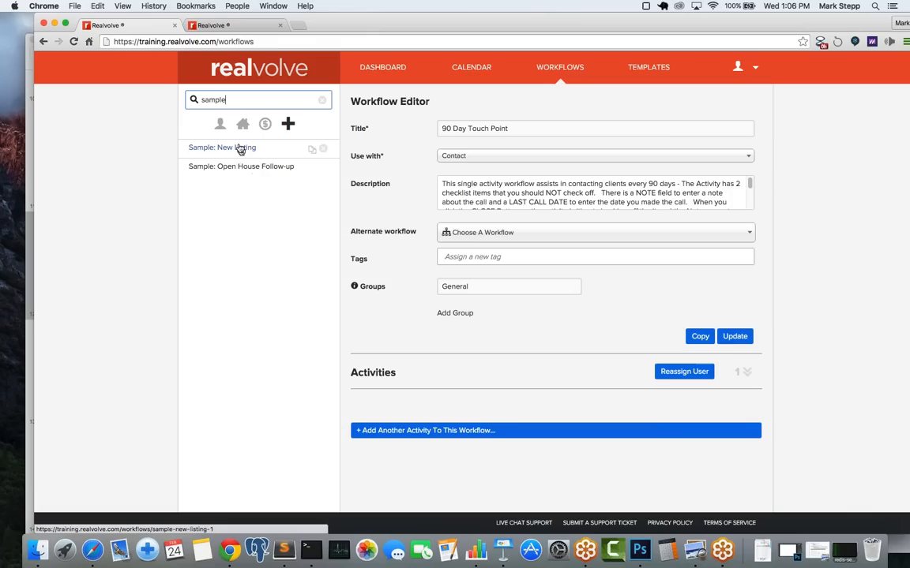
{"action": "left_click", "coordinate": [238, 148]}
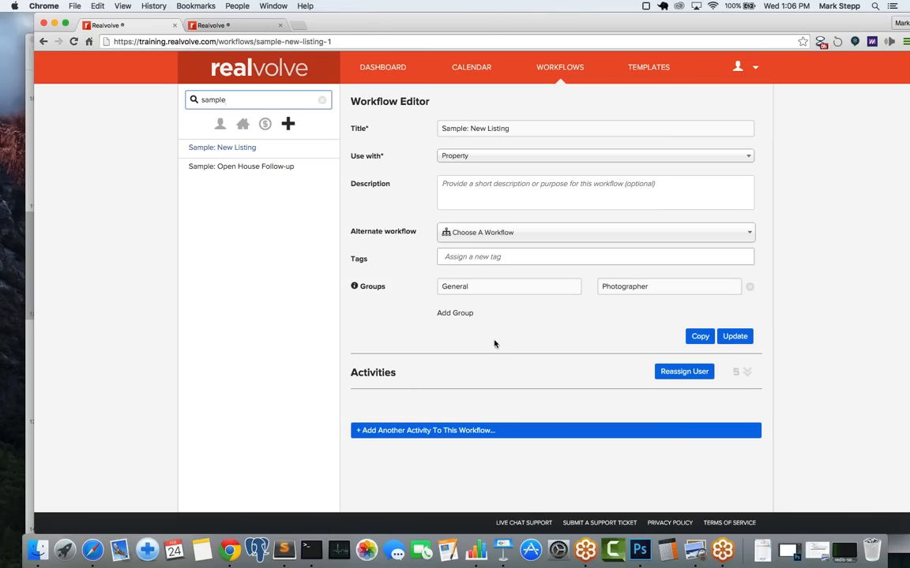
{"action": "left_click", "coordinate": [747, 374]}
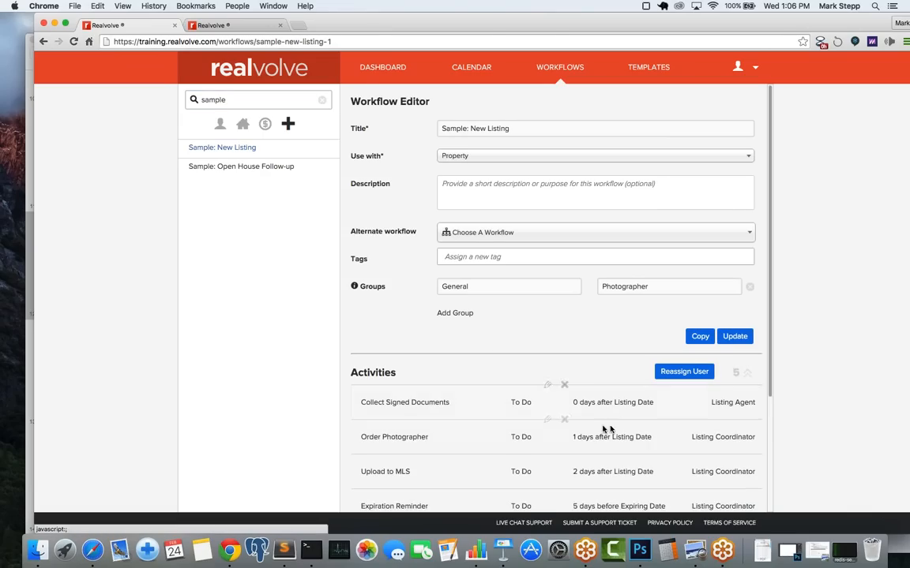
{"action": "scroll", "coordinate": [615, 416], "scroll_direction": "down", "scroll_amount": 5}
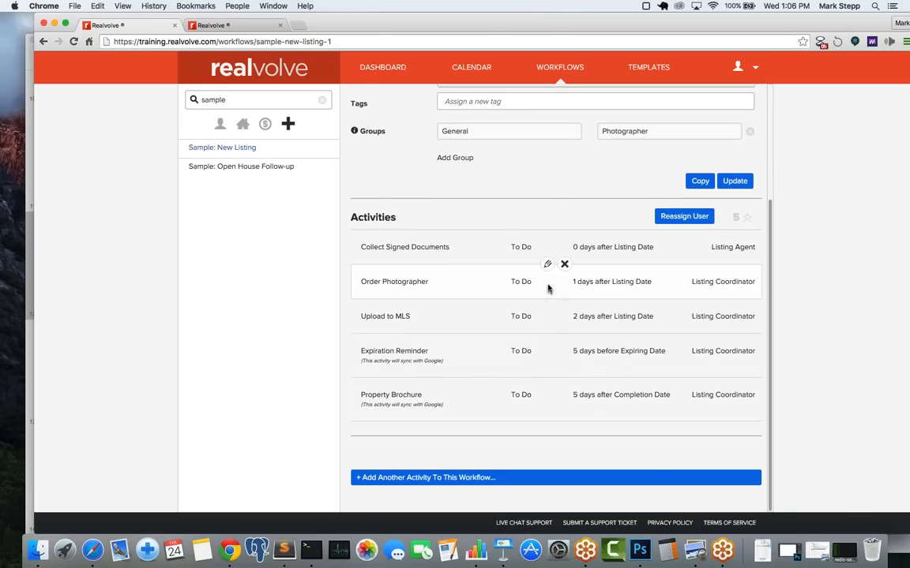
{"action": "left_click", "coordinate": [548, 266]}
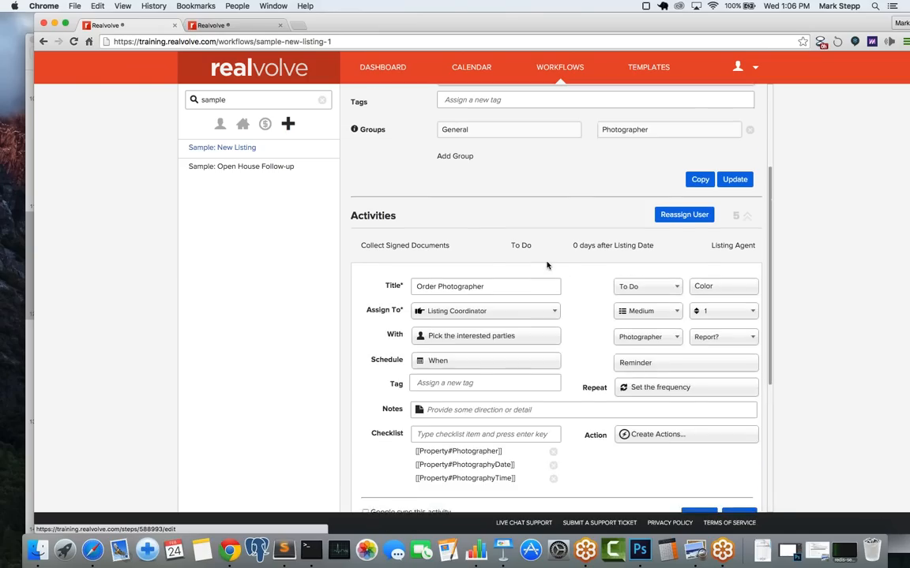
{"action": "scroll", "coordinate": [548, 265], "scroll_direction": "down", "scroll_amount": 5}
{"action": "left_click", "coordinate": [751, 158]}
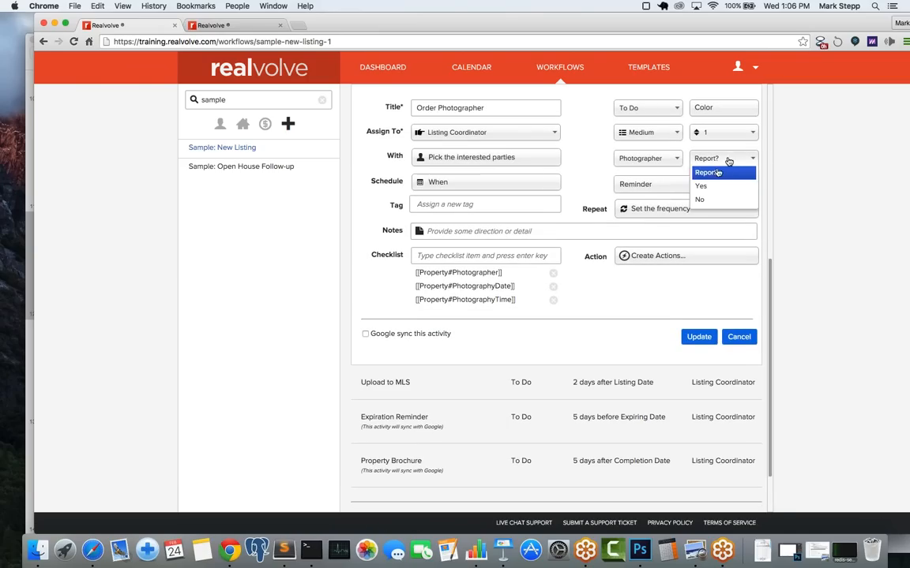
{"action": "left_click", "coordinate": [705, 188]}
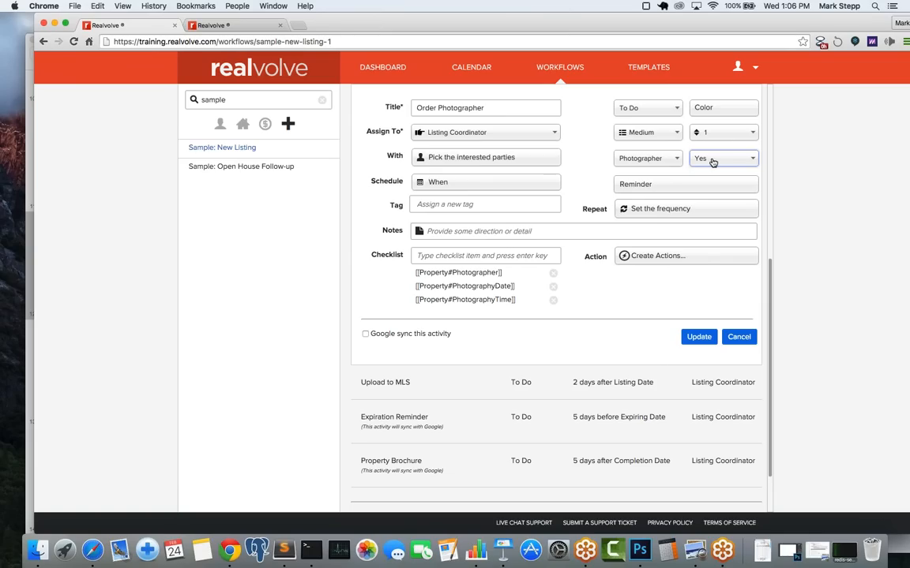
{"action": "left_click", "coordinate": [701, 341]}
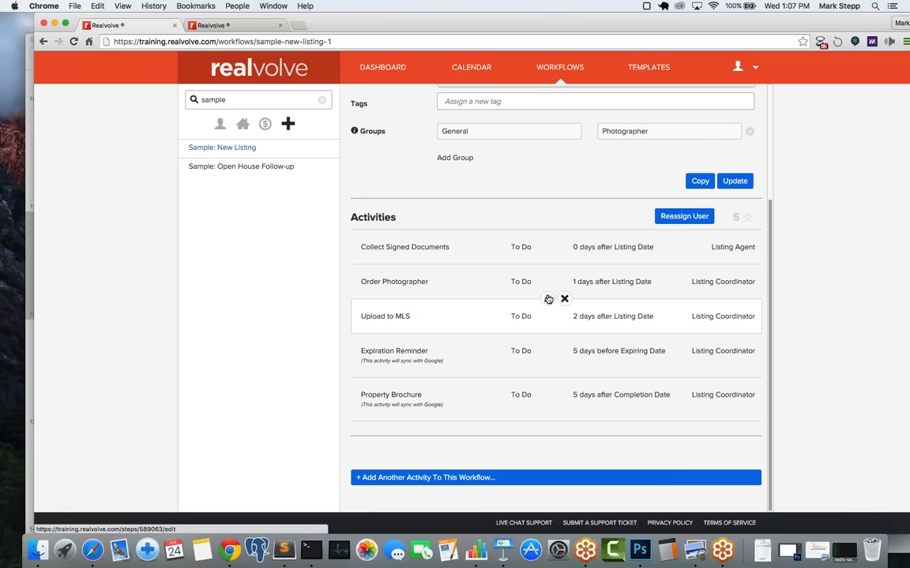
Step: Set the Upload to MLS activity's Report? option to Yes and update it
{"action": "left_click", "coordinate": [548, 299]}
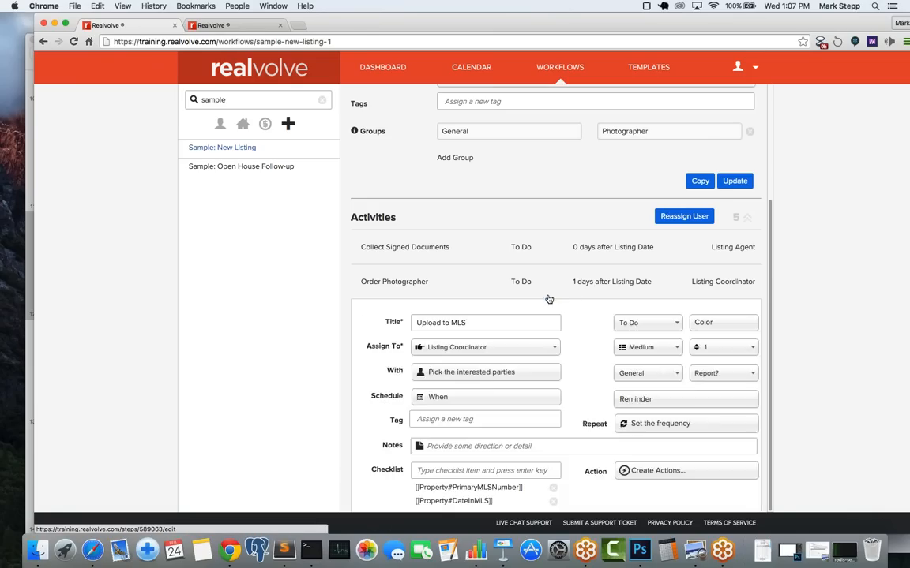
{"action": "scroll", "coordinate": [549, 300], "scroll_direction": "down", "scroll_amount": 5}
{"action": "left_click", "coordinate": [713, 158]}
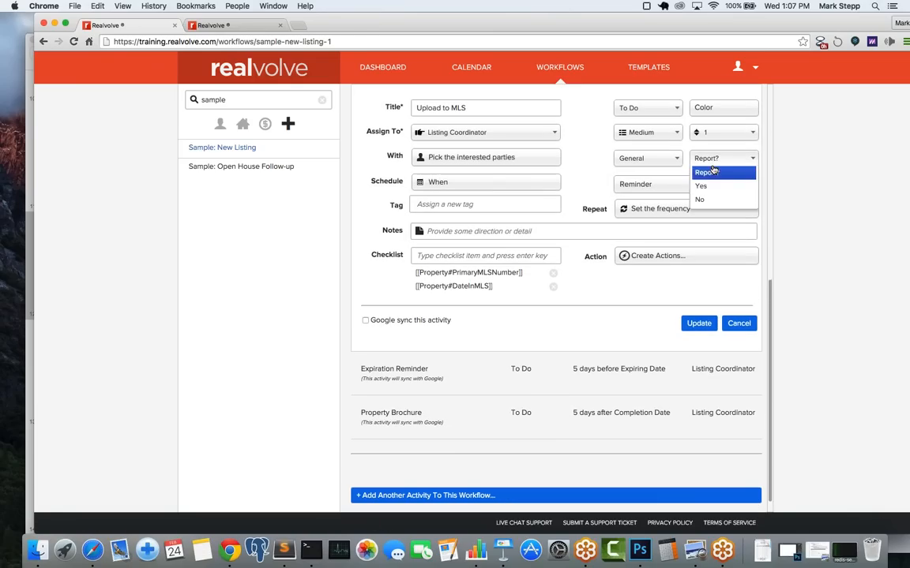
{"action": "left_click", "coordinate": [702, 187]}
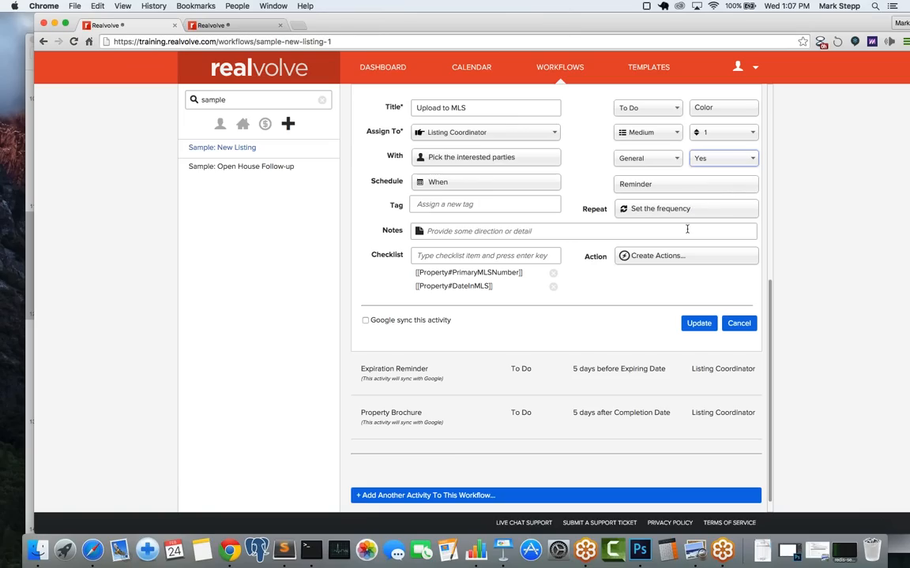
{"action": "left_click", "coordinate": [698, 323]}
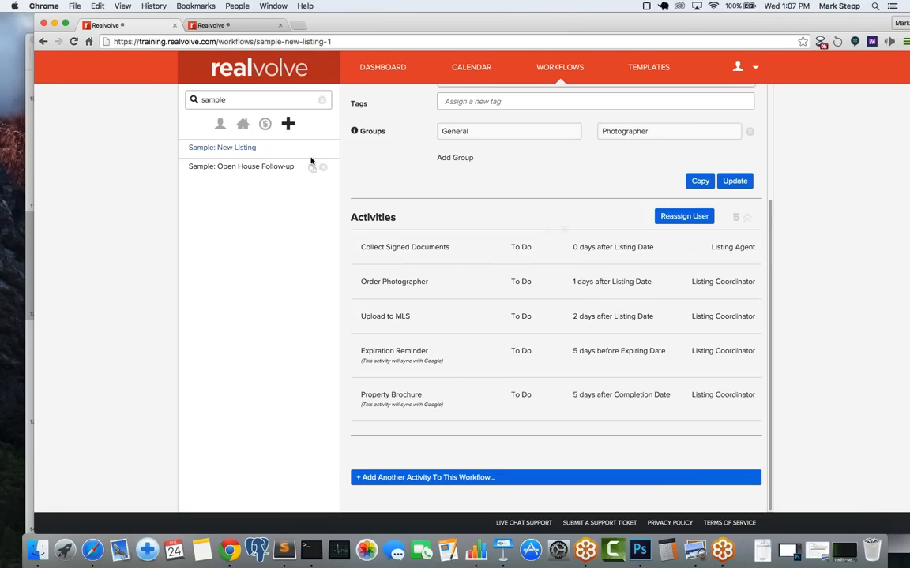
{"action": "left_click", "coordinate": [368, 69]}
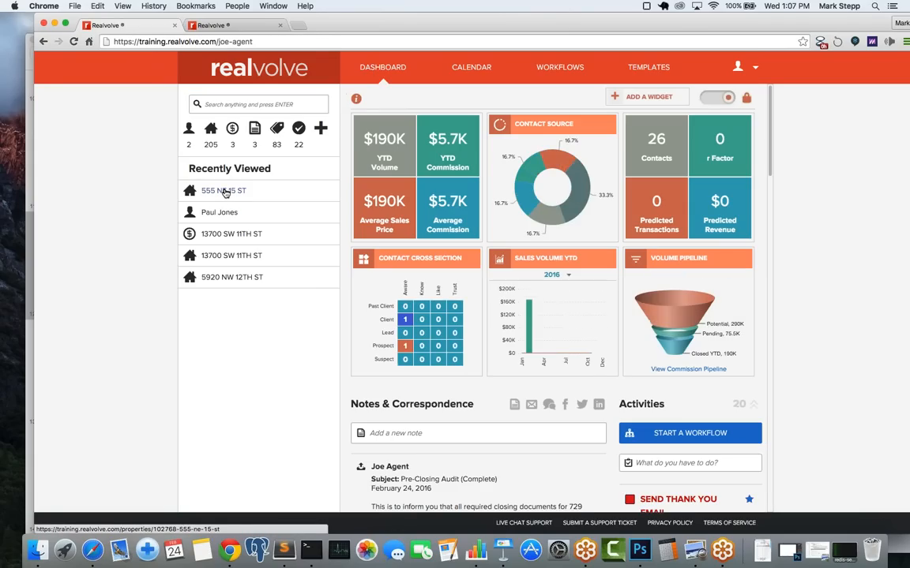
{"action": "left_click", "coordinate": [226, 194]}
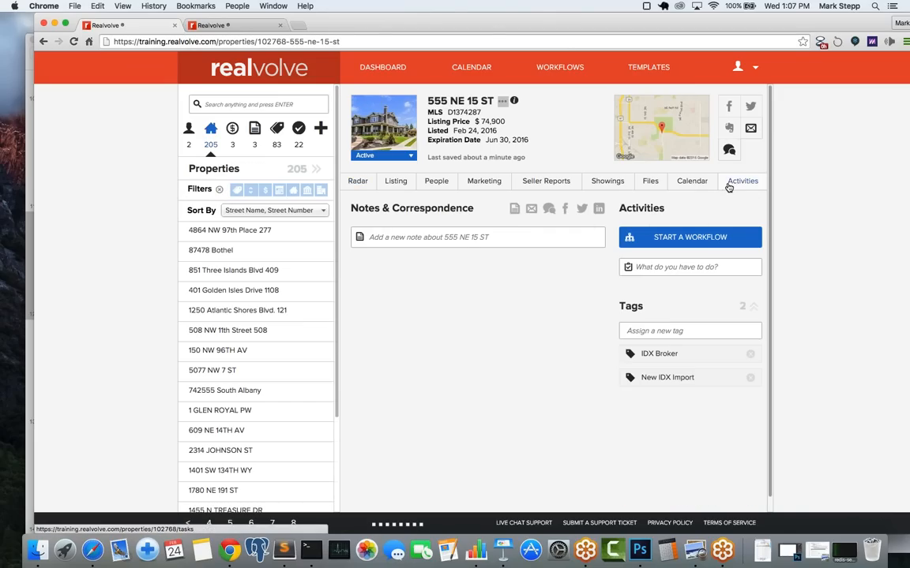
{"action": "left_click", "coordinate": [728, 187]}
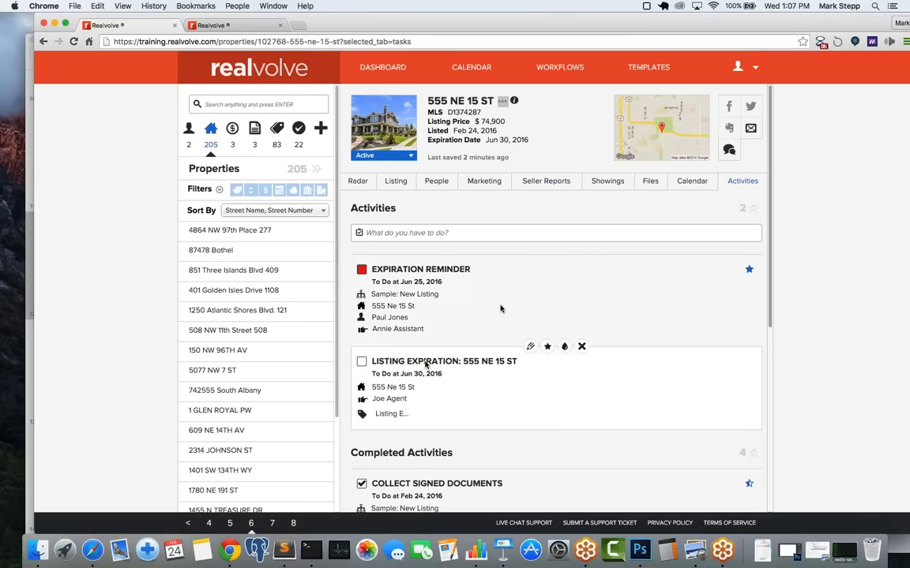
Step: Add a Showing seller report with the message 'great showing' and a rating of 5
{"action": "left_click", "coordinate": [553, 188]}
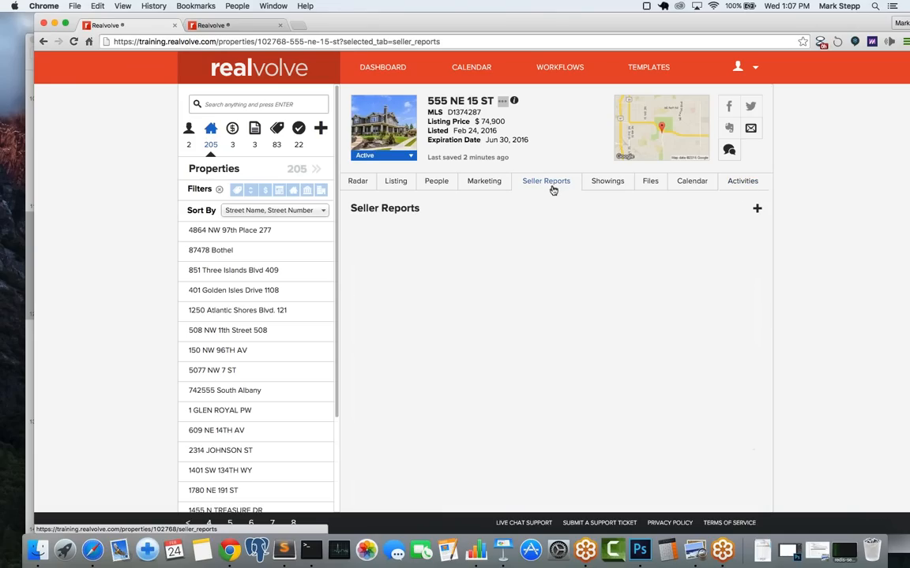
{"action": "left_click", "coordinate": [757, 210]}
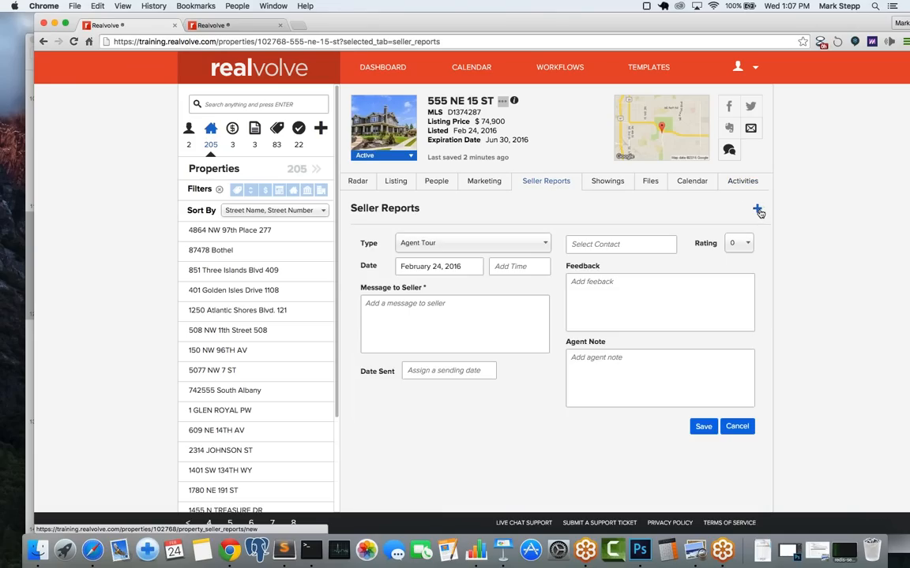
{"action": "left_click", "coordinate": [453, 244]}
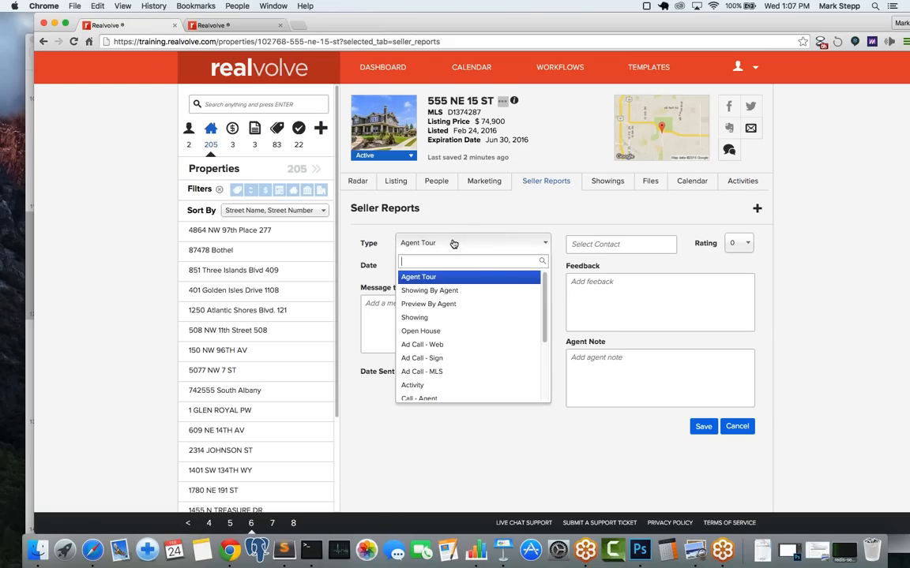
{"action": "left_click", "coordinate": [435, 320]}
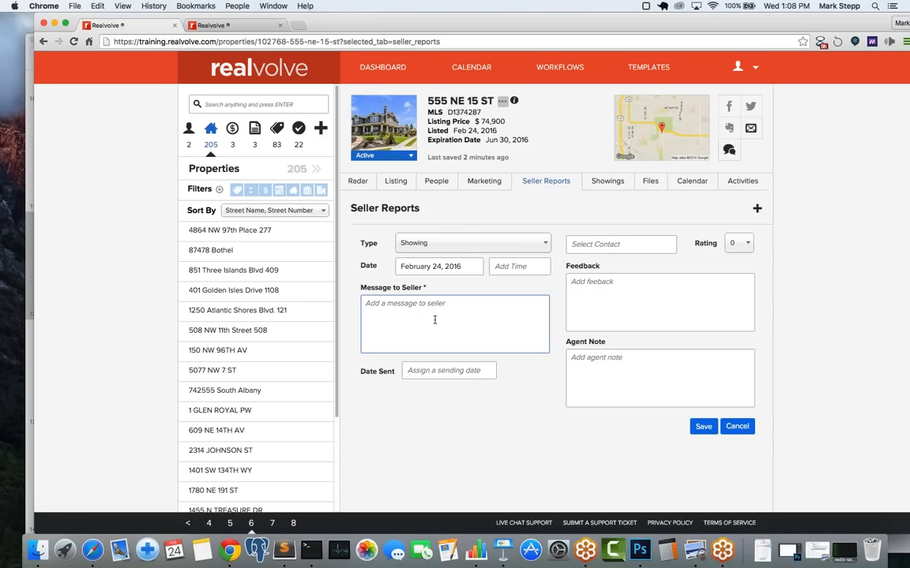
{"action": "type", "text": "great showing - liked the back yard"}
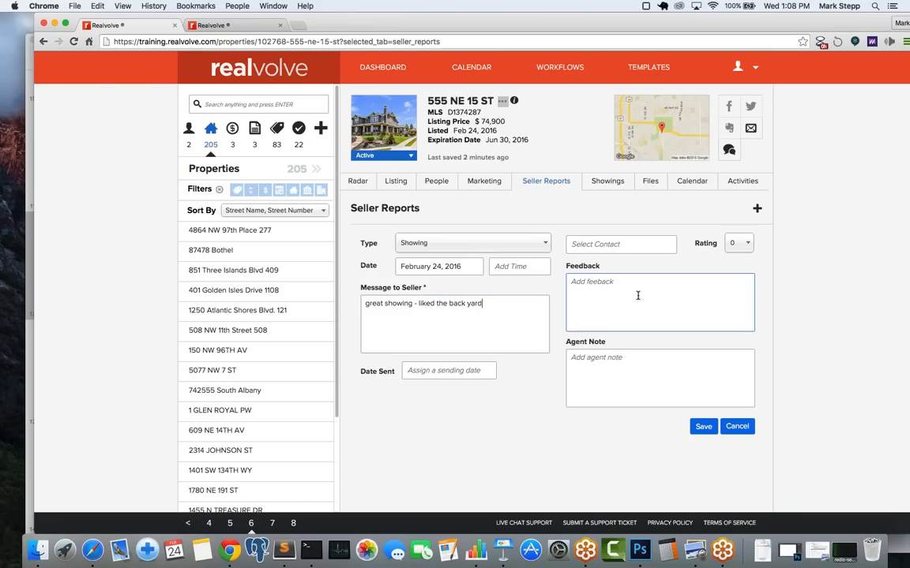
{"action": "left_click", "coordinate": [737, 246]}
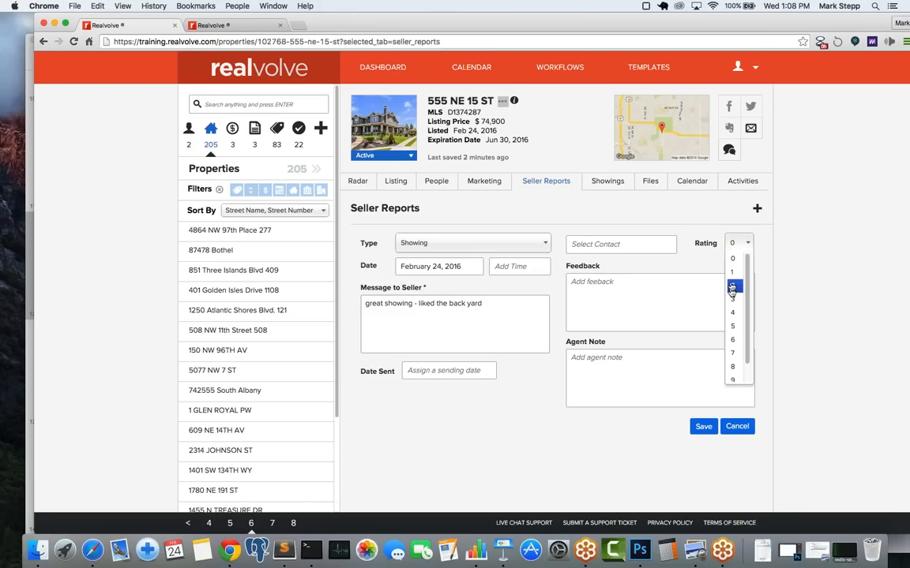
{"action": "left_click", "coordinate": [739, 330]}
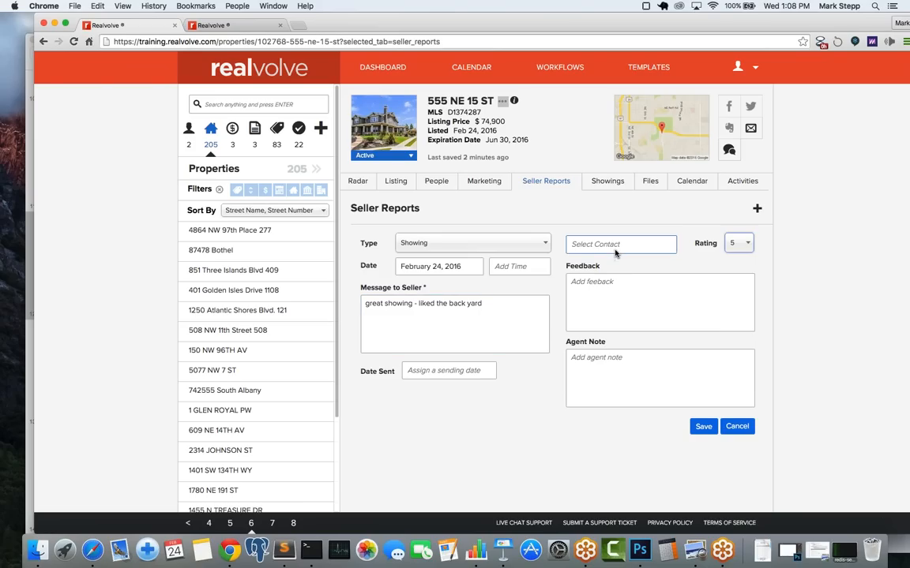
{"action": "left_click", "coordinate": [699, 426]}
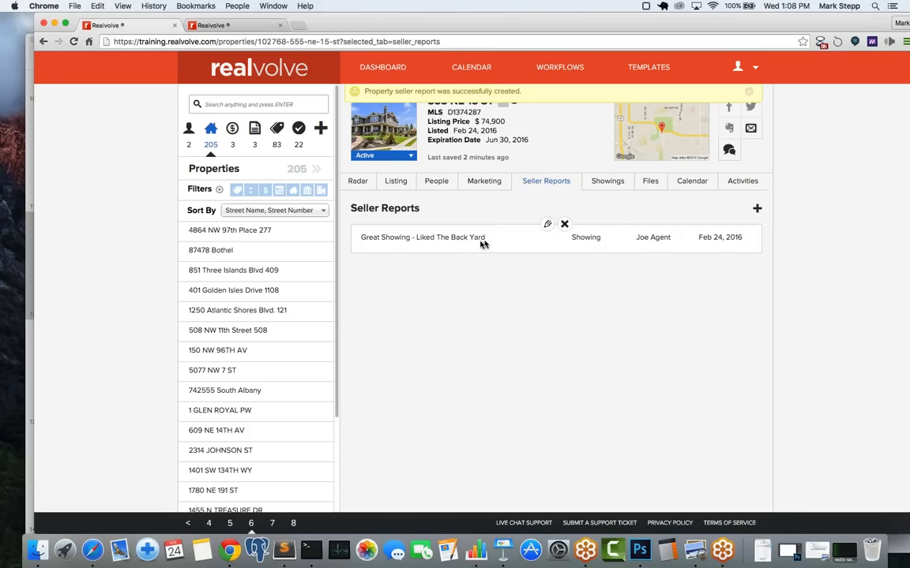
{"action": "mouse_move", "coordinate": [478, 240]}
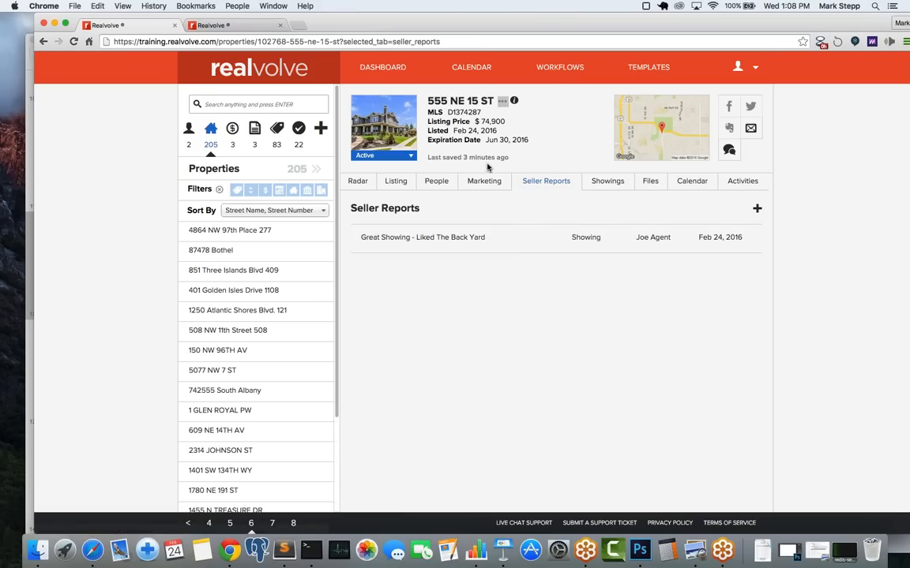
Step: Find the Simple 5: Contract to Close (Buyer) workflow by searching 's' and open it
{"action": "left_click", "coordinate": [570, 70]}
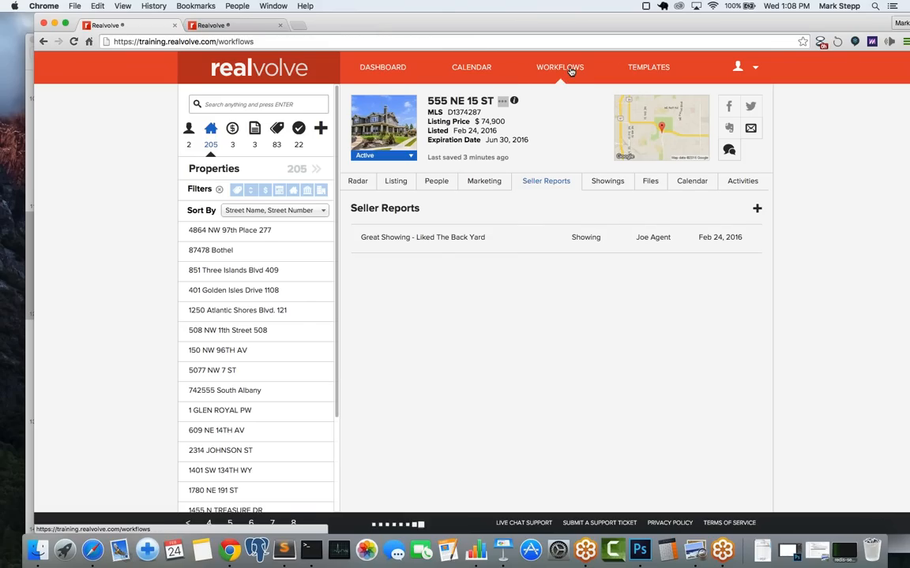
{"action": "left_click", "coordinate": [266, 100]}
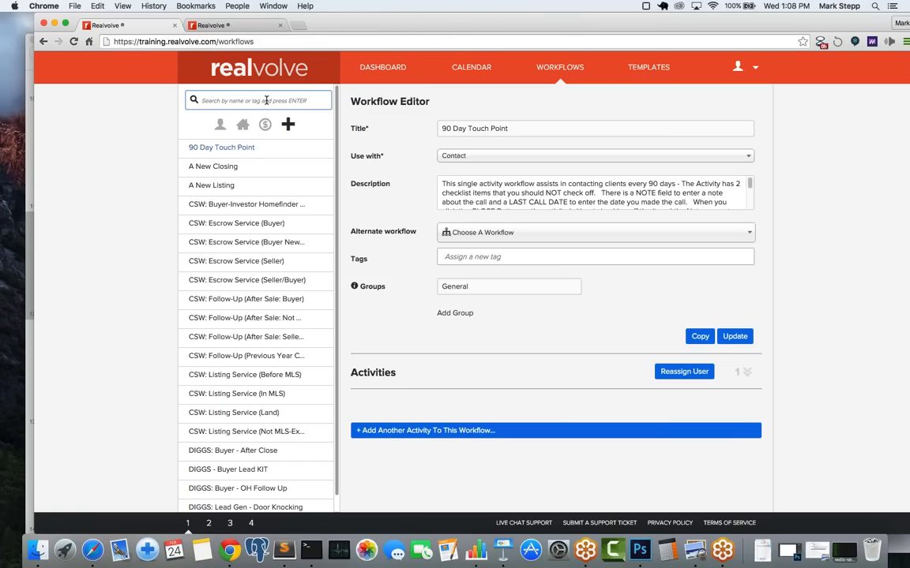
{"action": "type", "text": "simple"}
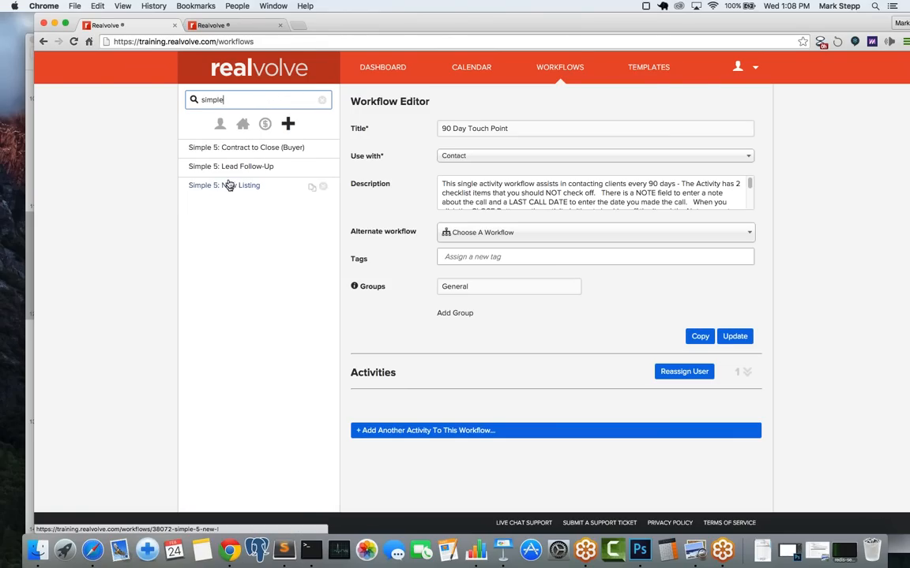
{"action": "left_click", "coordinate": [237, 150]}
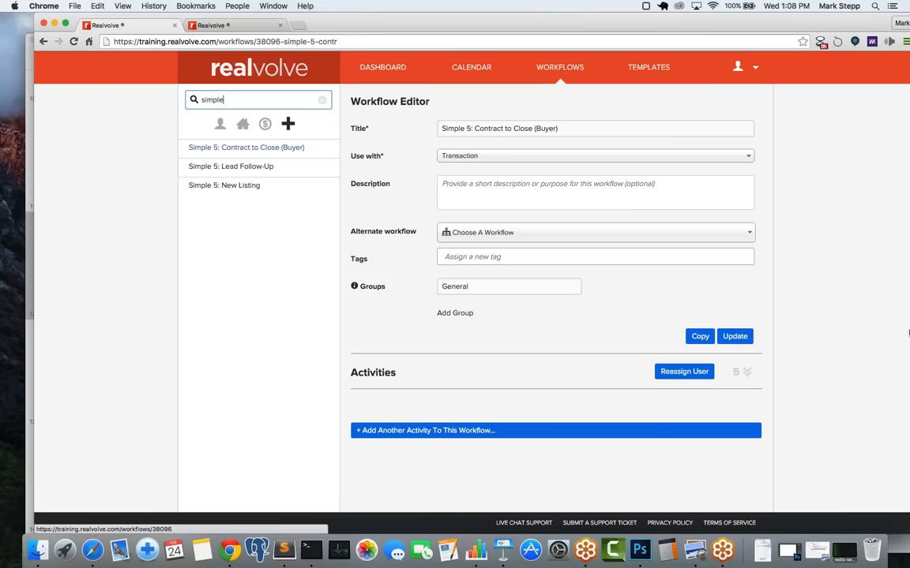
Step: Edit the Enter Deadline Dates activity to show its five Transaction date checklist fields
{"action": "left_click", "coordinate": [747, 372]}
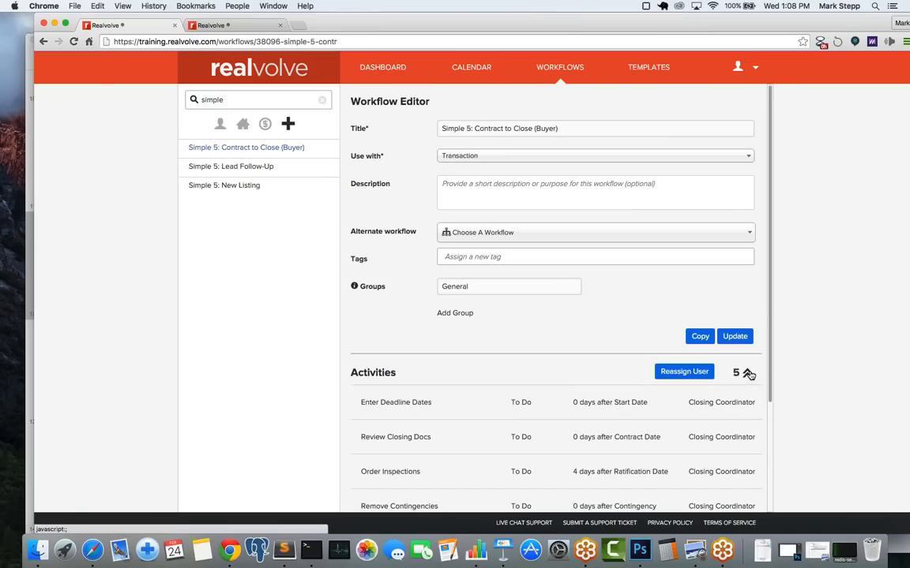
{"action": "scroll", "coordinate": [637, 405], "scroll_direction": "down", "scroll_amount": 3}
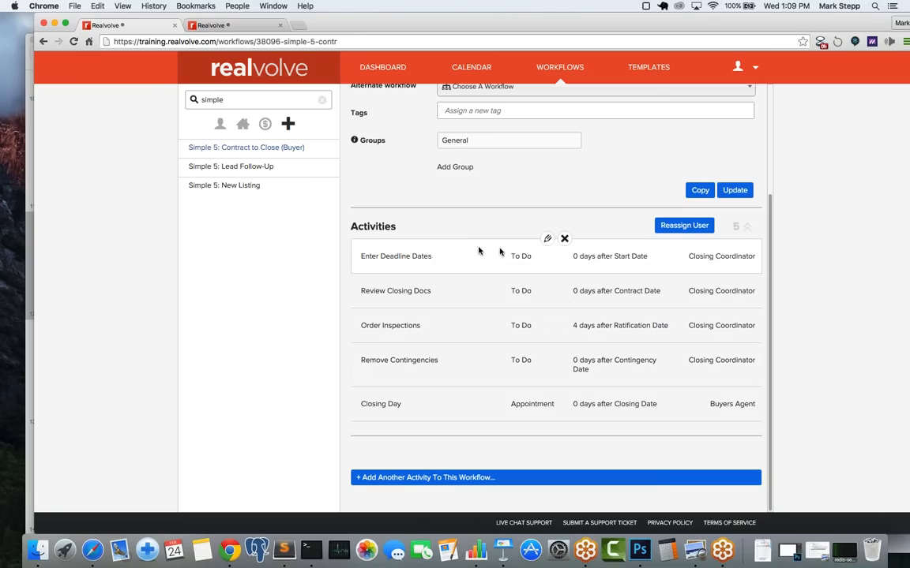
{"action": "left_click", "coordinate": [547, 240]}
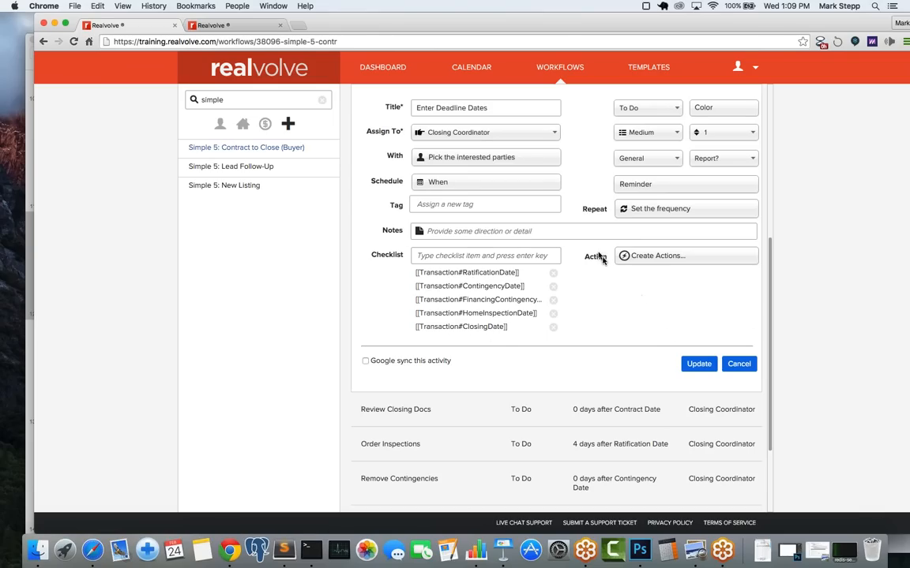
Step: On Review Closing Docs, view the Missing Documents action: Simple - Closing Docs Missing email, Missing Documentation tag
{"action": "left_click", "coordinate": [546, 394]}
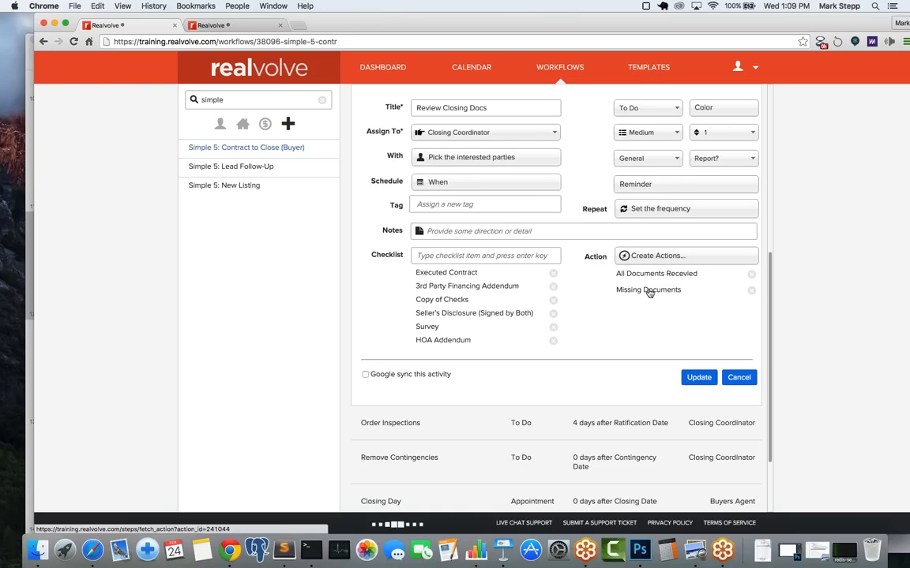
{"action": "left_click", "coordinate": [649, 291]}
{"action": "scroll", "coordinate": [648, 292], "scroll_direction": "down", "scroll_amount": 5}
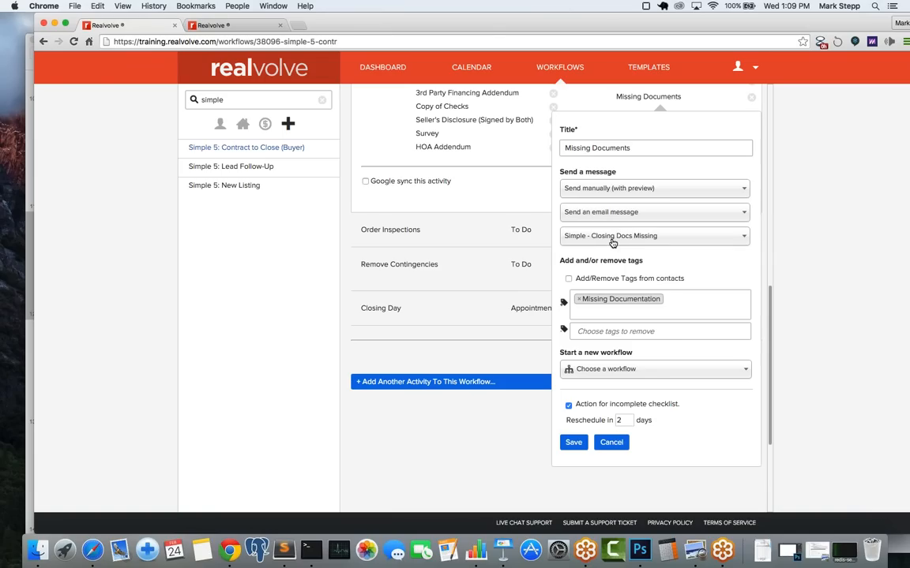
{"action": "left_click", "coordinate": [226, 26]}
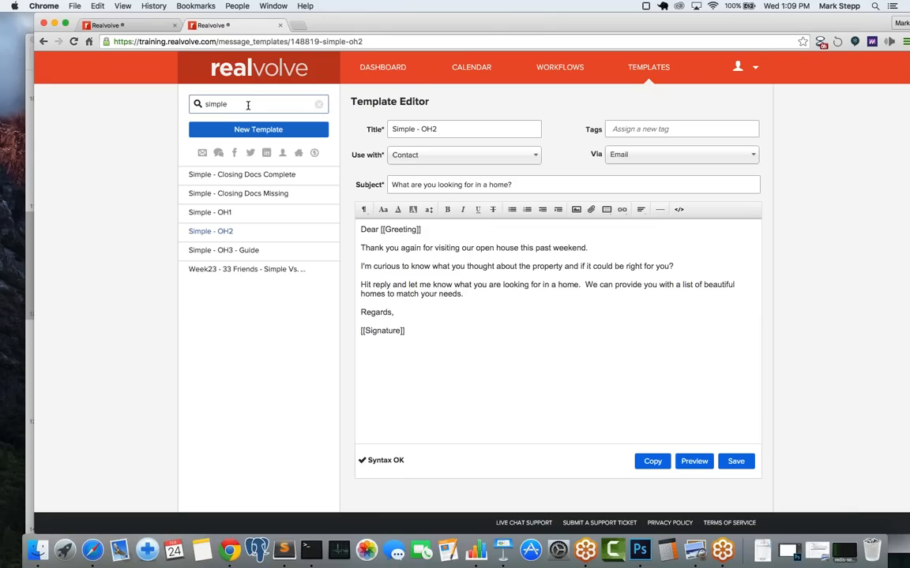
{"action": "left_click", "coordinate": [243, 196]}
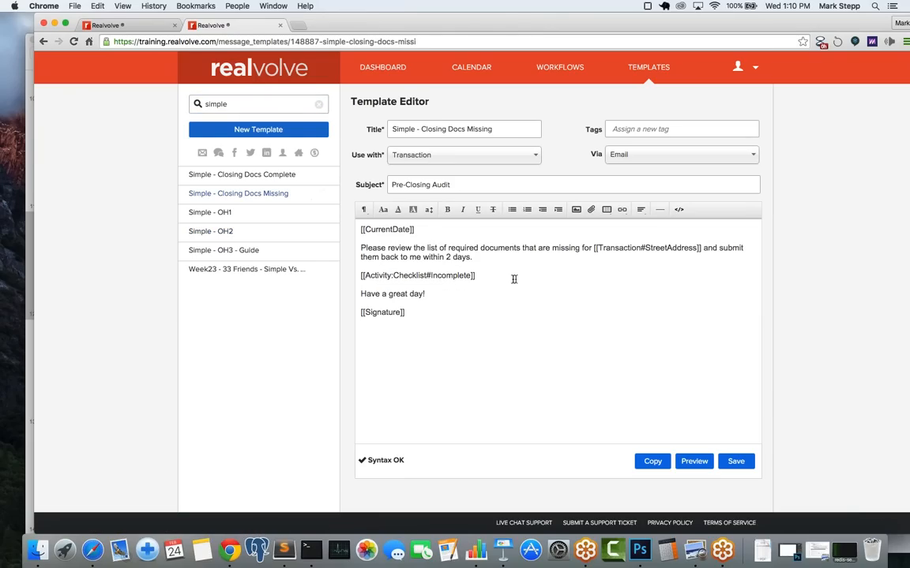
{"action": "left_click_drag", "start_coordinate": [513, 279], "coordinate": [341, 278]}
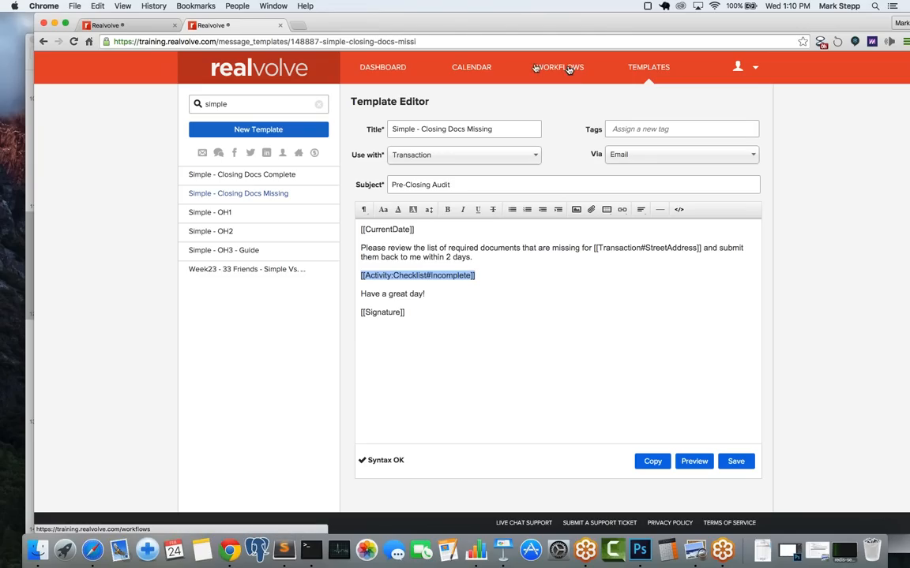
{"action": "left_click", "coordinate": [119, 25]}
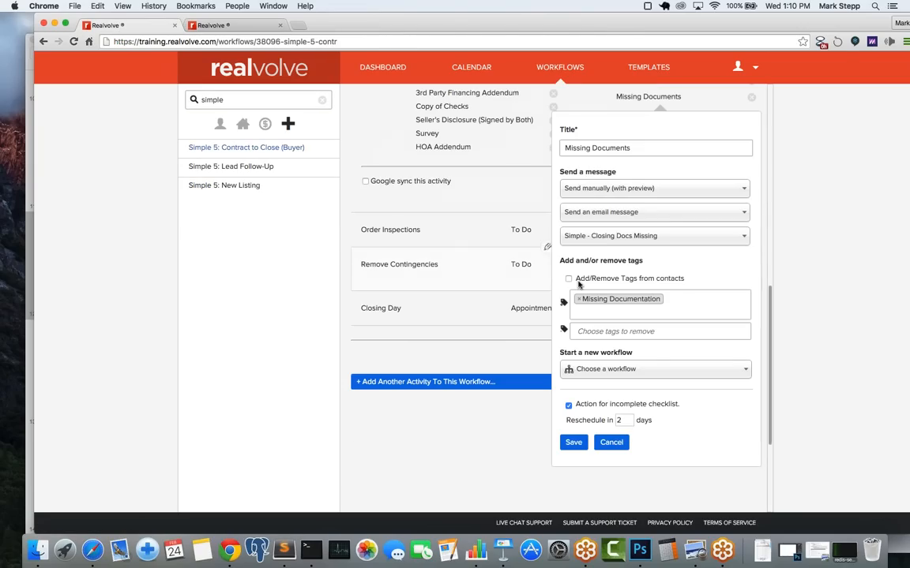
{"action": "scroll", "coordinate": [444, 142], "scroll_direction": "up", "scroll_amount": 5}
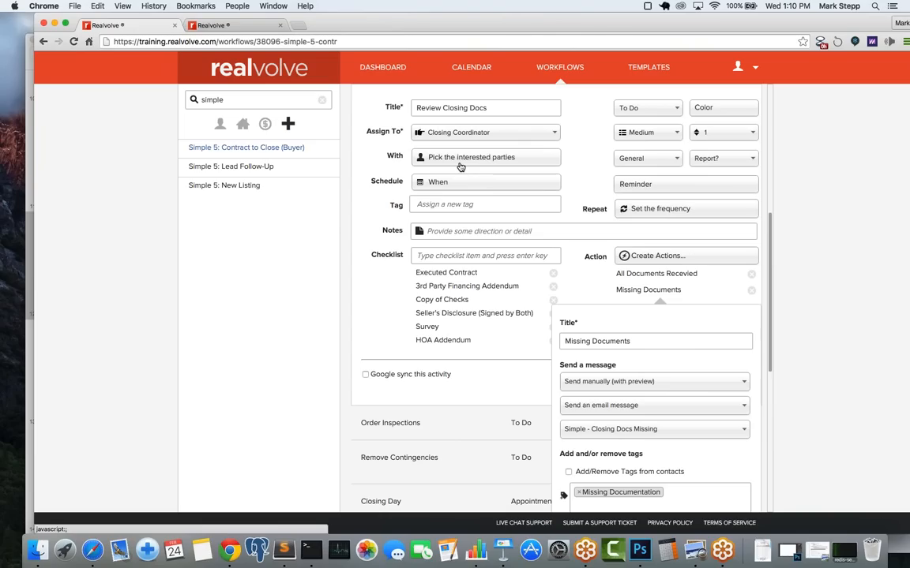
{"action": "scroll", "coordinate": [623, 313], "scroll_direction": "down", "scroll_amount": 3}
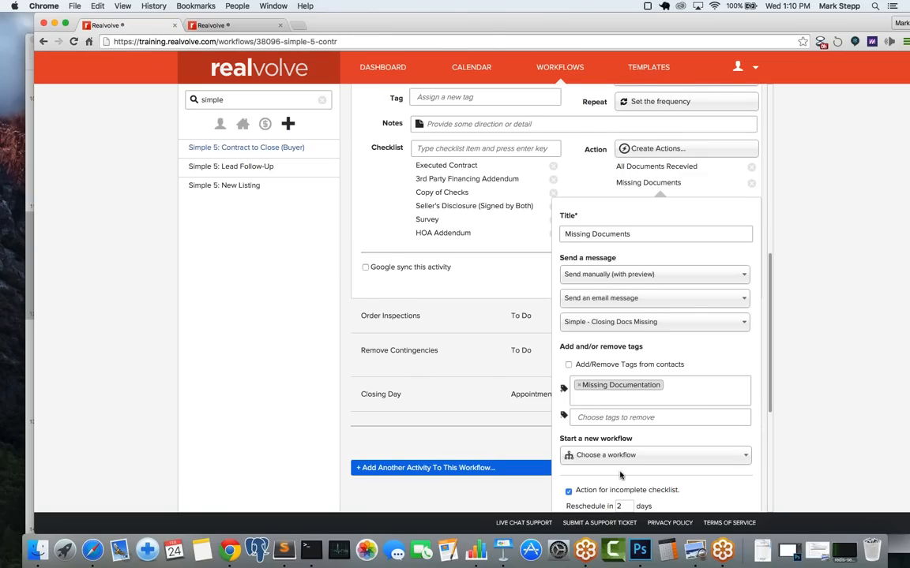
{"action": "scroll", "coordinate": [619, 474], "scroll_direction": "down", "scroll_amount": 5}
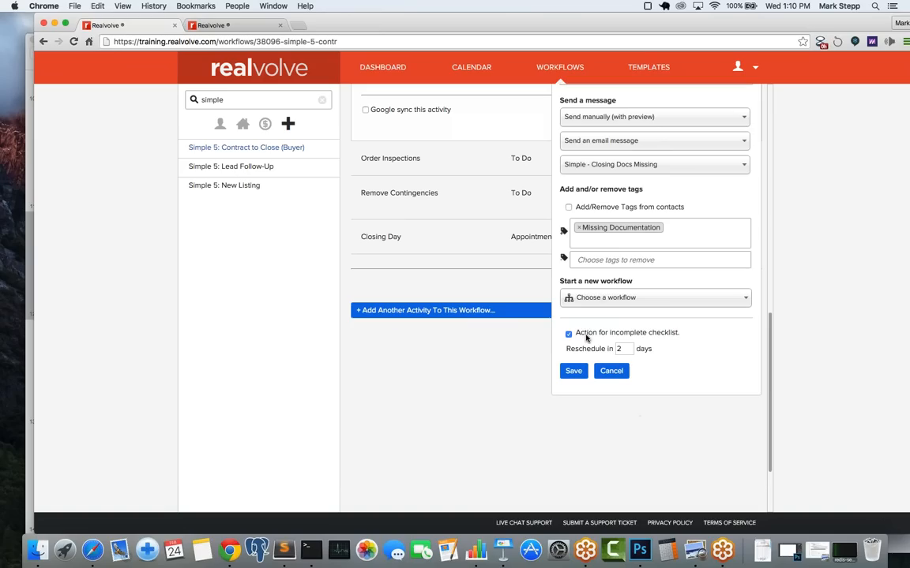
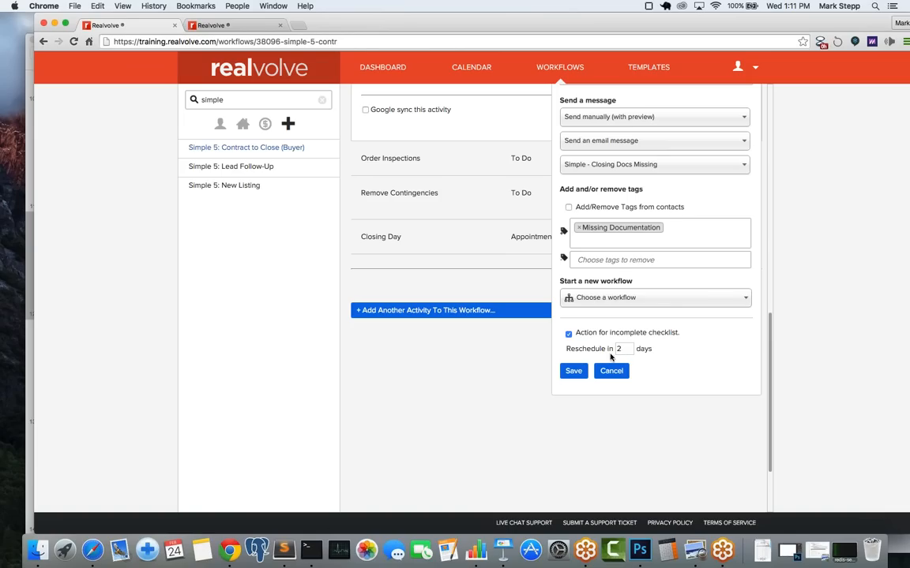
Step: Cancel the Missing Documents action settings, keeping the Review Closing Docs activity unchanged
{"action": "left_click", "coordinate": [575, 372]}
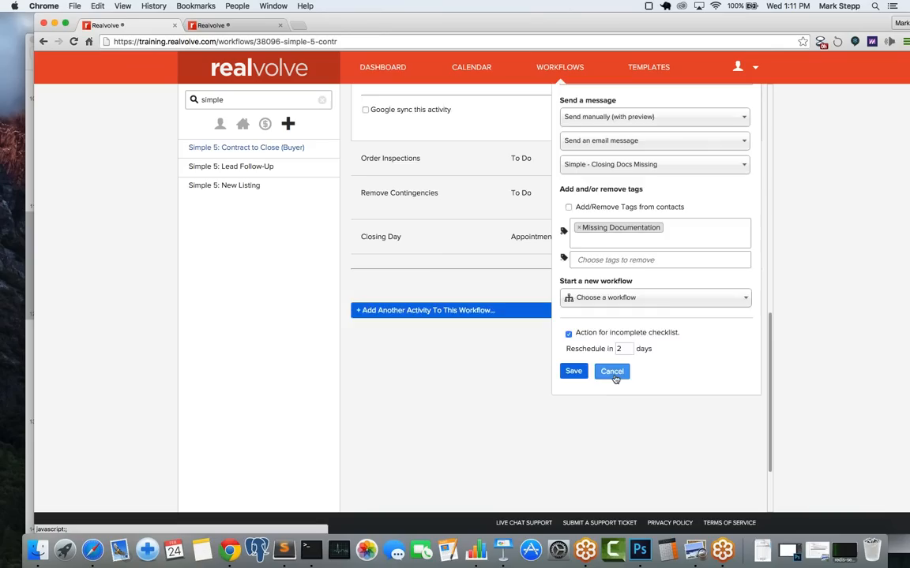
{"action": "left_click", "coordinate": [606, 371]}
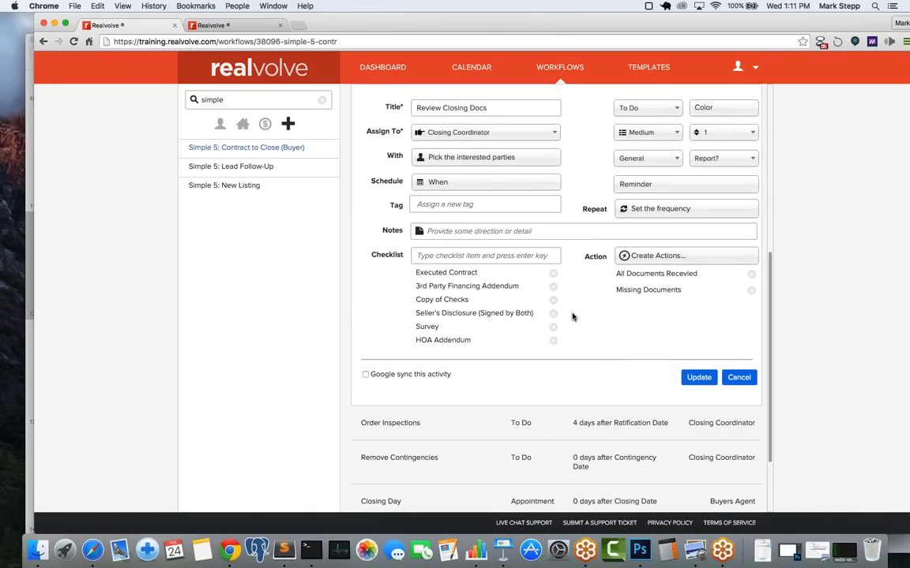
Step: Open the Order Inspections, Remove Contingencies and Closing Day activity editors in turn
{"action": "mouse_move", "coordinate": [553, 418]}
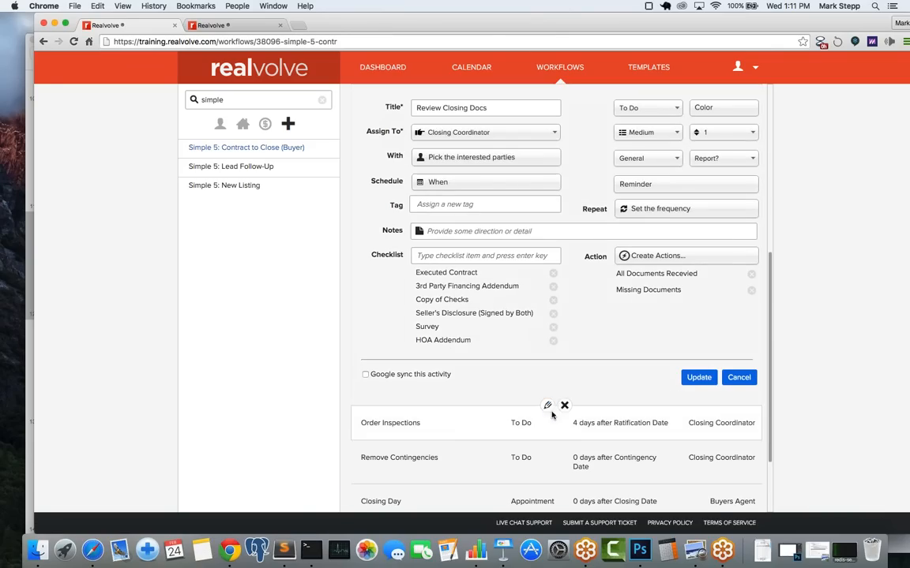
{"action": "left_click", "coordinate": [548, 407]}
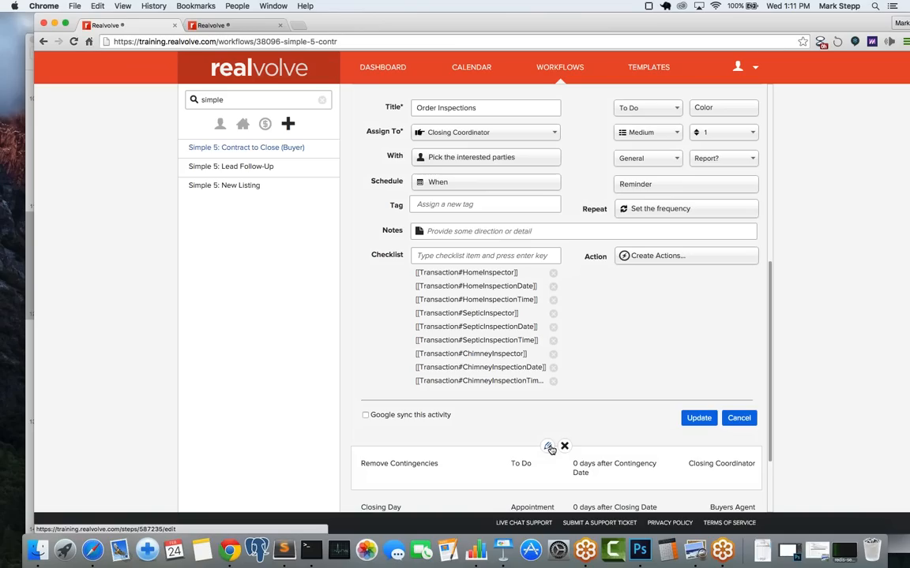
{"action": "left_click", "coordinate": [549, 446]}
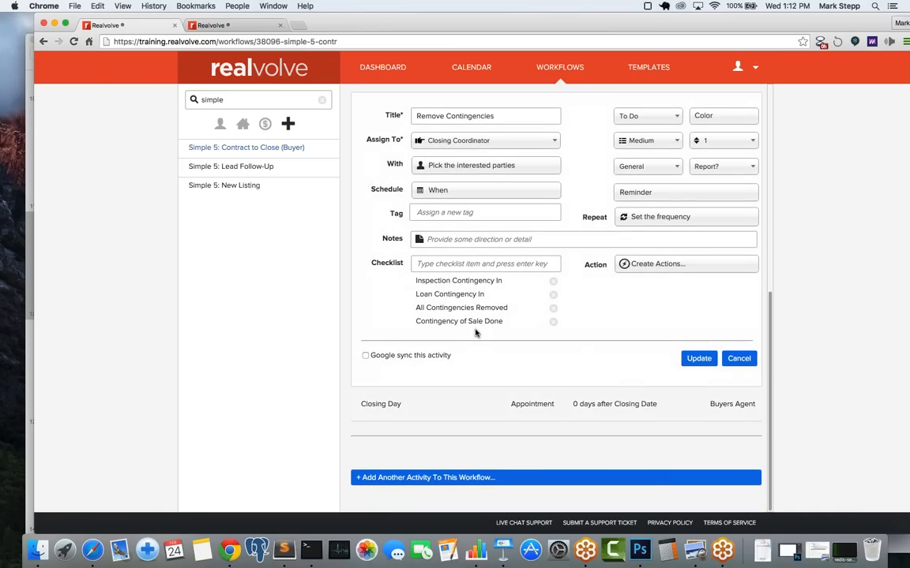
{"action": "mouse_move", "coordinate": [544, 408]}
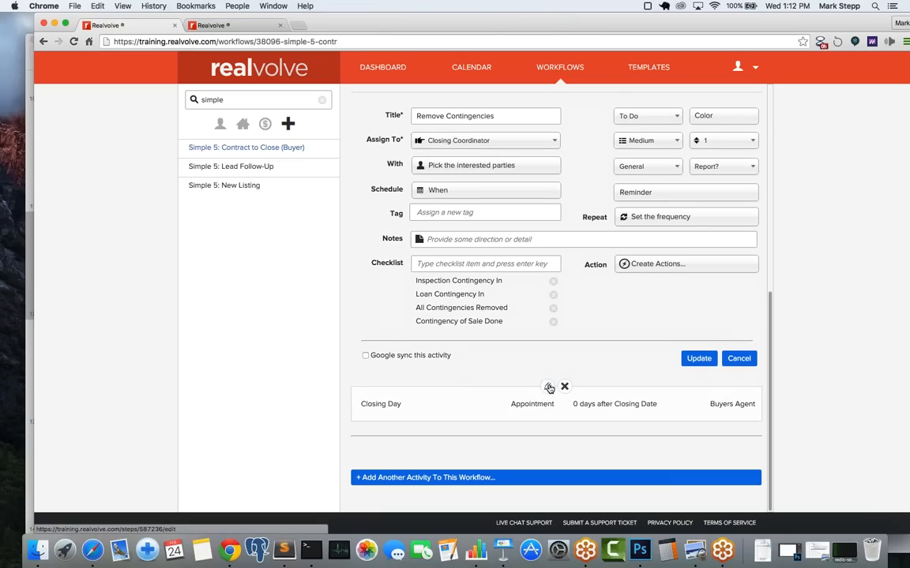
{"action": "left_click", "coordinate": [549, 388]}
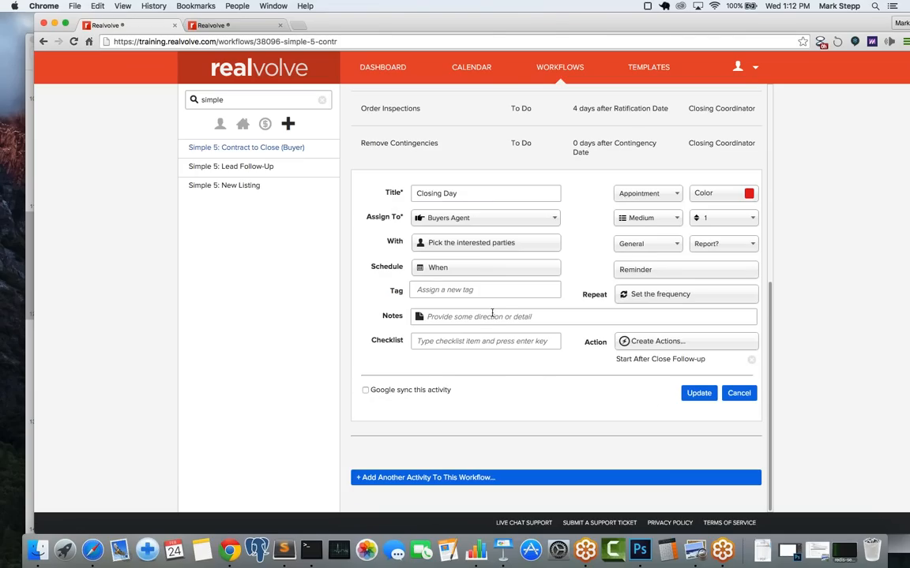
Step: Enable Google sync on Closing Day, keep Closing Time, update it, and return to the dashboard
{"action": "left_click", "coordinate": [485, 193]}
{"action": "left_click", "coordinate": [365, 392]}
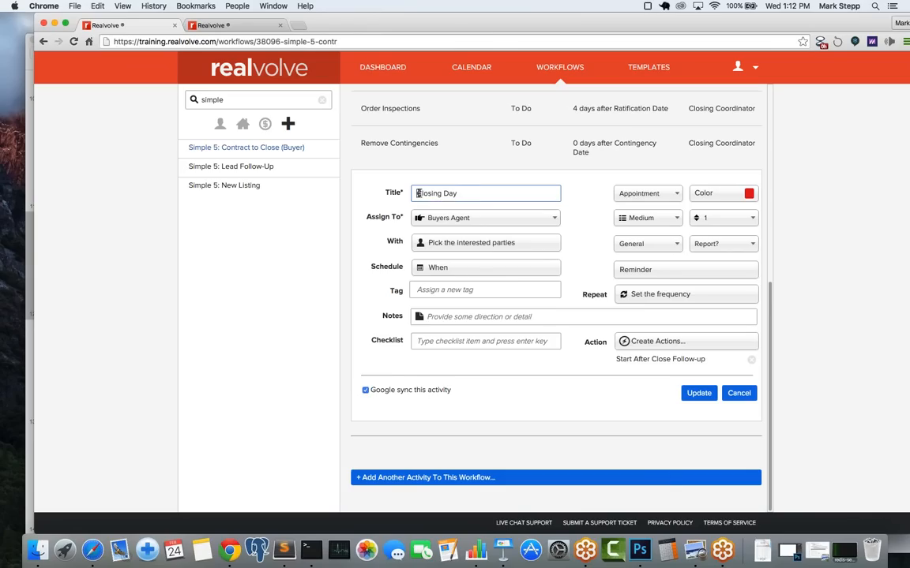
{"action": "left_click_drag", "start_coordinate": [417, 194], "coordinate": [471, 194]}
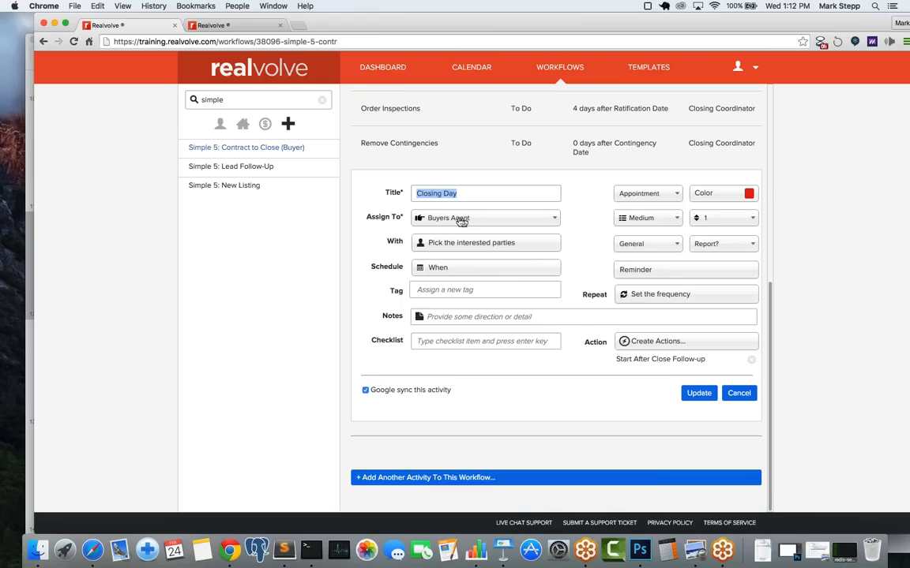
{"action": "left_click", "coordinate": [447, 271]}
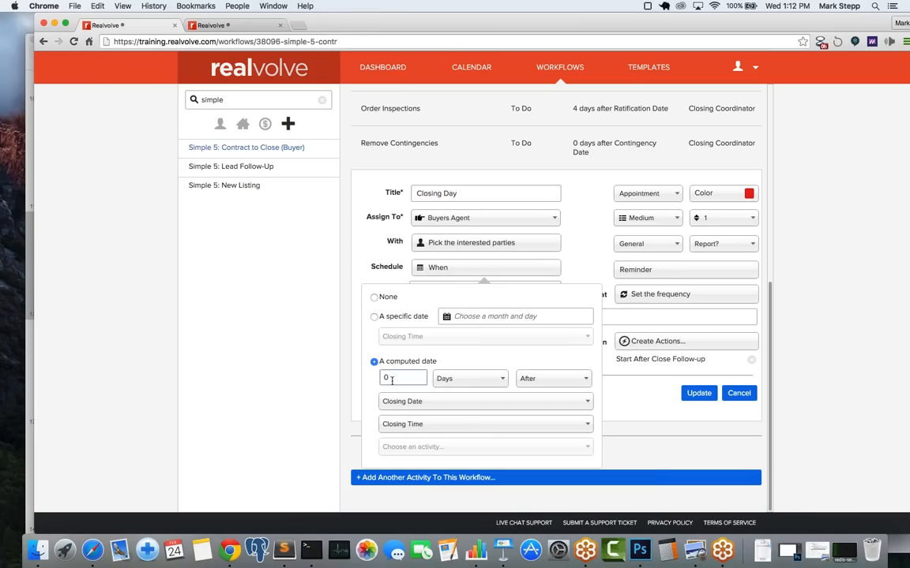
{"action": "left_click", "coordinate": [433, 427]}
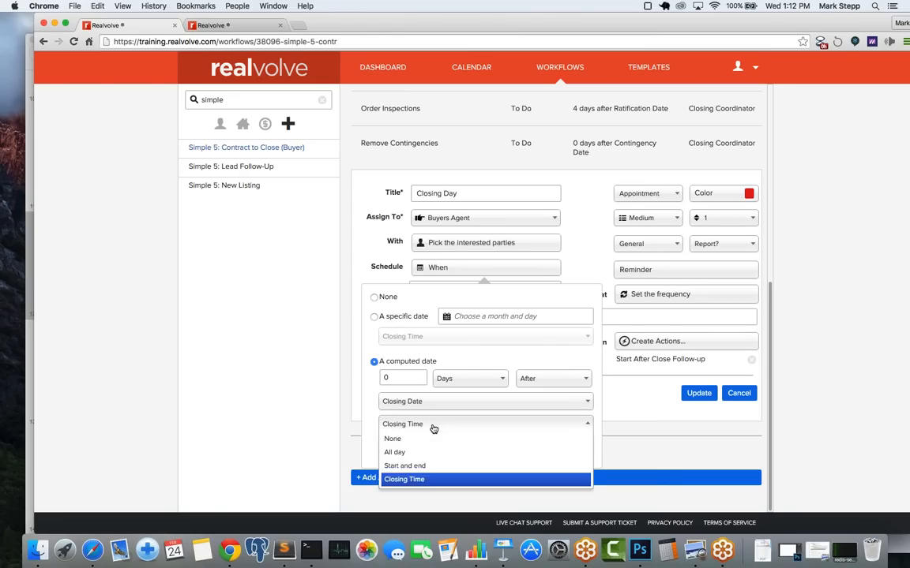
{"action": "left_click", "coordinate": [432, 426]}
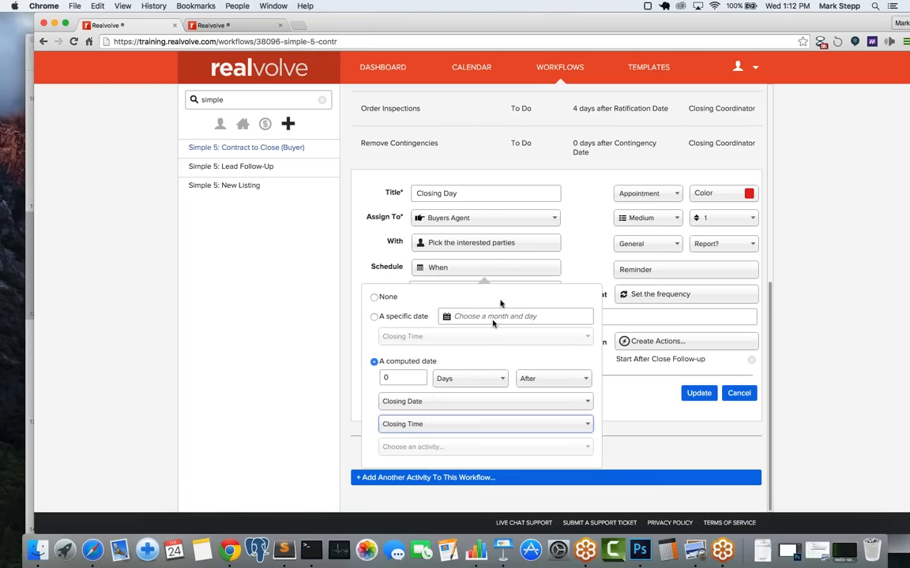
{"action": "left_click", "coordinate": [581, 243]}
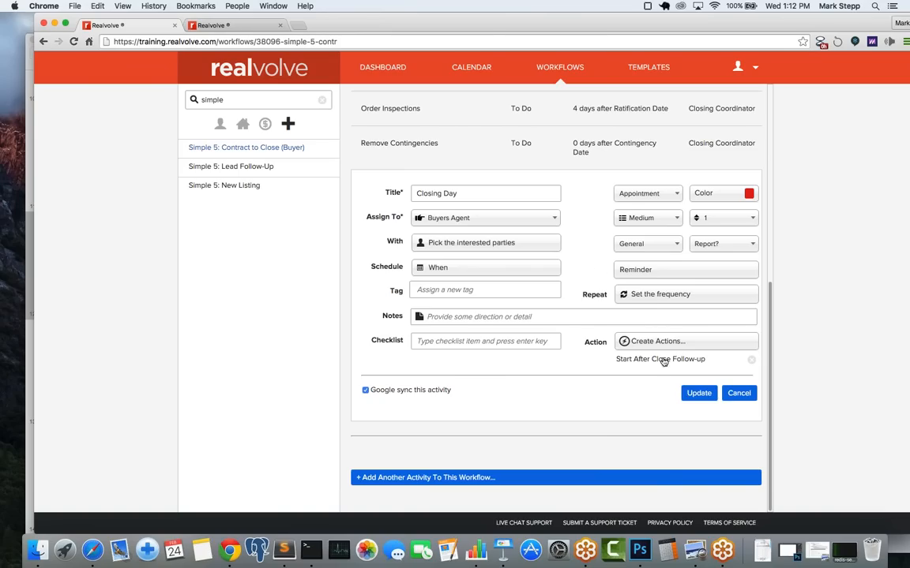
{"action": "left_click", "coordinate": [695, 398]}
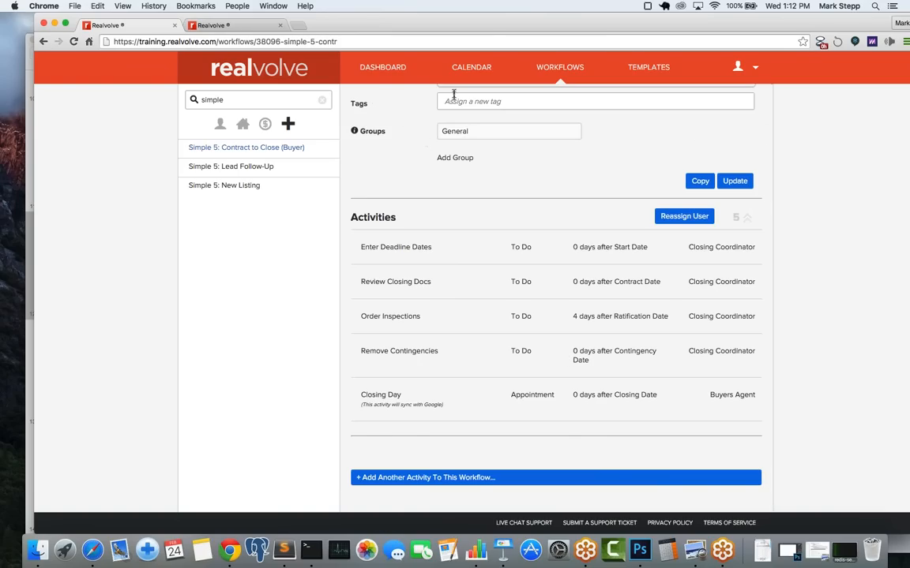
{"action": "left_click", "coordinate": [387, 70]}
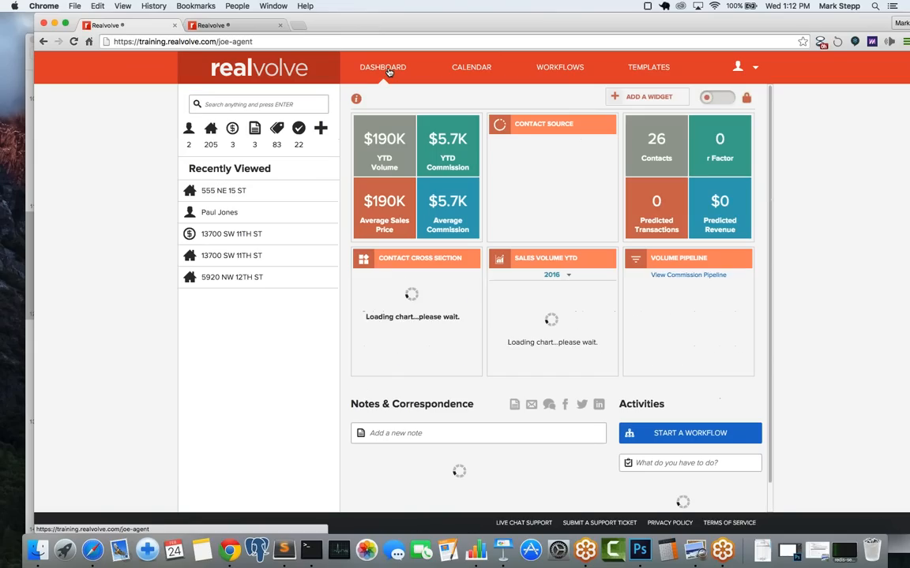
{"action": "left_click", "coordinate": [233, 130]}
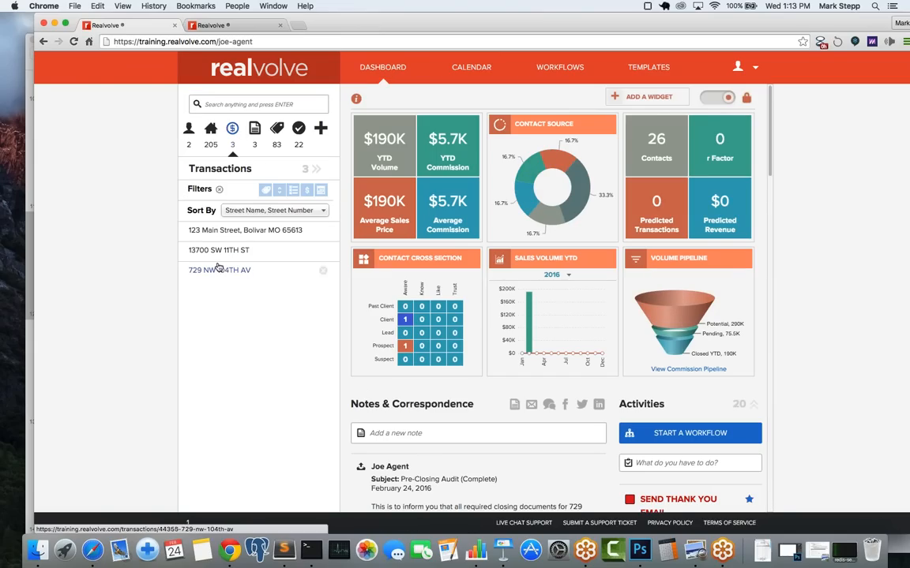
{"action": "left_click", "coordinate": [211, 135]}
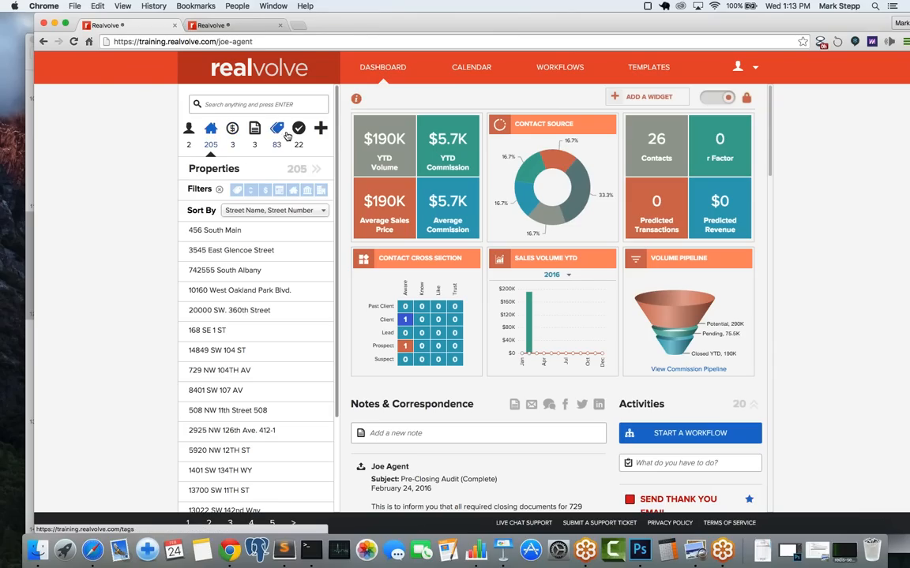
{"action": "type", "text": "555"}
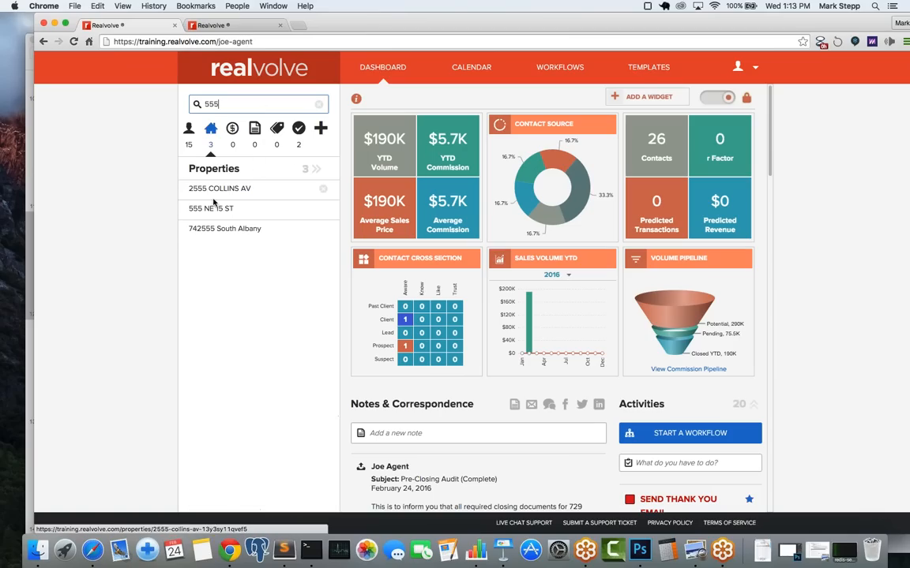
{"action": "left_click", "coordinate": [212, 212]}
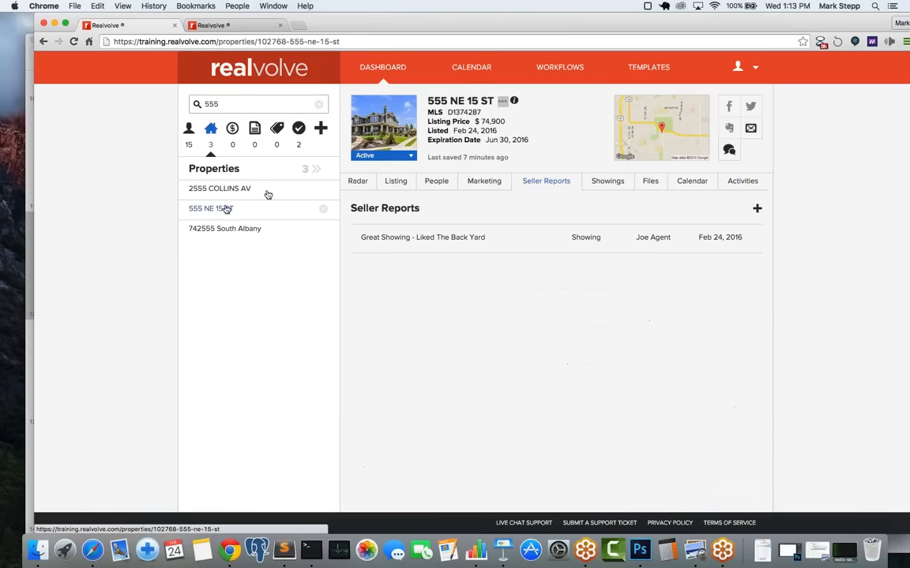
{"action": "left_click", "coordinate": [381, 155]}
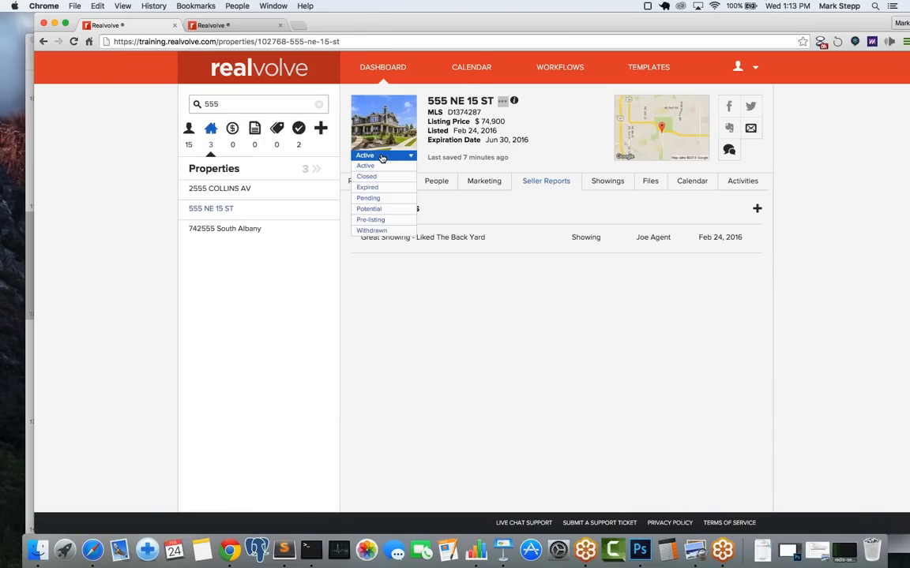
{"action": "left_click", "coordinate": [376, 202]}
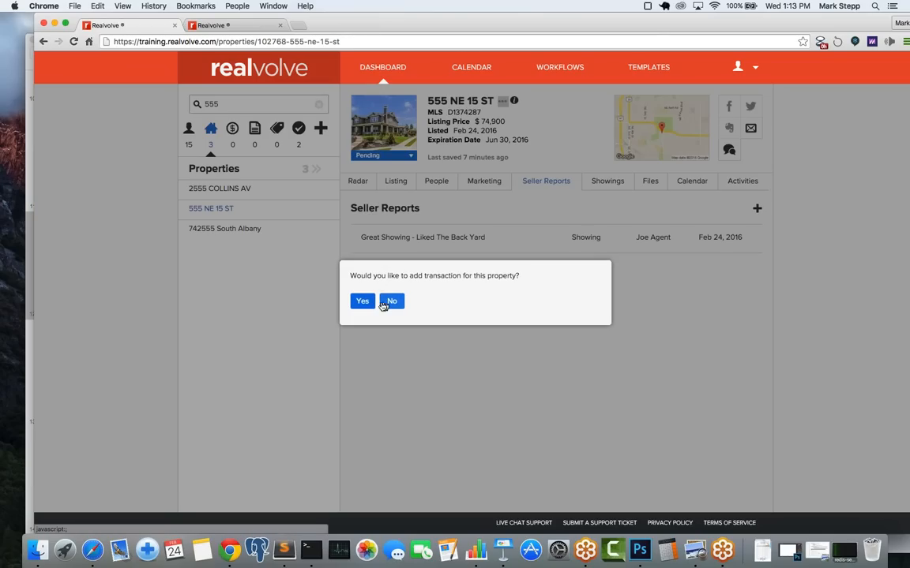
{"action": "left_click", "coordinate": [362, 301]}
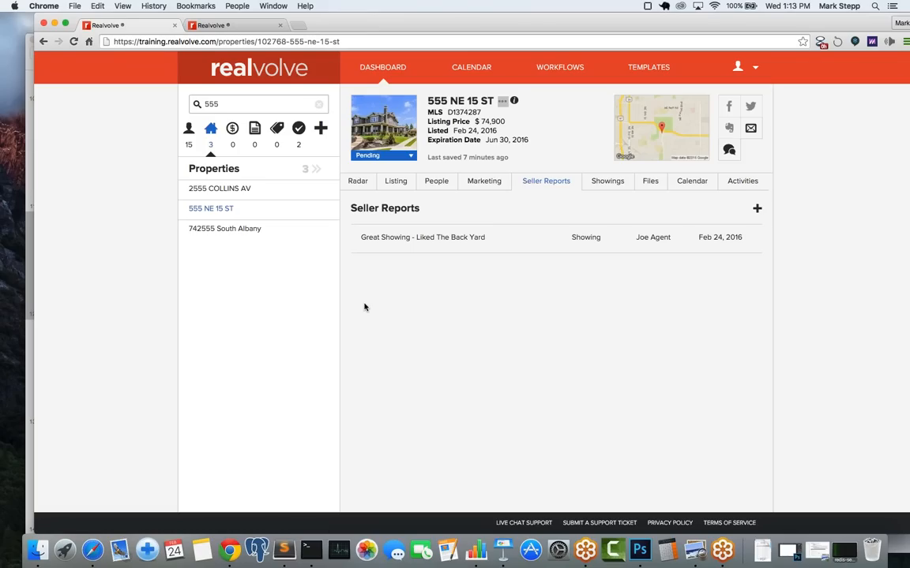
{"action": "left_click", "coordinate": [232, 129]}
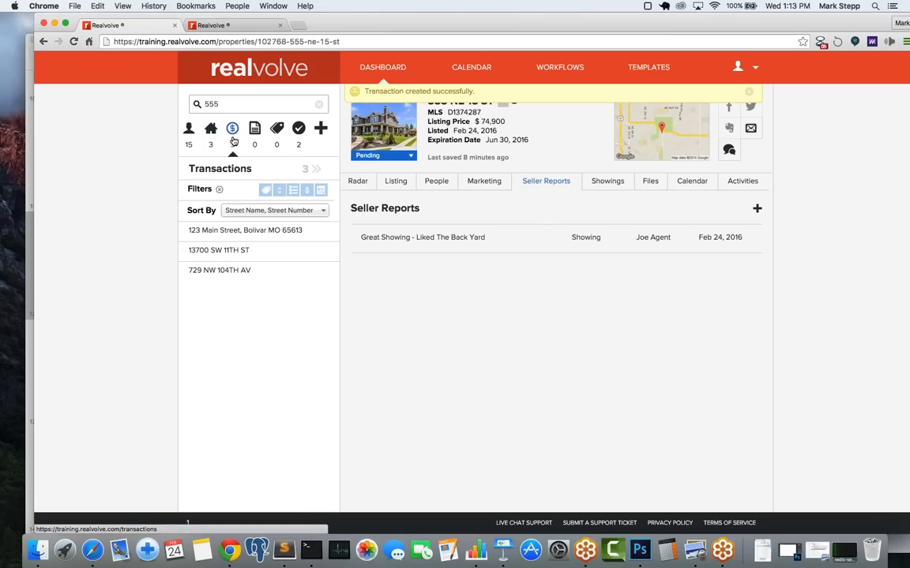
{"action": "left_click", "coordinate": [232, 137]}
{"action": "left_click", "coordinate": [319, 104]}
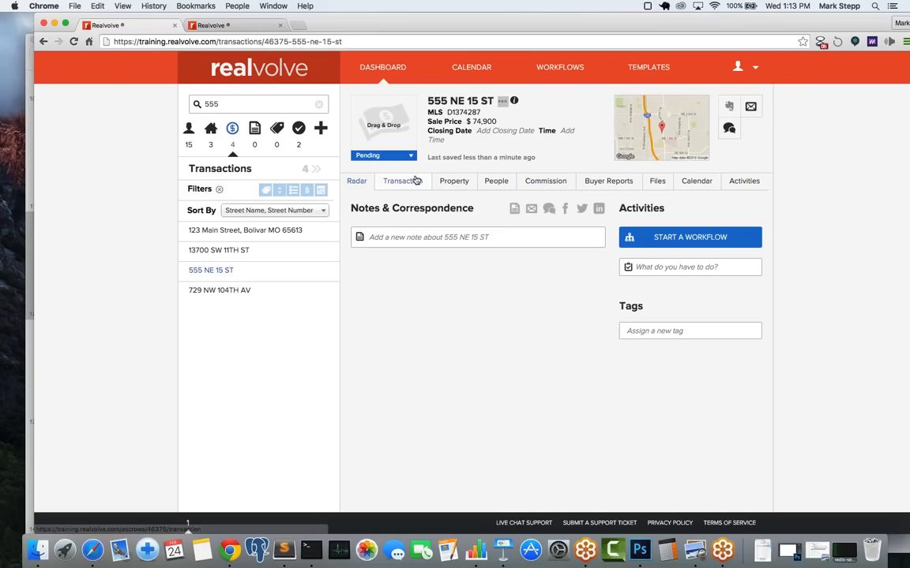
Step: Start the Simple 5: Contract To Close (Buyer) workflow, keeping all five activities and role assignments
{"action": "left_click", "coordinate": [663, 240]}
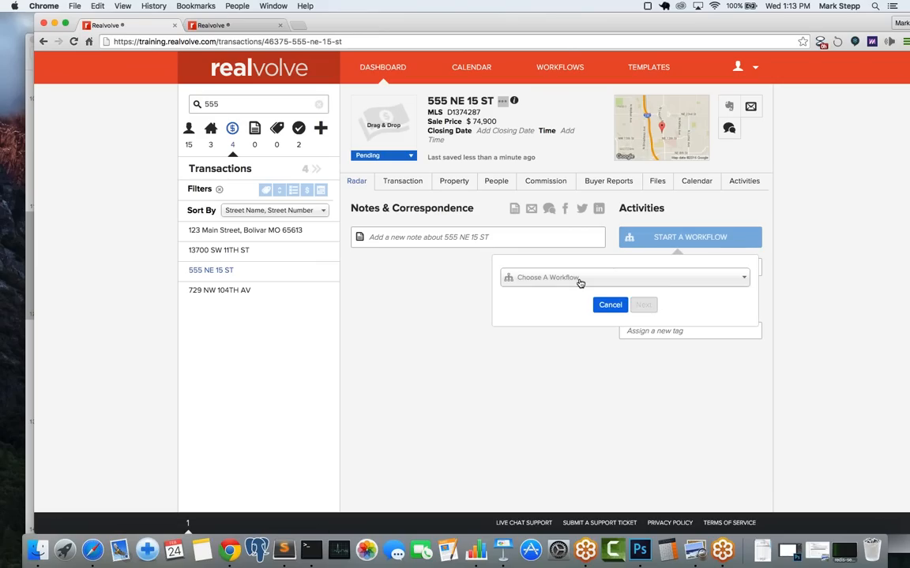
{"action": "left_click", "coordinate": [579, 281]}
{"action": "type", "text": "s"}
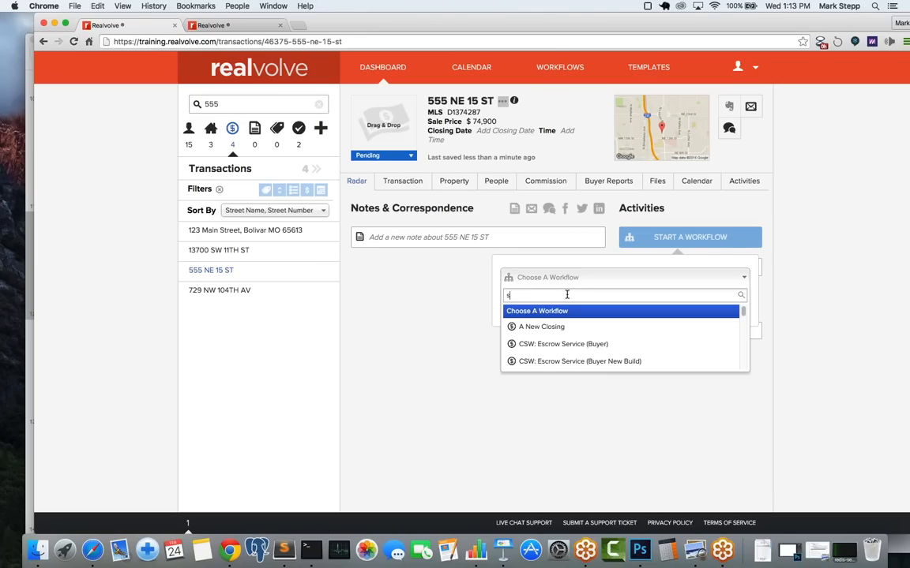
{"action": "type", "text": "im"}
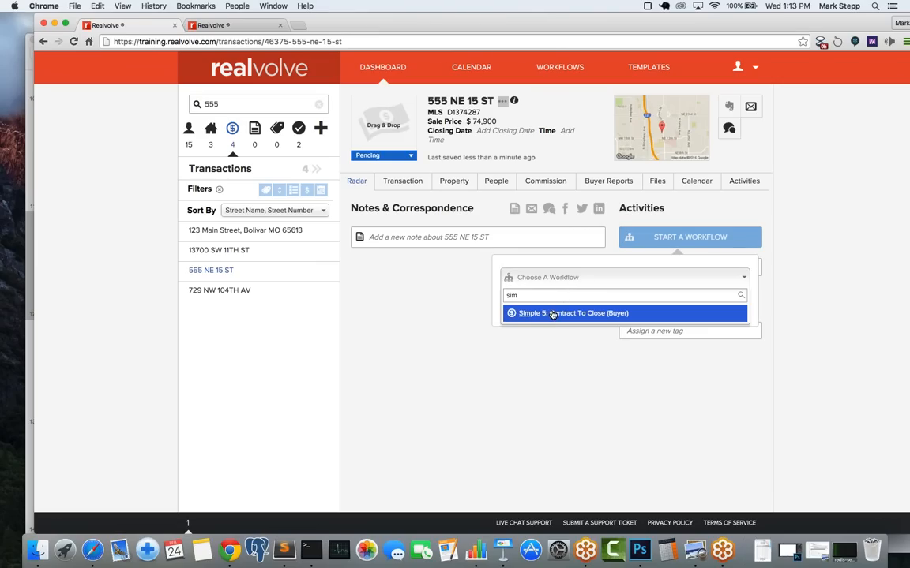
{"action": "left_click", "coordinate": [553, 314]}
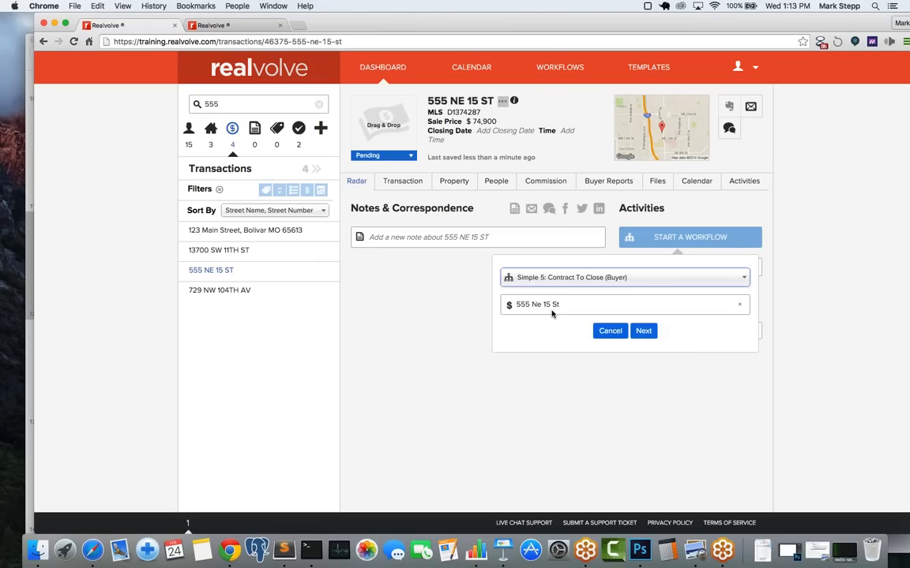
{"action": "left_click", "coordinate": [644, 331]}
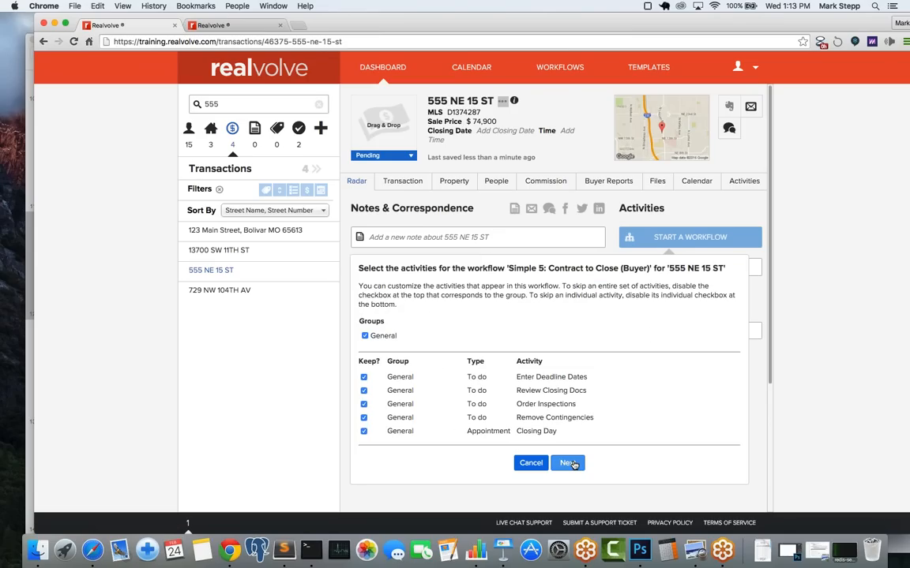
{"action": "left_click", "coordinate": [570, 463]}
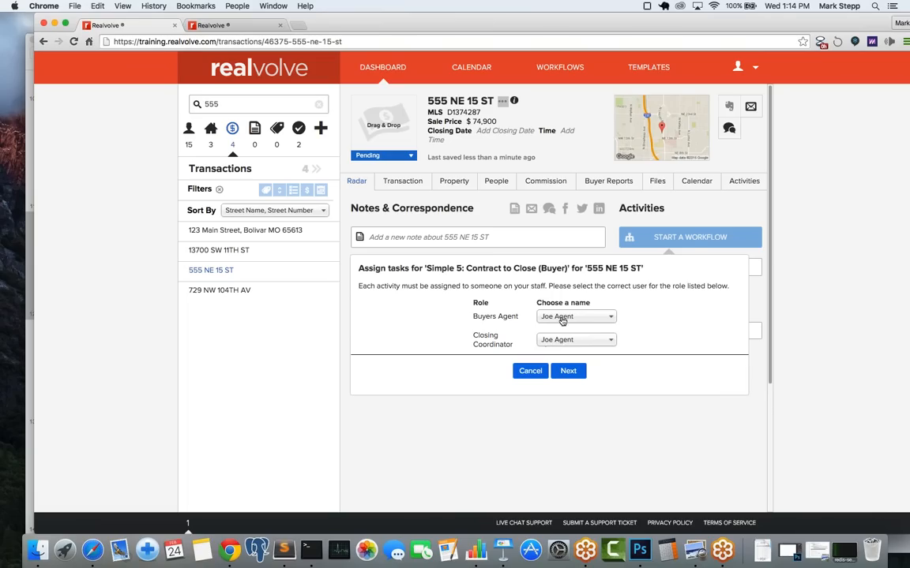
{"action": "left_click", "coordinate": [572, 372]}
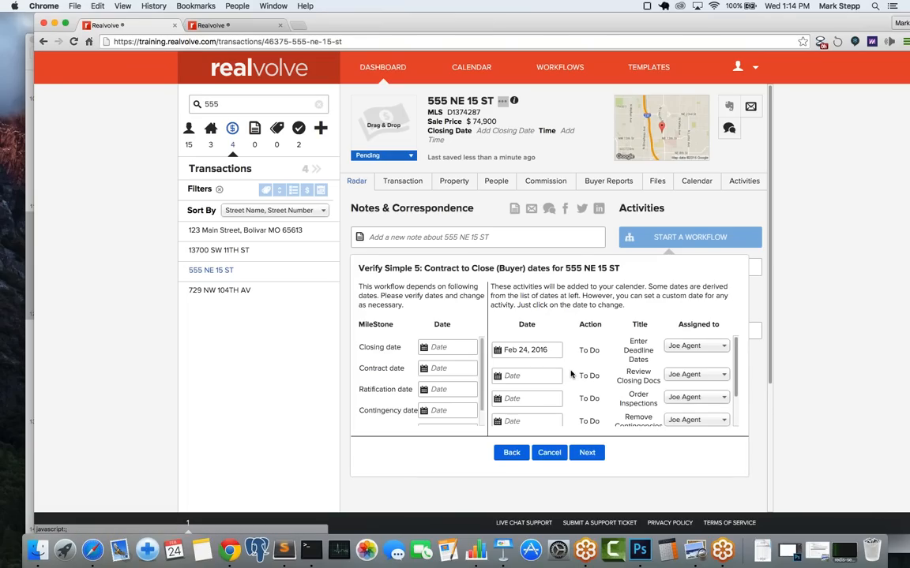
Step: Set the closing date to Mar 31, 2016 and the contract date to Feb 24, 2016
{"action": "left_click", "coordinate": [452, 347]}
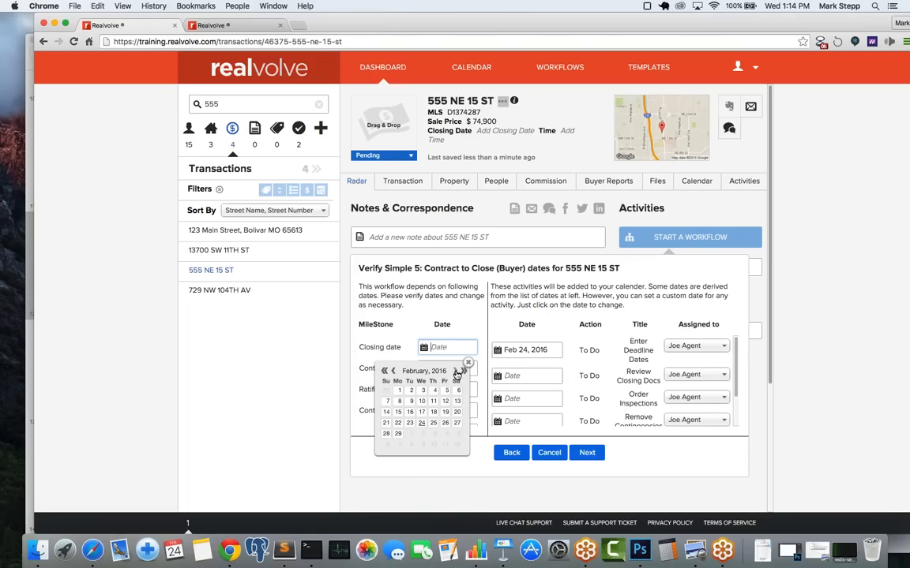
{"action": "left_click", "coordinate": [456, 372]}
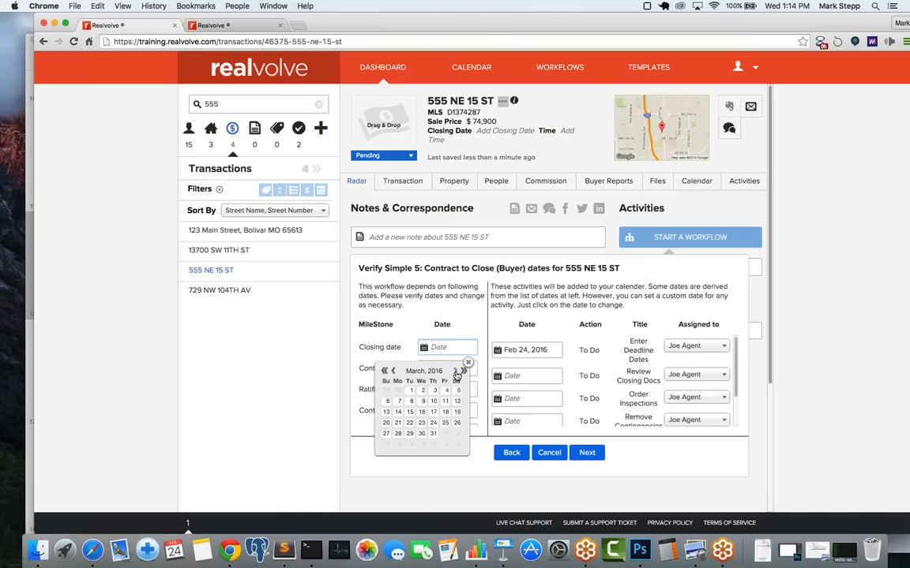
{"action": "left_click", "coordinate": [431, 434]}
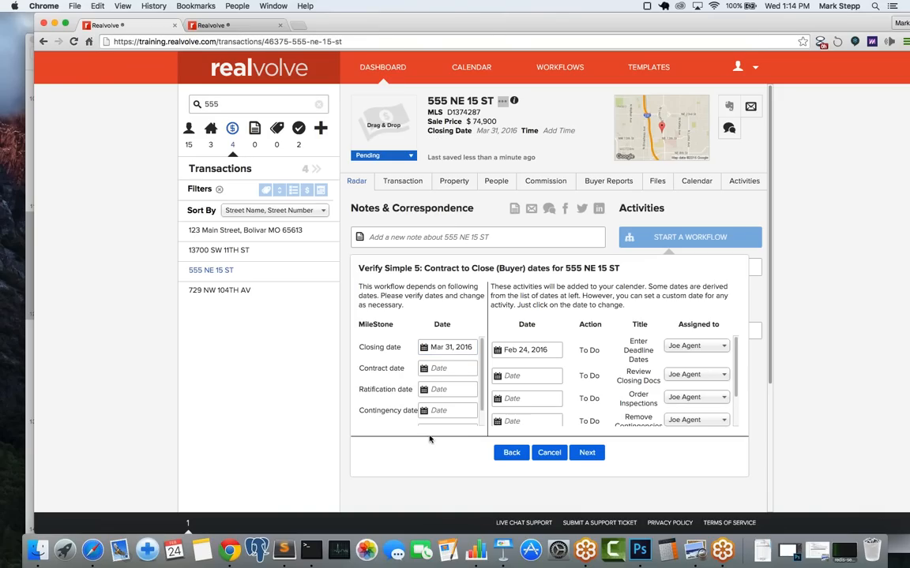
{"action": "left_click", "coordinate": [450, 368]}
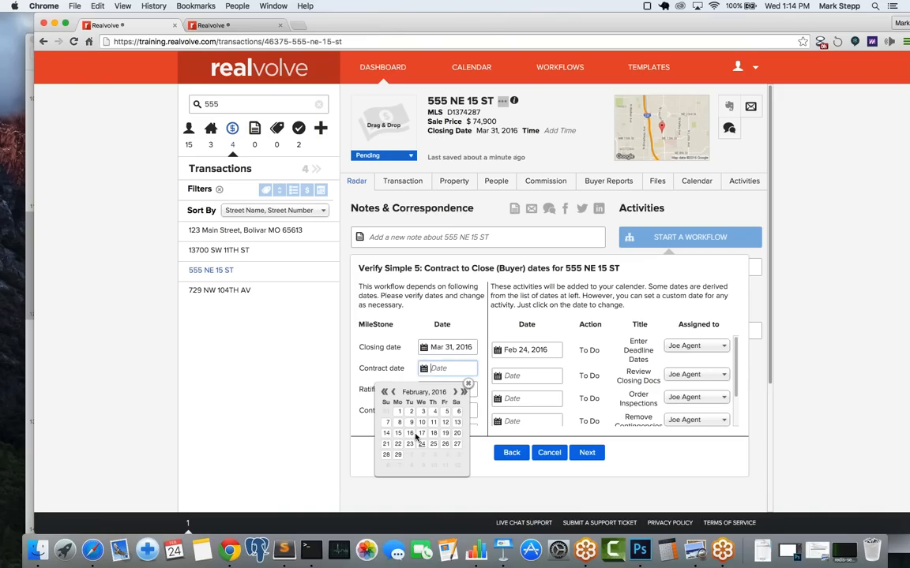
{"action": "left_click", "coordinate": [422, 446]}
Step: Set the ratification date to Feb 26 and the contingency date to Mar 04, 2016
{"action": "left_click", "coordinate": [438, 389]}
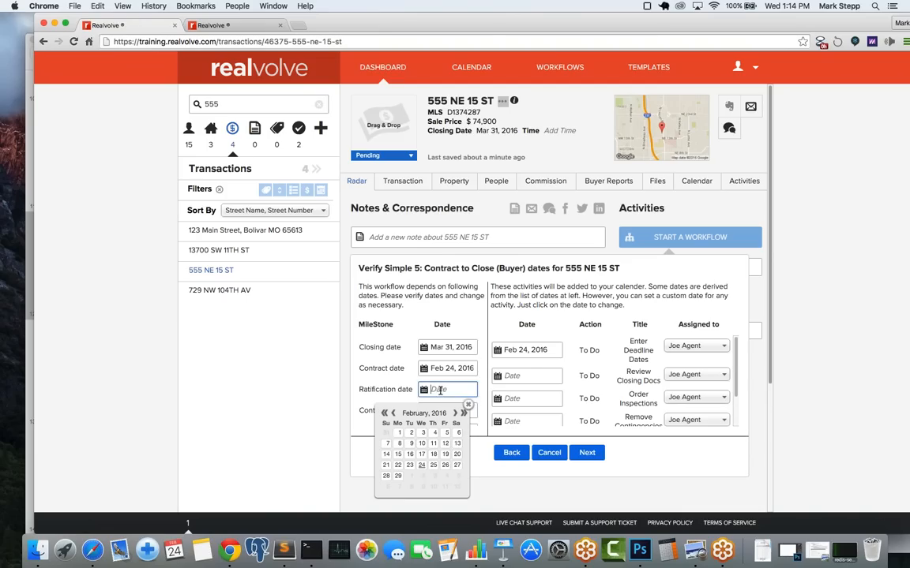
{"action": "left_click", "coordinate": [444, 466]}
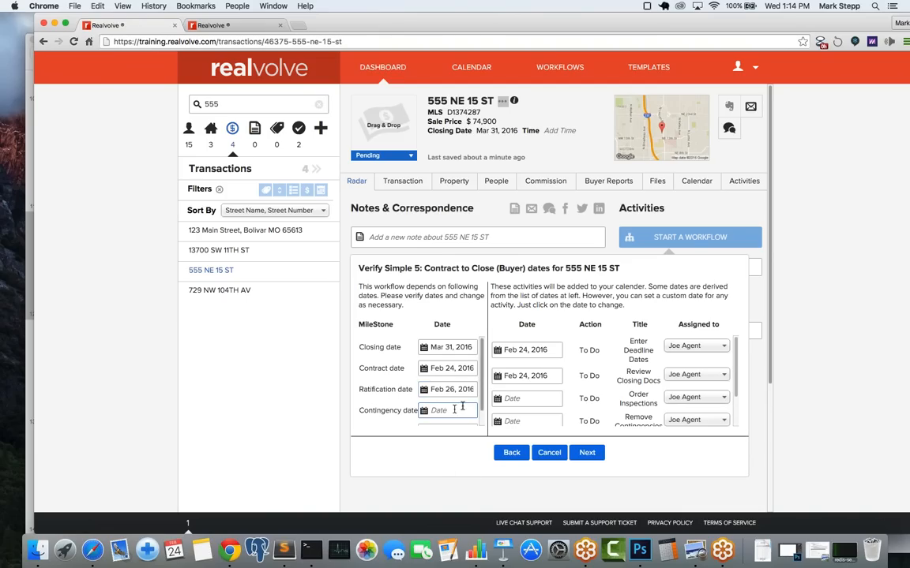
{"action": "scroll", "coordinate": [467, 402], "scroll_direction": "down", "scroll_amount": 2}
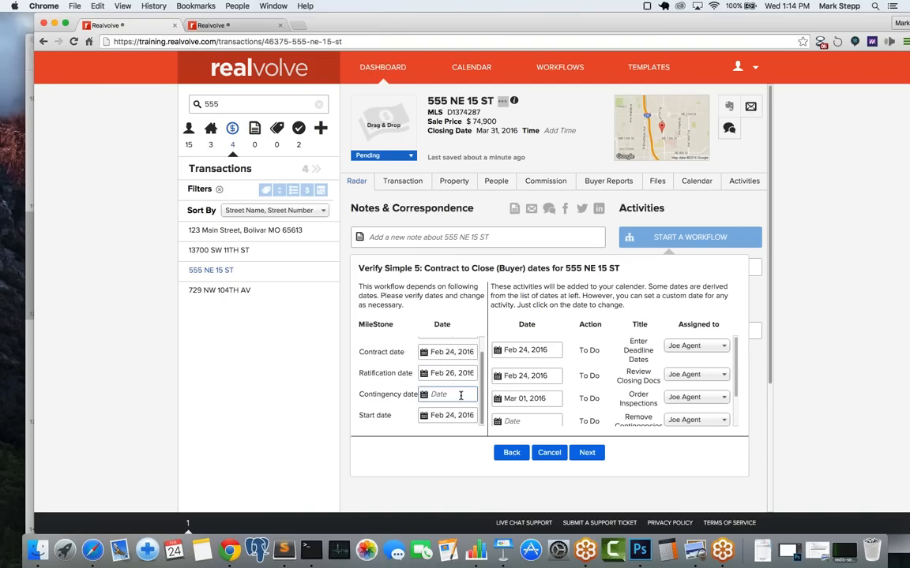
{"action": "left_click", "coordinate": [460, 396]}
{"action": "left_click", "coordinate": [454, 418]}
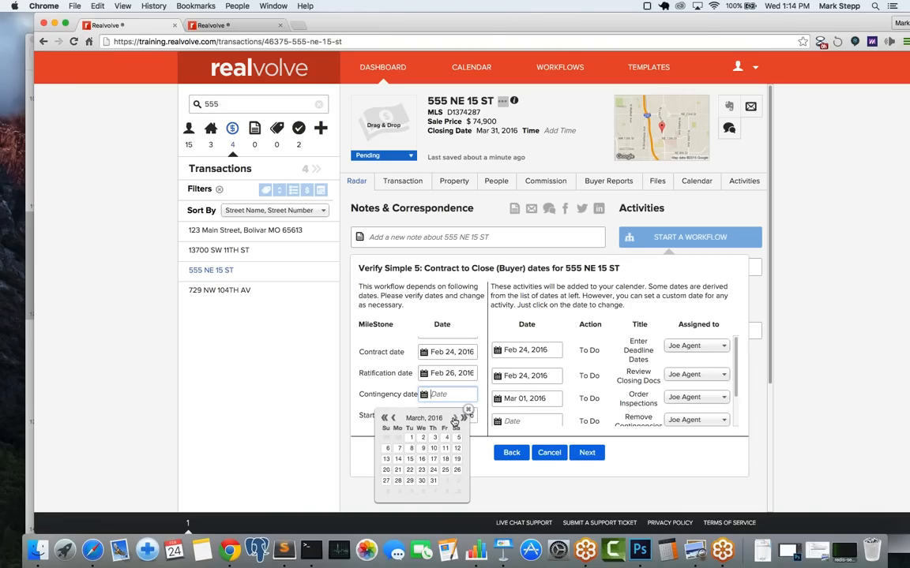
{"action": "left_click", "coordinate": [433, 459]}
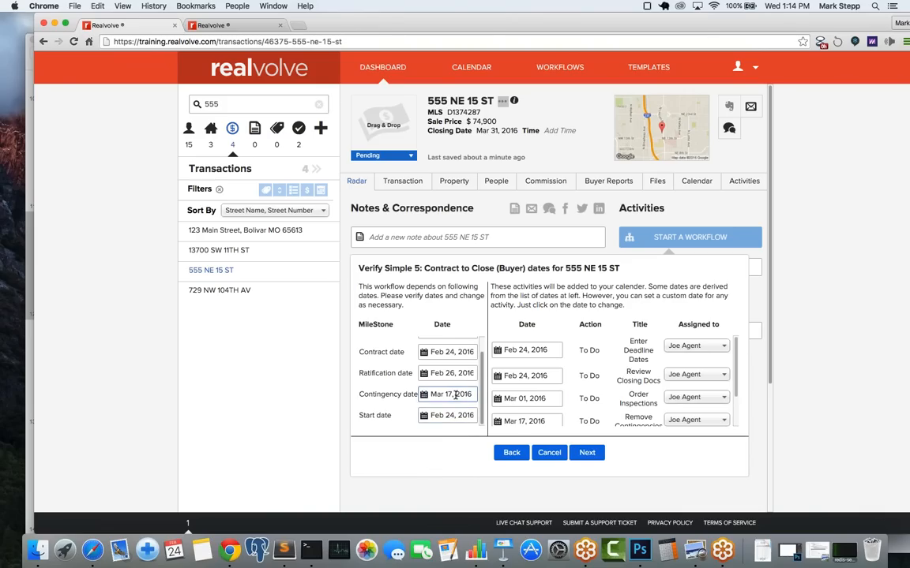
{"action": "left_click", "coordinate": [455, 396]}
{"action": "left_click", "coordinate": [448, 436]}
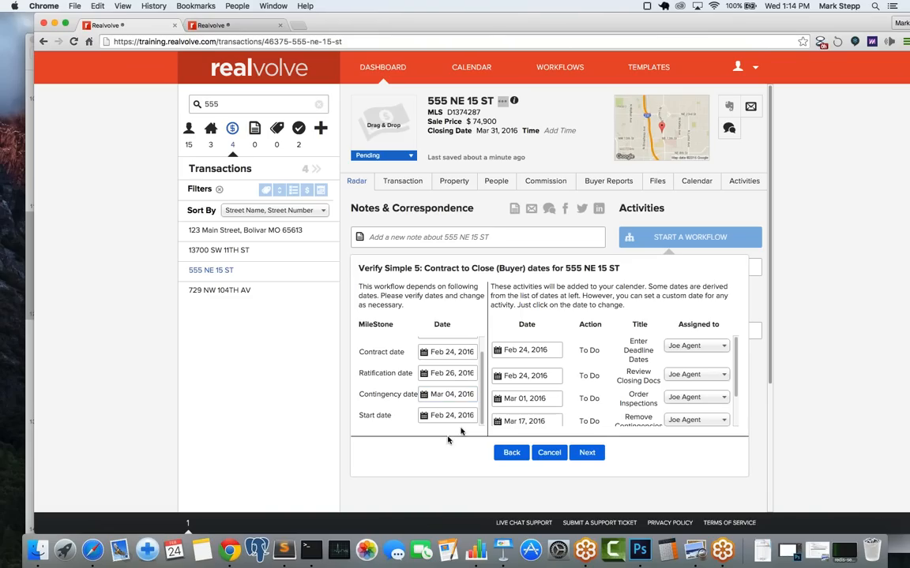
Step: Assign the buyer contact and a staff buyer agent, then finish to launch the workflow
{"action": "left_click", "coordinate": [592, 456]}
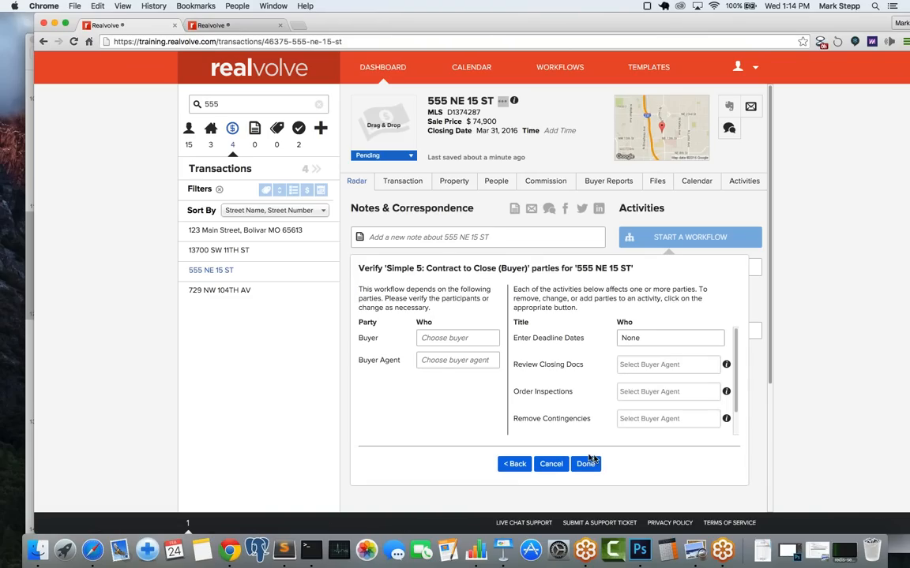
{"action": "left_click", "coordinate": [453, 338]}
{"action": "type", "text": "pa"}
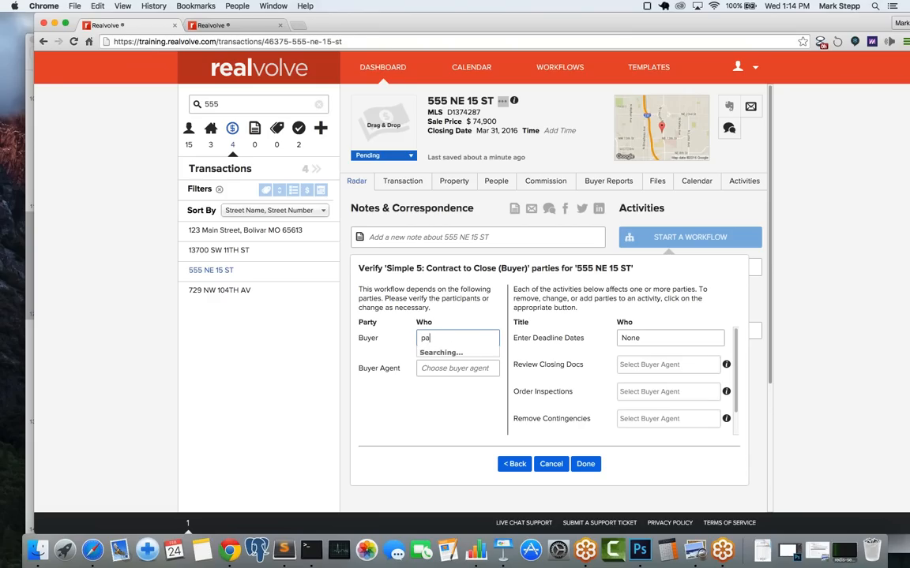
{"action": "type", "text": "m"}
{"action": "key", "text": "BackSpace"}
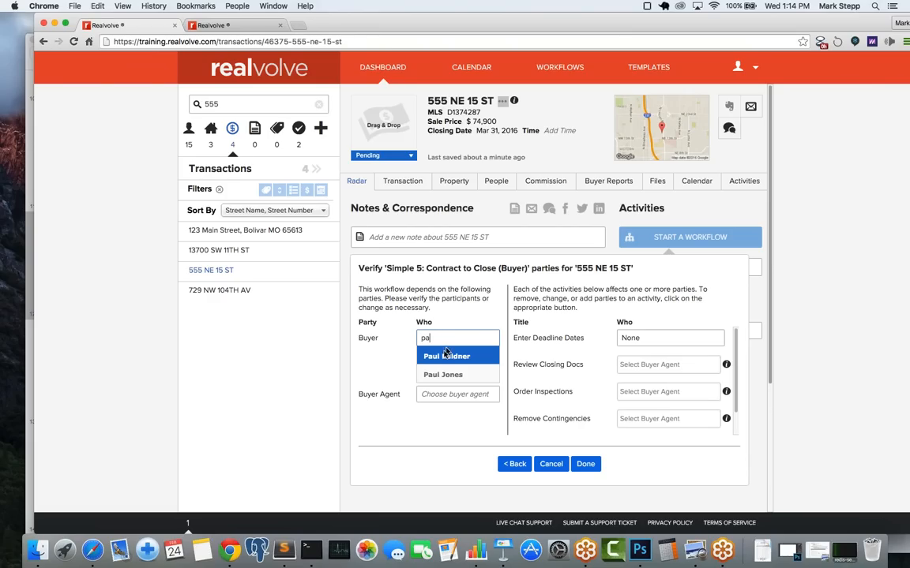
{"action": "left_click", "coordinate": [438, 359]}
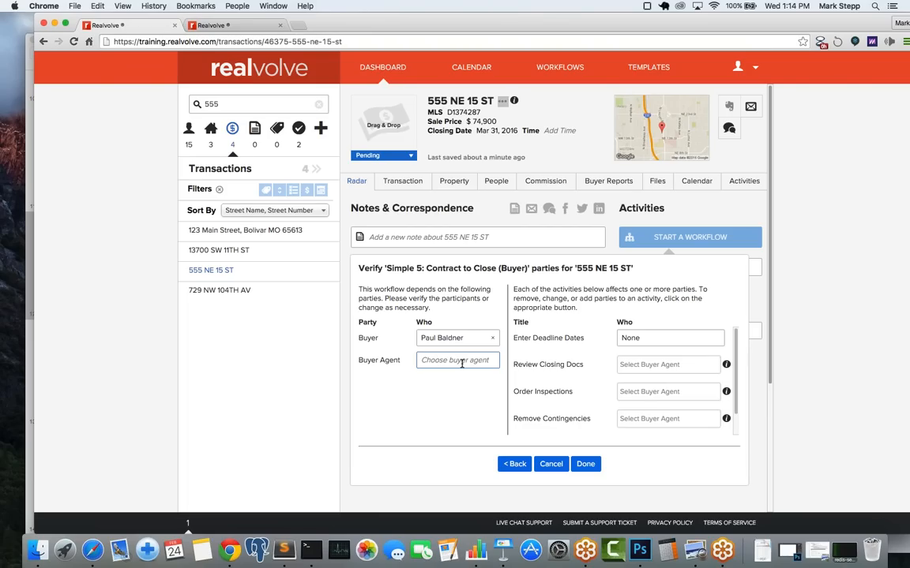
{"action": "left_click", "coordinate": [462, 363]}
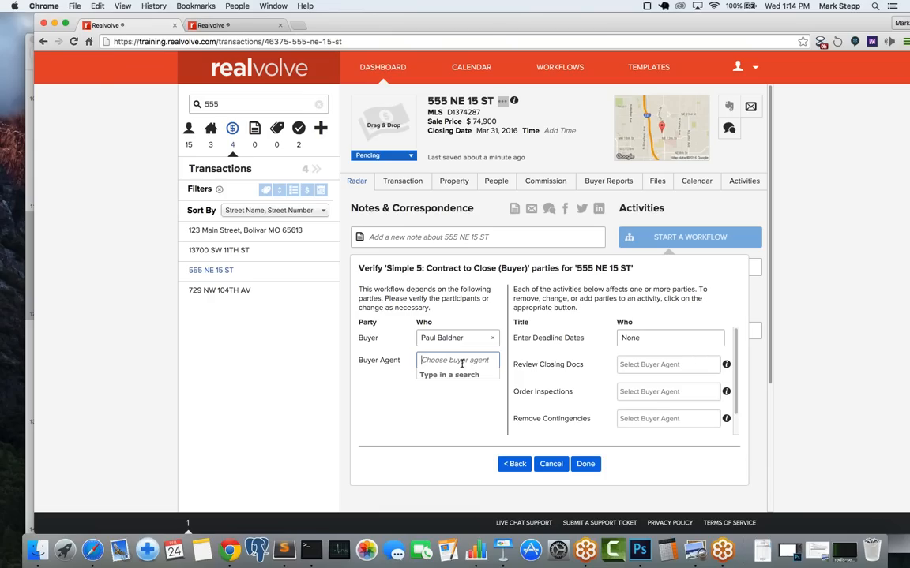
{"action": "type", "text": "jo"}
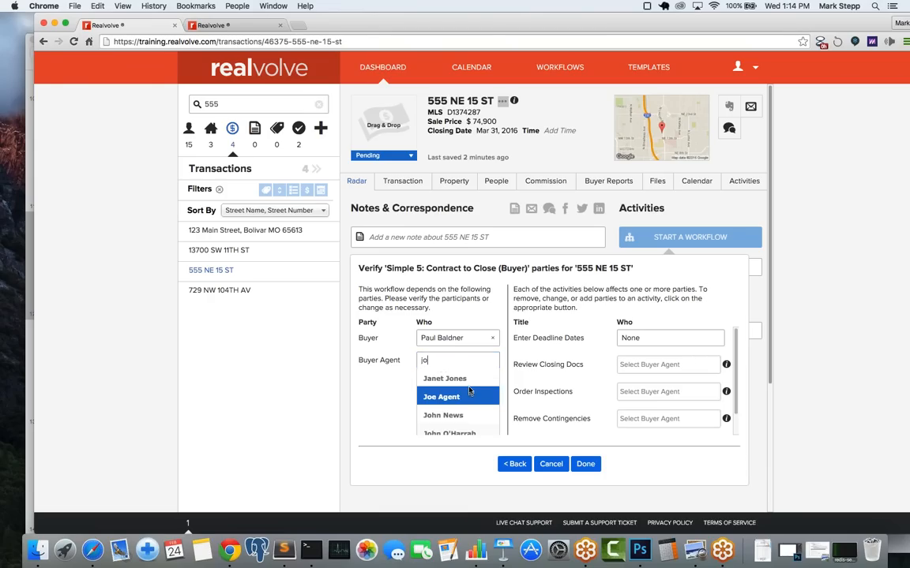
{"action": "left_click", "coordinate": [461, 395]}
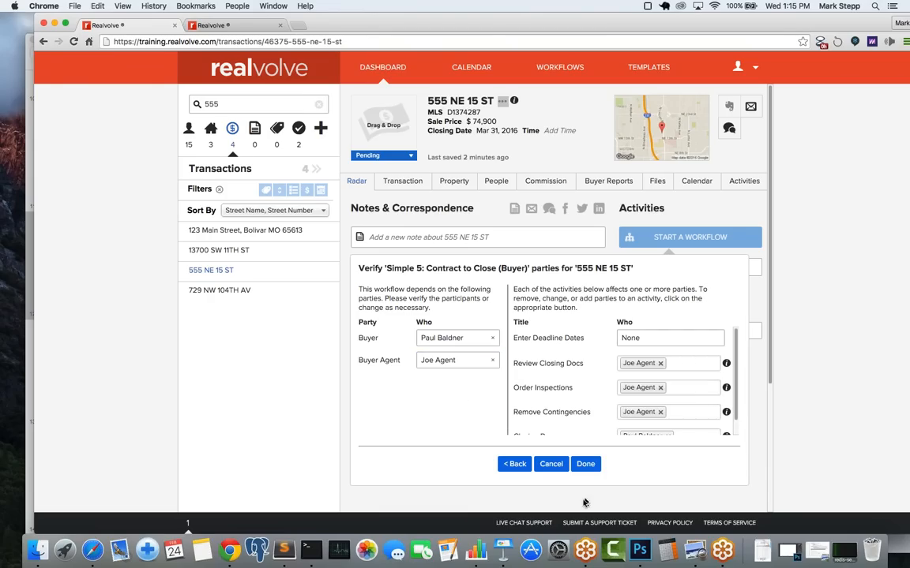
{"action": "left_click", "coordinate": [585, 464]}
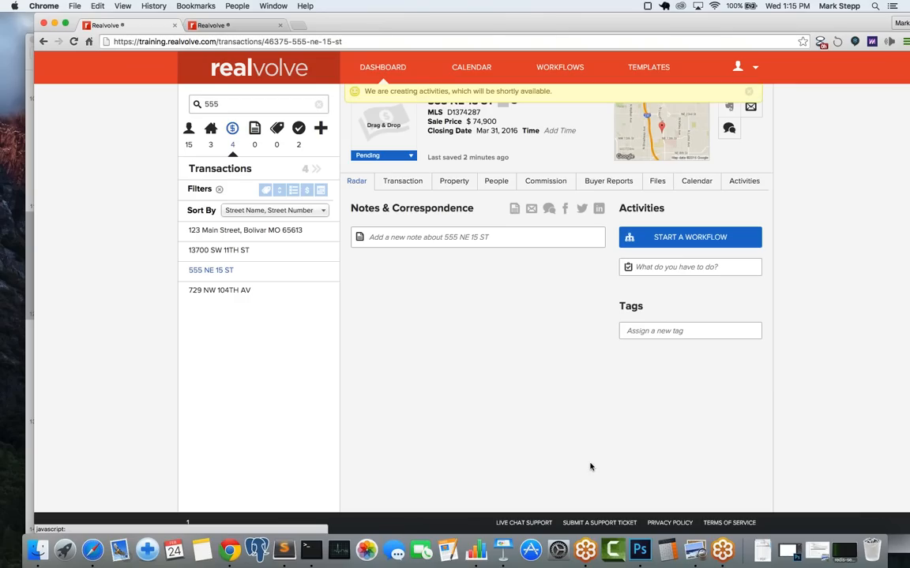
{"action": "left_click", "coordinate": [740, 182]}
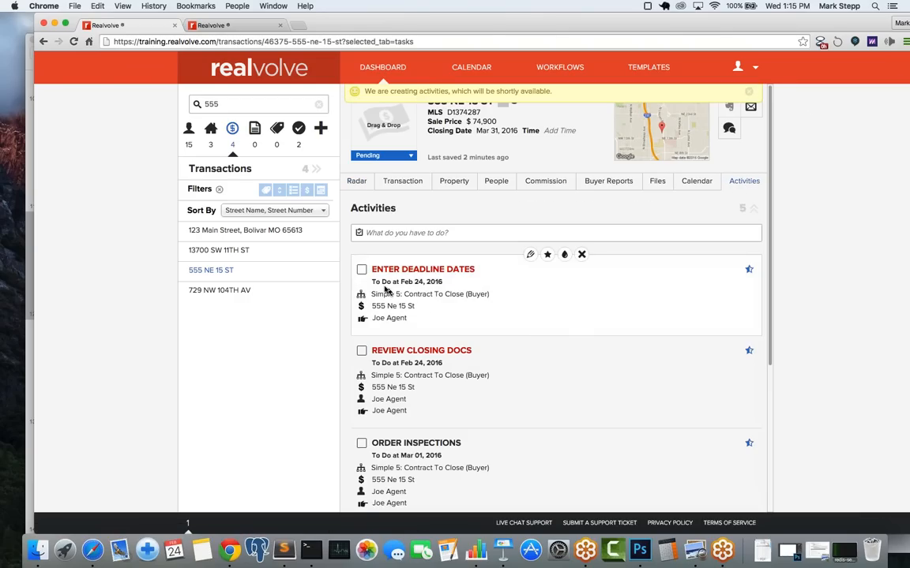
{"action": "left_click", "coordinate": [361, 272]}
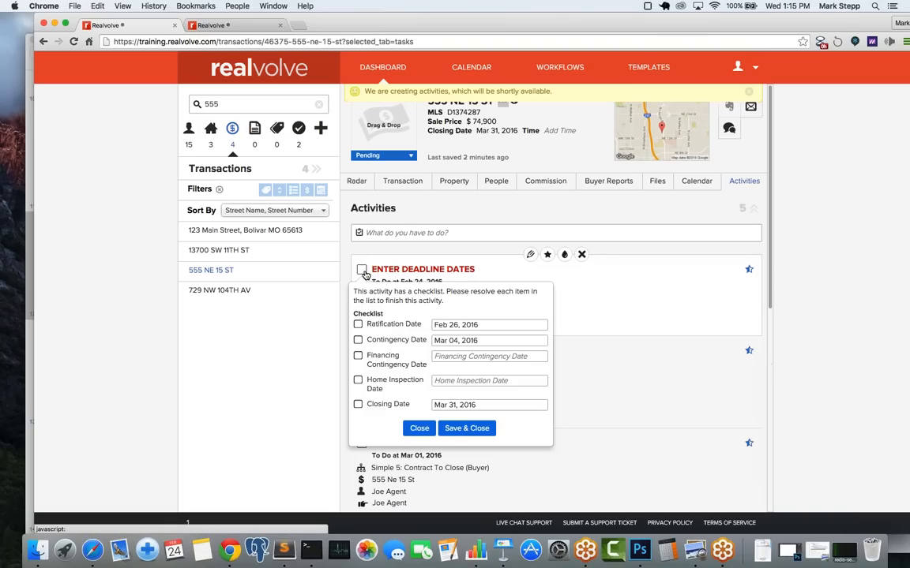
Step: Set the Financing Contingency Date to Mar 08, 2016 and Home Inspection Date to Mar 07, 2016
{"action": "left_click", "coordinate": [462, 356]}
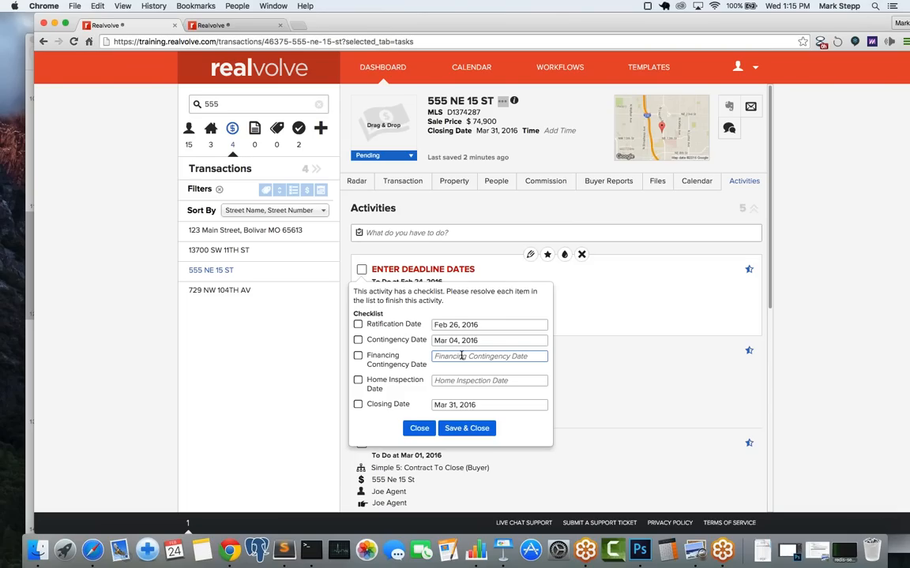
{"action": "left_click", "coordinate": [462, 356]}
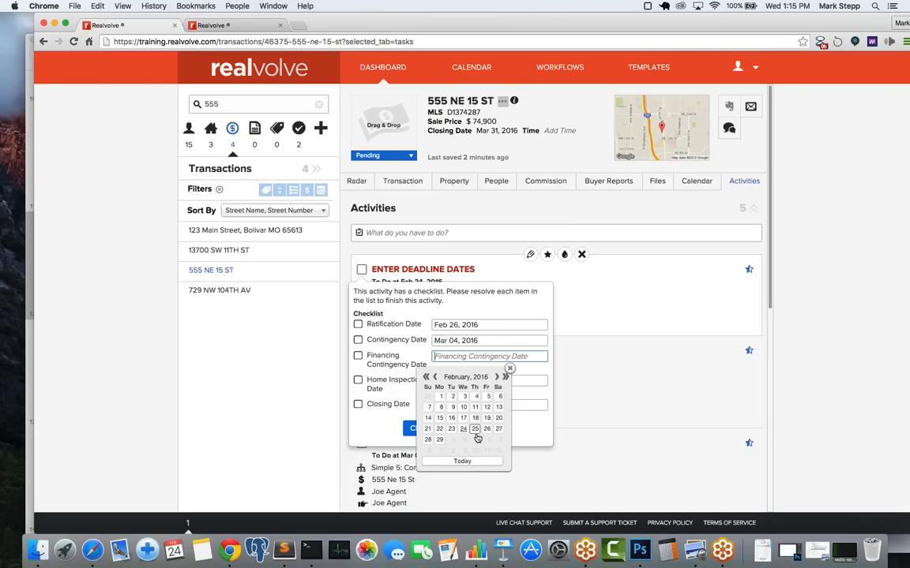
{"action": "left_click", "coordinate": [495, 378]}
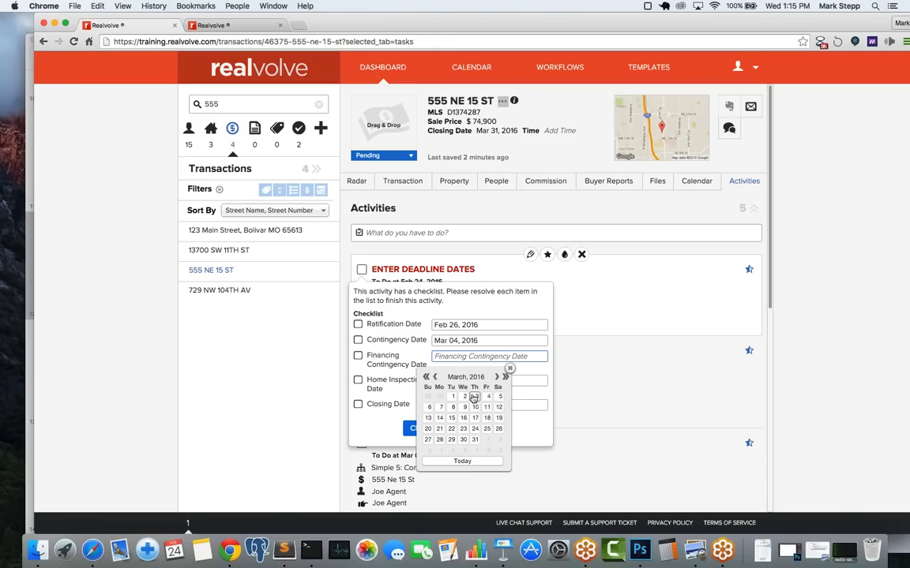
{"action": "left_click", "coordinate": [453, 410]}
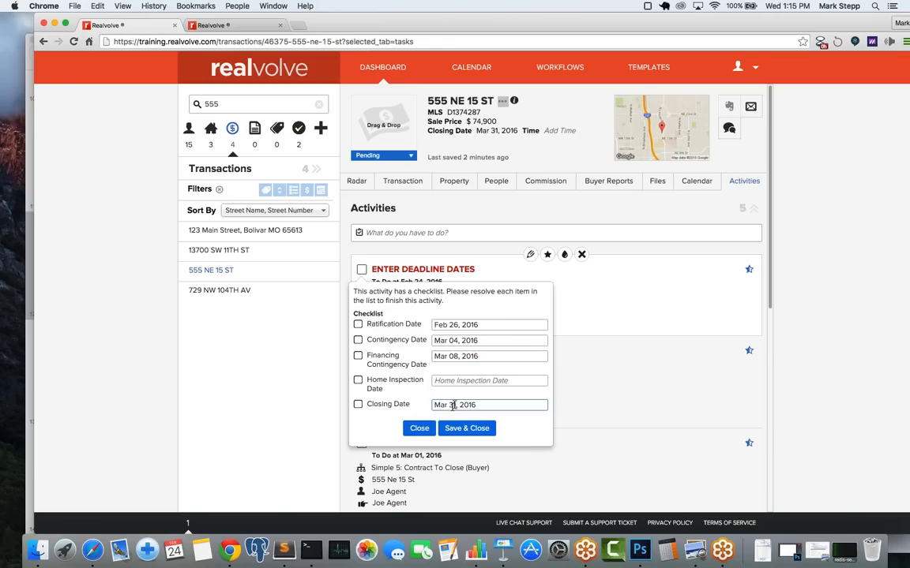
{"action": "left_click", "coordinate": [466, 381]}
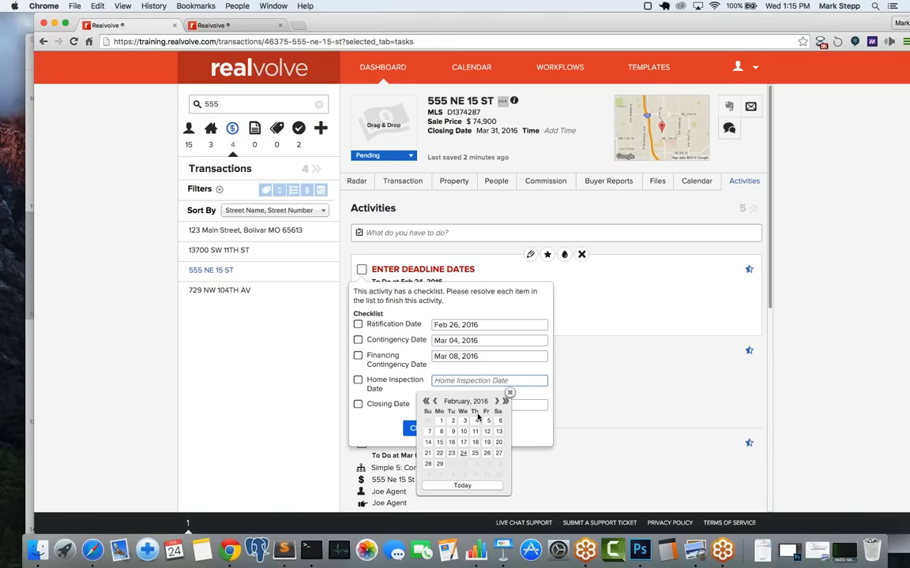
{"action": "left_click", "coordinate": [496, 403]}
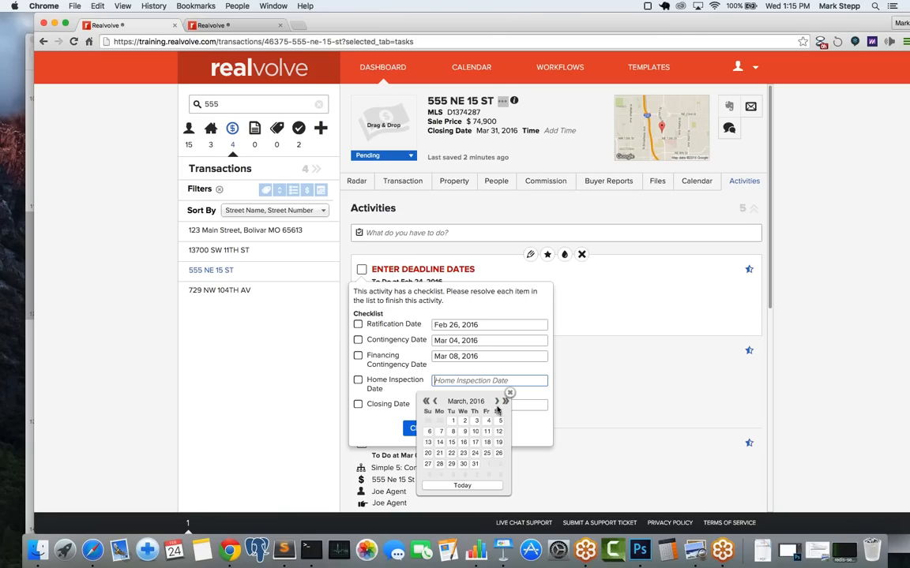
{"action": "left_click", "coordinate": [497, 402]}
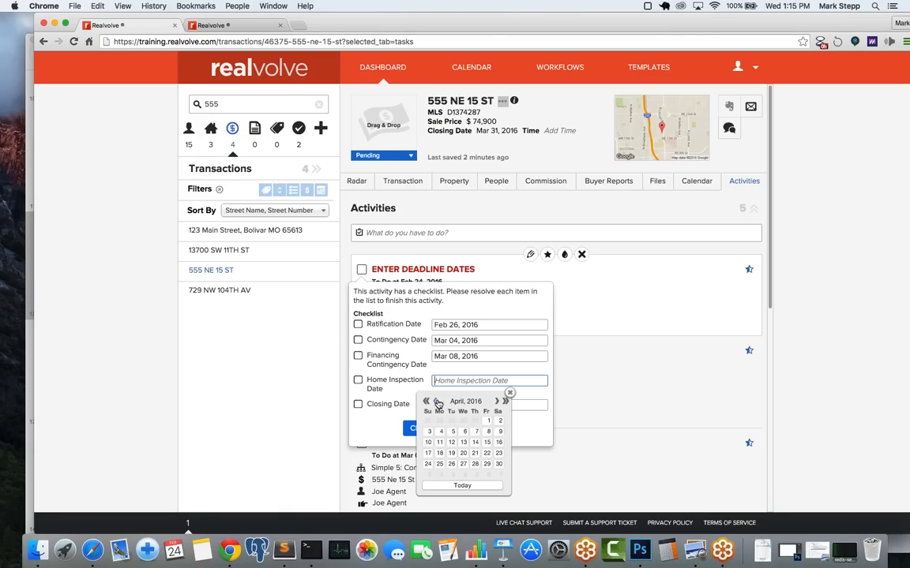
{"action": "left_click", "coordinate": [434, 401]}
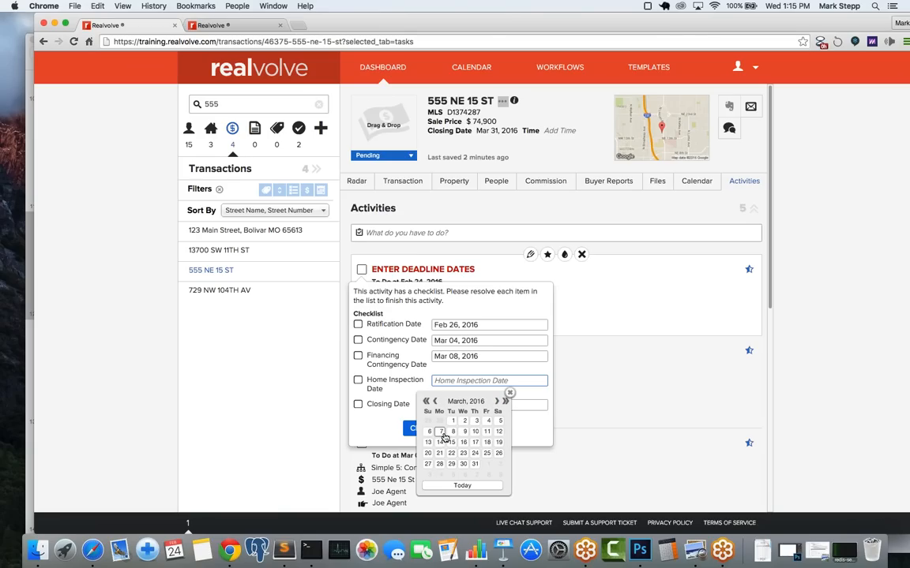
{"action": "left_click", "coordinate": [440, 431]}
Step: Check off all five deadline date items and save and close the checklist
{"action": "left_click", "coordinate": [358, 325]}
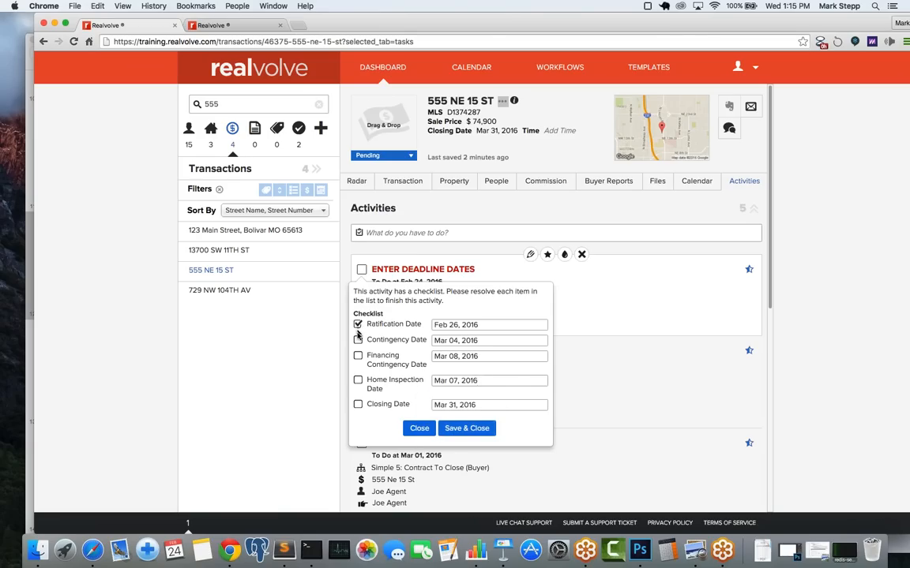
{"action": "left_click", "coordinate": [358, 341]}
{"action": "left_click", "coordinate": [358, 357]}
{"action": "left_click", "coordinate": [357, 380]}
{"action": "left_click", "coordinate": [358, 405]}
{"action": "left_click", "coordinate": [463, 428]}
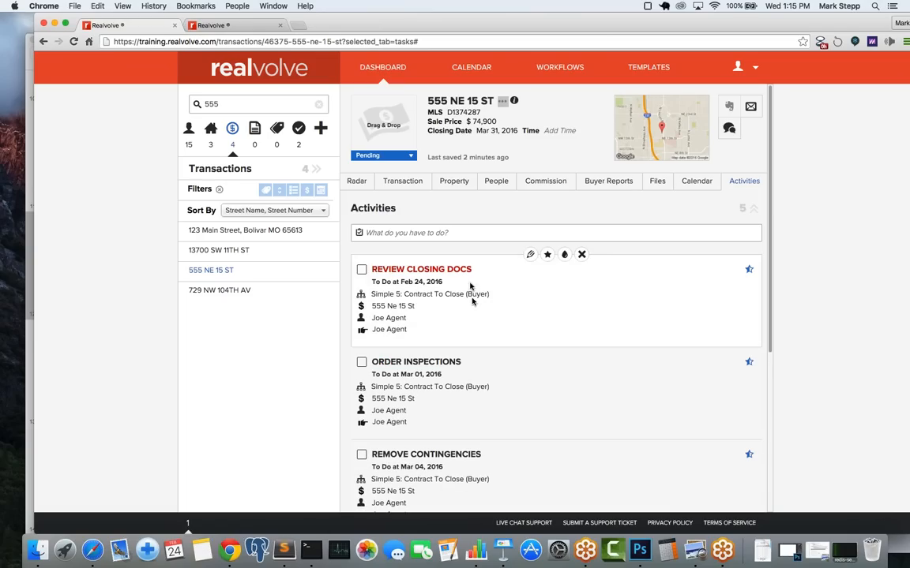
Step: Check Review Closing Docs items except Copy of Checks and HOA Addendum, choosing Missing documents
{"action": "left_click", "coordinate": [363, 270]}
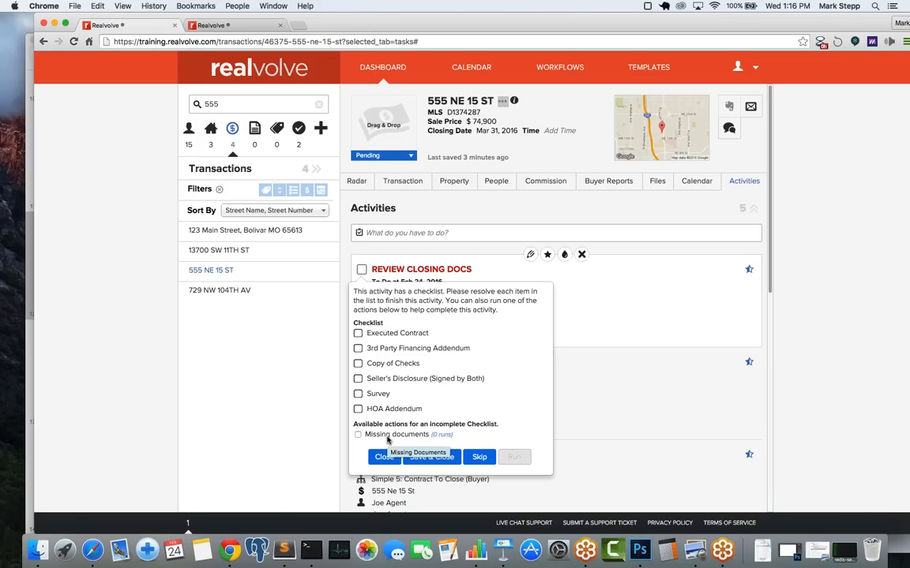
{"action": "left_click", "coordinate": [357, 334]}
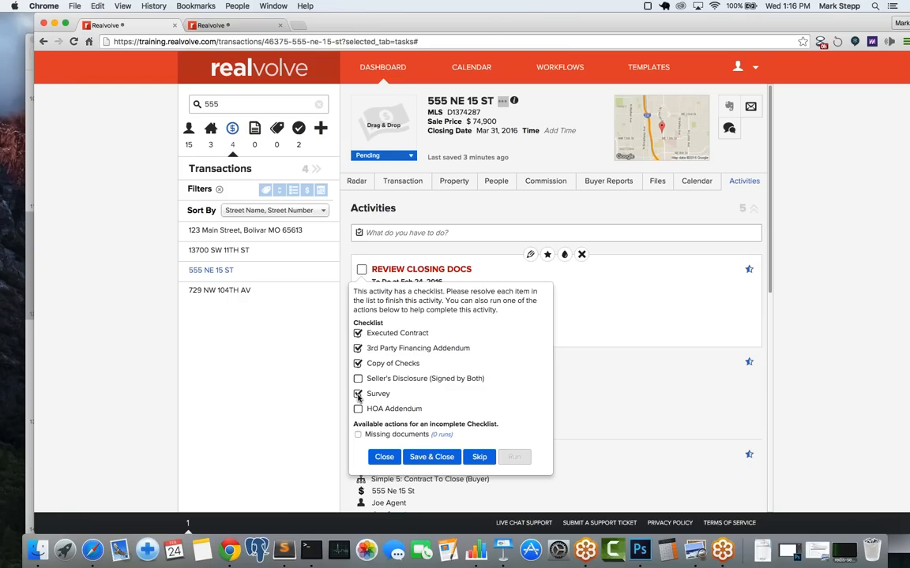
{"action": "left_click", "coordinate": [358, 378]}
{"action": "left_click", "coordinate": [358, 409]}
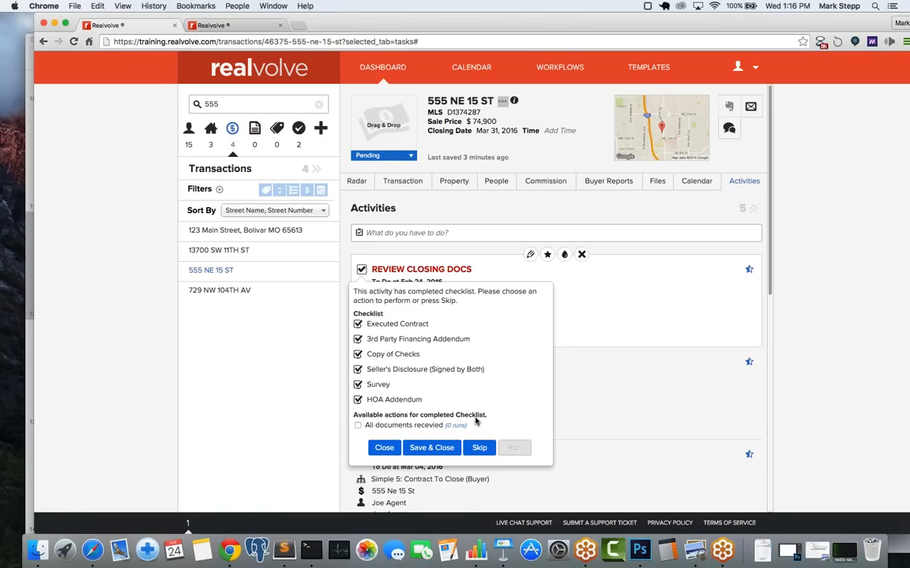
{"action": "left_click", "coordinate": [357, 400]}
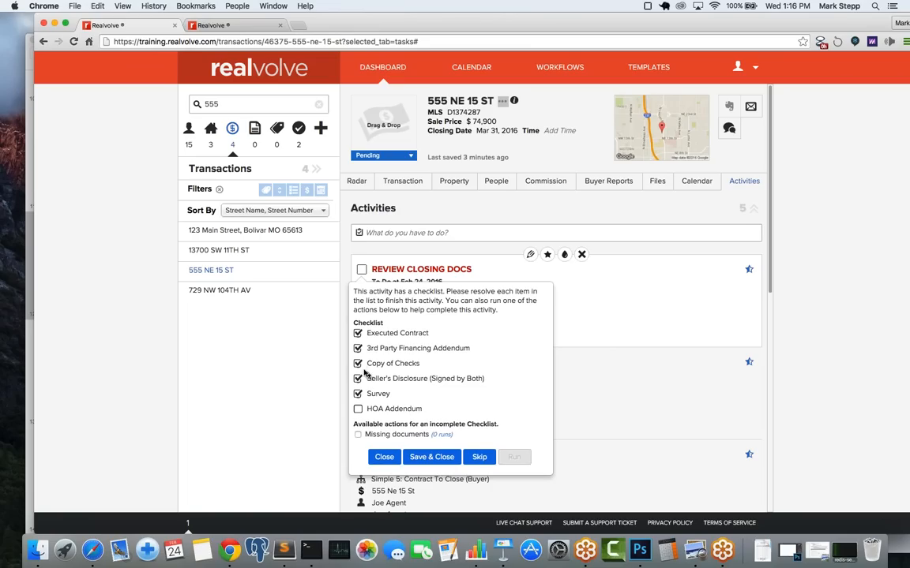
{"action": "left_click", "coordinate": [358, 364]}
{"action": "left_click", "coordinate": [358, 435]}
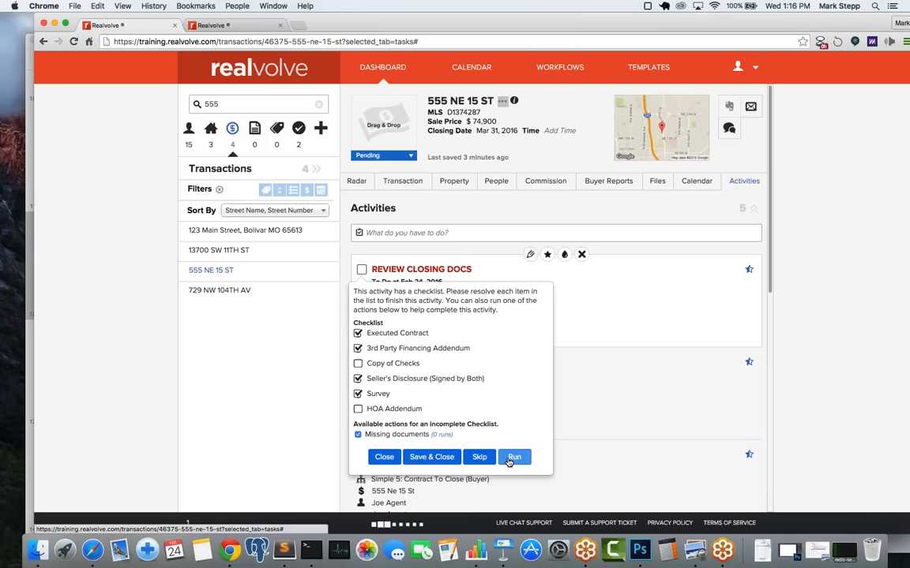
Step: Run the Missing documents action and send the Pre-Closing Audit email to the agent
{"action": "left_click", "coordinate": [512, 458]}
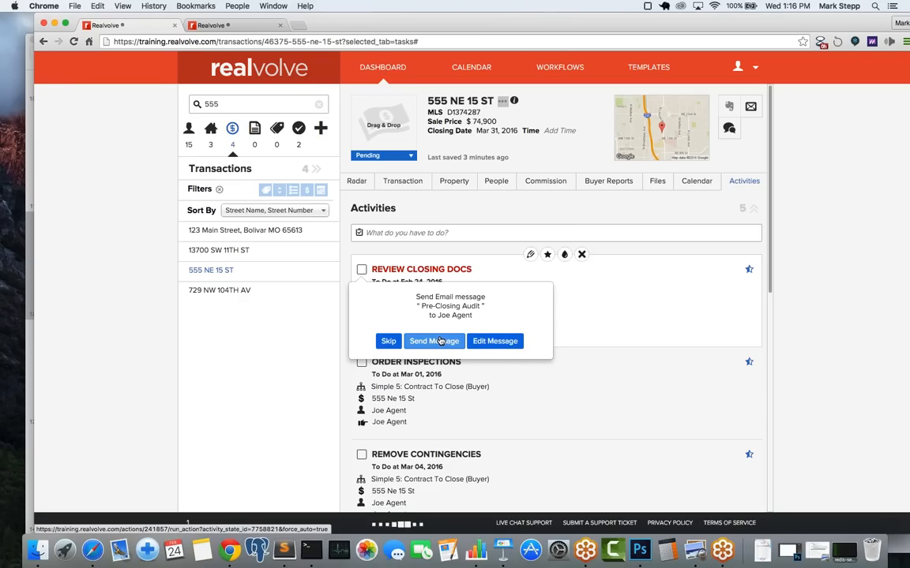
{"action": "left_click", "coordinate": [440, 340]}
{"action": "mouse_move", "coordinate": [439, 340]}
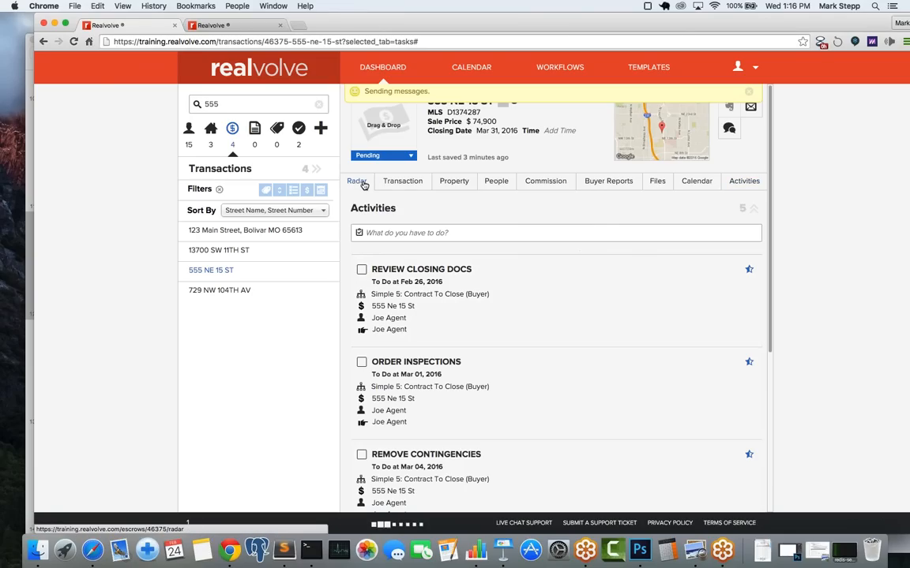
Step: Glance at the transaction details, then return to the Radar overview with the Pre-Closing Audit note
{"action": "left_click", "coordinate": [362, 182]}
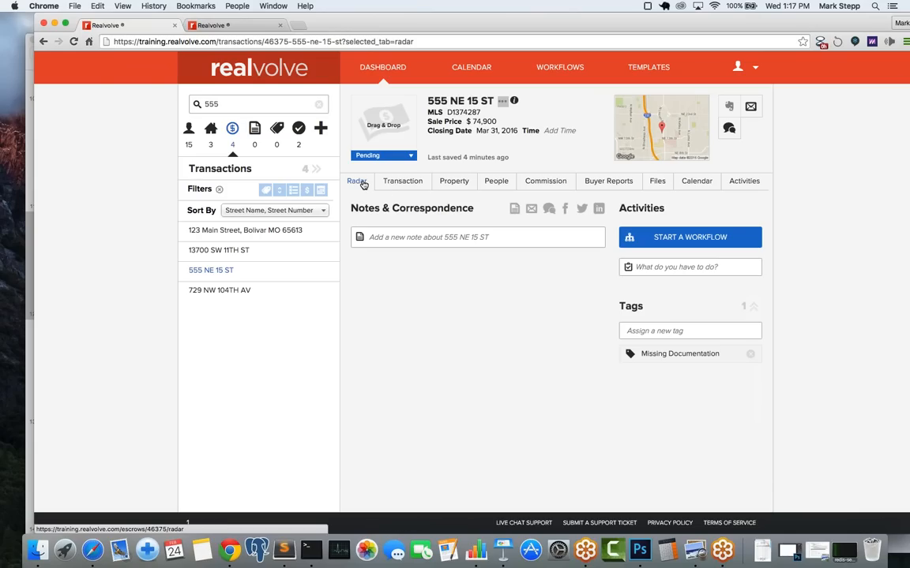
{"action": "left_click", "coordinate": [398, 181]}
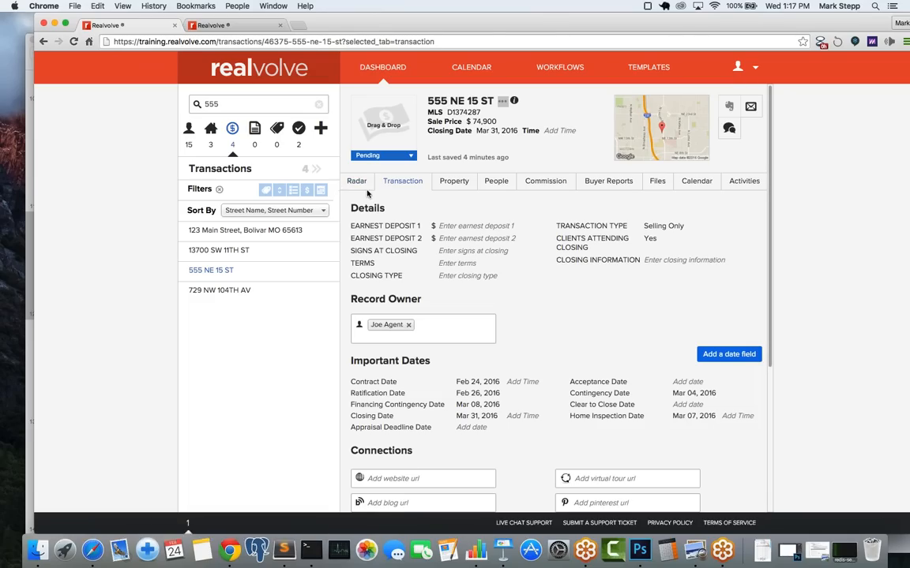
{"action": "left_click", "coordinate": [357, 181]}
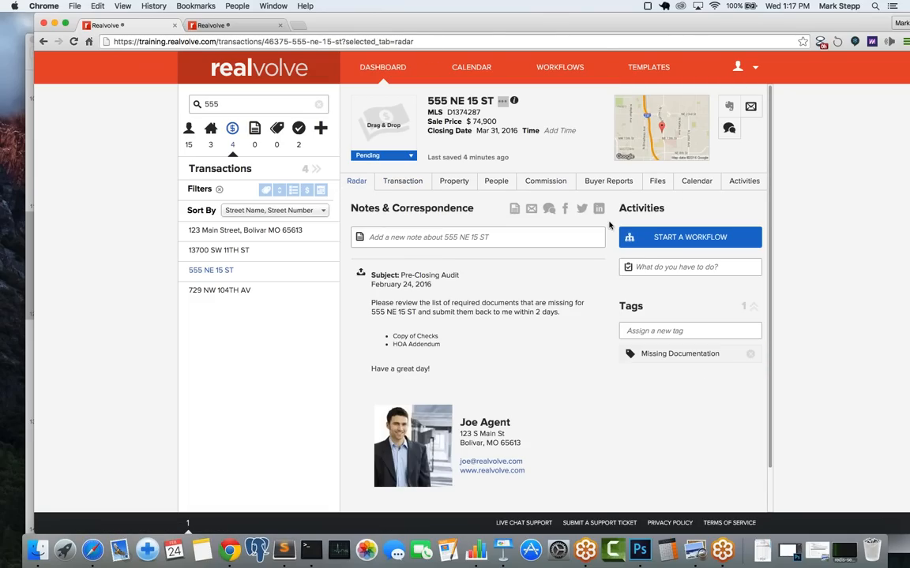
{"action": "mouse_move", "coordinate": [376, 283]}
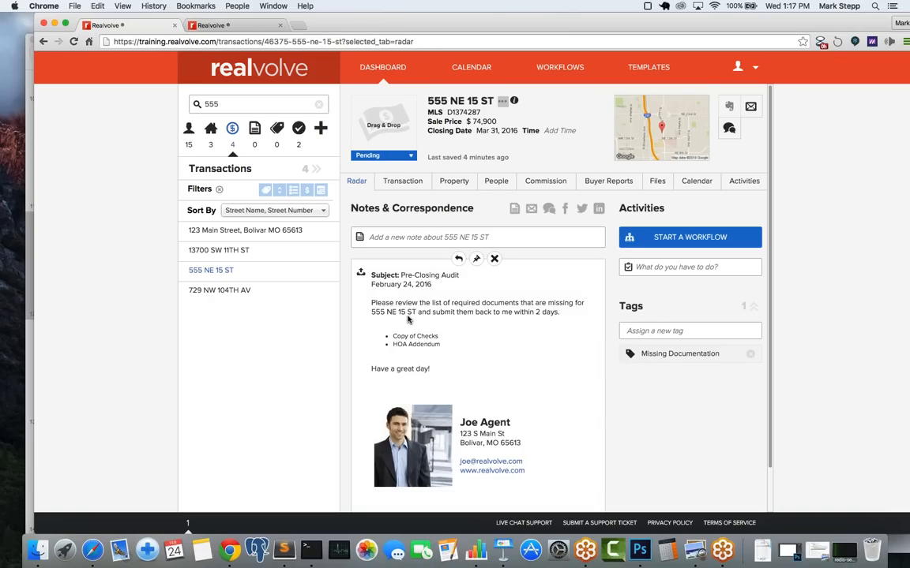
{"action": "left_click", "coordinate": [259, 26]}
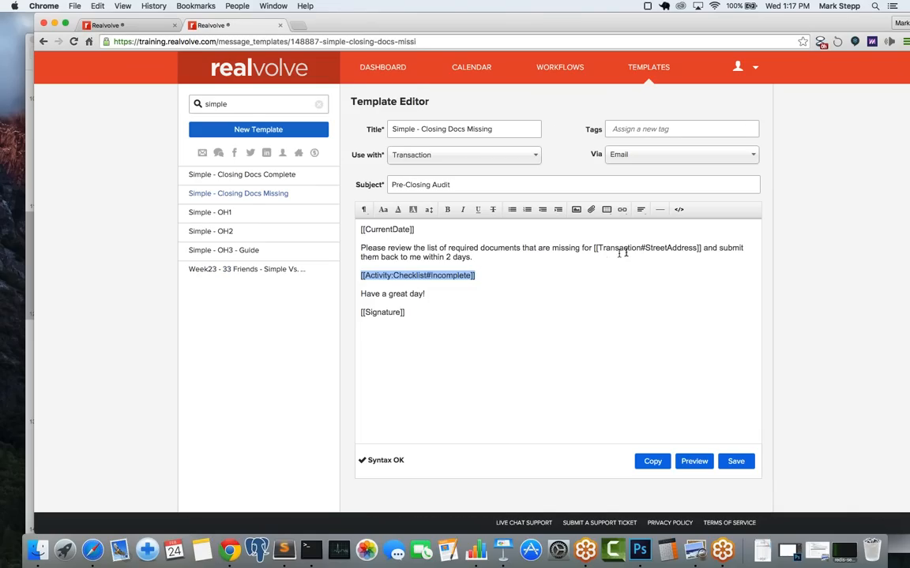
{"action": "left_click", "coordinate": [689, 253]}
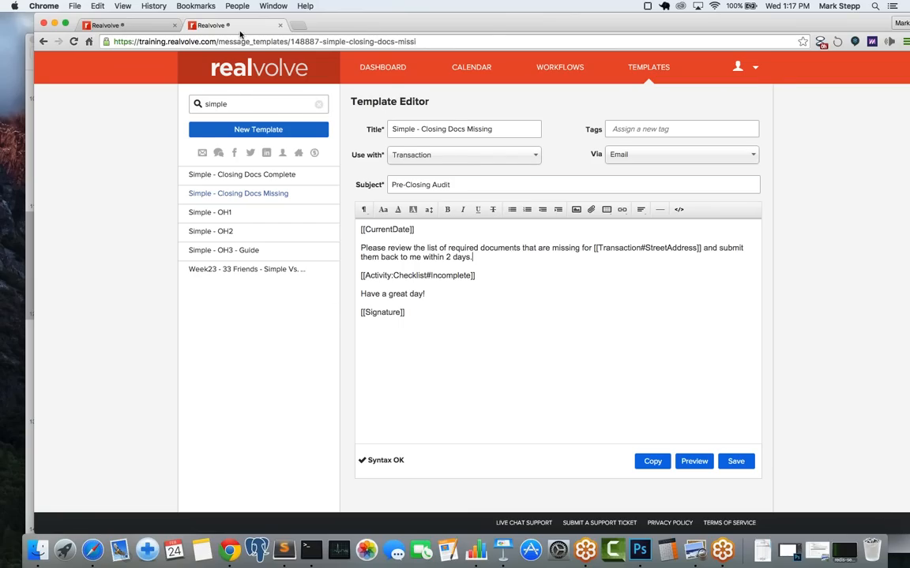
{"action": "left_click", "coordinate": [154, 25]}
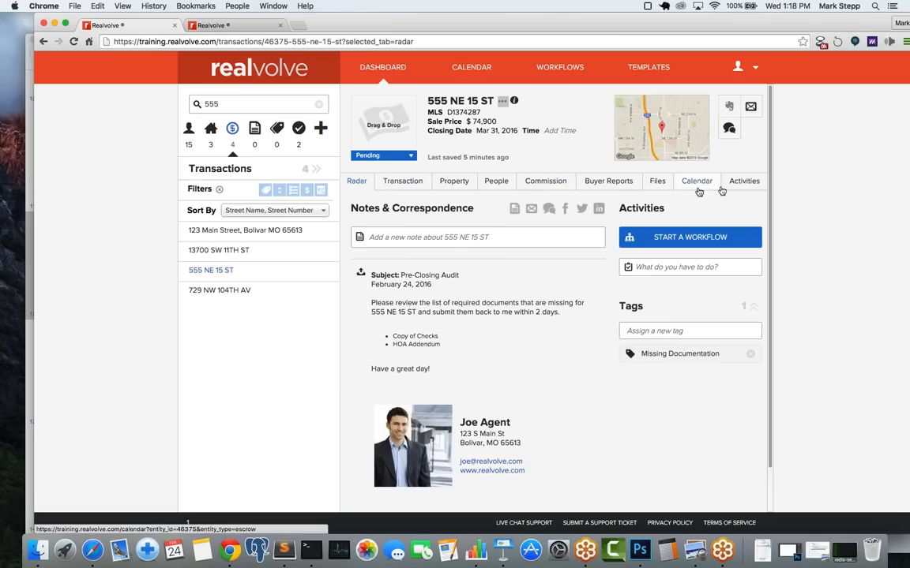
{"action": "left_click", "coordinate": [746, 182]}
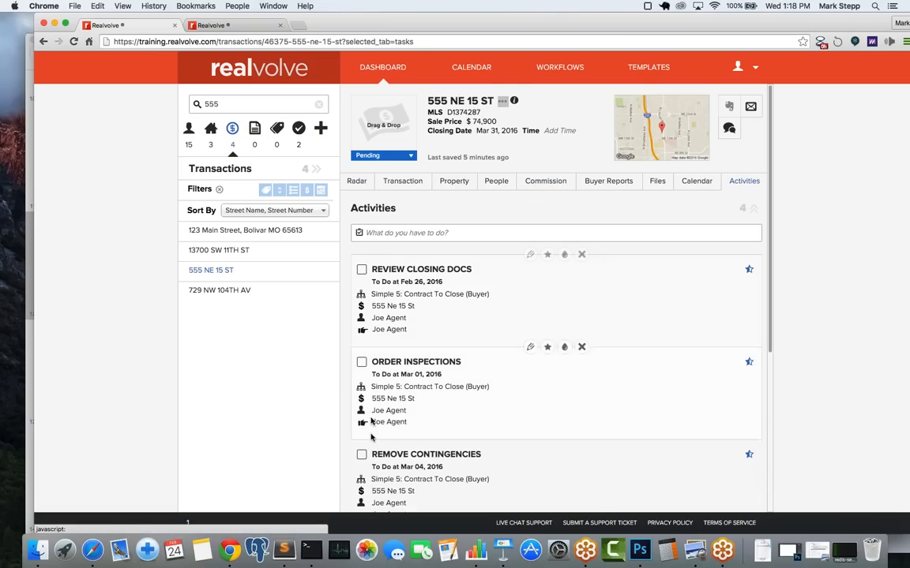
{"action": "scroll", "coordinate": [373, 412], "scroll_direction": "down", "scroll_amount": 5}
{"action": "scroll", "coordinate": [418, 415], "scroll_direction": "down", "scroll_amount": 1}
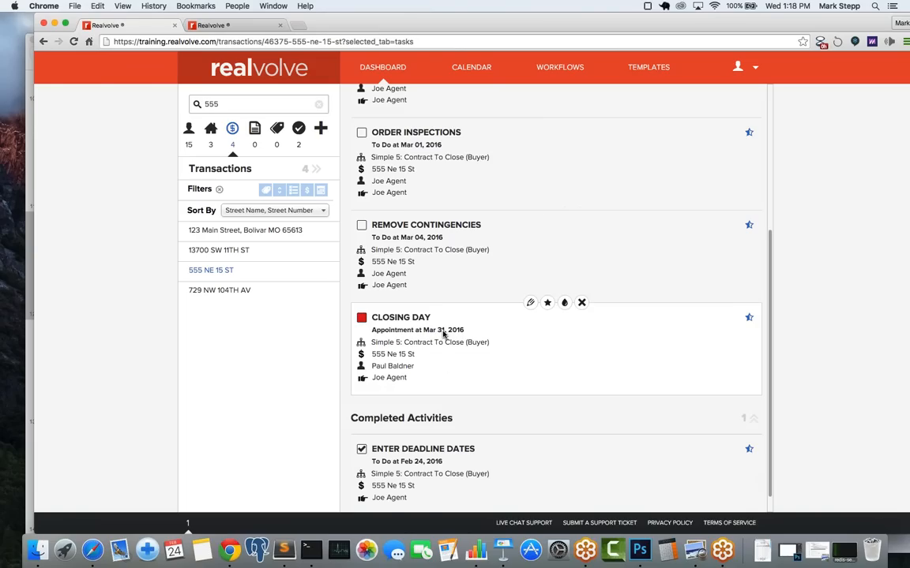
{"action": "scroll", "coordinate": [542, 192], "scroll_direction": "up", "scroll_amount": 5}
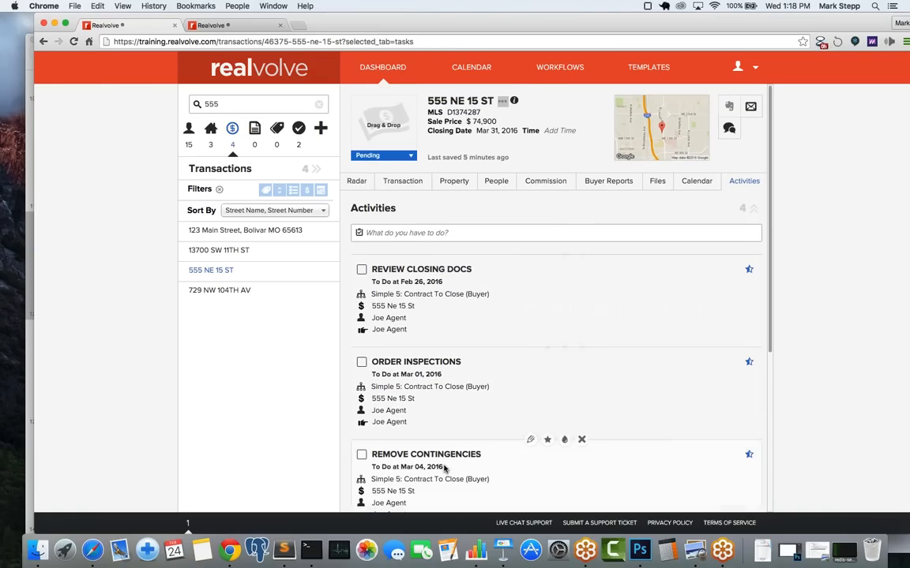
{"action": "scroll", "coordinate": [442, 458], "scroll_direction": "down", "scroll_amount": 5}
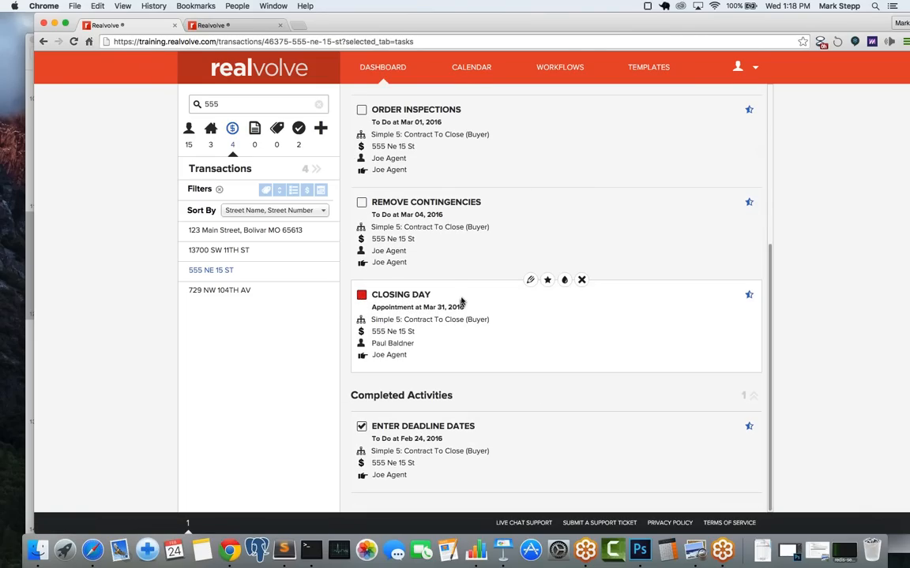
{"action": "scroll", "coordinate": [470, 203], "scroll_direction": "up", "scroll_amount": 5}
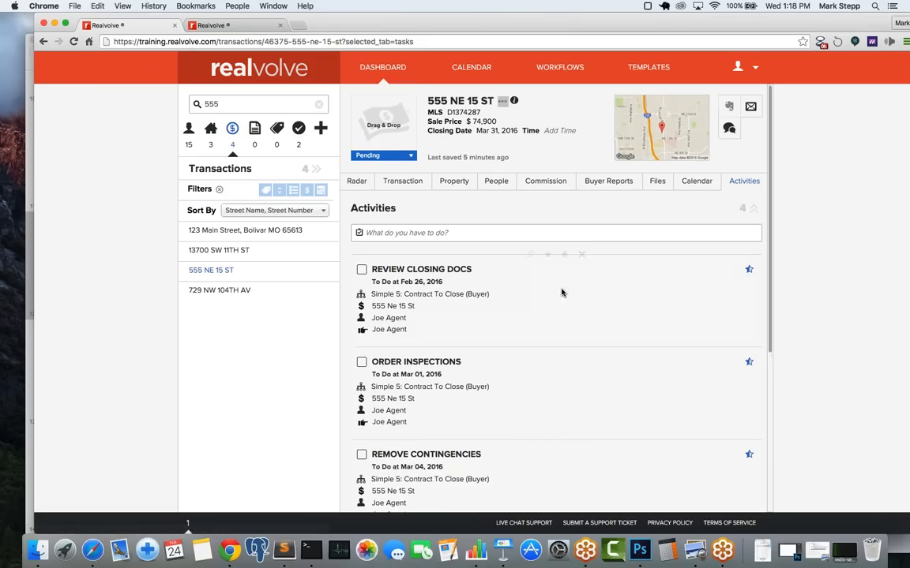
Step: In the March 2016 month calendar, move the Closing Day appointment from March 31 to March 30
{"action": "left_click", "coordinate": [698, 182]}
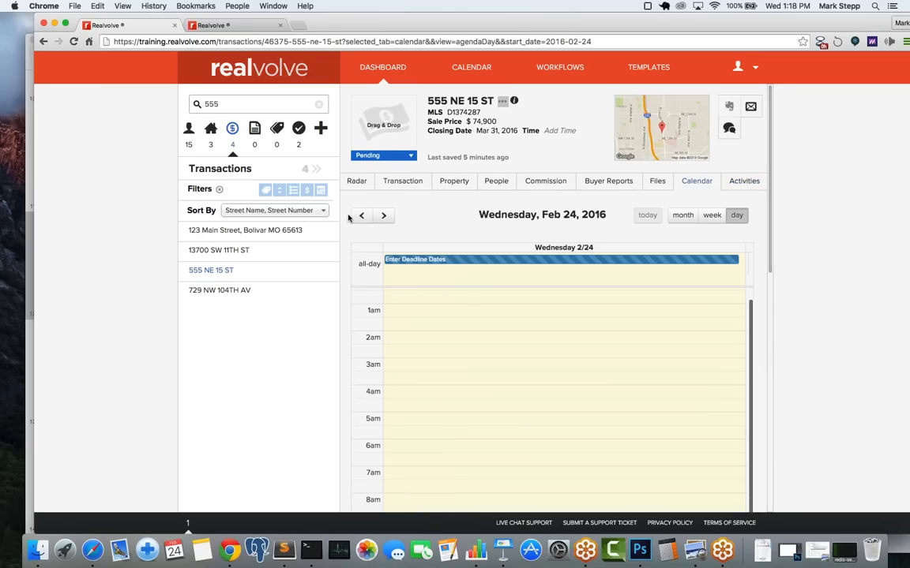
{"action": "left_click", "coordinate": [384, 215]}
{"action": "left_click", "coordinate": [682, 214]}
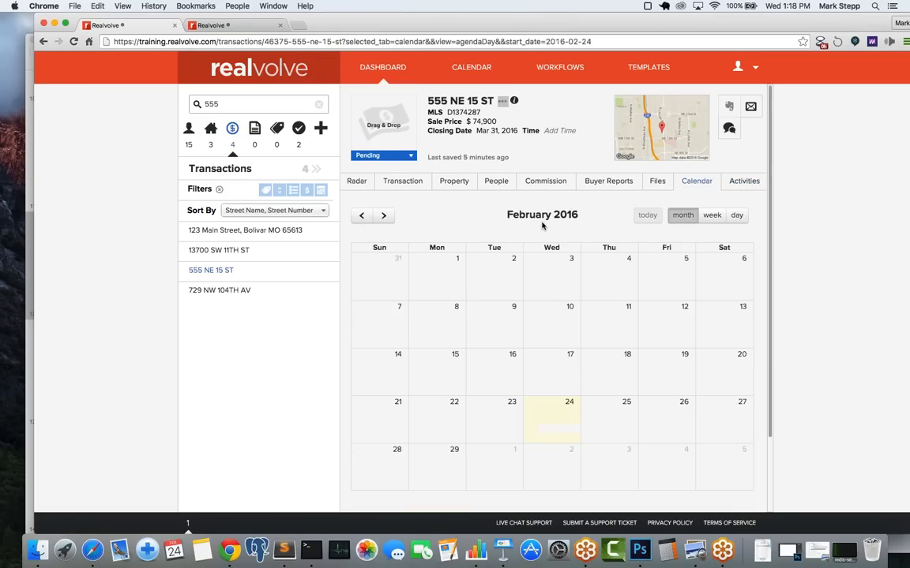
{"action": "left_click", "coordinate": [385, 216]}
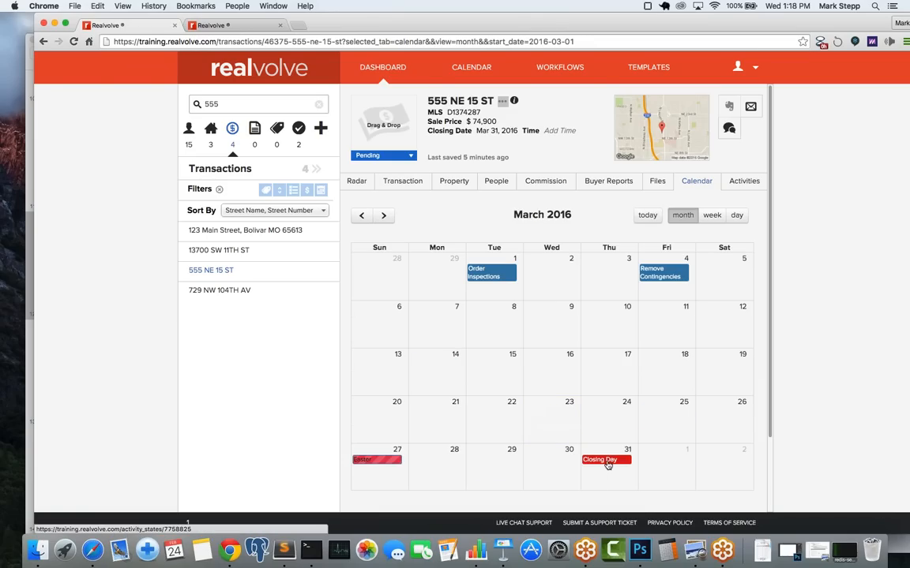
{"action": "left_click_drag", "start_coordinate": [607, 465], "coordinate": [553, 468]}
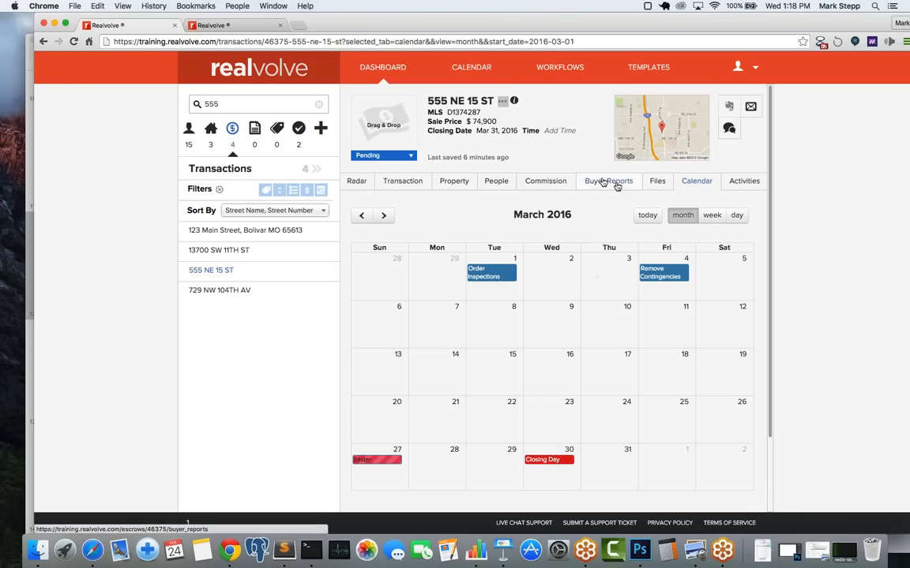
Step: Check the Activities list to confirm Closing Day now falls on Mar 30, 2016
{"action": "left_click", "coordinate": [755, 183]}
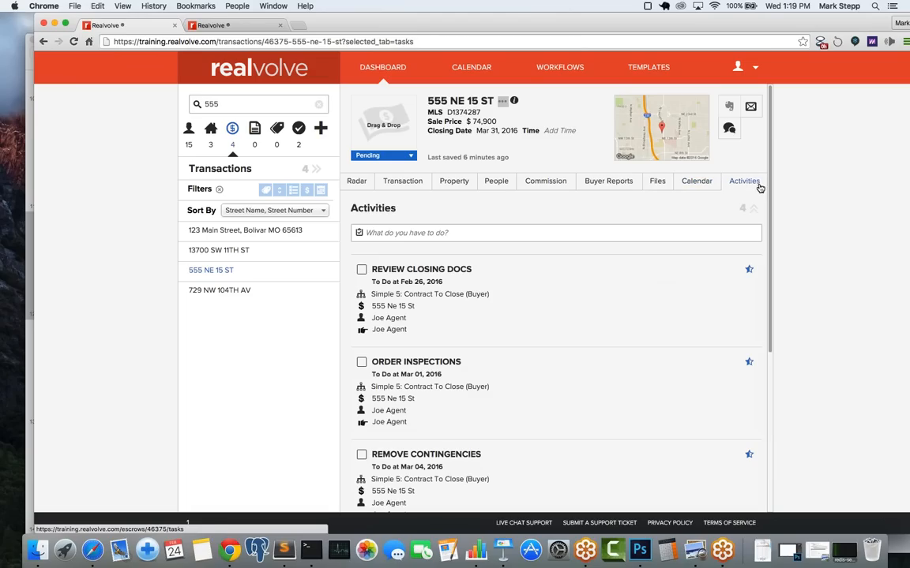
{"action": "right_click", "coordinate": [515, 431]}
{"action": "left_click", "coordinate": [519, 410]}
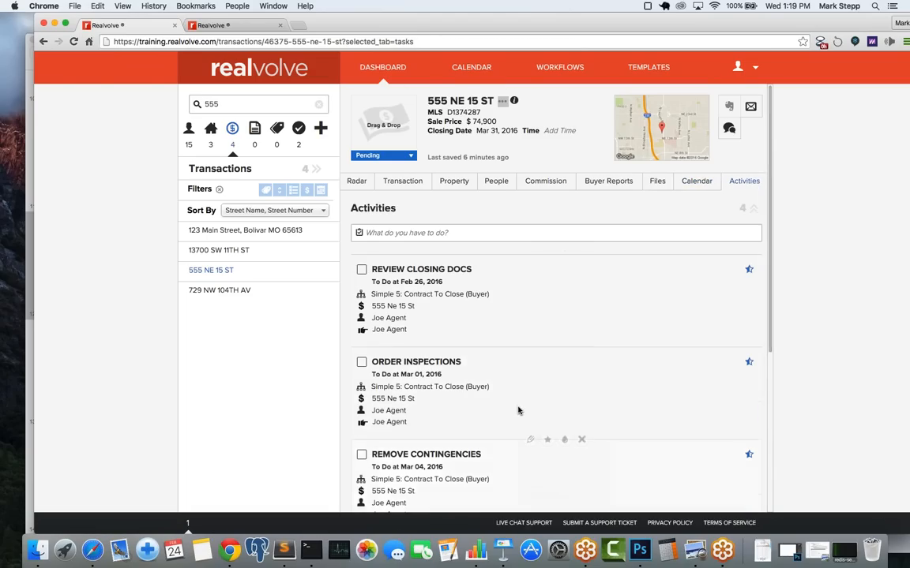
{"action": "scroll", "coordinate": [577, 375], "scroll_direction": "down", "scroll_amount": 5}
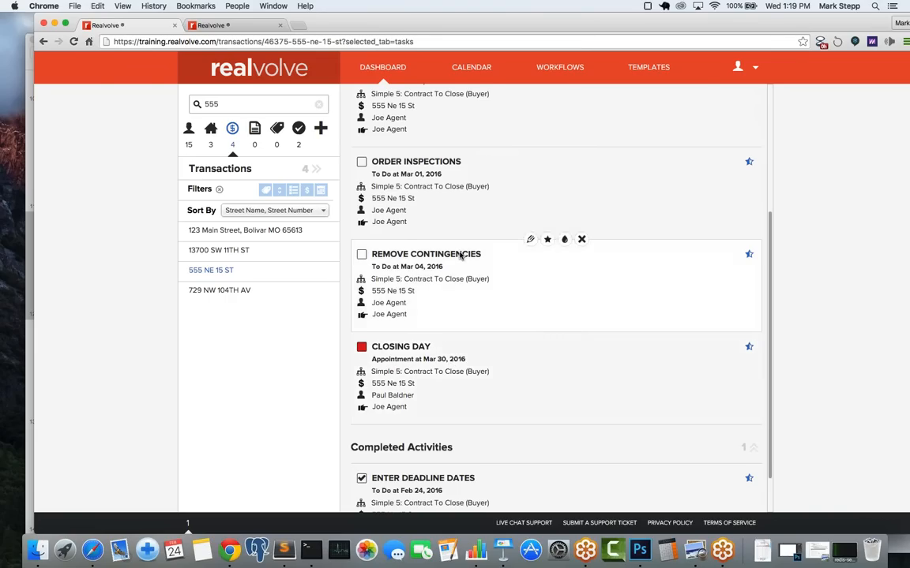
{"action": "scroll", "coordinate": [463, 255], "scroll_direction": "up", "scroll_amount": 5}
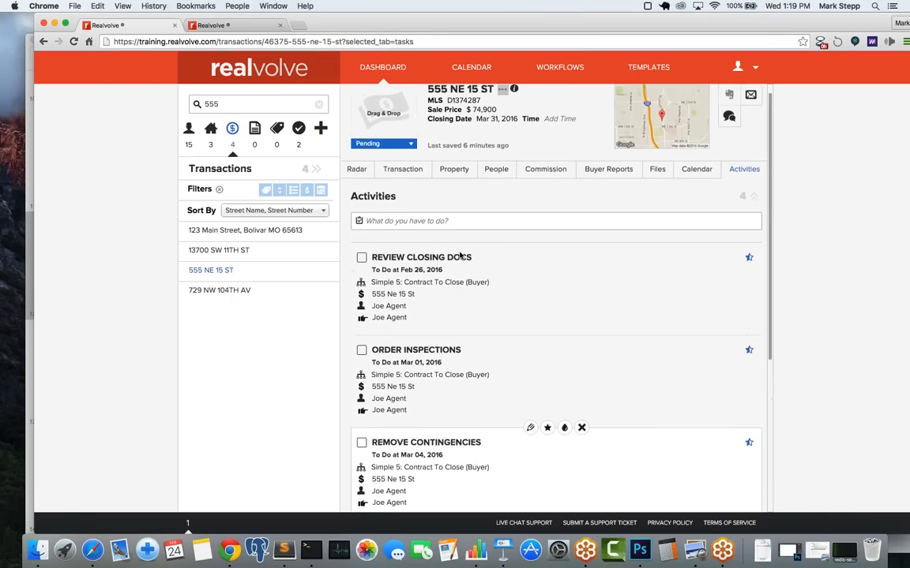
Step: Add a 12:30pm time to the Mar 30, 2016 Closing Date in the transaction details
{"action": "left_click", "coordinate": [411, 177]}
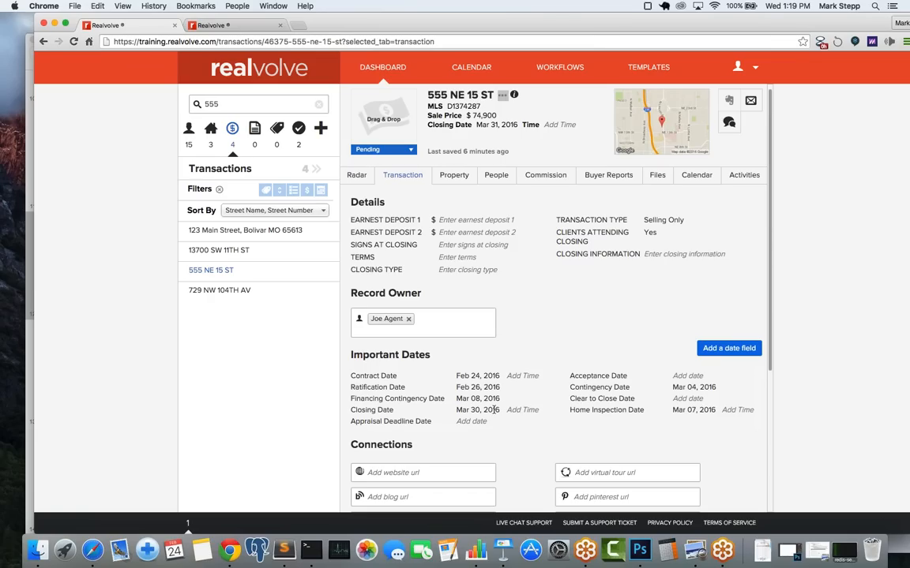
{"action": "left_click", "coordinate": [526, 411]}
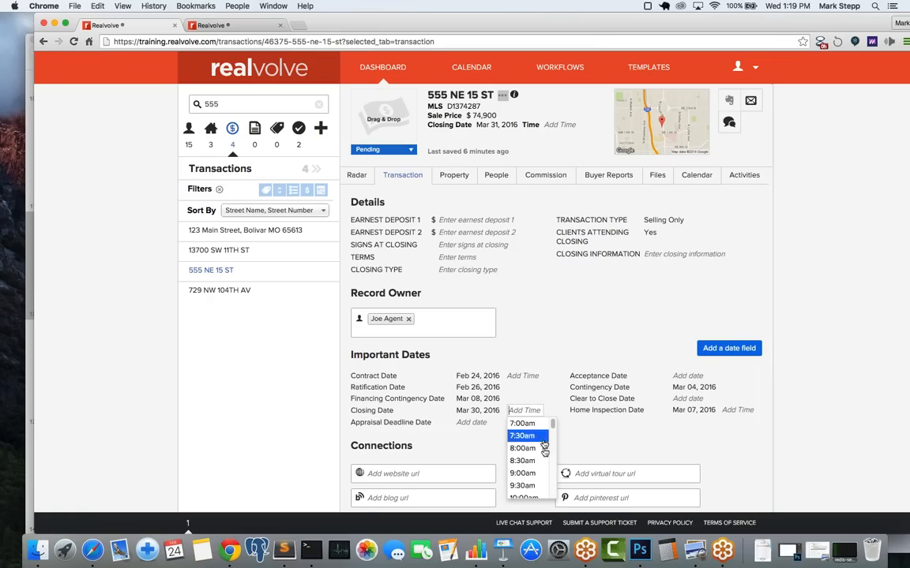
{"action": "scroll", "coordinate": [553, 467], "scroll_direction": "down", "scroll_amount": 3}
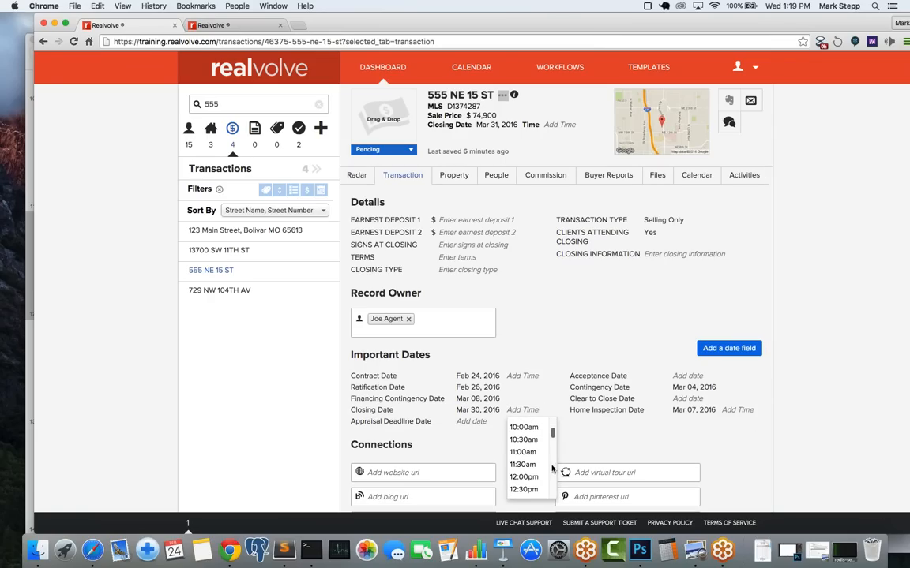
{"action": "left_click", "coordinate": [531, 491]}
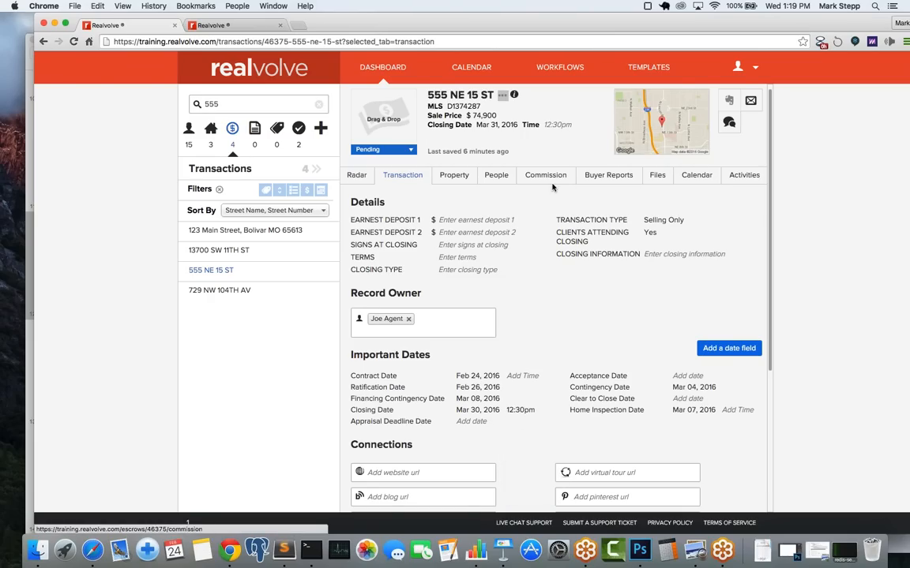
Step: Show the transaction calendar in month view for March 2016
{"action": "left_click", "coordinate": [691, 176]}
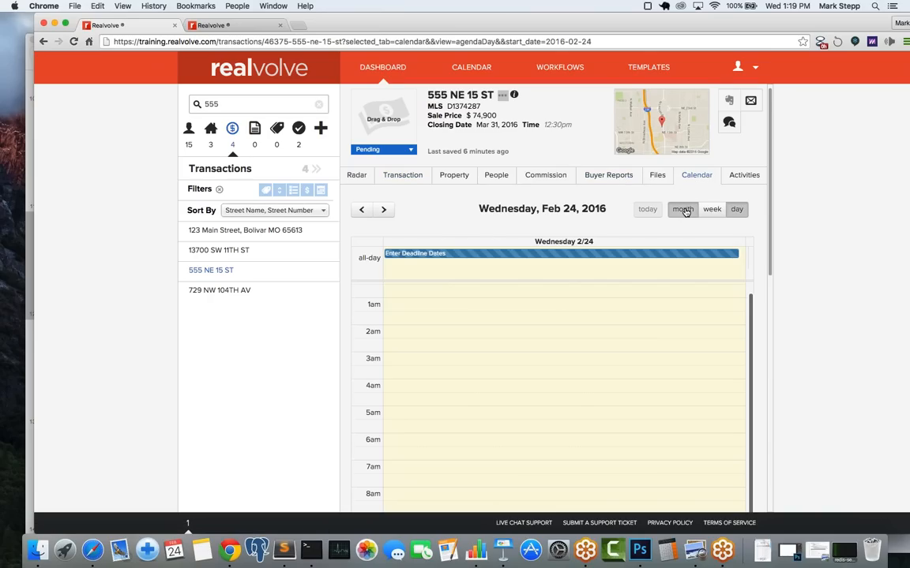
{"action": "left_click", "coordinate": [682, 209]}
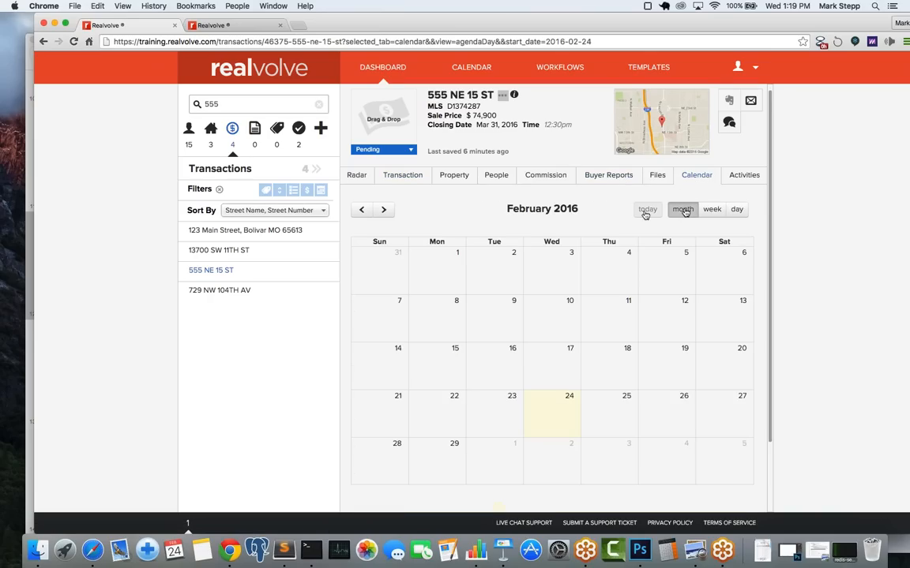
{"action": "left_click", "coordinate": [383, 209]}
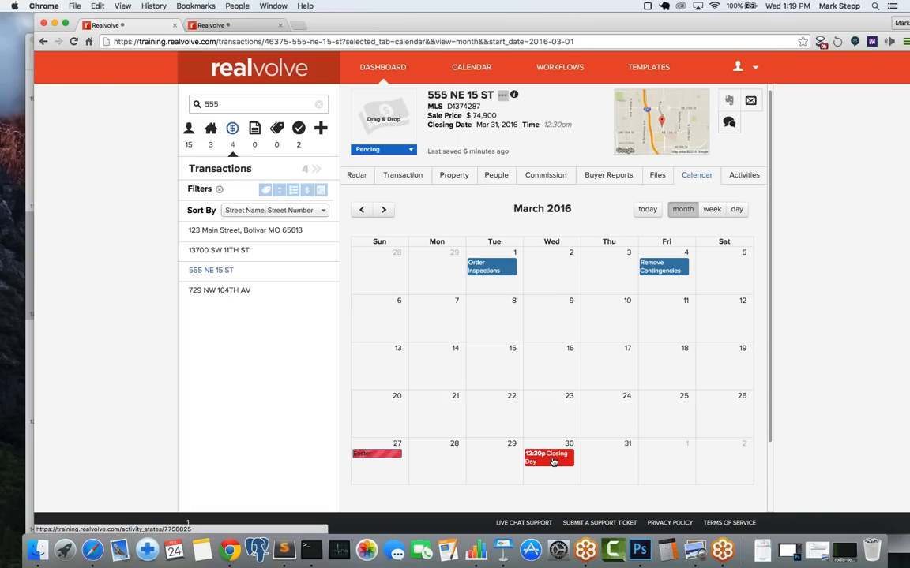
Step: Open the details popover for the 12:30p Closing Day entry on March 30
{"action": "left_click", "coordinate": [552, 462]}
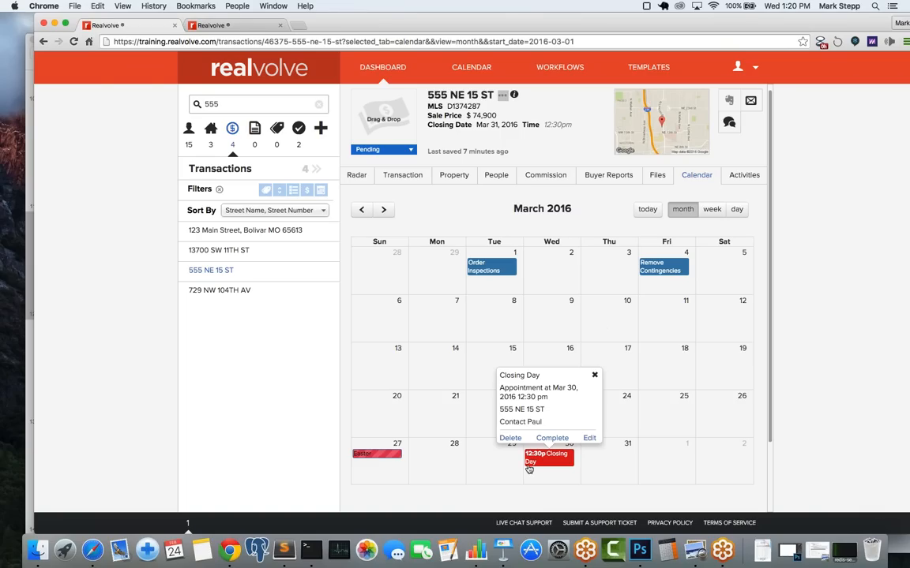
Step: Switch the calendar to the single-day view for Wednesday, March 30, 2016
{"action": "left_click", "coordinate": [550, 485]}
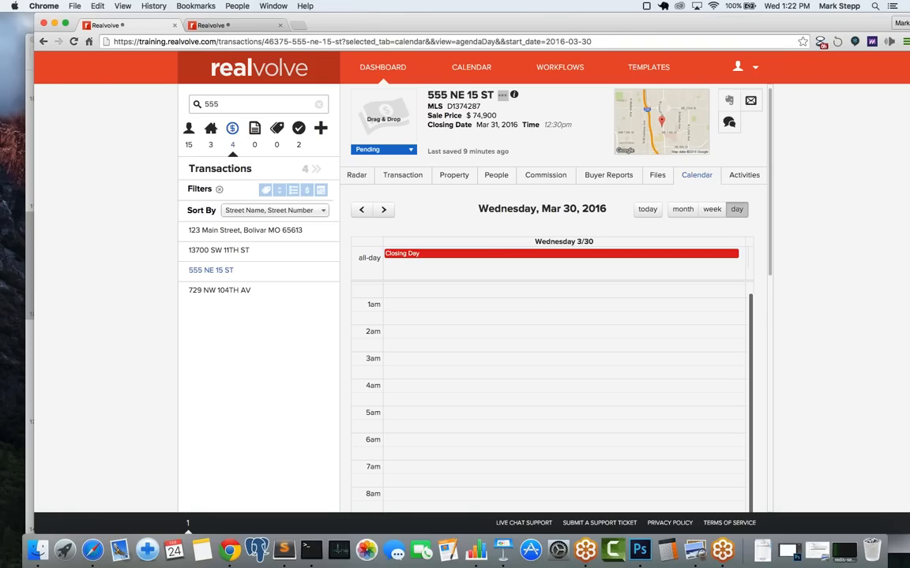
Step: Open the Realvolve help site in a new browser tab
{"action": "left_click", "coordinate": [225, 26]}
{"action": "left_click", "coordinate": [292, 26]}
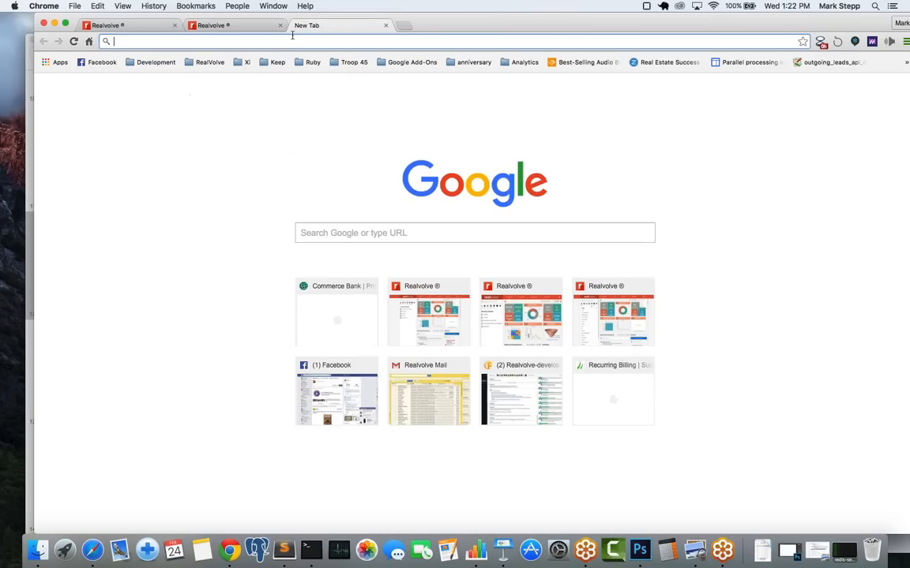
{"action": "type", "text": "help"}
{"action": "key", "text": "Return"}
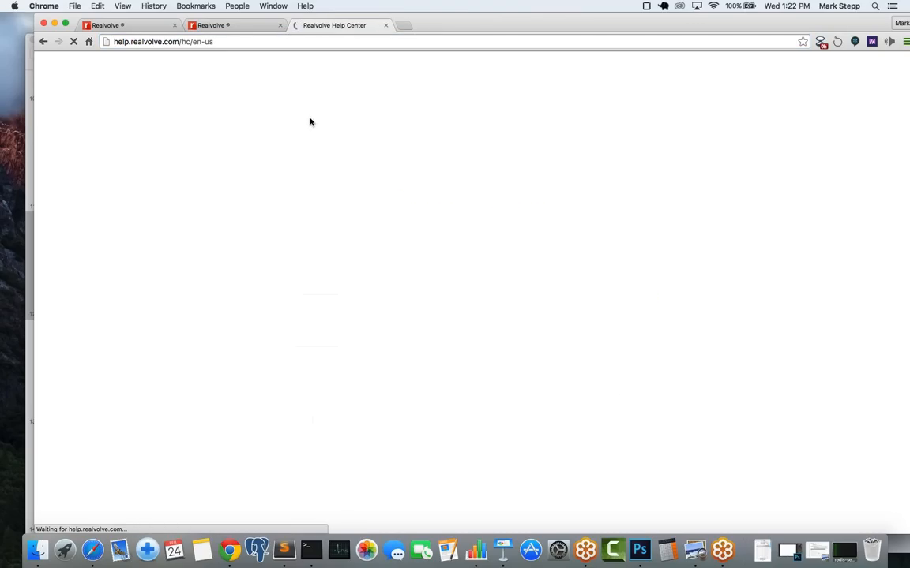
Step: Search the help center for 'workflow tutorial' and open the 200: Workflow Guidebook article
{"action": "left_click", "coordinate": [335, 116]}
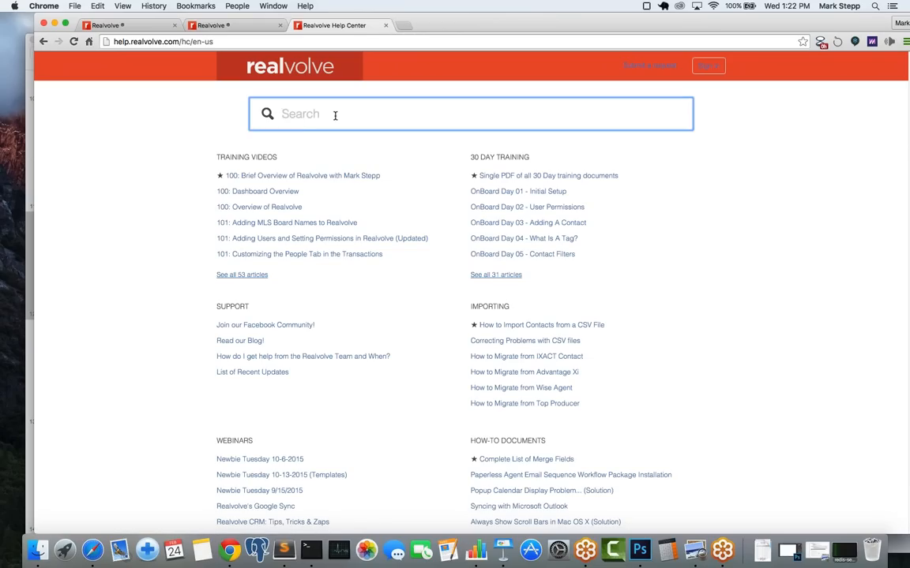
{"action": "type", "text": "wo"}
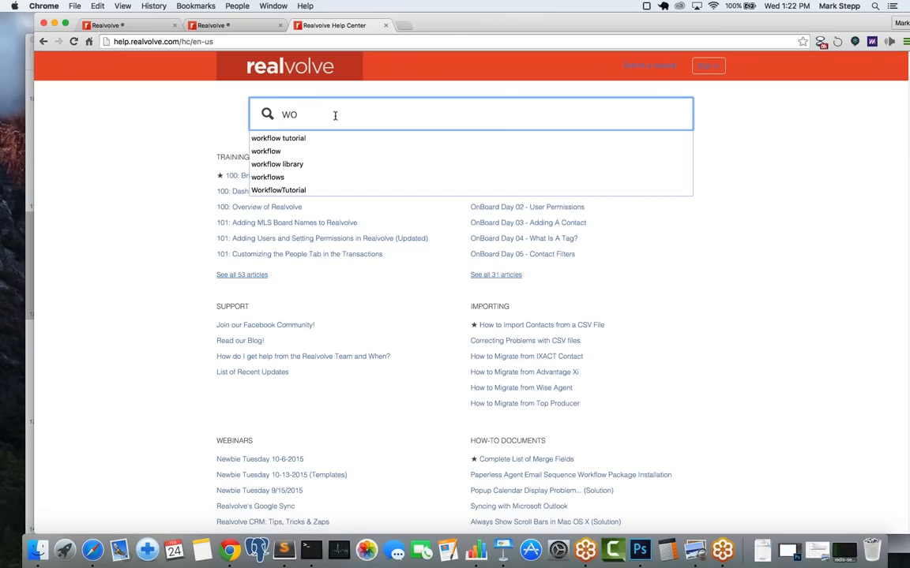
{"action": "type", "text": "rkflow g"}
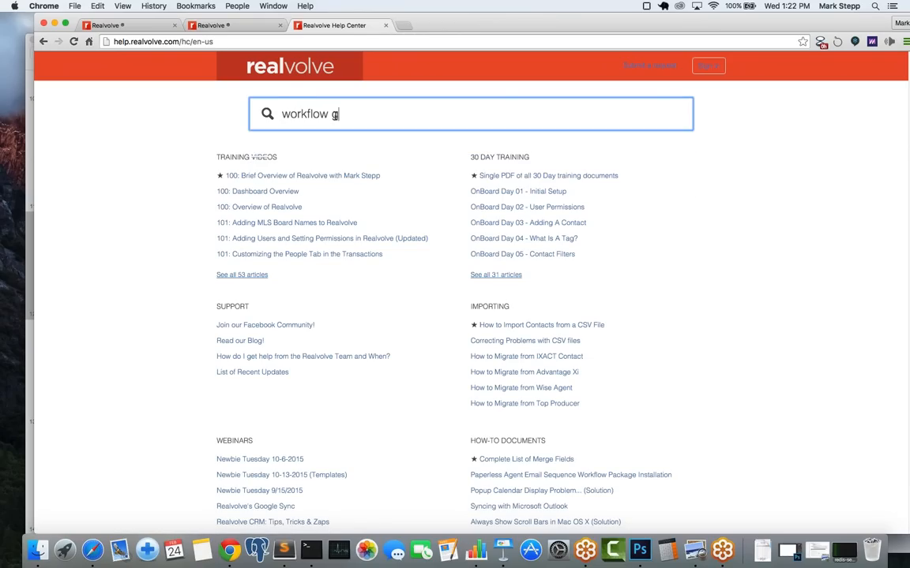
{"action": "type", "text": "uide"}
{"action": "key", "text": "Return"}
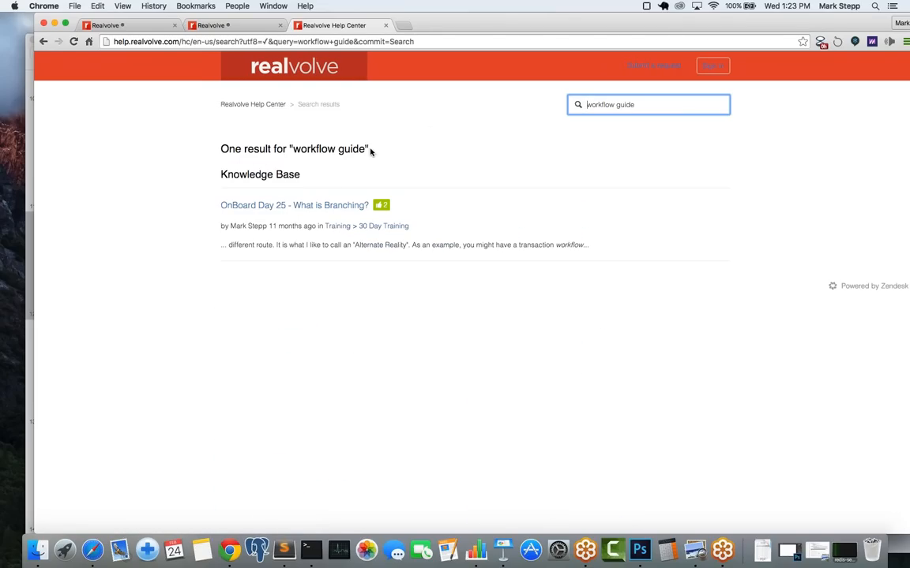
{"action": "left_click", "coordinate": [41, 43]}
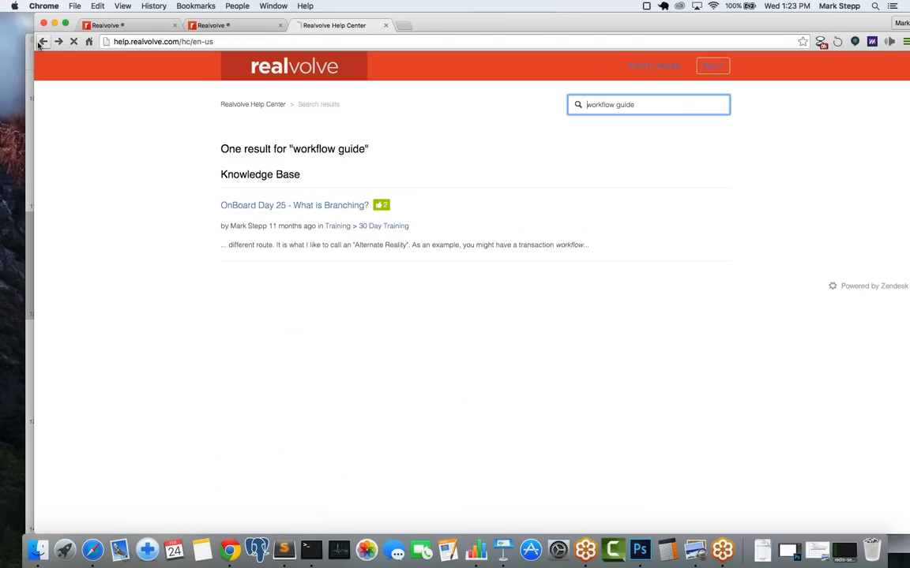
{"action": "left_click", "coordinate": [368, 116]}
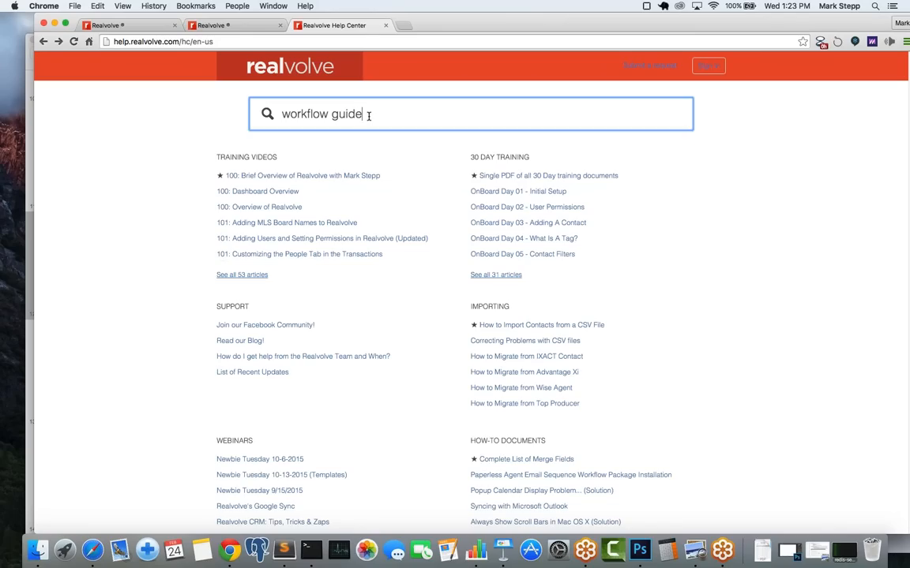
{"action": "key", "text": "BackSpace"}
{"action": "key", "text": "BackSpace"}
{"action": "key", "text": "BackSpace"}
{"action": "key", "text": "BackSpace"}
{"action": "key", "text": "BackSpace"}
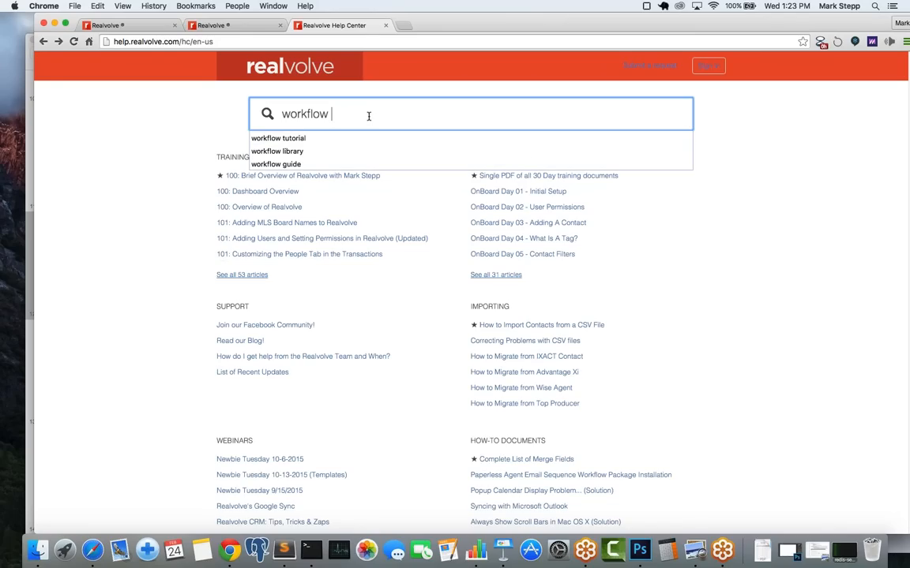
{"action": "type", "text": "tut"}
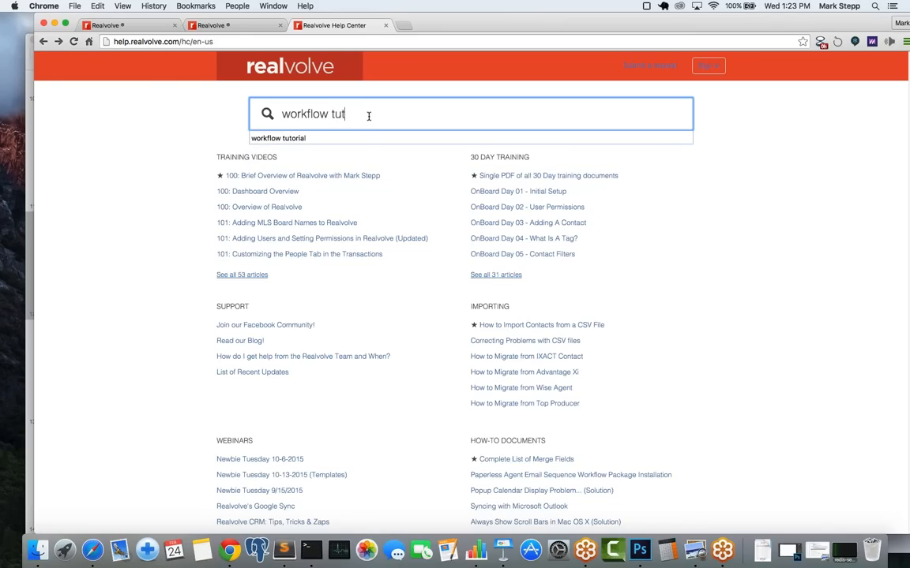
{"action": "type", "text": "orial"}
{"action": "key", "text": "Return"}
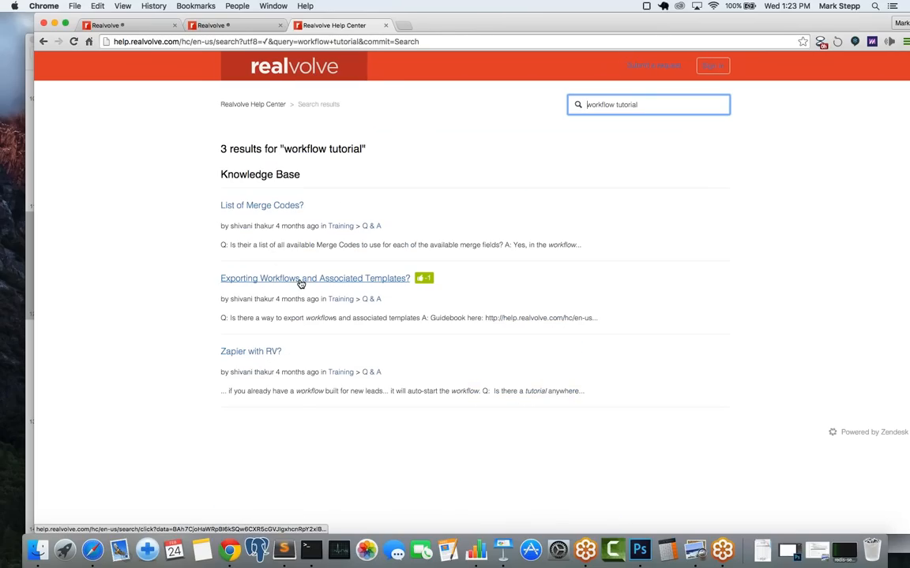
{"action": "left_click", "coordinate": [267, 207]}
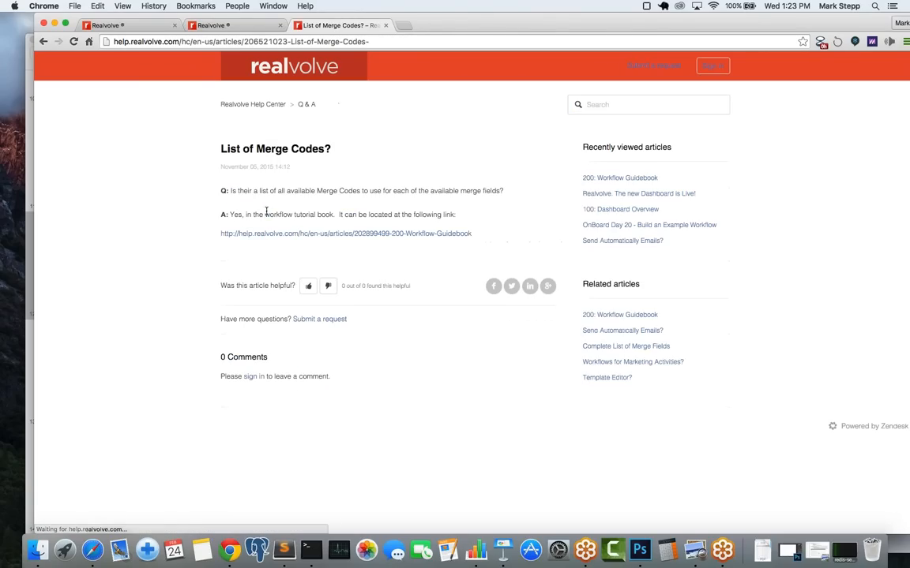
{"action": "left_click", "coordinate": [275, 235]}
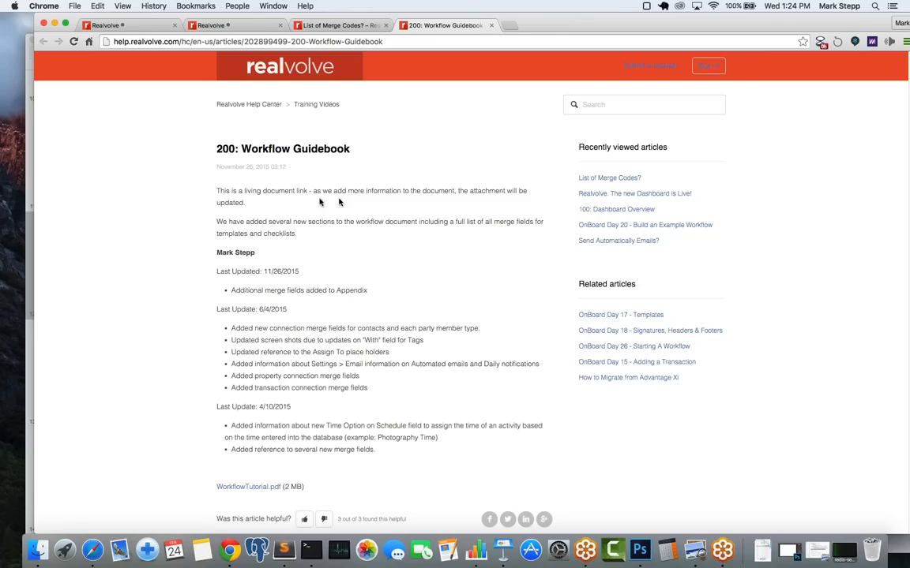
Step: Copy the Workflow Guidebook's introduction and update notes text
{"action": "left_click_drag", "start_coordinate": [216, 191], "coordinate": [397, 385]}
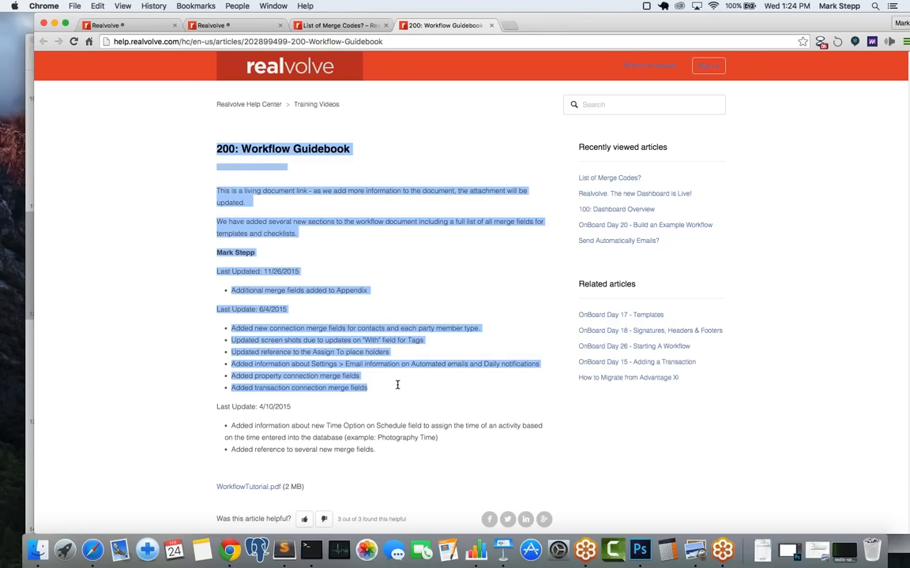
{"action": "right_click", "coordinate": [341, 365]}
{"action": "left_click", "coordinate": [329, 350]}
Step: View the Simple - Closing Docs Missing body as HTML source and formatted text, highlighting [[Activity:Checklist#Incomplete]]
{"action": "left_click", "coordinate": [209, 26]}
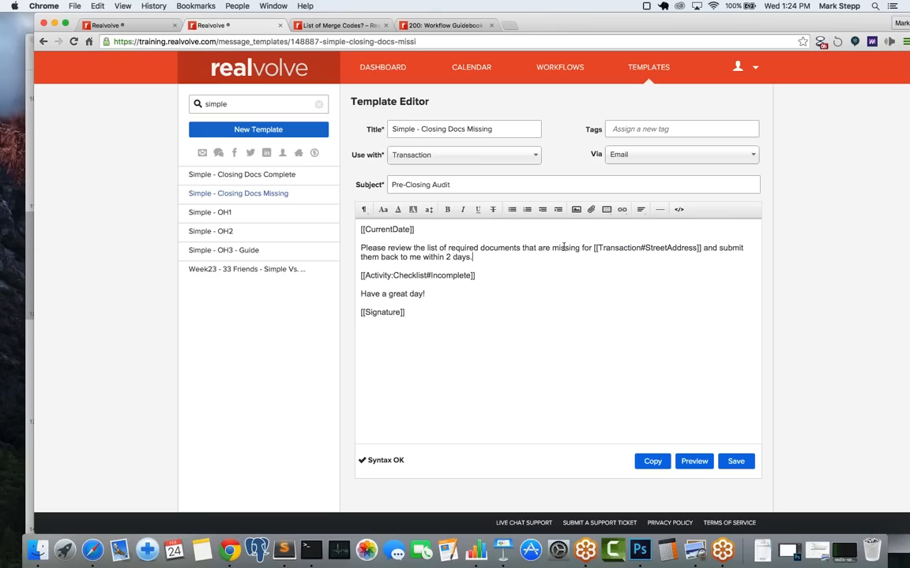
{"action": "left_click", "coordinate": [679, 209]}
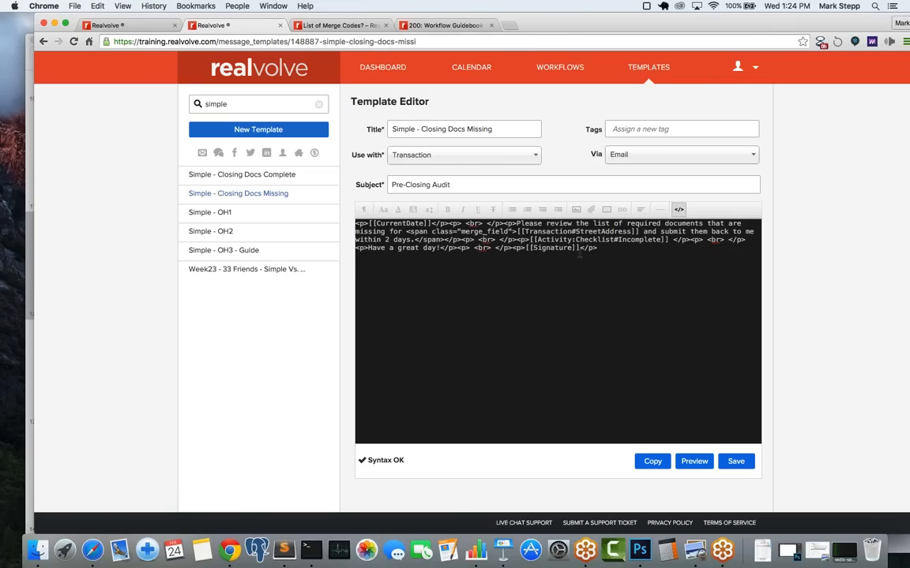
{"action": "left_click", "coordinate": [681, 211]}
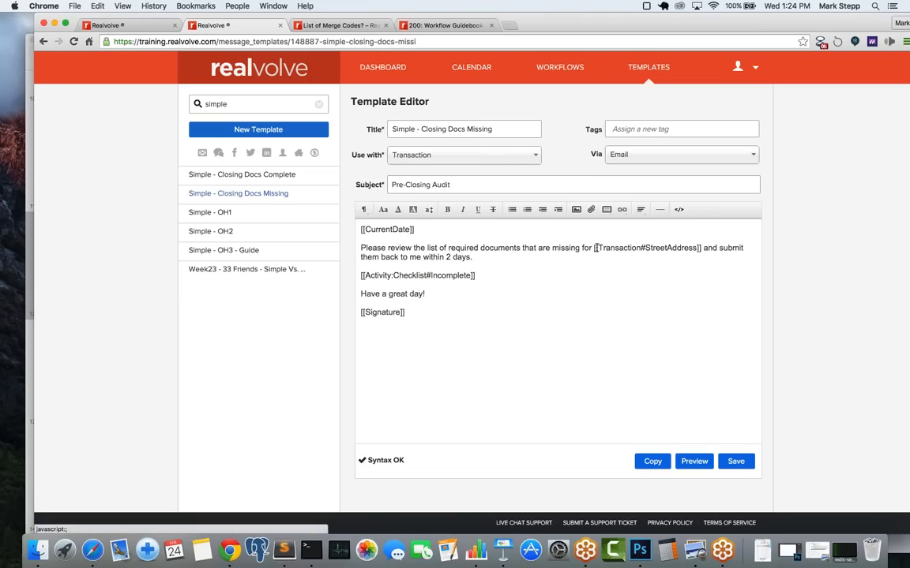
{"action": "left_click", "coordinate": [549, 269]}
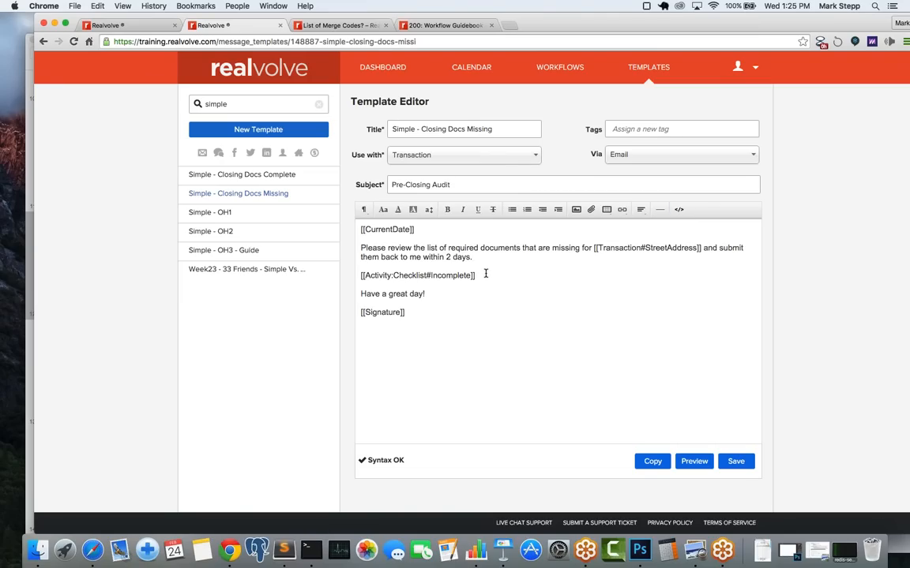
{"action": "left_click_drag", "start_coordinate": [480, 275], "coordinate": [355, 277]}
{"action": "left_click", "coordinate": [352, 276]}
{"action": "left_click_drag", "start_coordinate": [362, 249], "coordinate": [473, 258]}
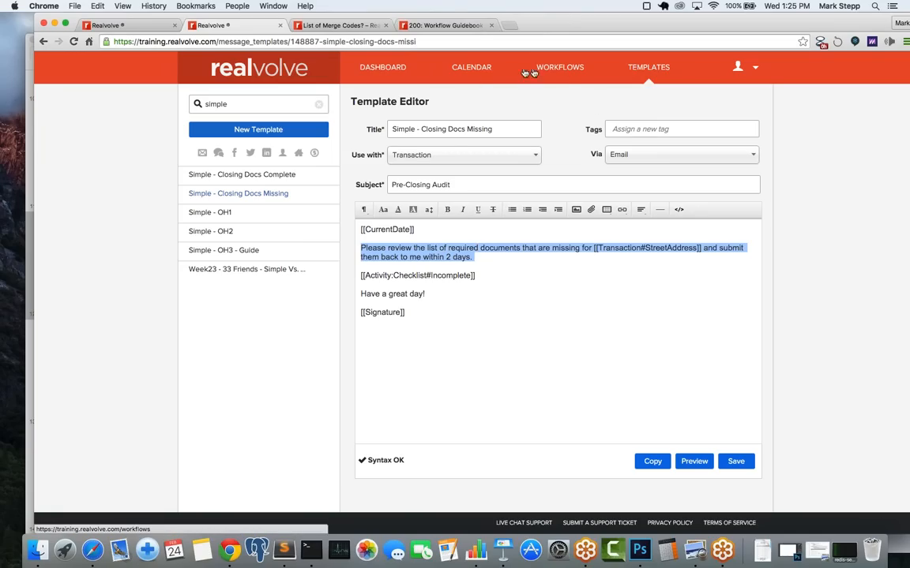
Step: Review the People on the 123 Main Street, Bolivar MO 65613 transaction, then go to Workflows
{"action": "left_click", "coordinate": [389, 70]}
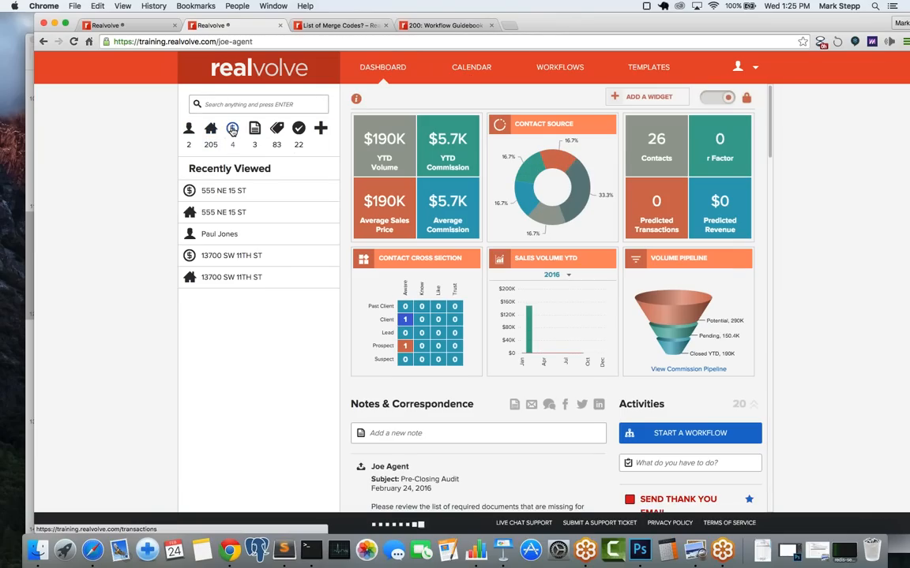
{"action": "left_click", "coordinate": [232, 131]}
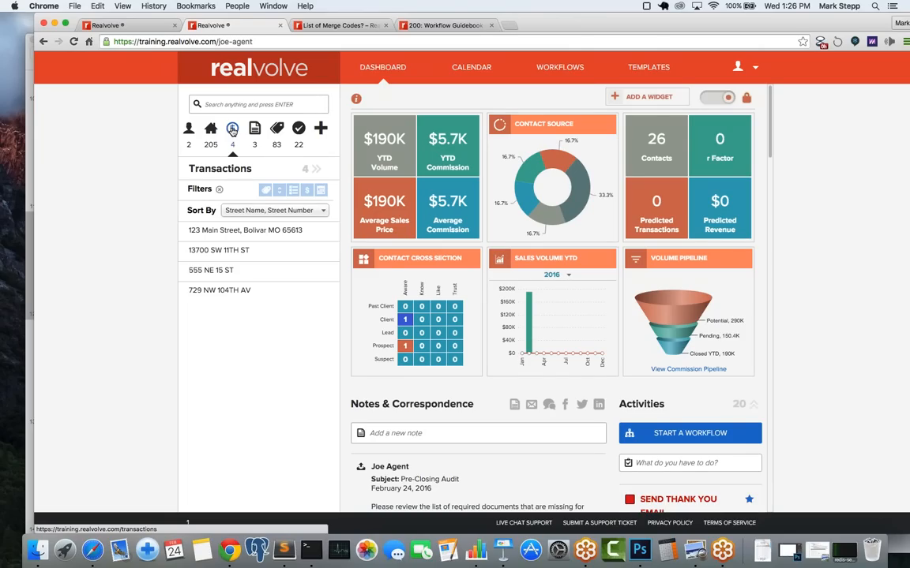
{"action": "left_click", "coordinate": [243, 235]}
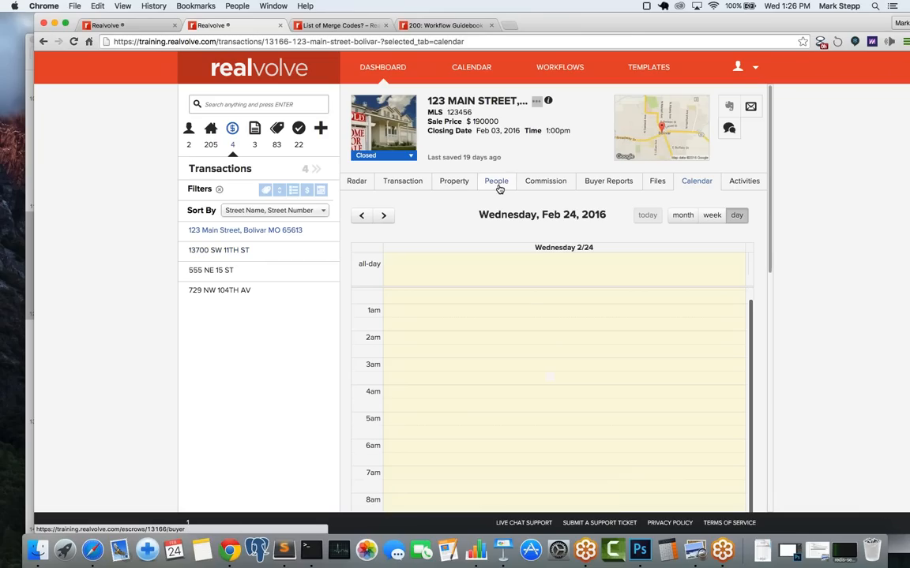
{"action": "left_click", "coordinate": [499, 188]}
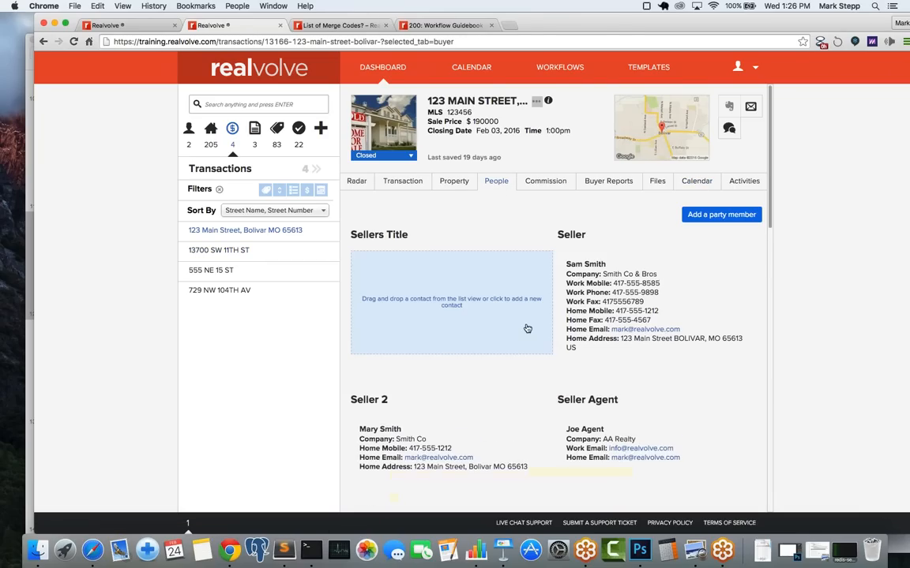
{"action": "scroll", "coordinate": [544, 349], "scroll_direction": "down", "scroll_amount": 3}
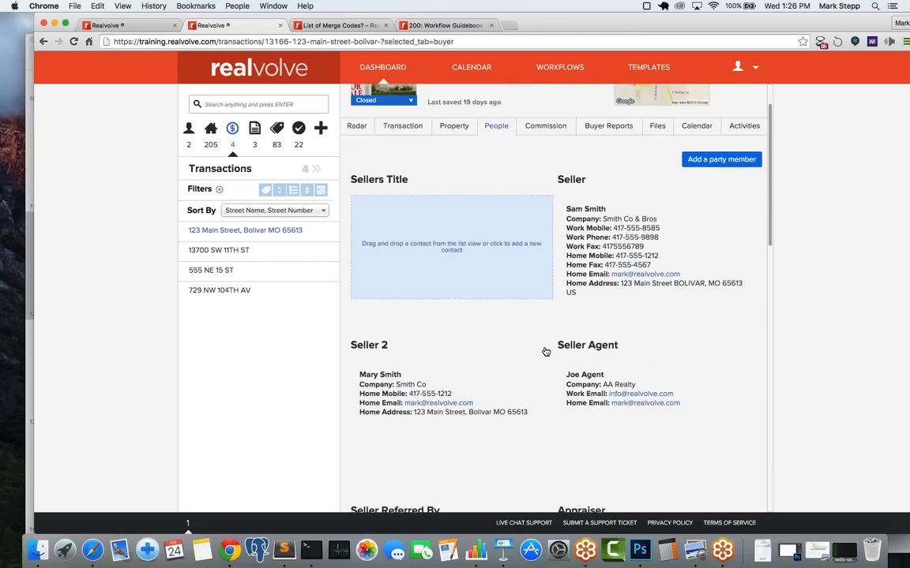
{"action": "scroll", "coordinate": [544, 349], "scroll_direction": "up", "scroll_amount": 3}
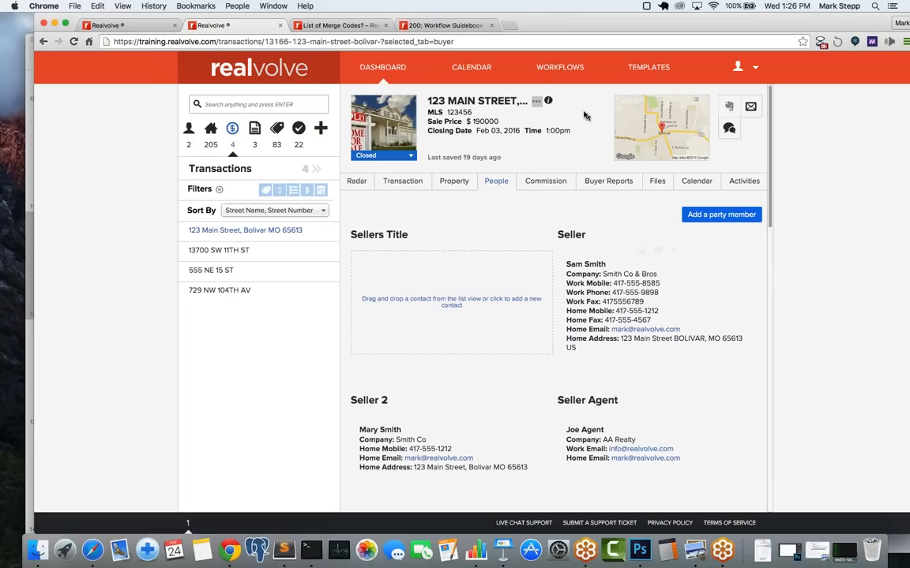
{"action": "left_click", "coordinate": [560, 69]}
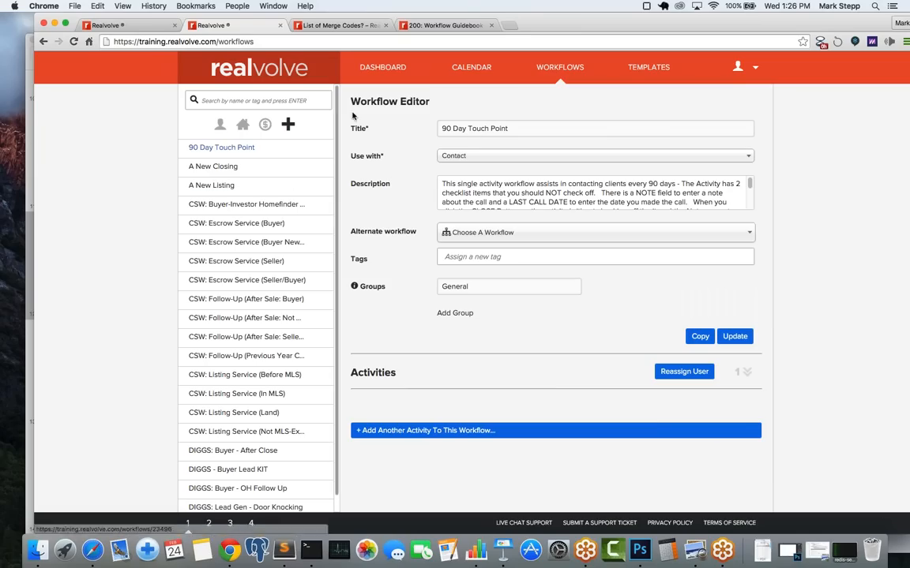
Step: Search workflows for 'simp', open Simple 5: Contract to Close (Buyer), then return to Templates
{"action": "left_click", "coordinate": [234, 101]}
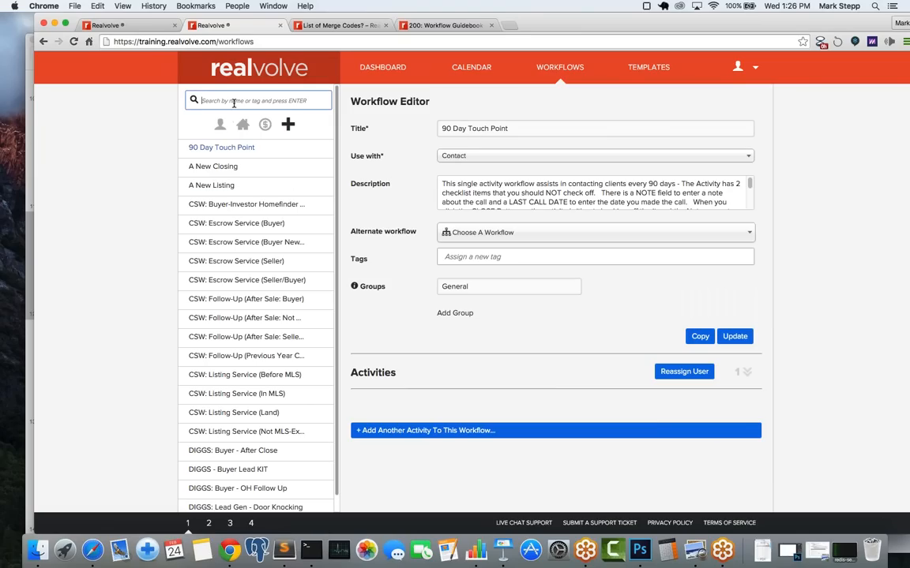
{"action": "type", "text": "simp"}
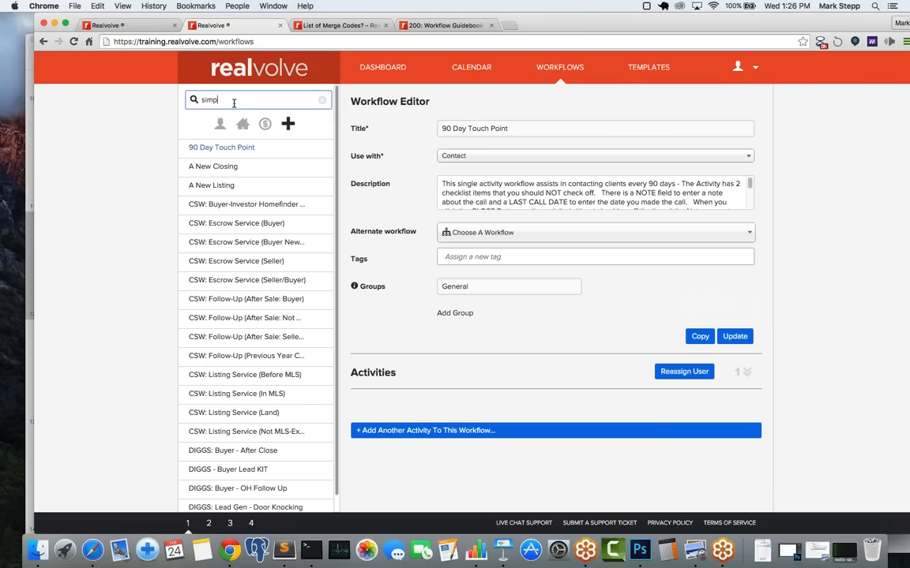
{"action": "key", "text": "Return"}
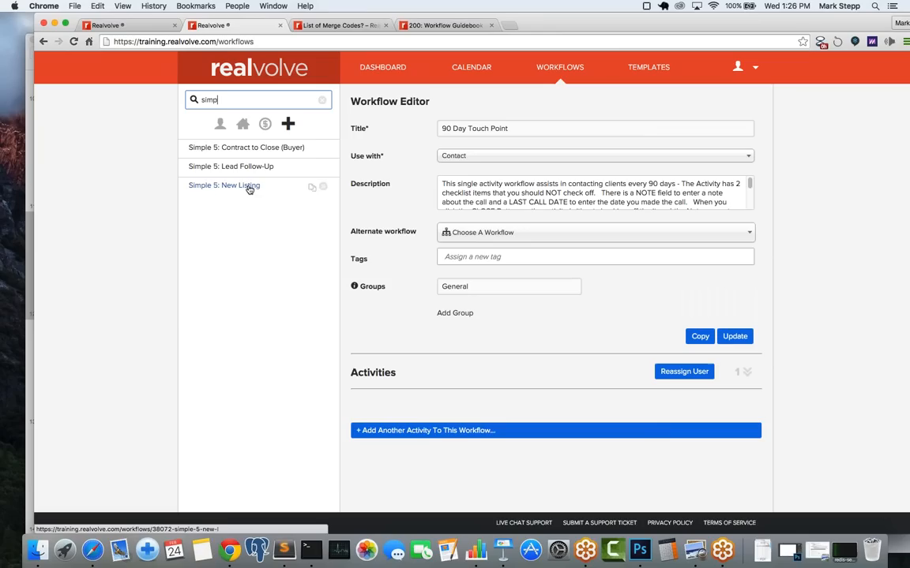
{"action": "left_click", "coordinate": [247, 150]}
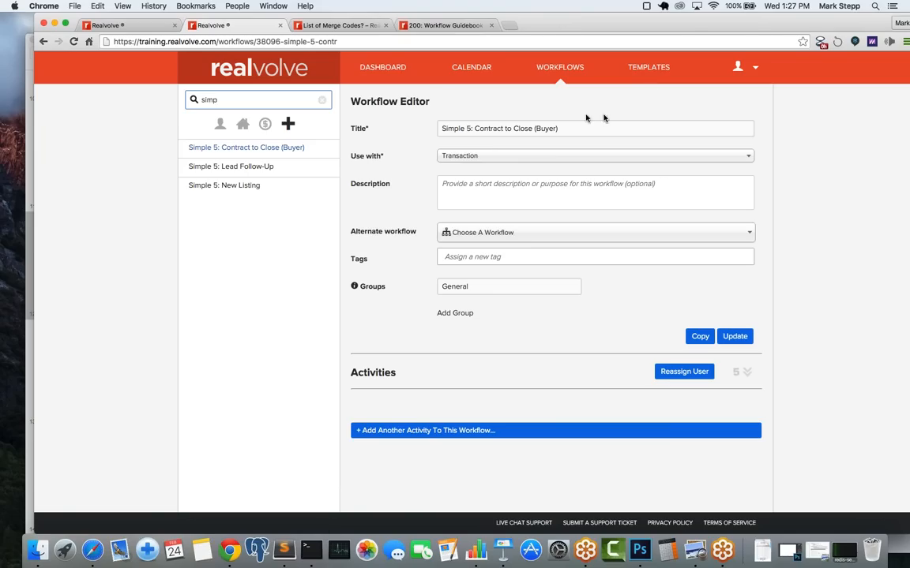
{"action": "left_click", "coordinate": [654, 70]}
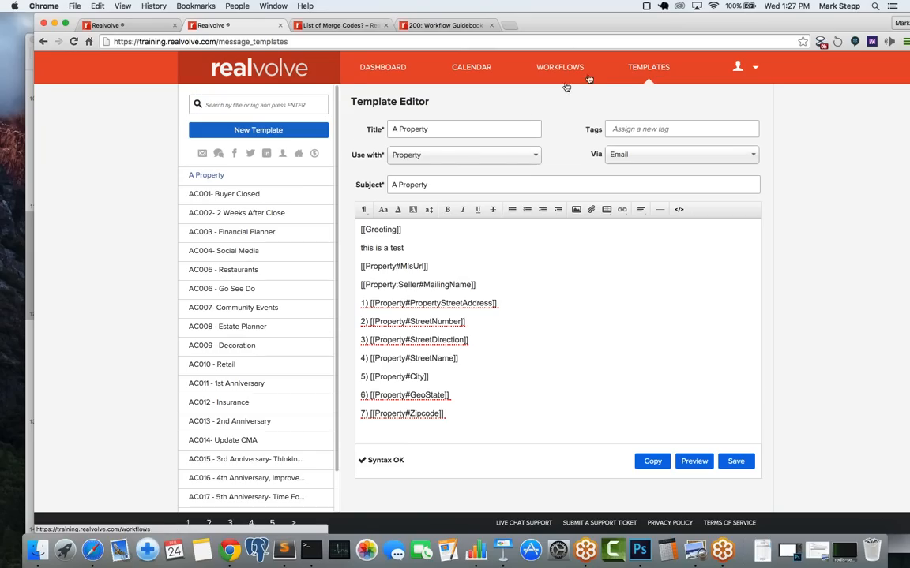
Step: Open the AC005 - Restaurants template and highlight its [[Transaction:Buyer#Greeting]] merge code
{"action": "left_click", "coordinate": [247, 198]}
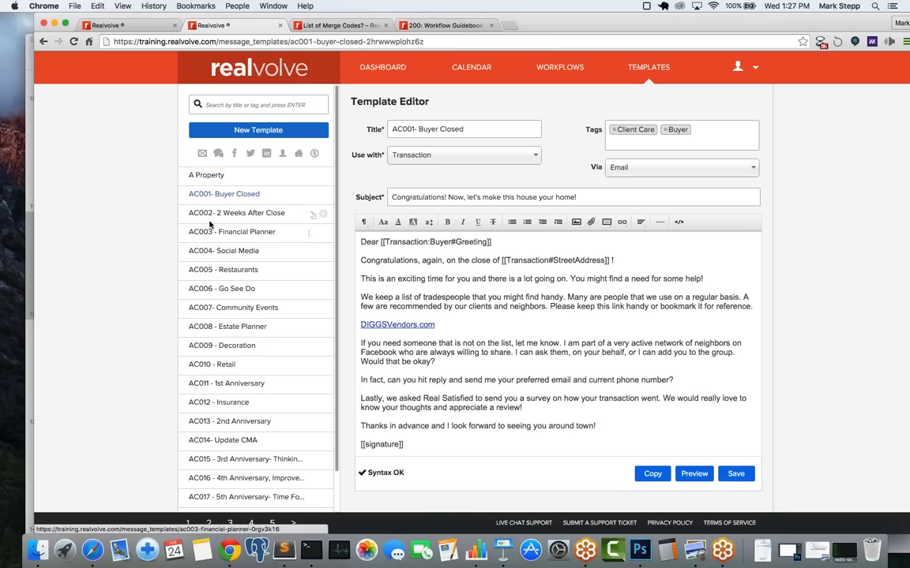
{"action": "left_click", "coordinate": [248, 276]}
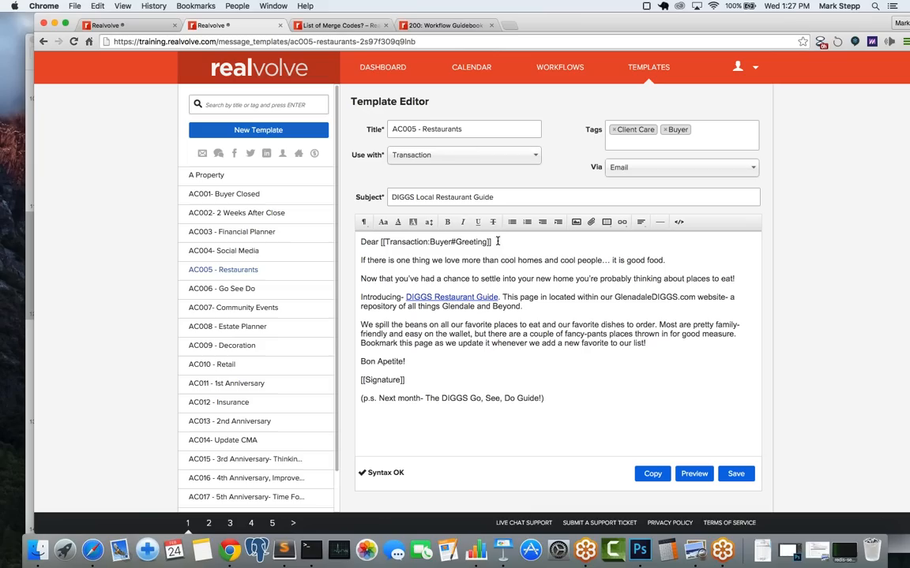
{"action": "left_click_drag", "start_coordinate": [498, 241], "coordinate": [380, 243]}
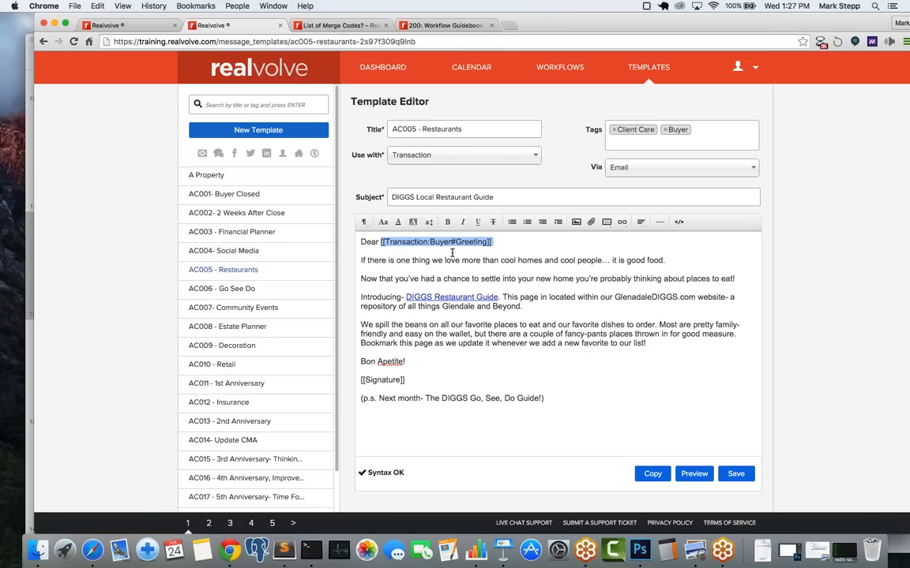
Step: Copy AC005 - Restaurants into a new template titled 'Restaurants', set to use with Contact
{"action": "left_click", "coordinate": [649, 474]}
{"action": "left_click", "coordinate": [388, 294]}
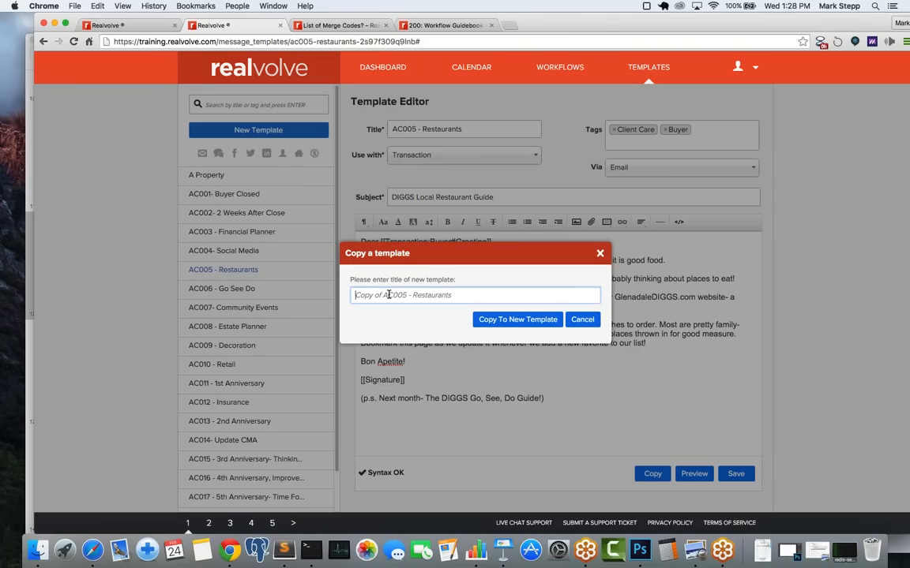
{"action": "type", "text": "Rest"}
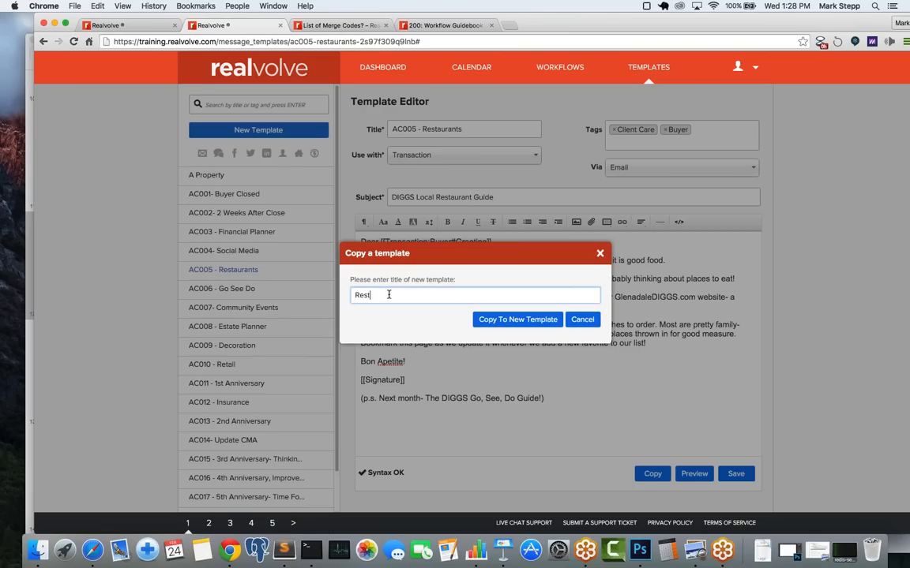
{"action": "type", "text": "aurants"}
{"action": "left_click", "coordinate": [498, 321]}
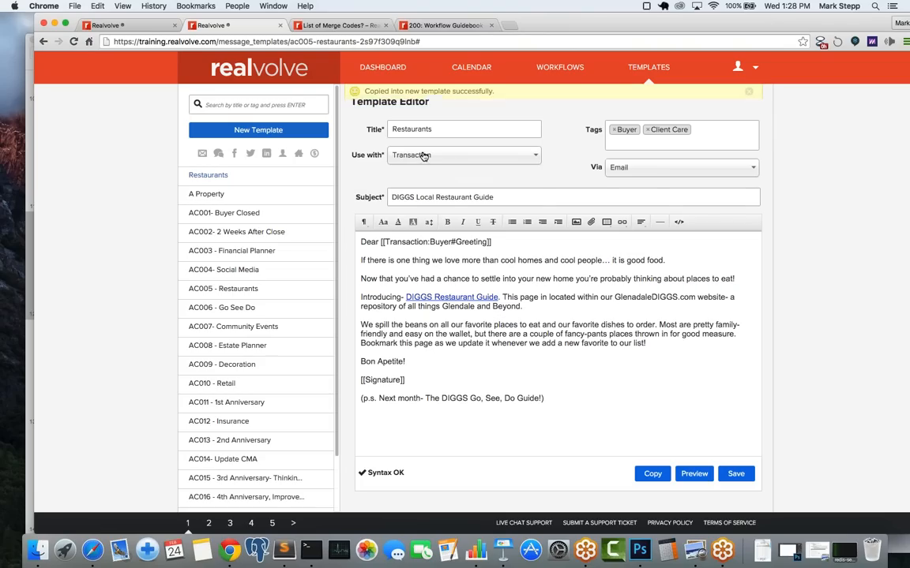
{"action": "left_click", "coordinate": [423, 155]}
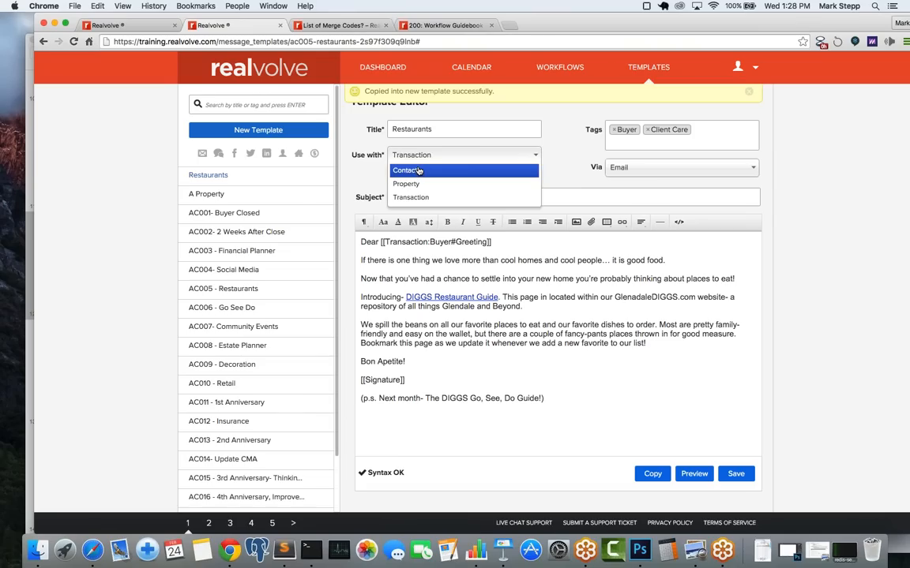
{"action": "left_click", "coordinate": [419, 170]}
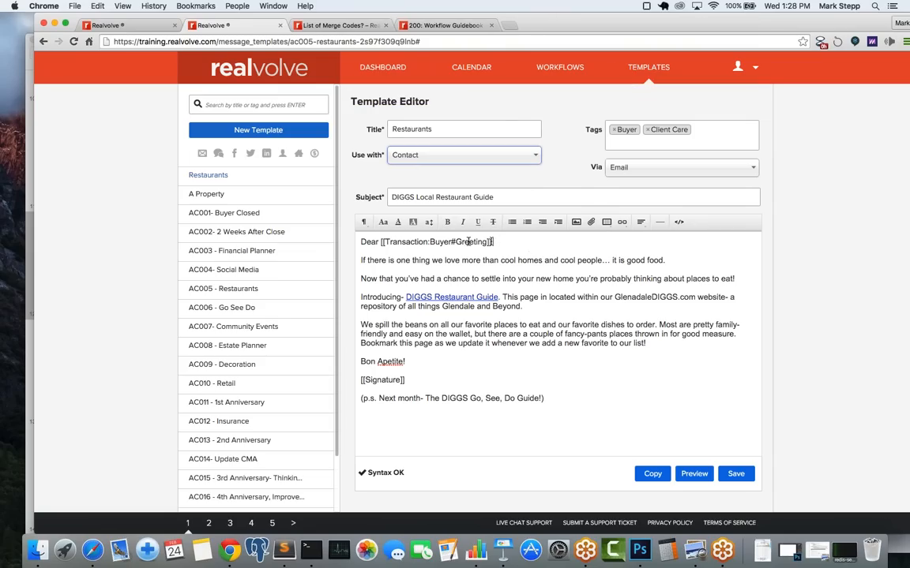
Step: Replace the [[Transaction:Buyer#Greeting]] code after 'Dear' with the [[Greeting]] merge code
{"action": "left_click_drag", "start_coordinate": [492, 242], "coordinate": [379, 245]}
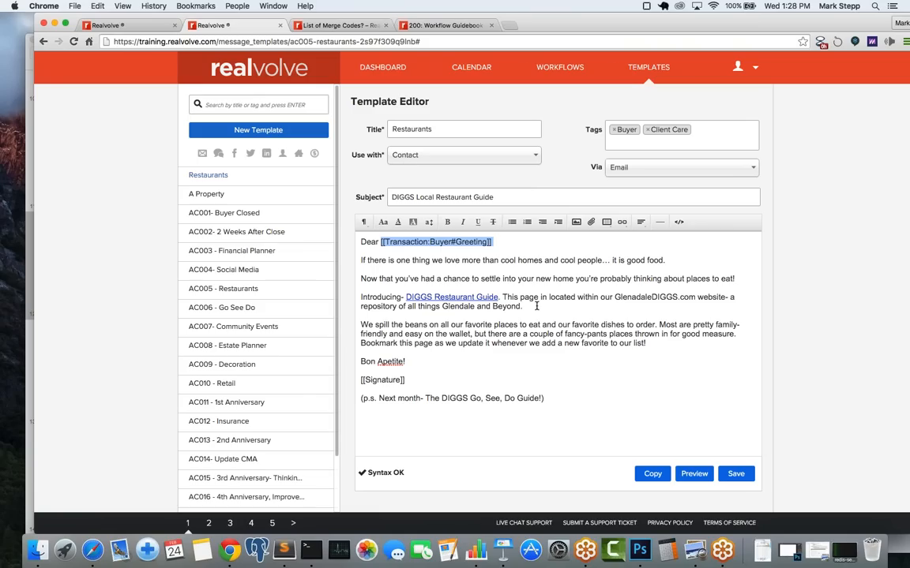
{"action": "key", "text": "BackSpace"}
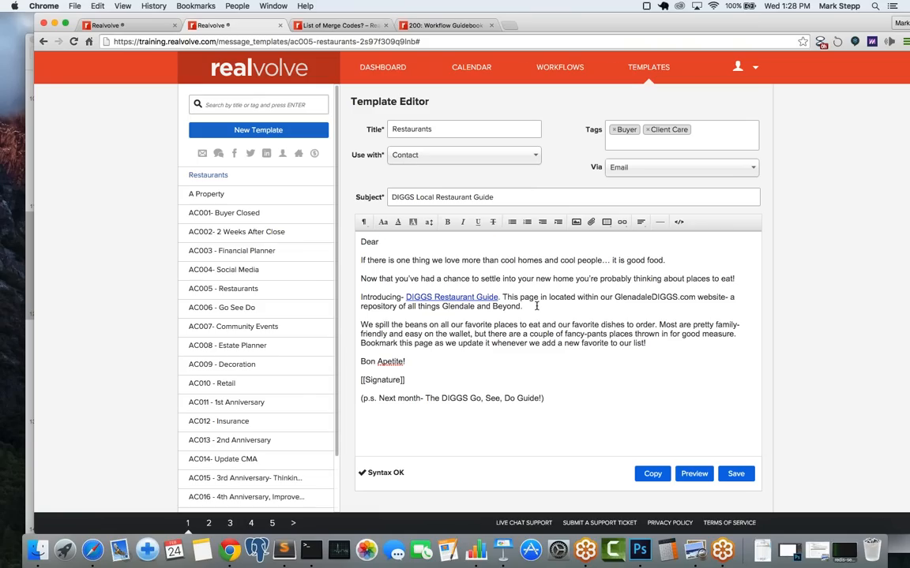
{"action": "type", "text": "[["}
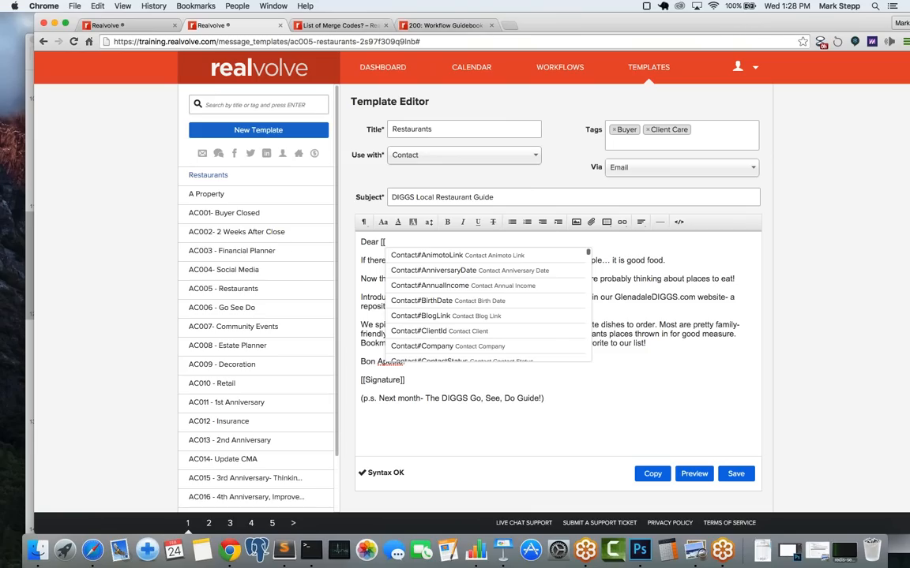
{"action": "type", "text": "gree"}
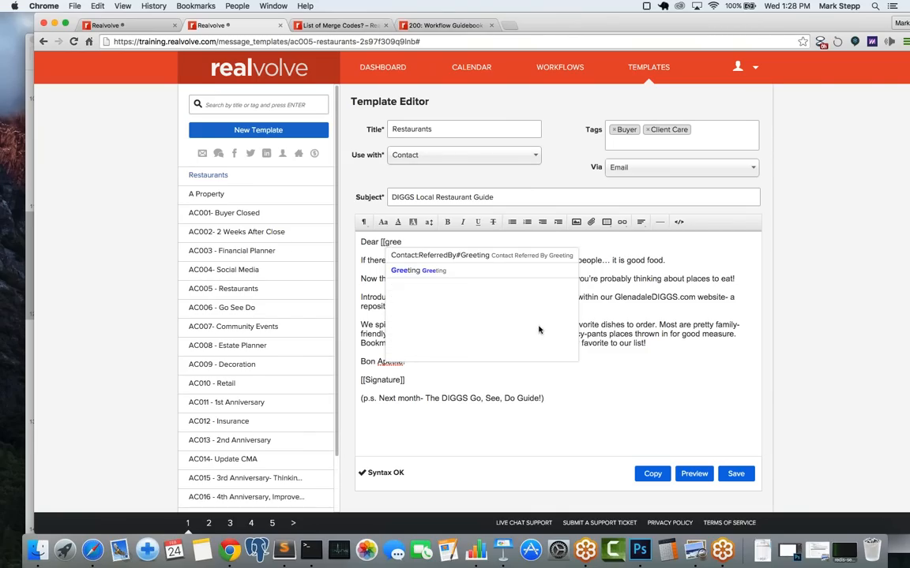
{"action": "left_click", "coordinate": [433, 271]}
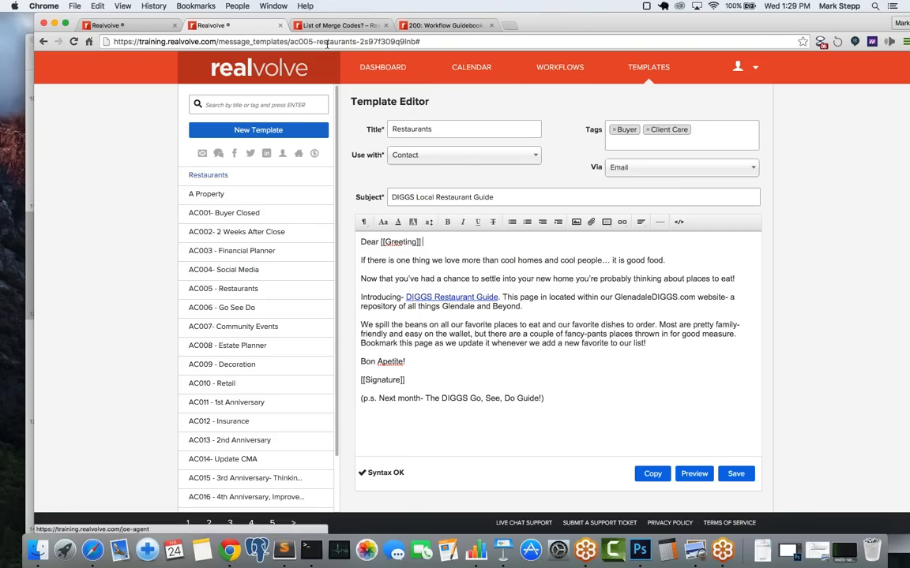
Step: Open the 90 day Touch Point Call activity for editing from the Workflows page
{"action": "left_click", "coordinate": [132, 29]}
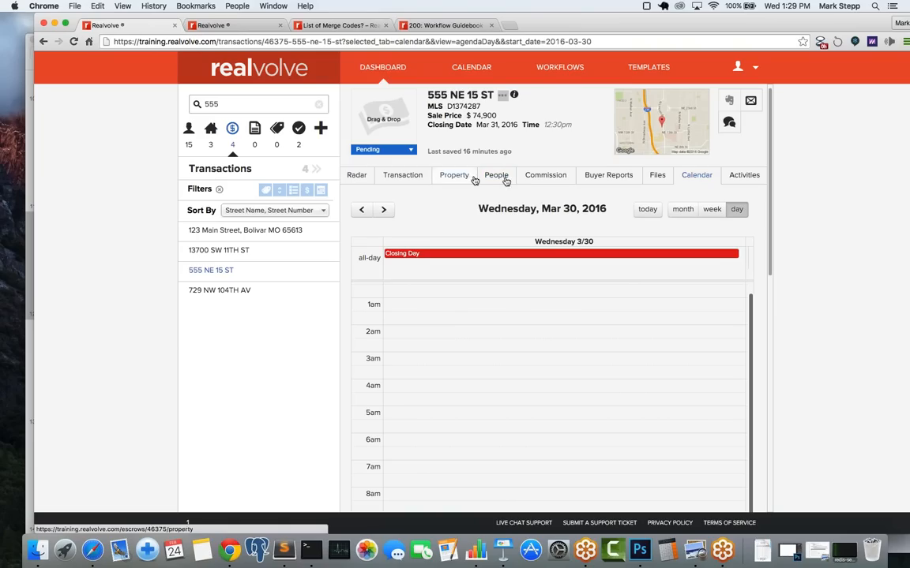
{"action": "left_click", "coordinate": [556, 69]}
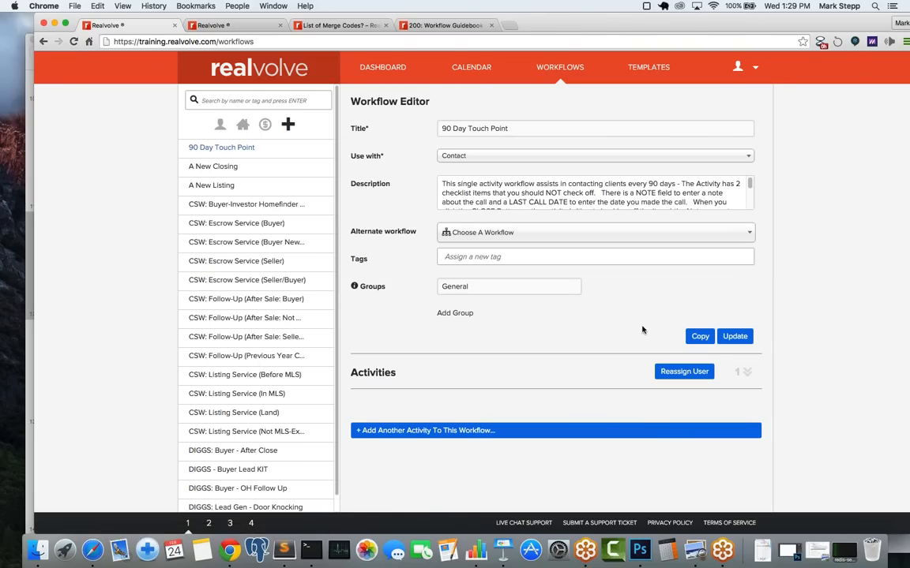
{"action": "left_click", "coordinate": [745, 373]}
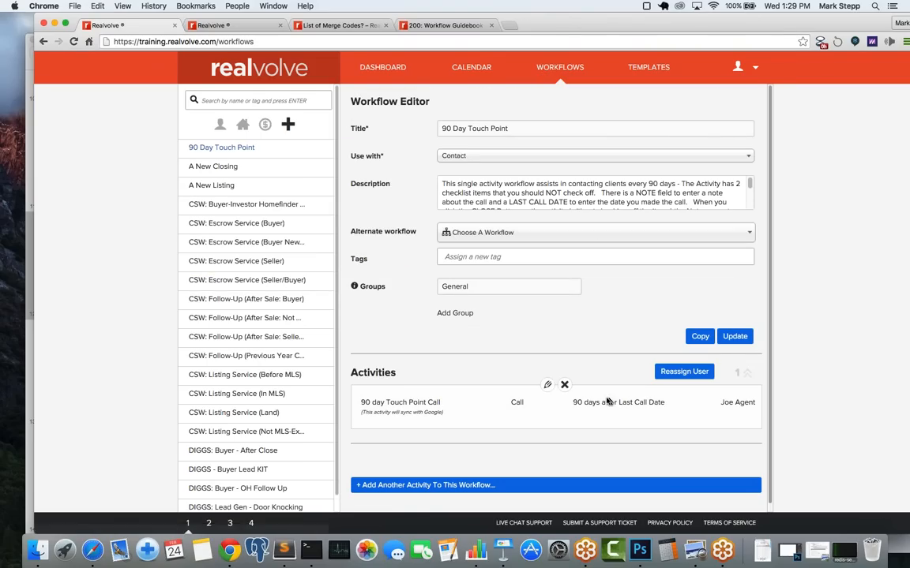
{"action": "left_click", "coordinate": [548, 386]}
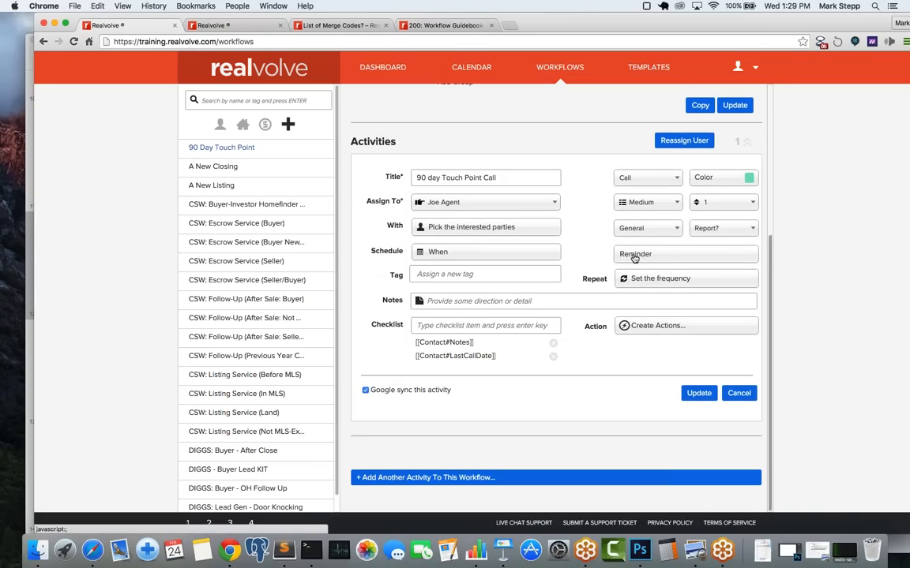
Step: Review the activity's Remind by reminder methods, leaving the setting unchanged
{"action": "left_click", "coordinate": [634, 255]}
{"action": "scroll", "coordinate": [633, 260], "scroll_direction": "down", "scroll_amount": 2}
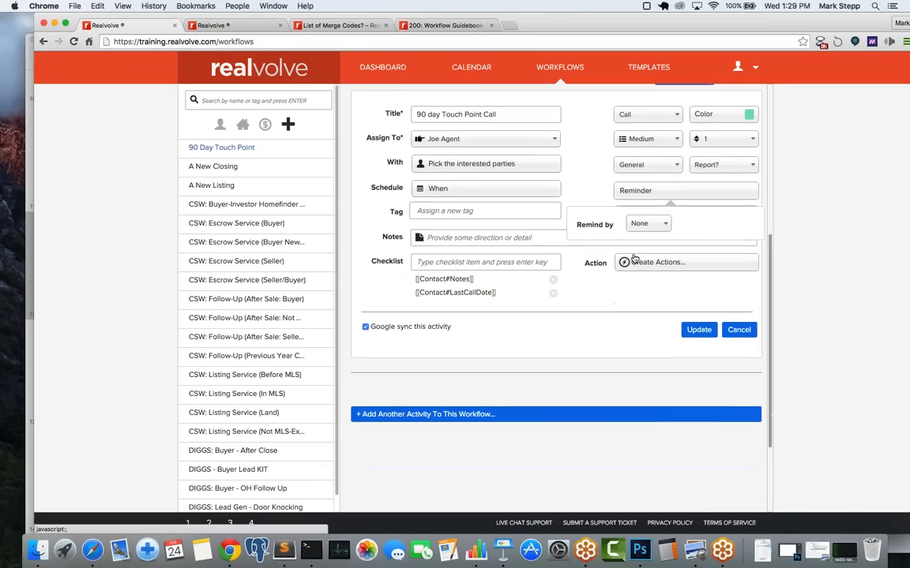
{"action": "left_click", "coordinate": [655, 218]}
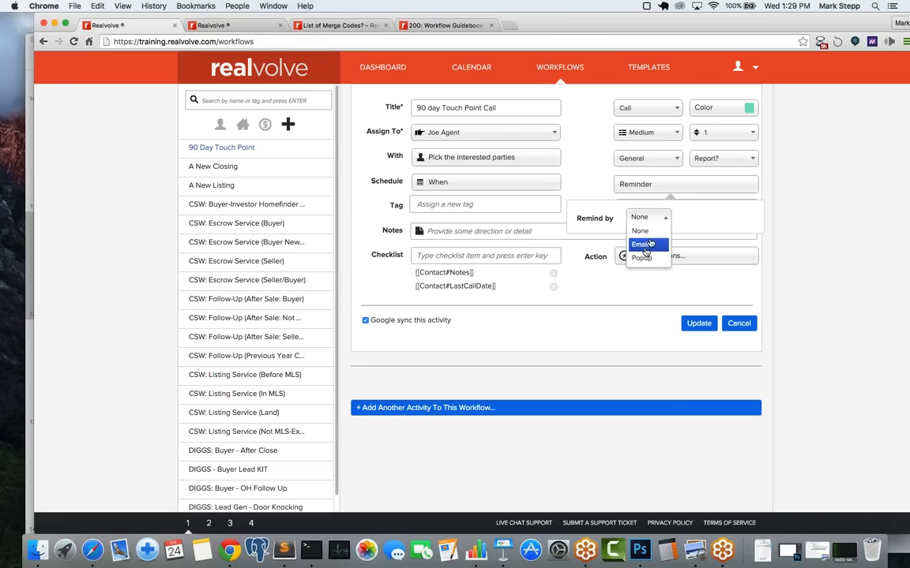
{"action": "left_click", "coordinate": [594, 176]}
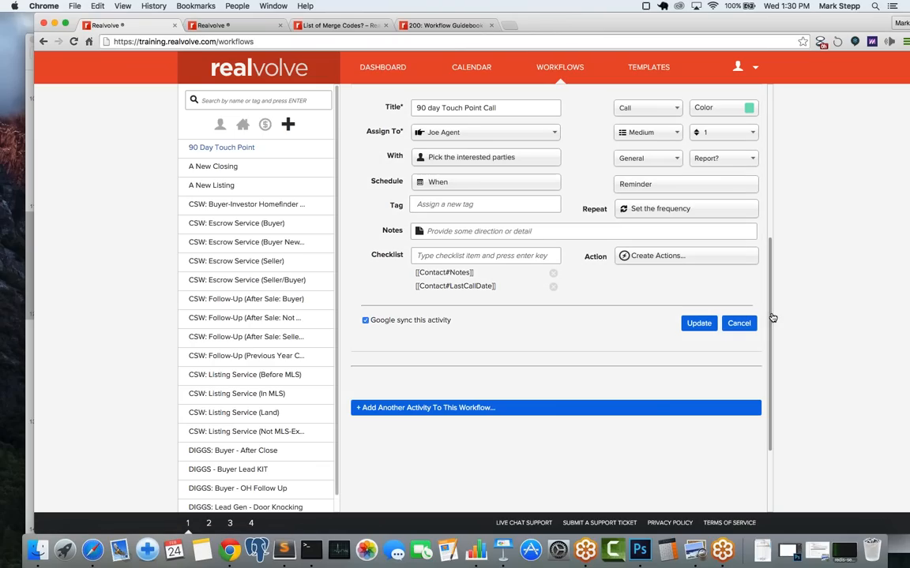
Step: Filter the workflows to Transaction and open Simple 5: Contract to Close (Buyer)
{"action": "left_click", "coordinate": [378, 69]}
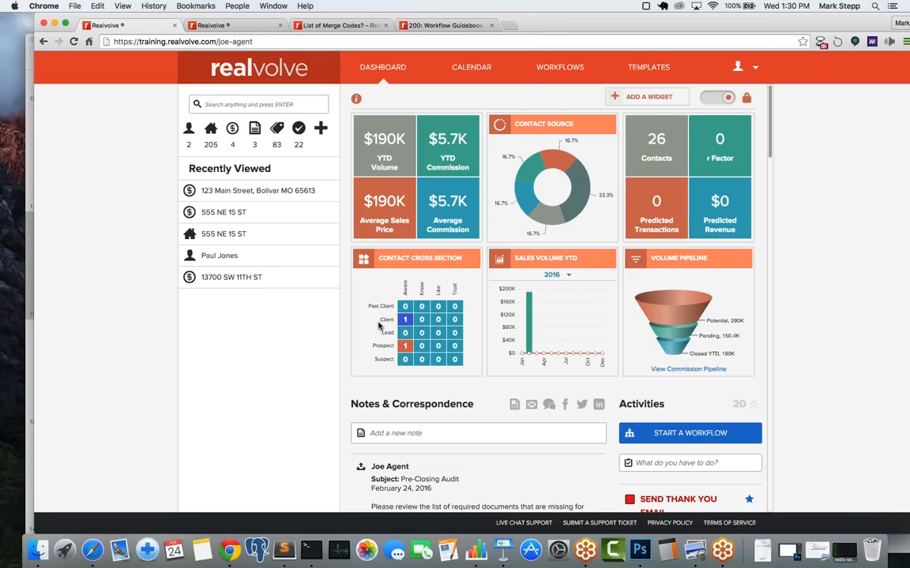
{"action": "left_click", "coordinate": [555, 69]}
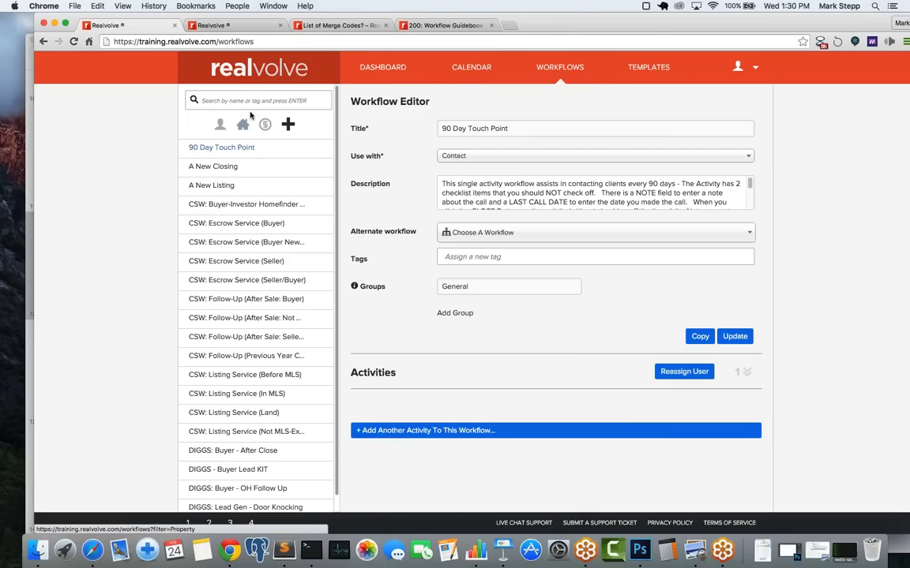
{"action": "left_click", "coordinate": [251, 103]}
{"action": "left_click", "coordinate": [266, 126]}
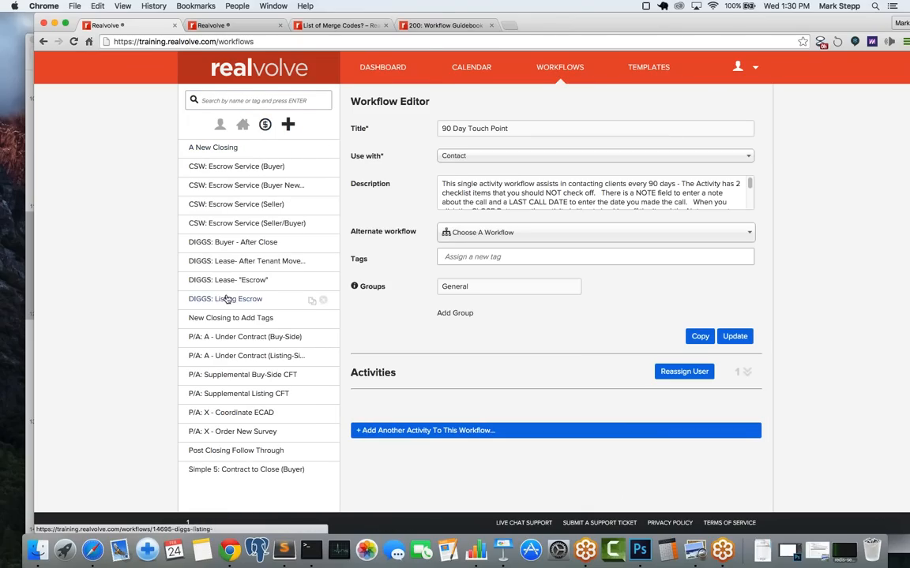
{"action": "left_click", "coordinate": [230, 474]}
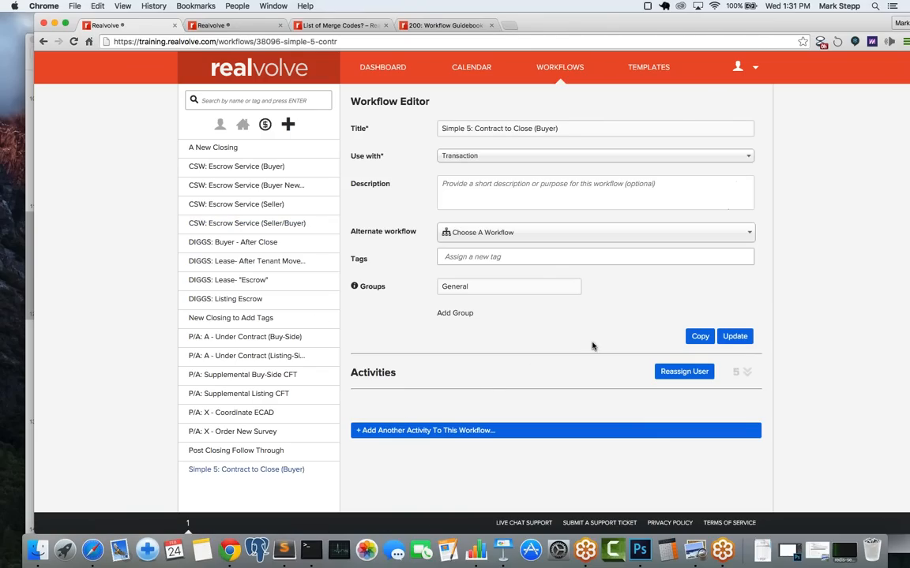
Step: Expand the workflow's five activities and open Closing Day for editing
{"action": "left_click", "coordinate": [745, 371]}
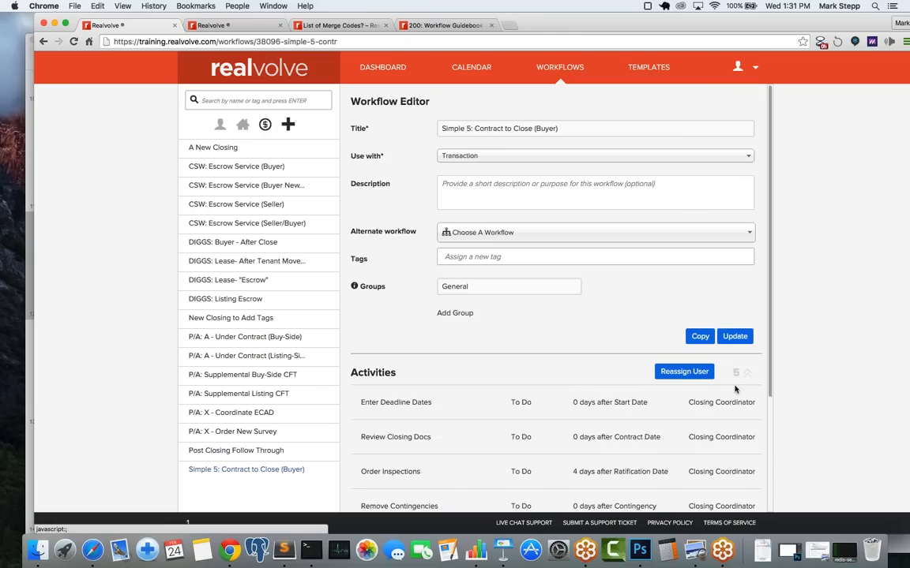
{"action": "scroll", "coordinate": [697, 439], "scroll_direction": "down", "scroll_amount": 1}
{"action": "scroll", "coordinate": [697, 439], "scroll_direction": "down", "scroll_amount": 3}
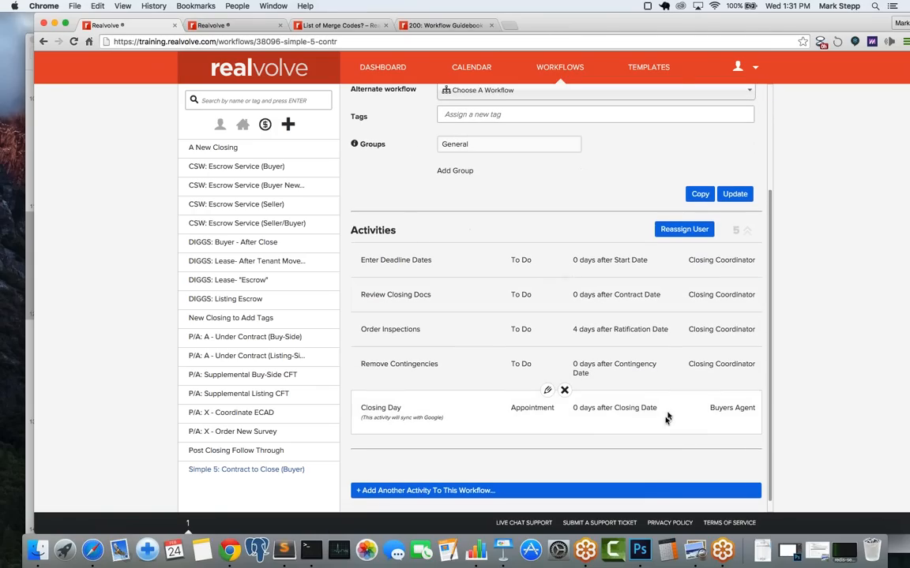
{"action": "left_click", "coordinate": [549, 393]}
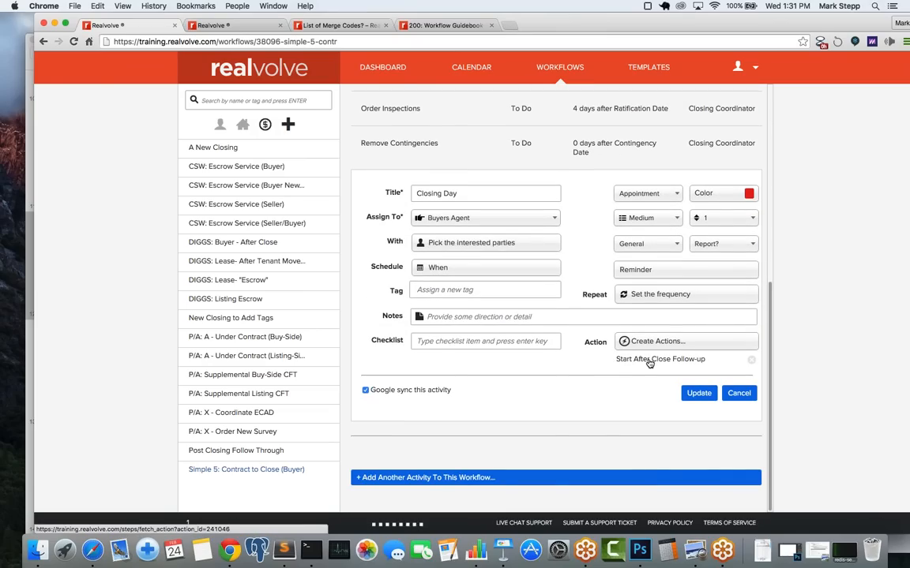
Step: Open the Start After Close Follow-up action and scroll through its tag changes and CSW follow-up workflow
{"action": "left_click", "coordinate": [649, 361]}
{"action": "scroll", "coordinate": [649, 362], "scroll_direction": "down", "scroll_amount": 3}
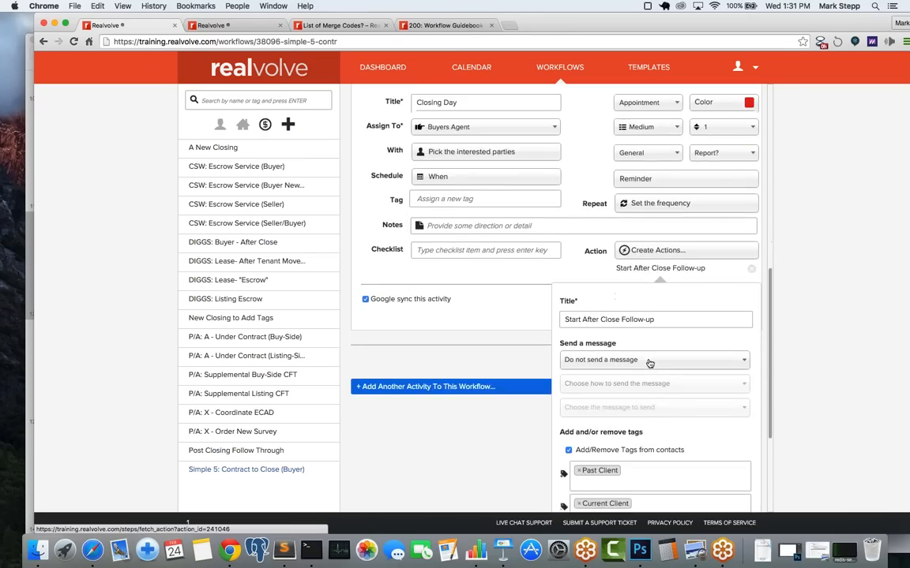
{"action": "scroll", "coordinate": [649, 363], "scroll_direction": "down", "scroll_amount": 5}
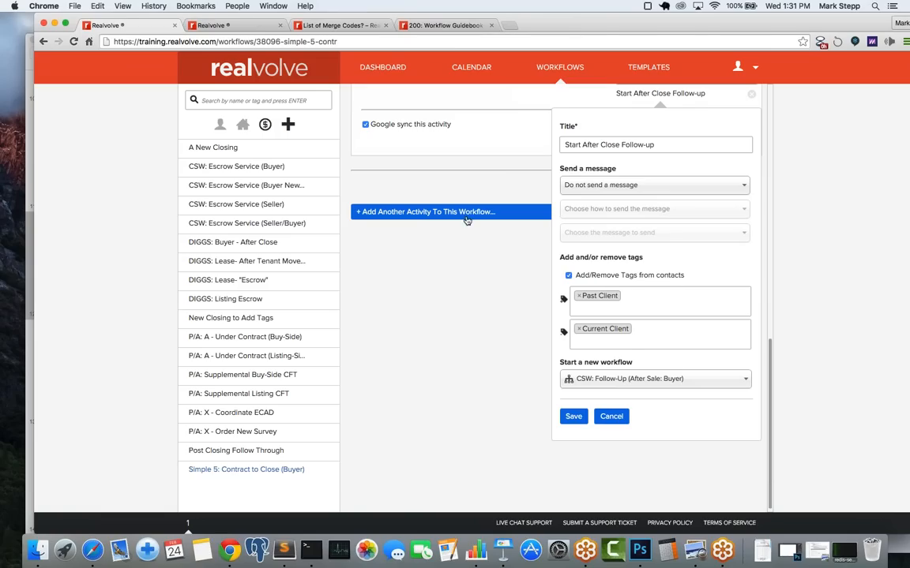
{"action": "scroll", "coordinate": [467, 237], "scroll_direction": "up", "scroll_amount": 5}
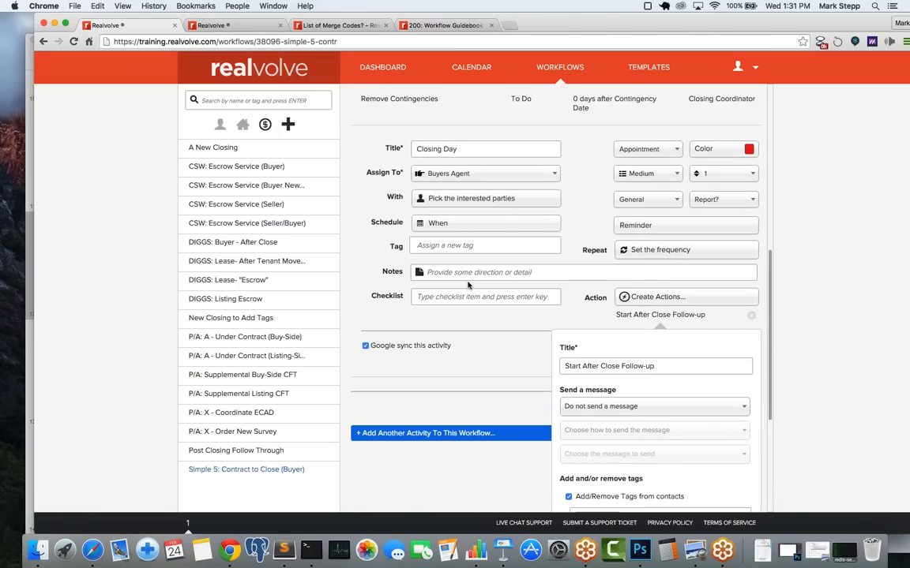
{"action": "scroll", "coordinate": [466, 285], "scroll_direction": "down", "scroll_amount": 5}
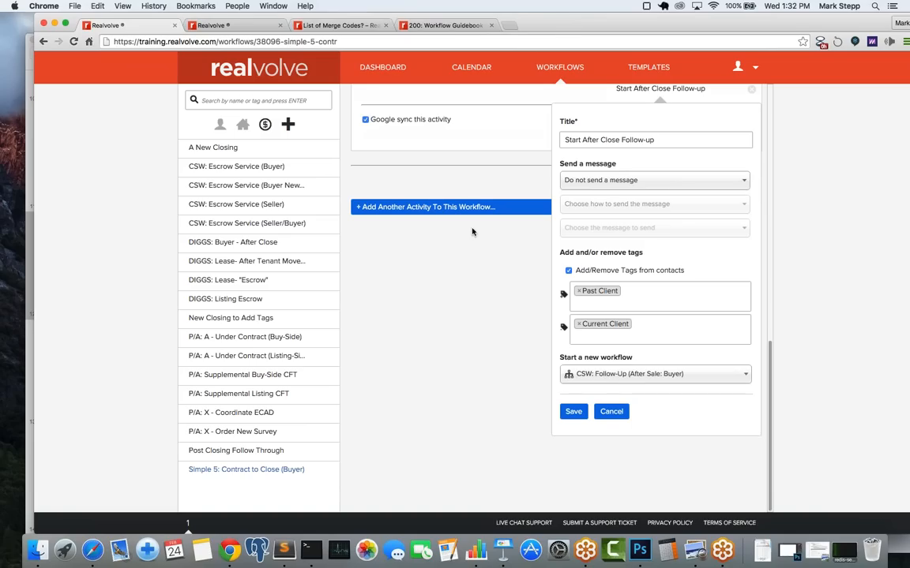
{"action": "scroll", "coordinate": [465, 236], "scroll_direction": "up", "scroll_amount": 2}
{"action": "scroll", "coordinate": [464, 236], "scroll_direction": "up", "scroll_amount": 7}
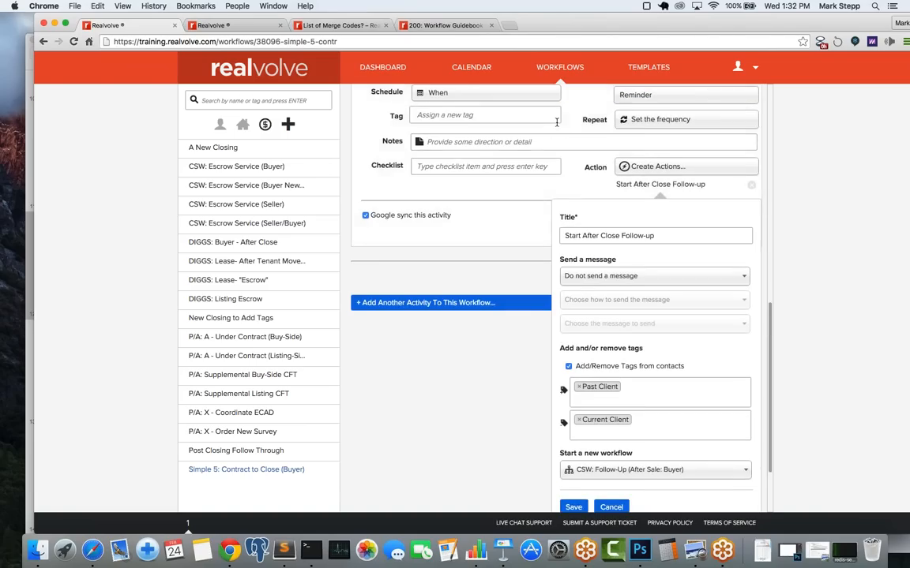
{"action": "scroll", "coordinate": [564, 123], "scroll_direction": "down", "scroll_amount": 5}
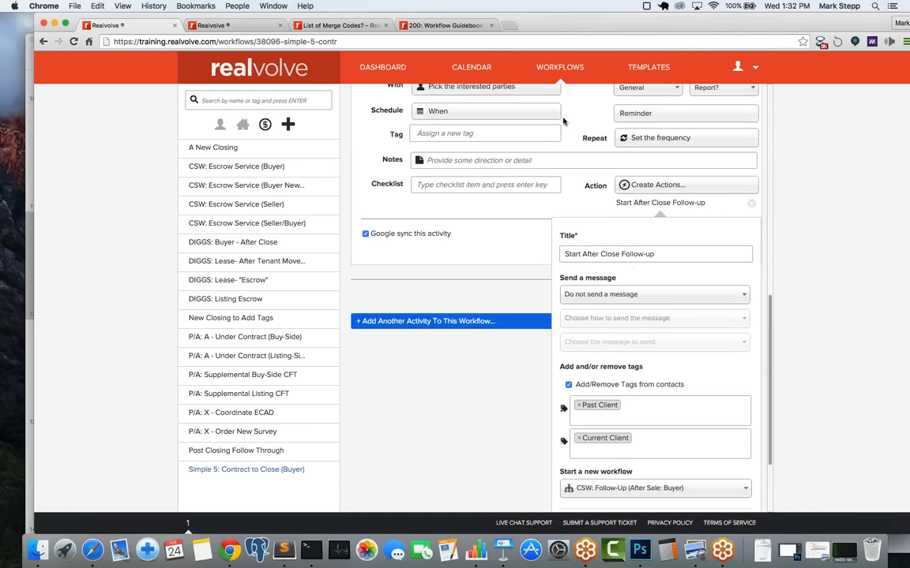
{"action": "scroll", "coordinate": [544, 280], "scroll_direction": "up", "scroll_amount": 1}
{"action": "scroll", "coordinate": [520, 310], "scroll_direction": "down", "scroll_amount": 2}
{"action": "scroll", "coordinate": [553, 315], "scroll_direction": "down", "scroll_amount": 2}
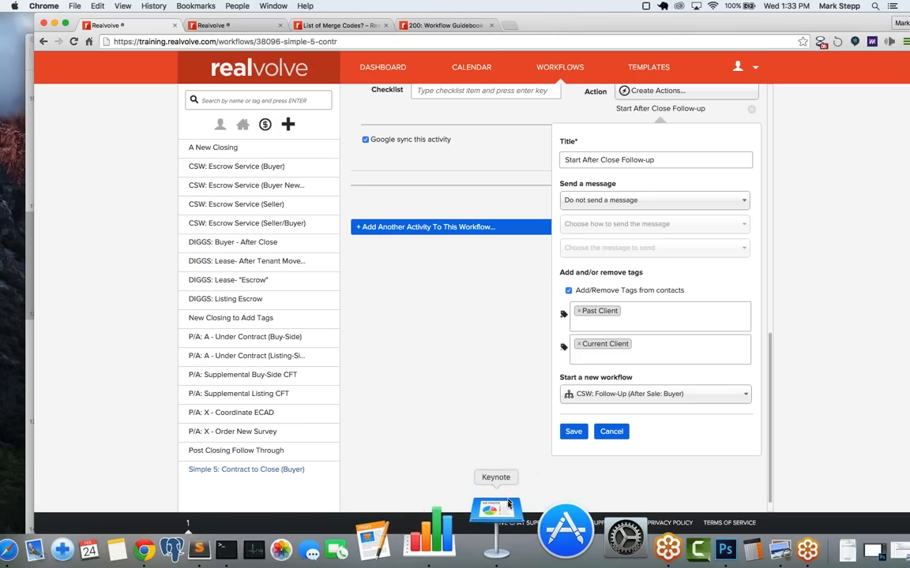
Step: In Keynote, step from slide 13 to the Contract to Close (Buyer) slide
{"action": "left_click", "coordinate": [496, 512]}
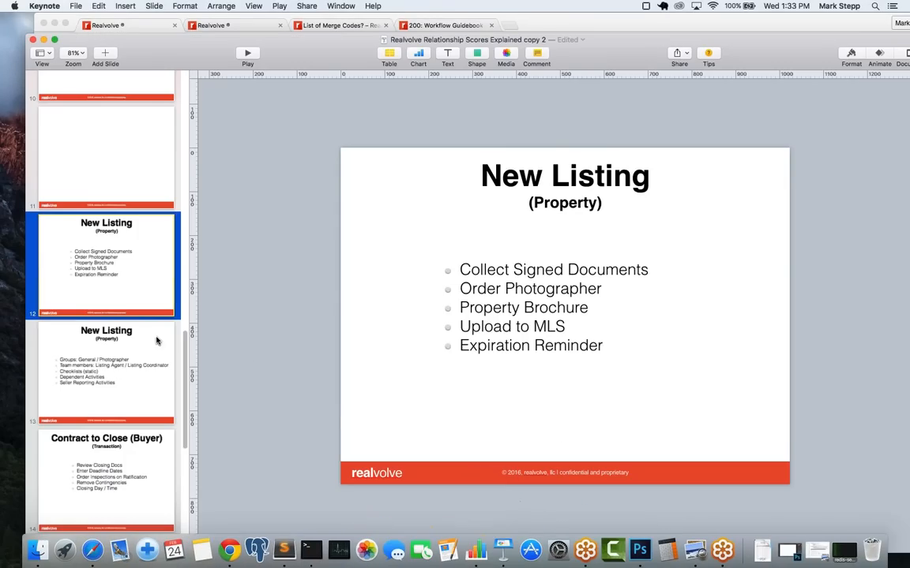
{"action": "left_click", "coordinate": [116, 371]}
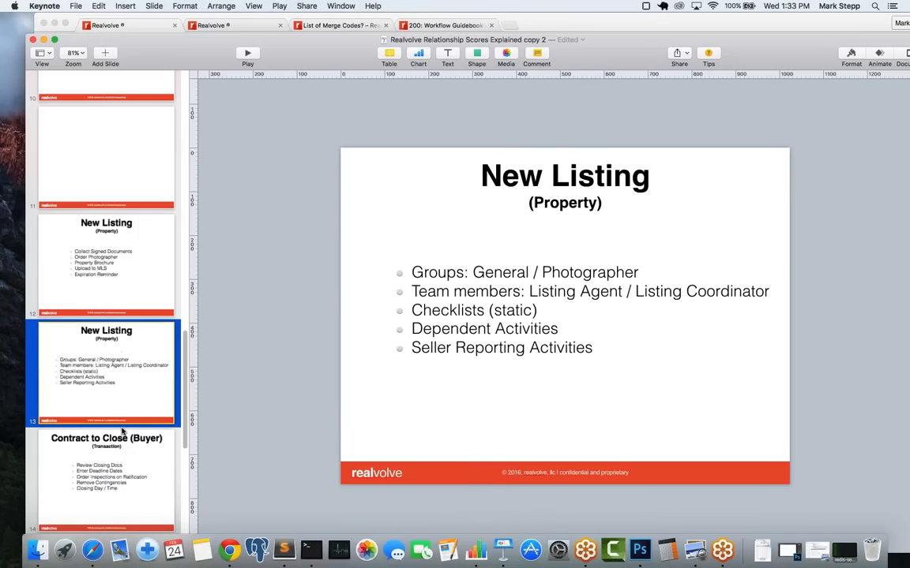
{"action": "left_click", "coordinate": [120, 495]}
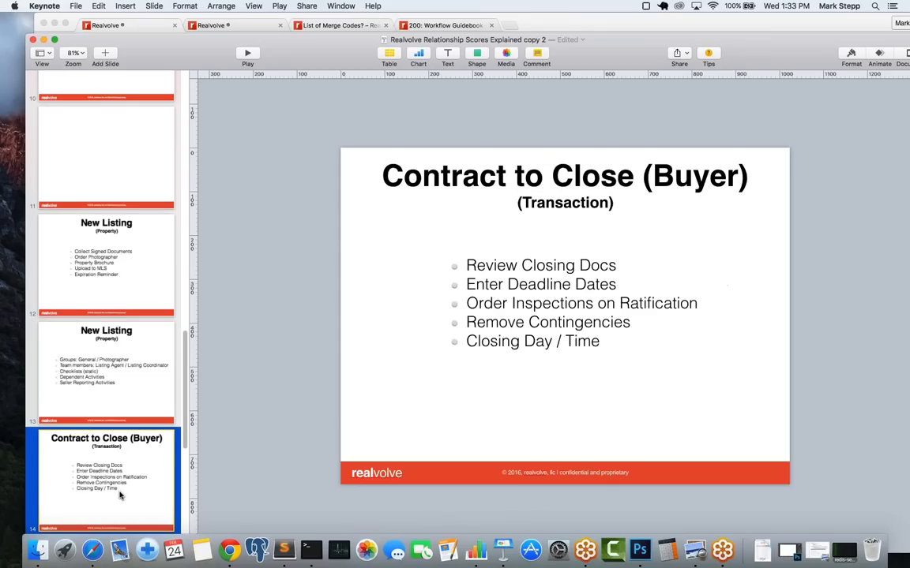